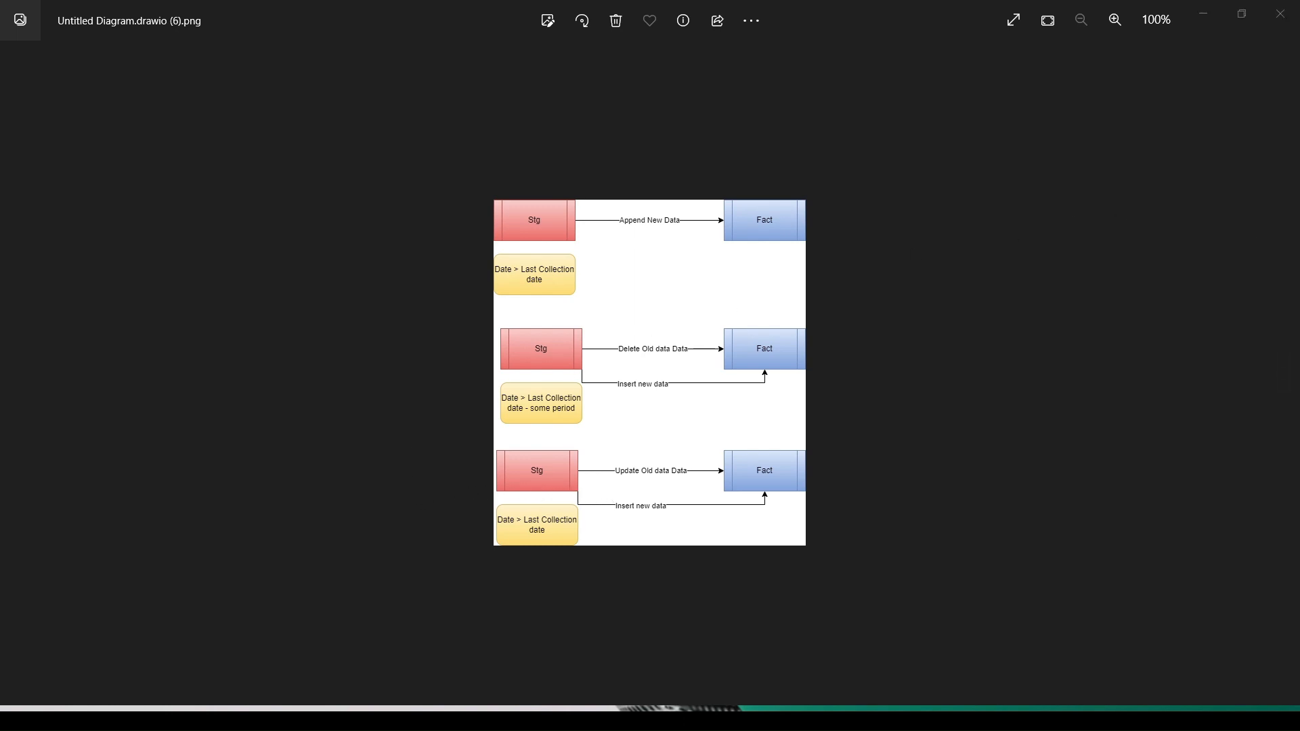
- Switch to Power BI in the browser and open the 01-Fabric workspace
{"action": "key", "text": "alt+Tab"}
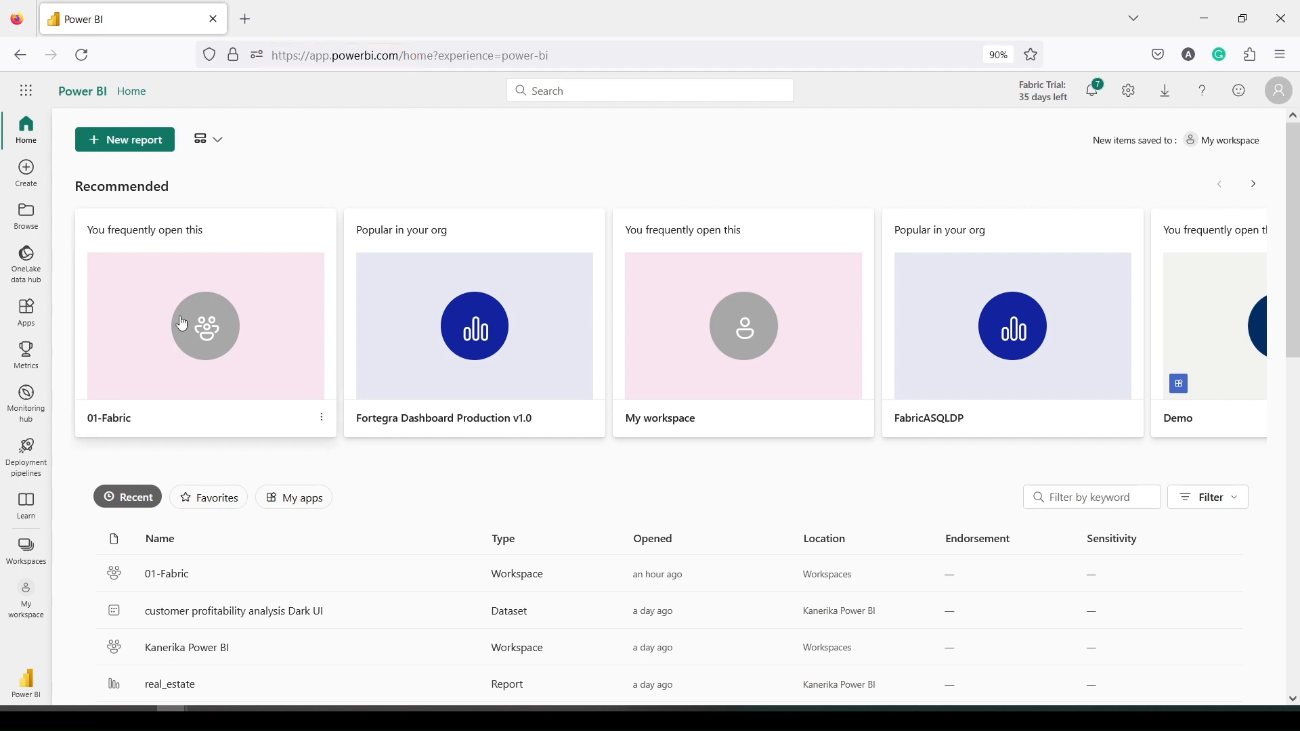
{"action": "left_click", "coordinate": [27, 548]}
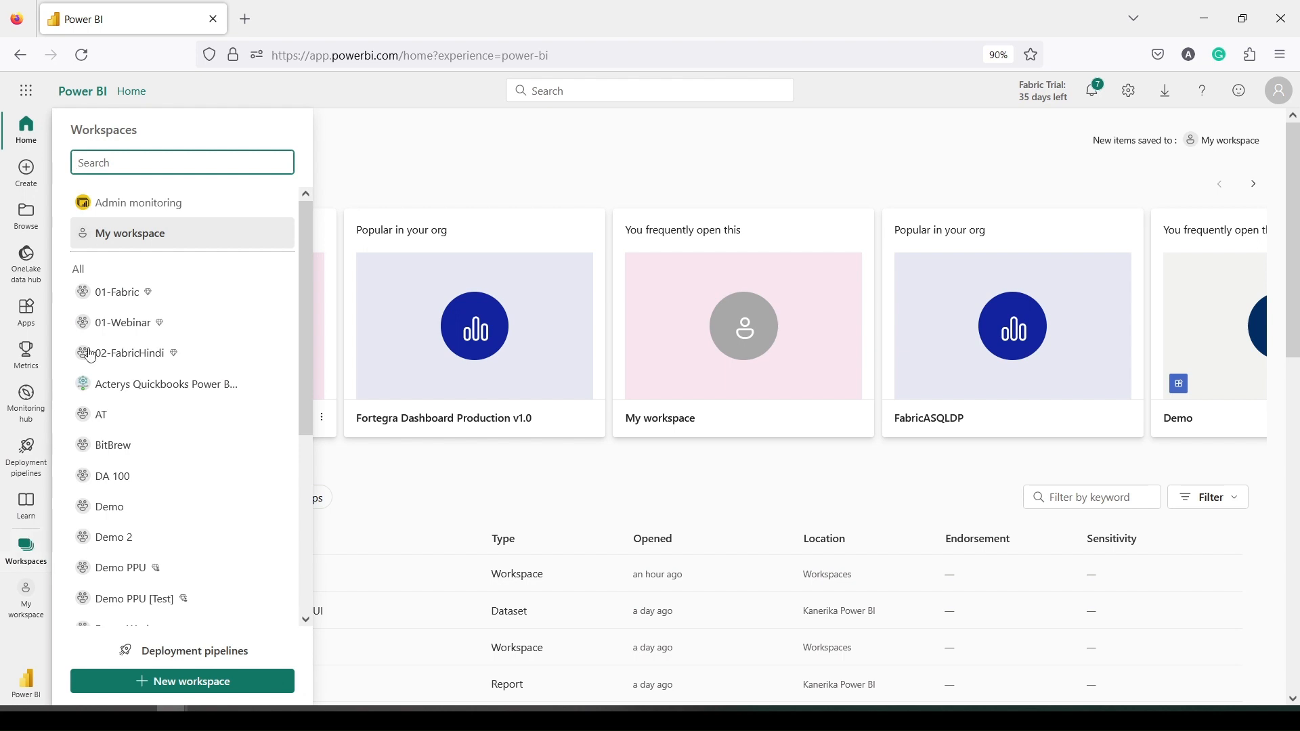
{"action": "left_click", "coordinate": [124, 296]}
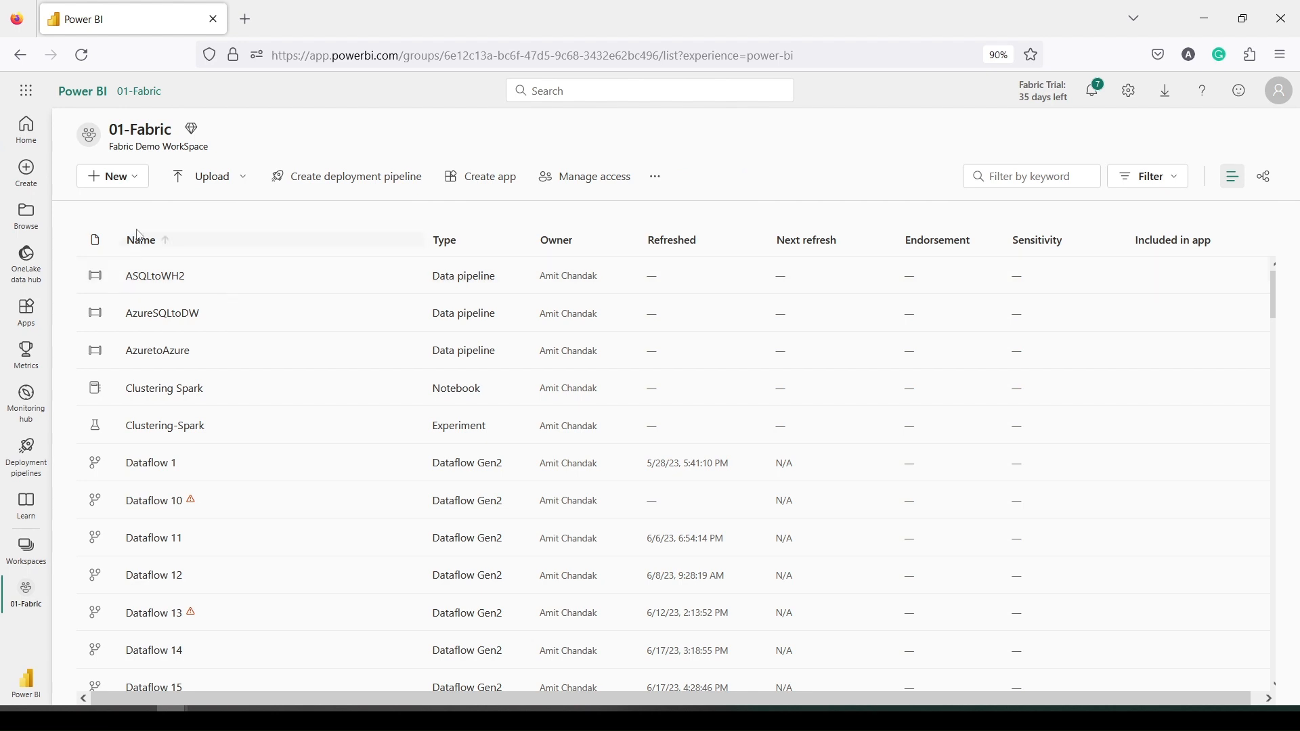
- Create a new warehouse named DWIncrPost in the 01-Fabric workspace
{"action": "left_click", "coordinate": [108, 176]}
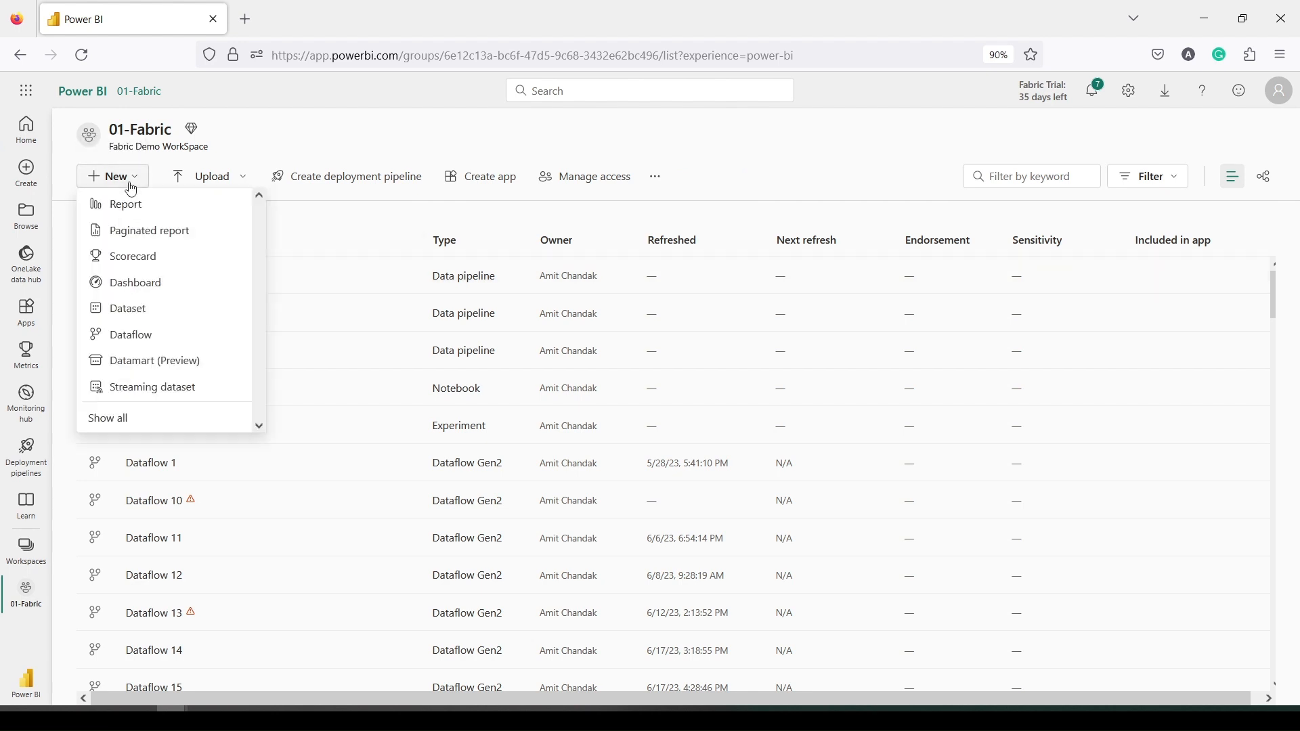
{"action": "left_click", "coordinate": [122, 418]}
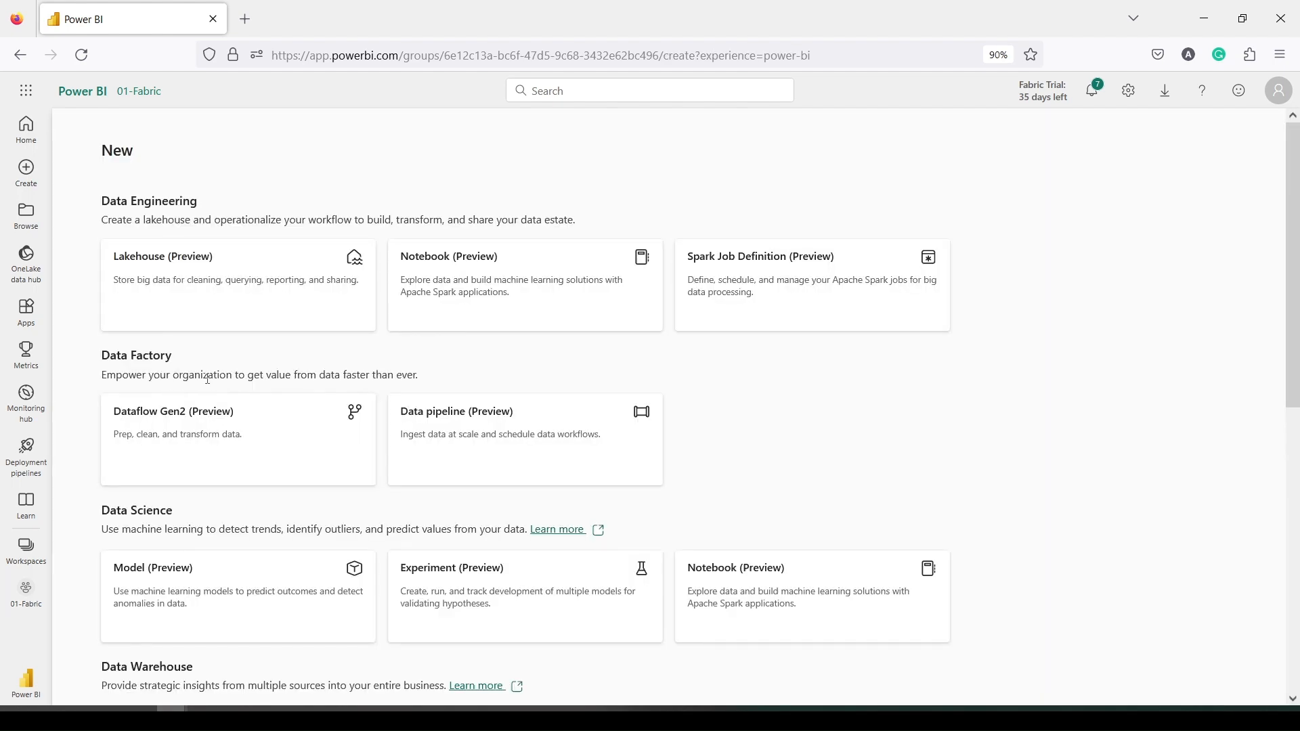
{"action": "scroll", "coordinate": [208, 379], "scroll_direction": "down", "scroll_amount": 5}
{"action": "left_click", "coordinate": [215, 437]}
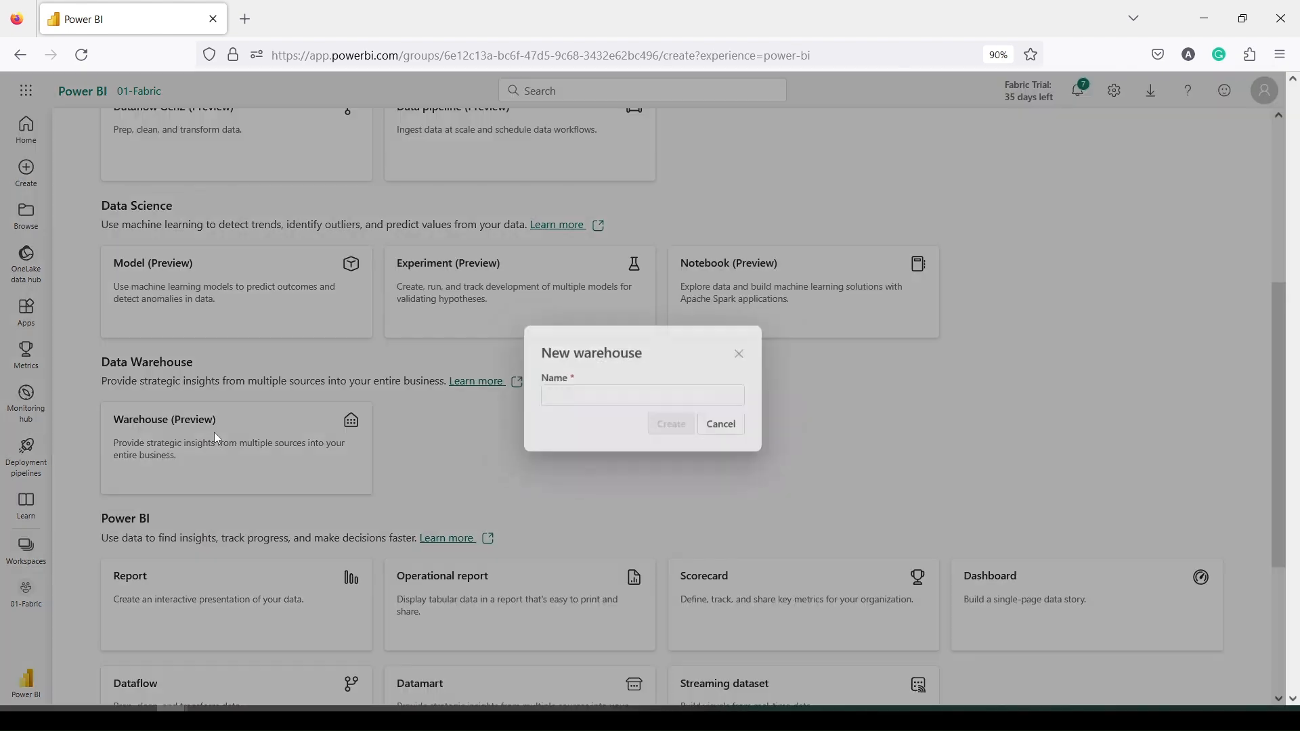
{"action": "left_click", "coordinate": [567, 392]}
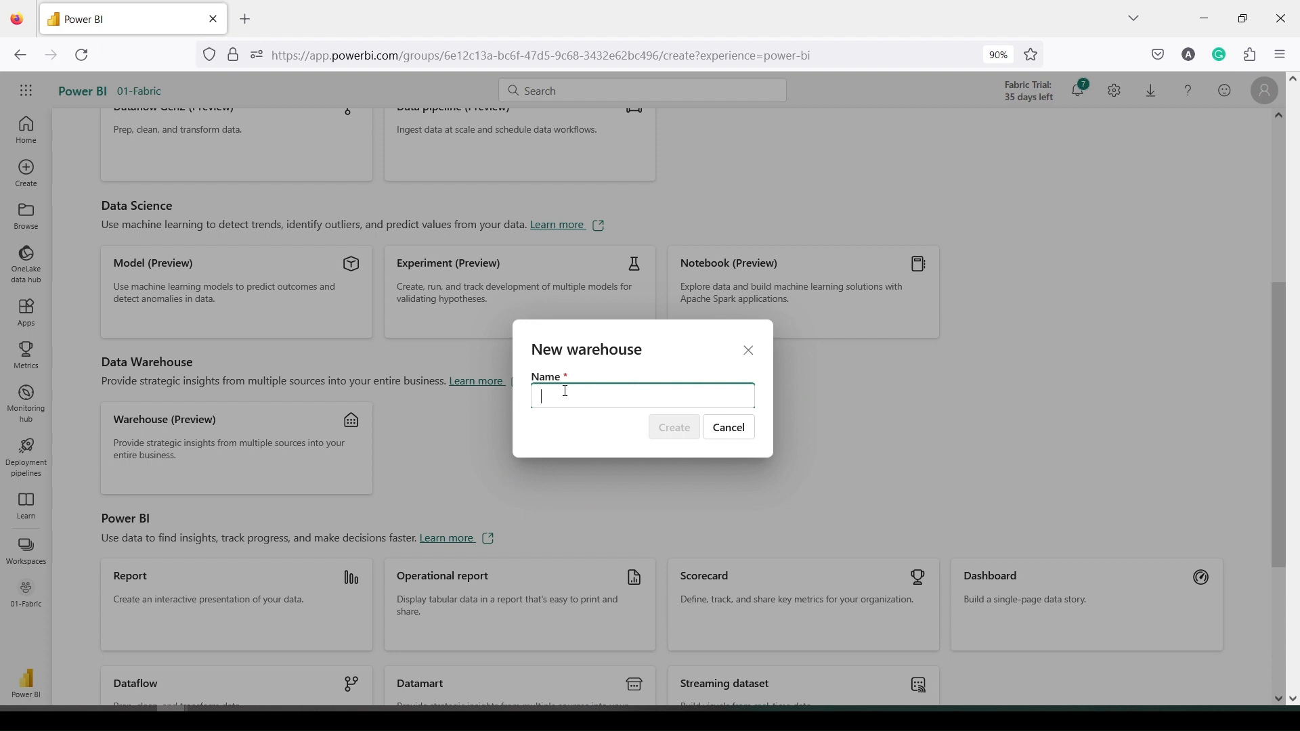
{"action": "type", "text": "DW"}
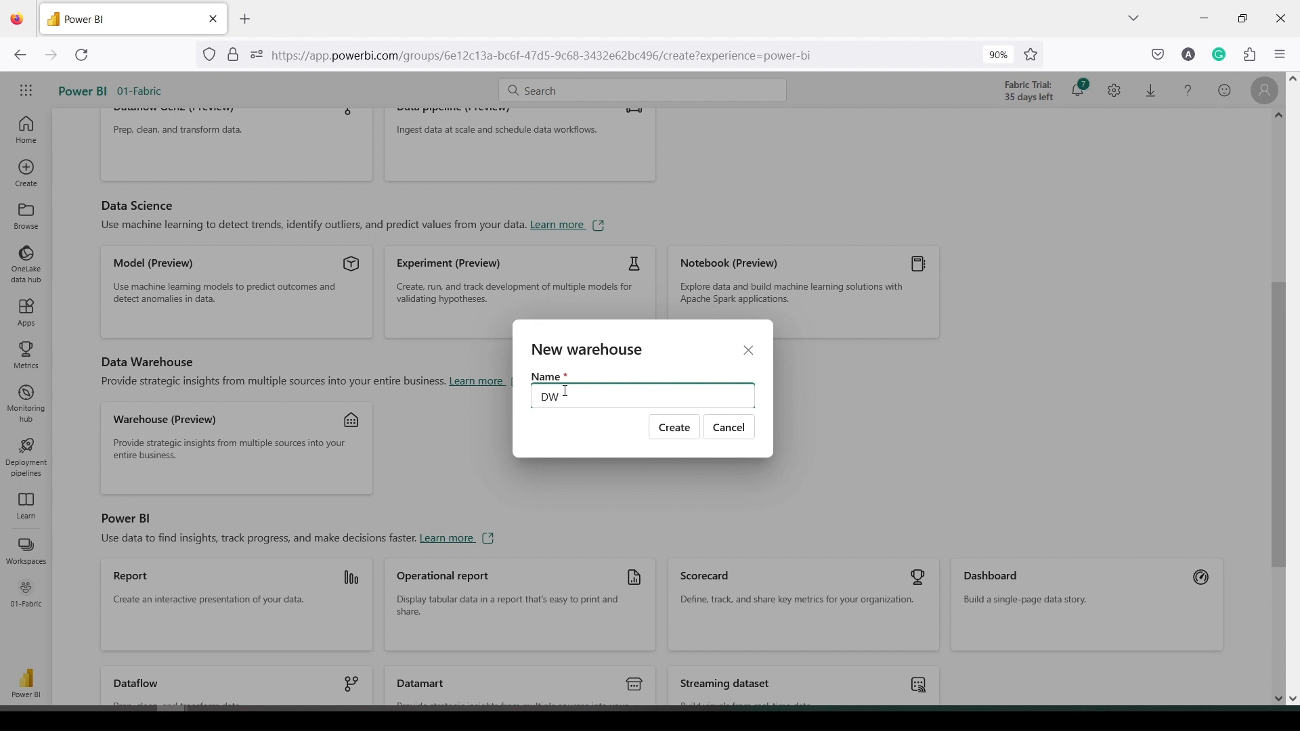
{"action": "type", "text": "IncrPost"}
{"action": "left_click", "coordinate": [675, 430]}
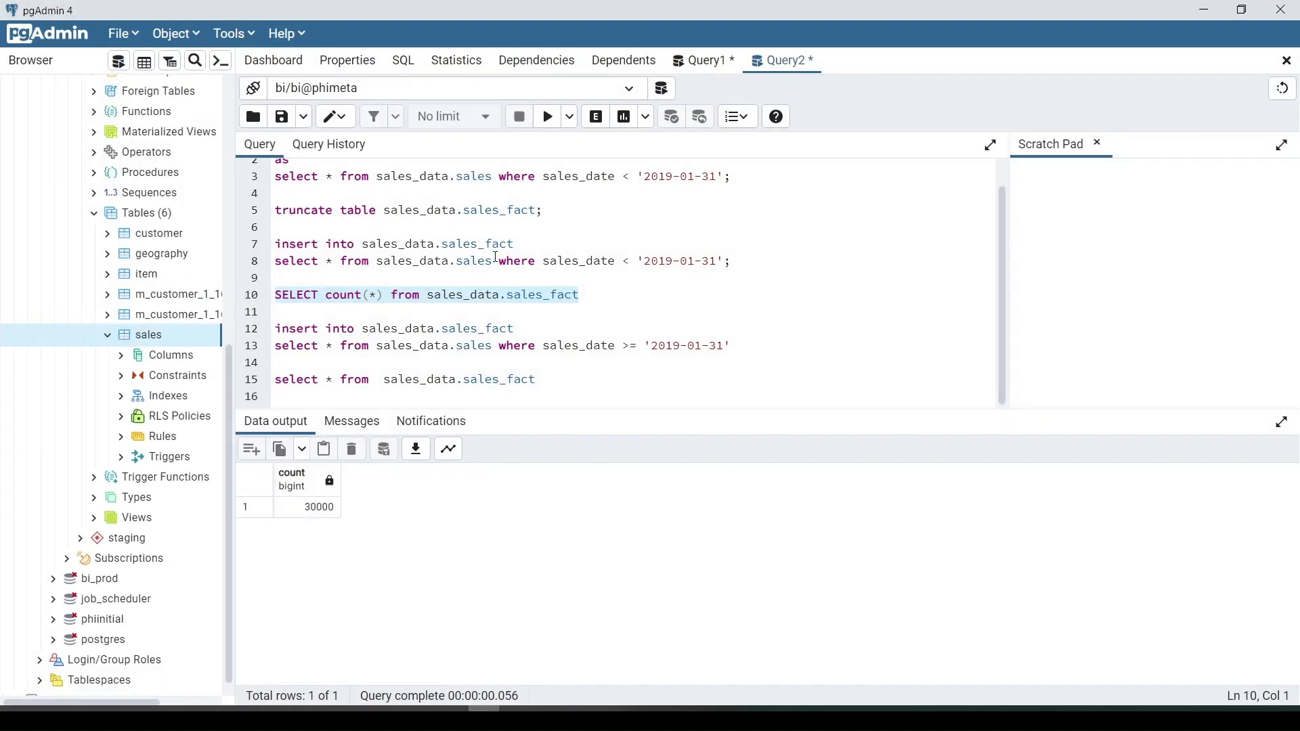
- In pgAdmin, review the sales_fact creation query and run the statement that truncates sales_data.sales_fact
{"action": "scroll", "coordinate": [496, 257], "scroll_direction": "up", "scroll_amount": 1}
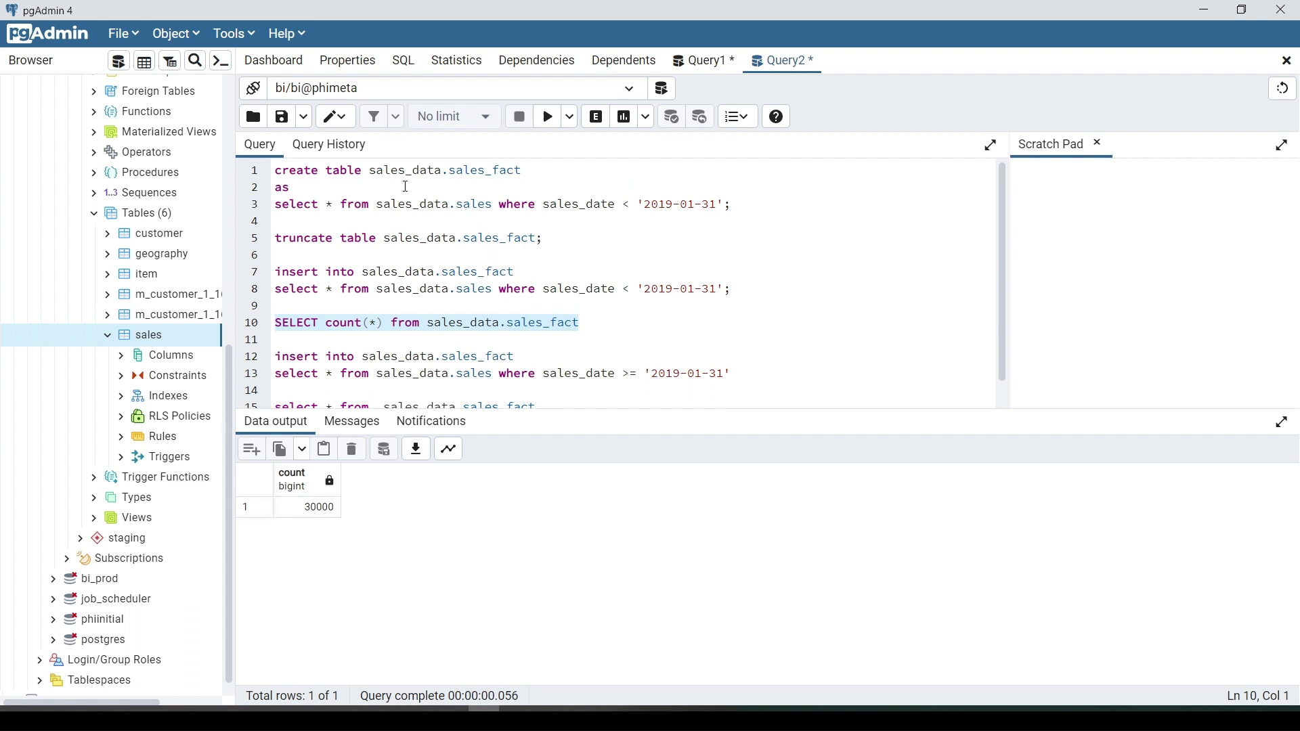
{"action": "left_click_drag", "start_coordinate": [521, 166], "coordinate": [451, 169]}
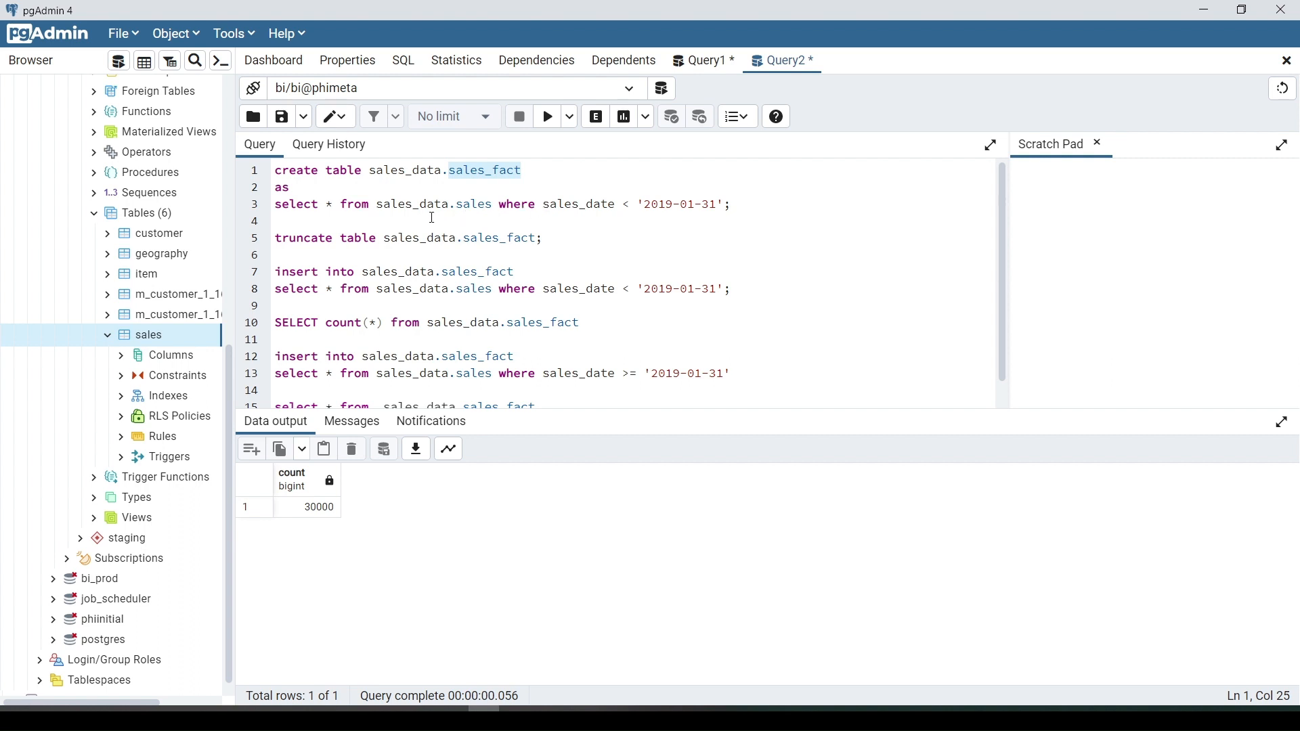
{"action": "double_click", "coordinate": [478, 207]}
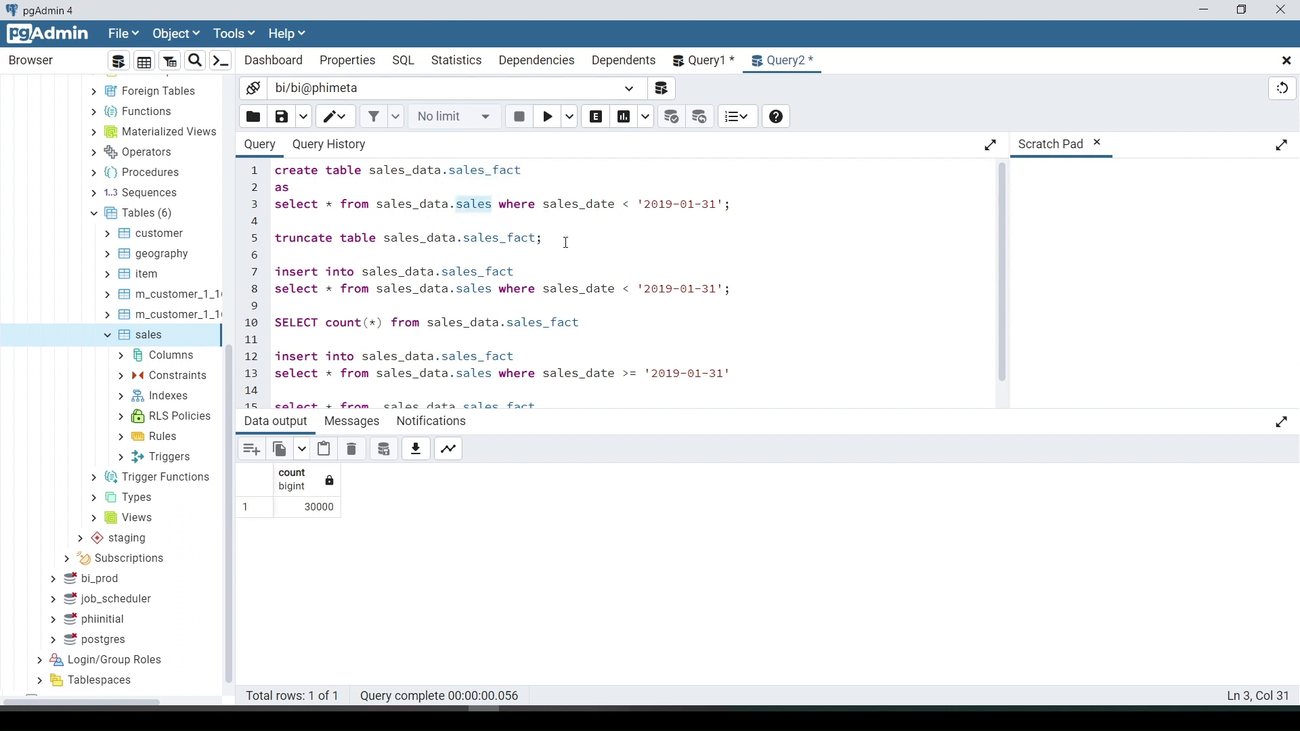
{"action": "left_click_drag", "start_coordinate": [567, 242], "coordinate": [275, 244]}
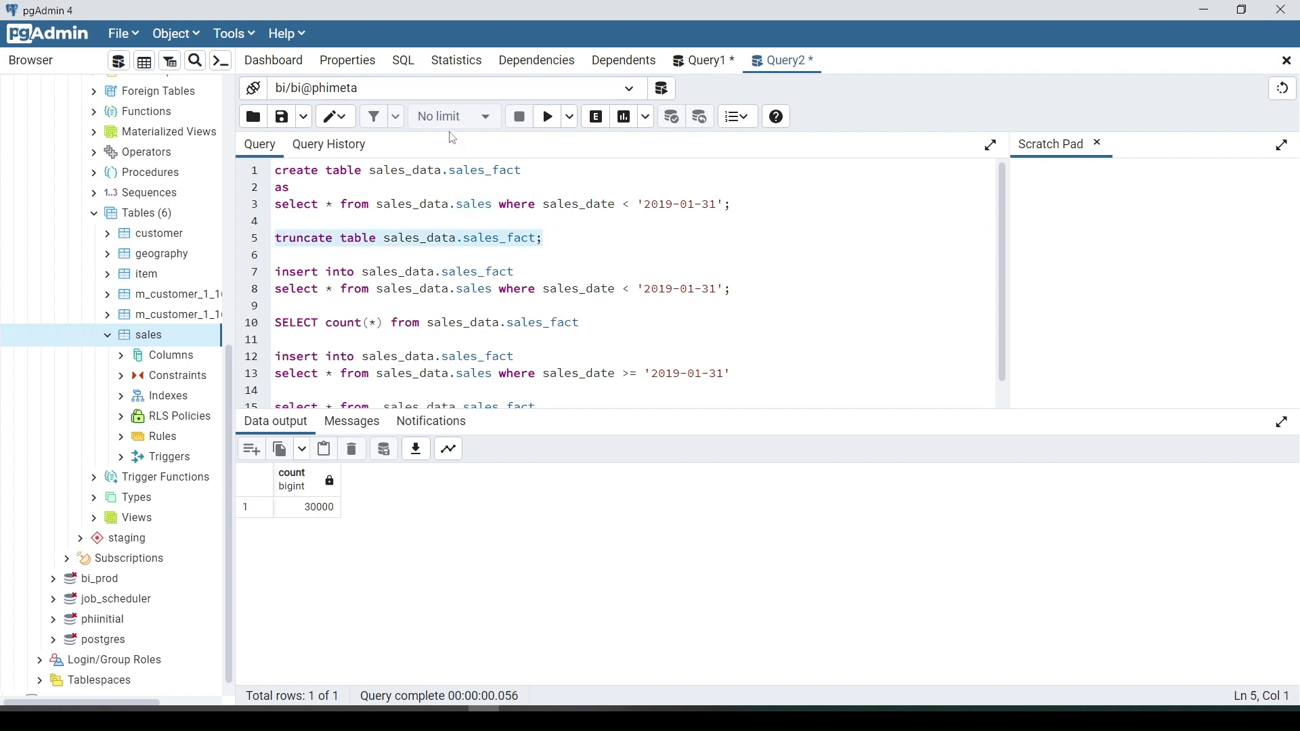
{"action": "left_click", "coordinate": [550, 116]}
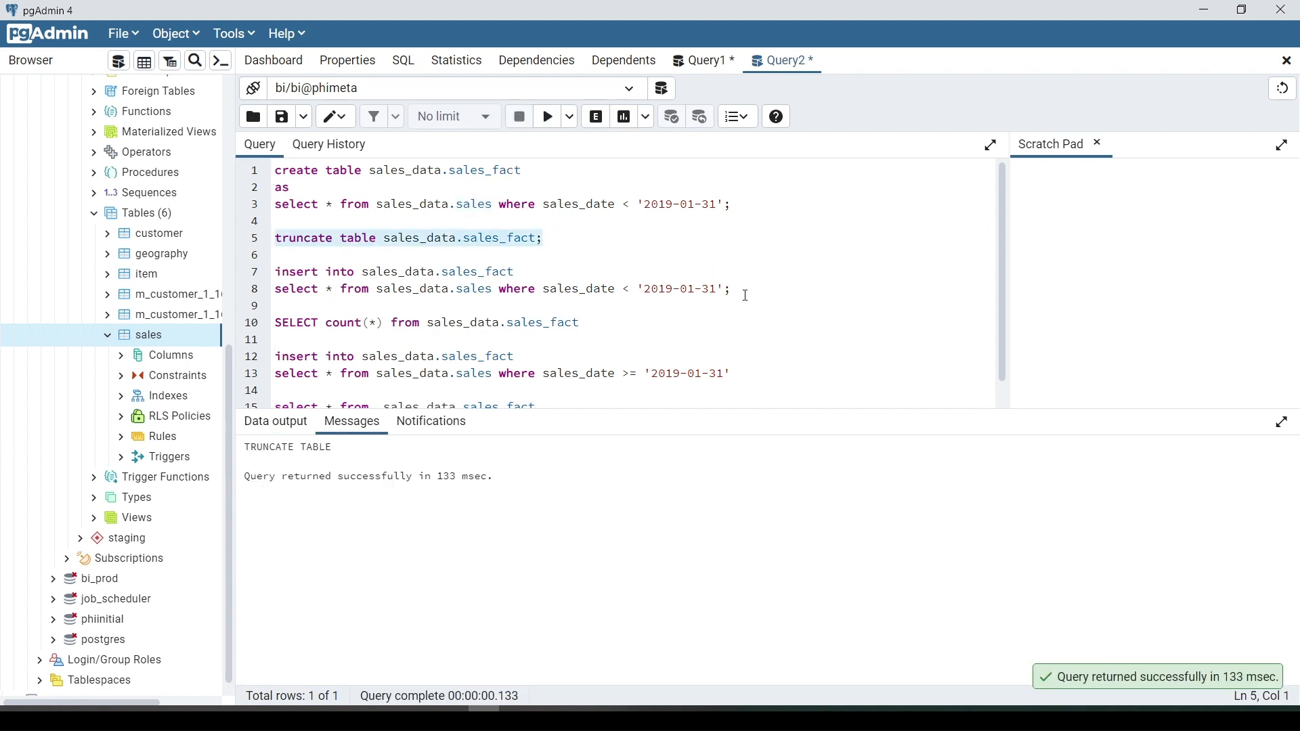
- Insert the sales rows dated before 2019-01-31 into sales_data.sales_fact and run the row count query on that table
{"action": "left_click_drag", "start_coordinate": [746, 296], "coordinate": [271, 267]}
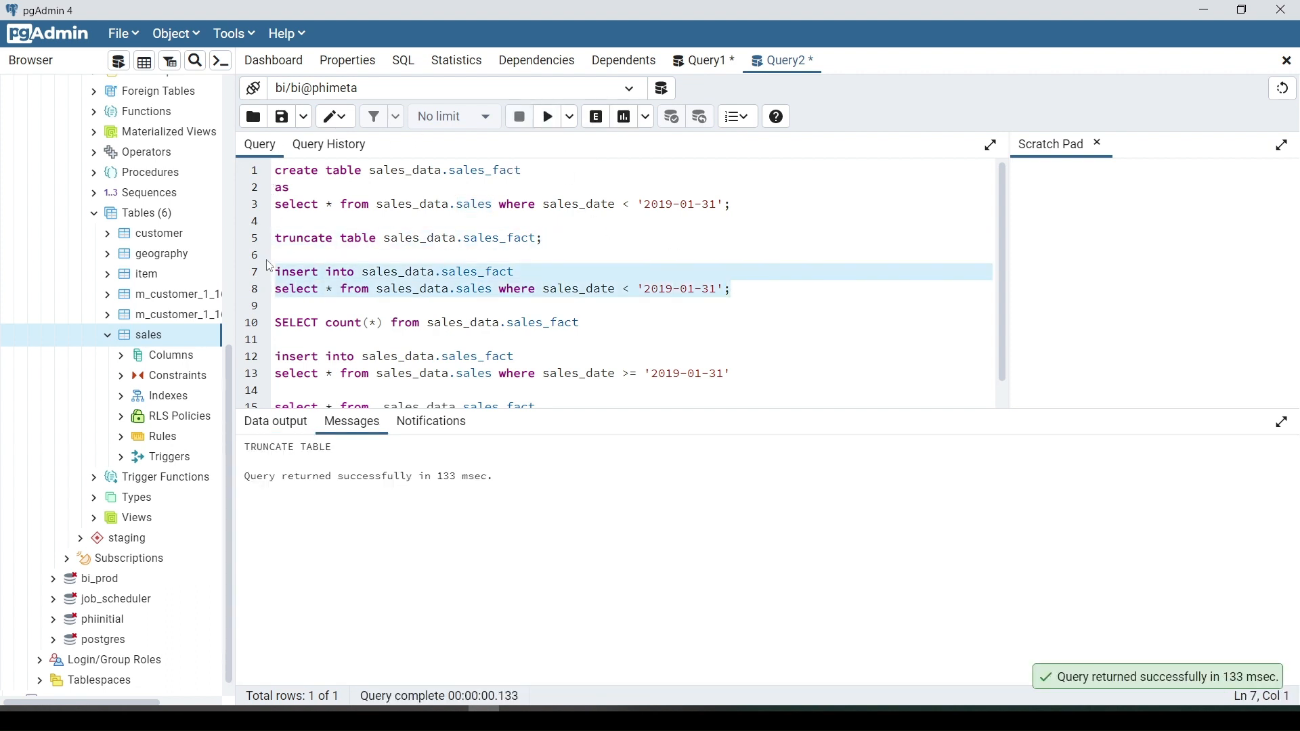
{"action": "left_click", "coordinate": [548, 116]}
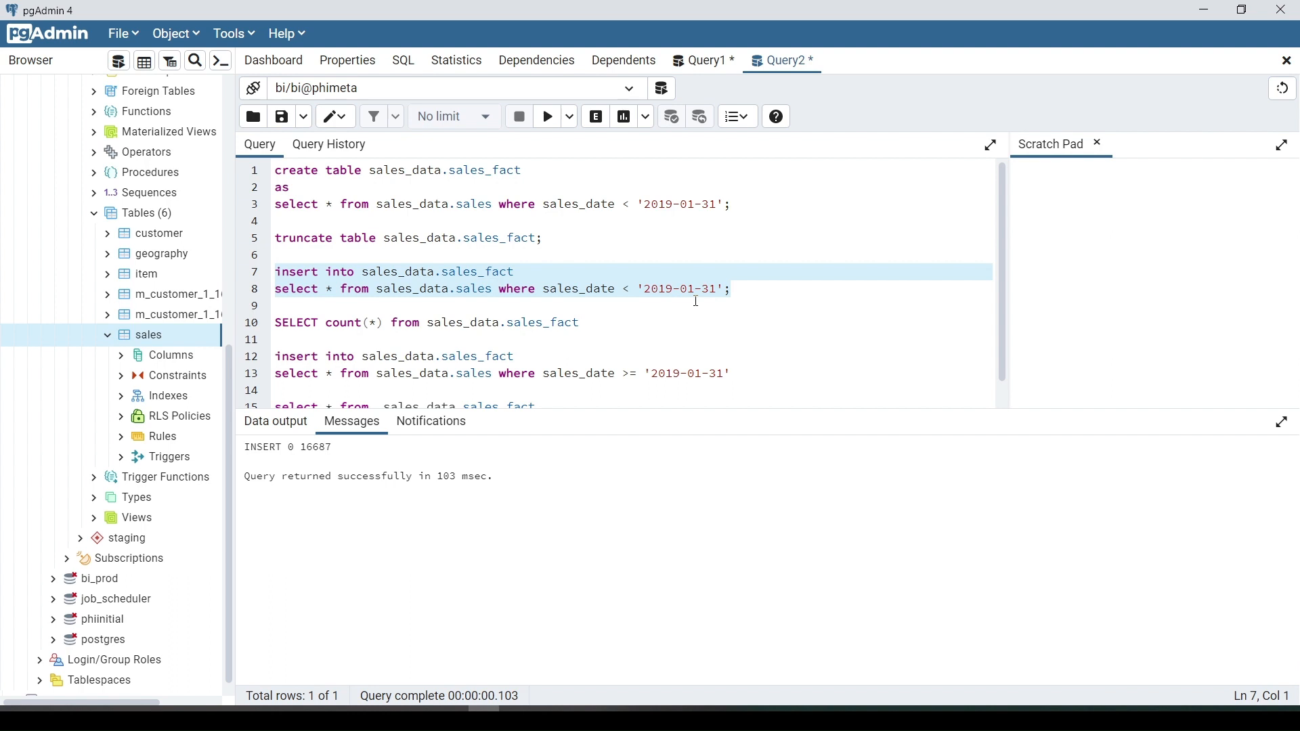
{"action": "left_click_drag", "start_coordinate": [594, 324], "coordinate": [275, 324]}
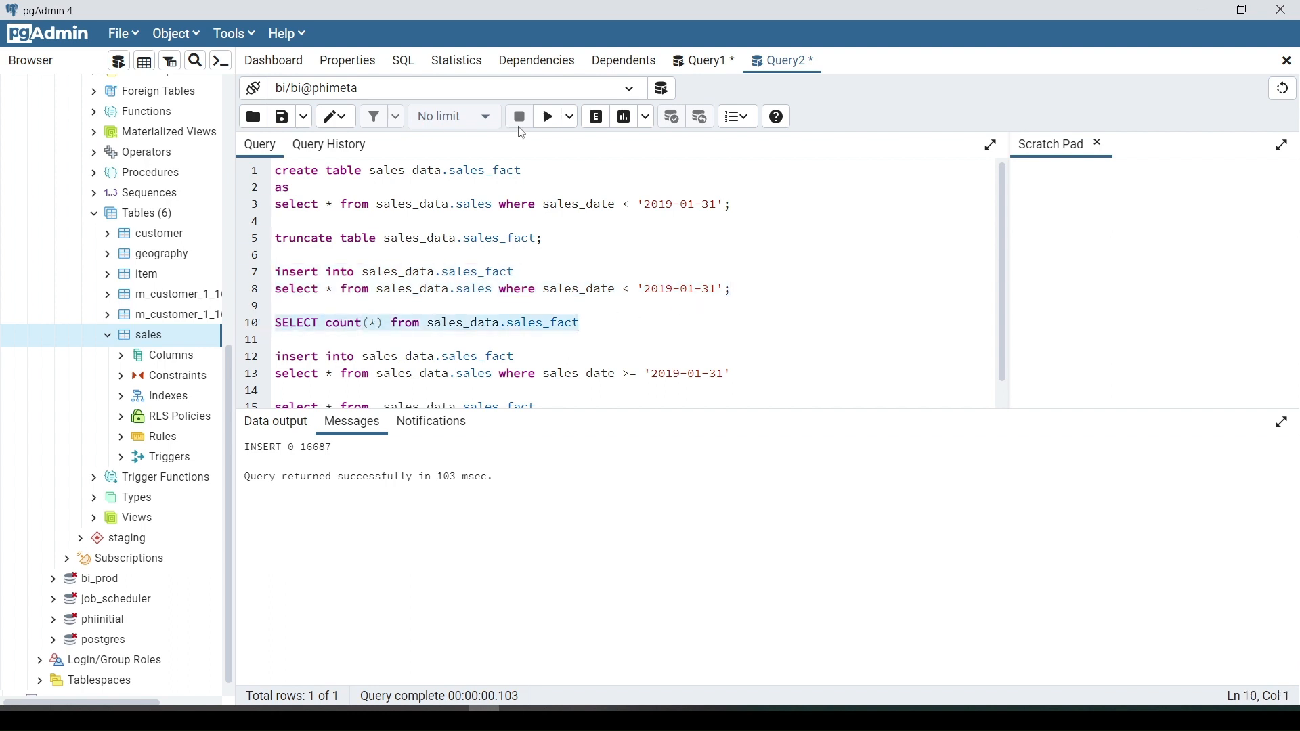
{"action": "left_click", "coordinate": [546, 120]}
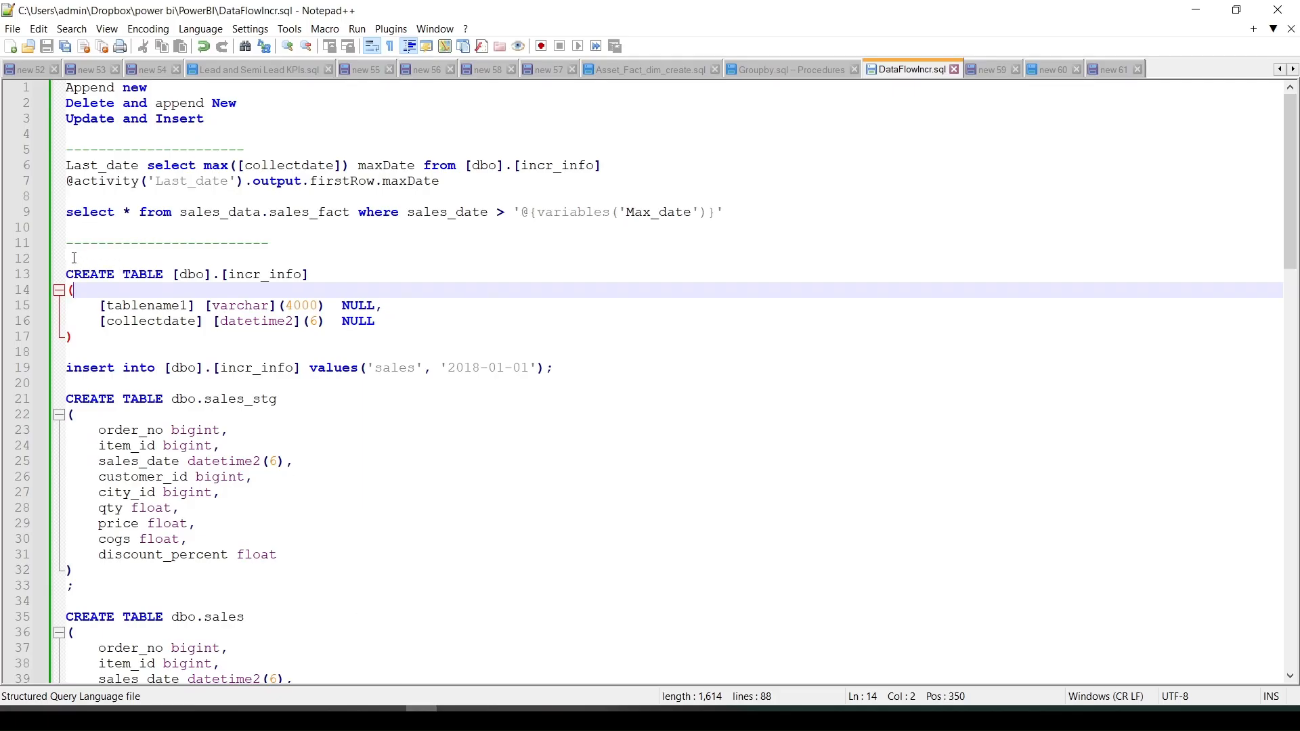
- Copy the incr_info, sales_stg and sales table script from DataFlowIncr.sql in Notepad++ and switch back to Power BI
{"action": "left_click_drag", "start_coordinate": [75, 258], "coordinate": [149, 491]}
{"action": "scroll", "coordinate": [153, 273], "scroll_direction": "up", "scroll_amount": 2}
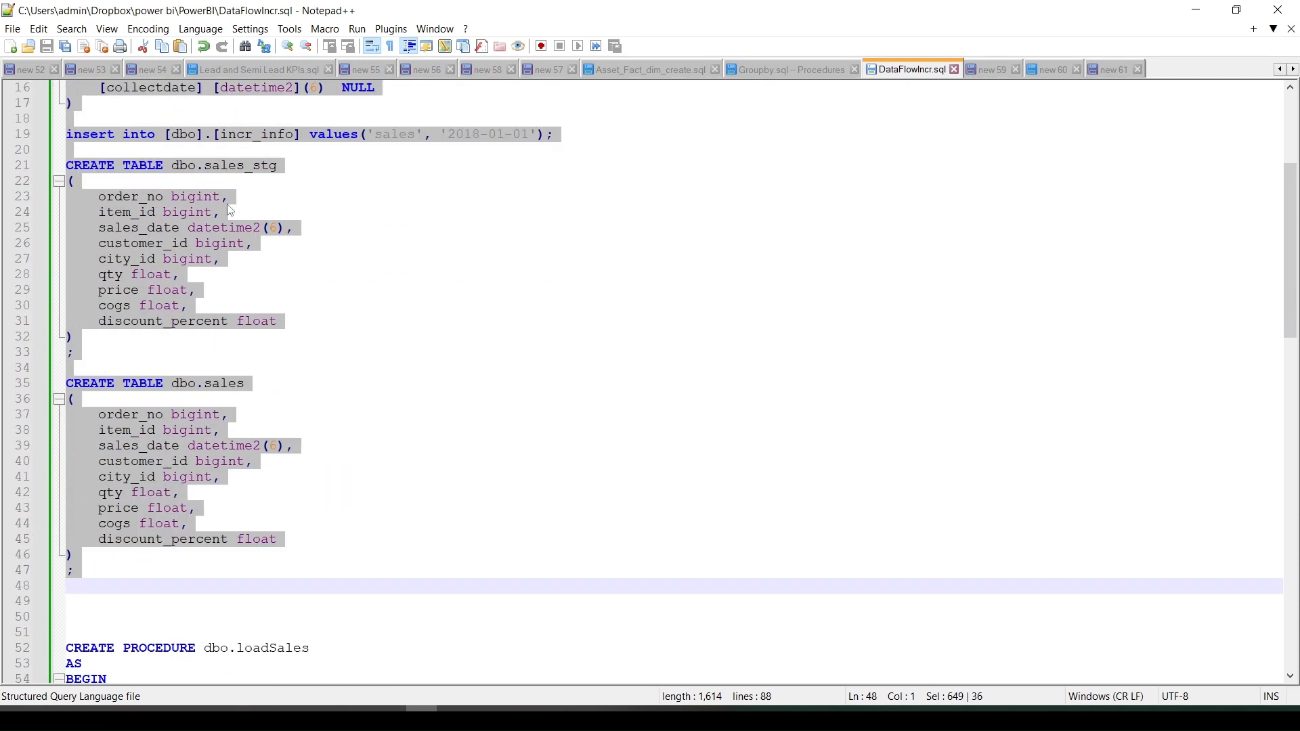
{"action": "key", "text": "alt+Tab"}
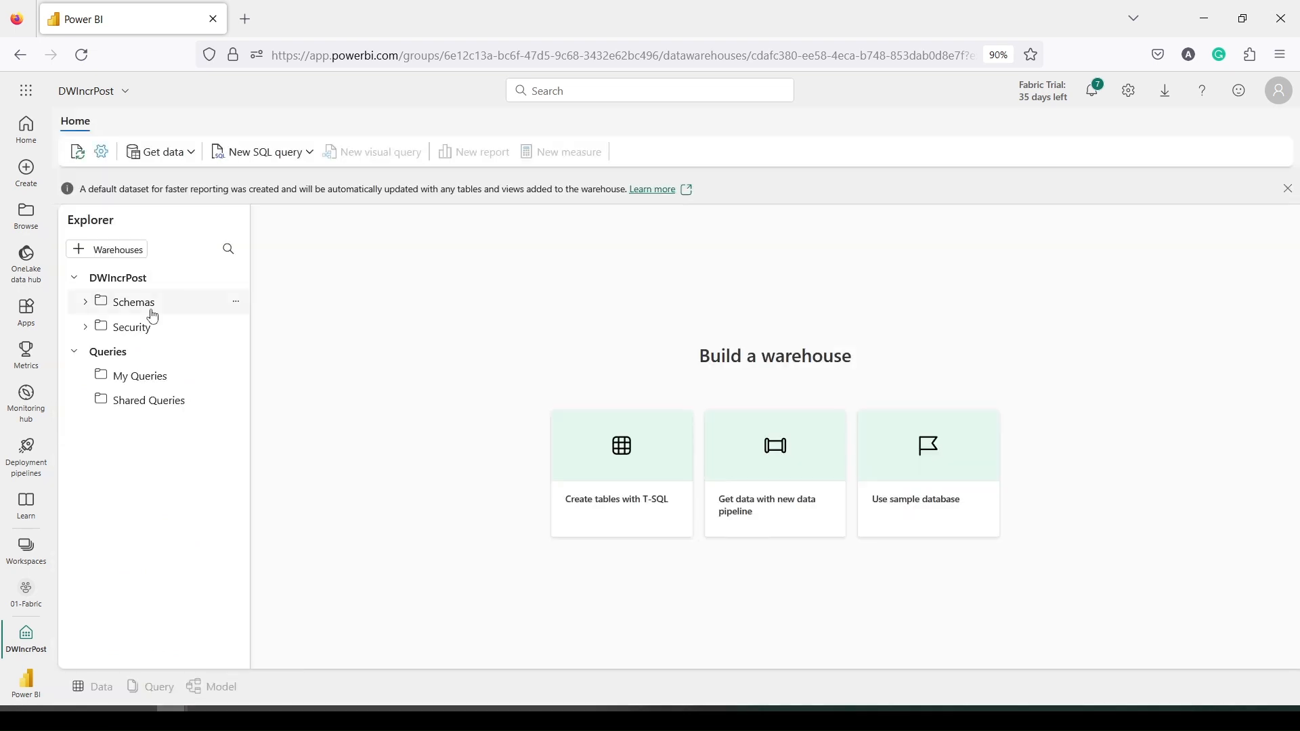
- Expand the DWIncrPost schemas, create a new SQL query and paste the copied table script into it
{"action": "left_click", "coordinate": [87, 303]}
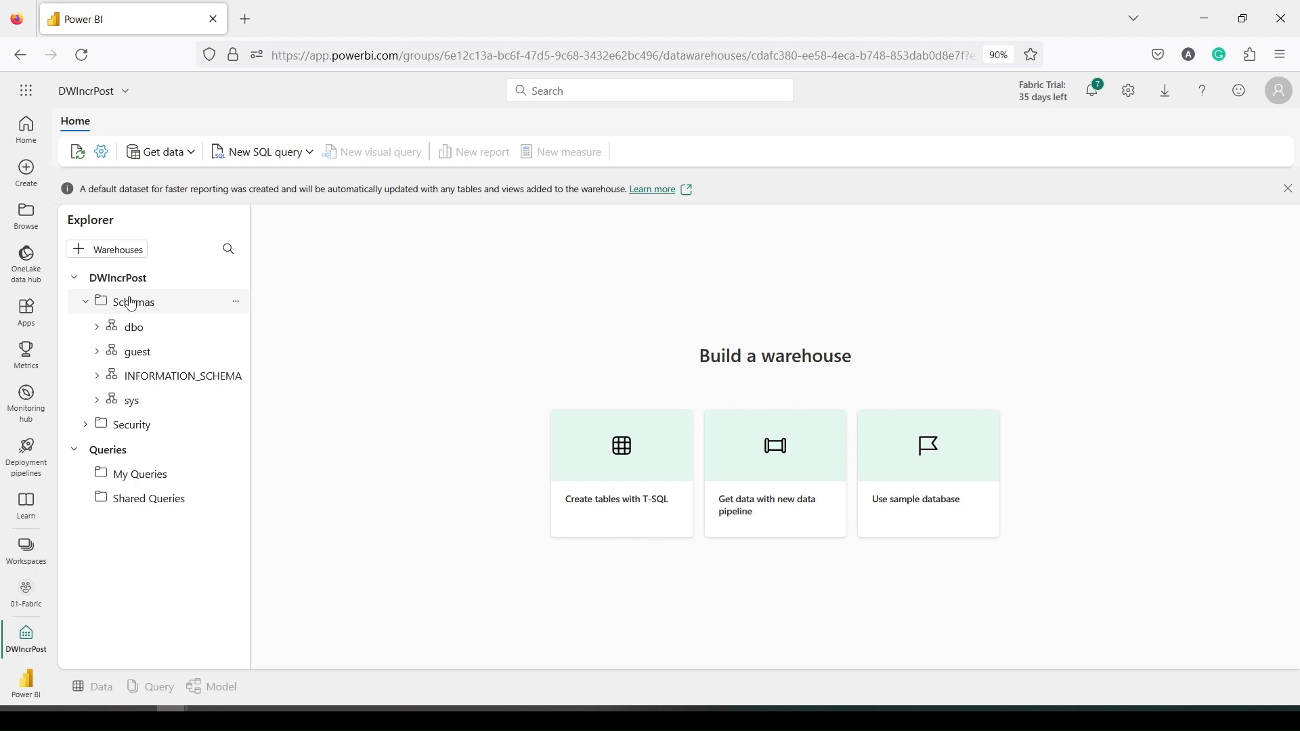
{"action": "right_click", "coordinate": [139, 332]}
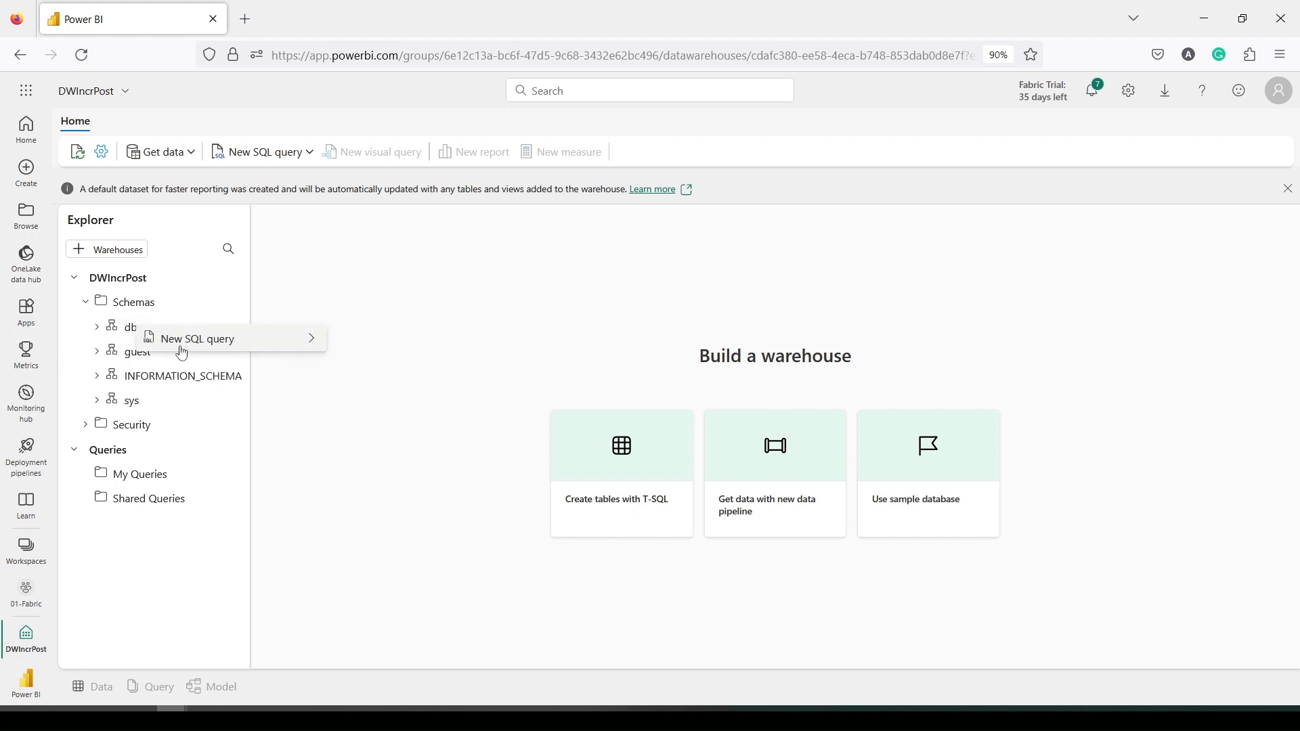
{"action": "mouse_move", "coordinate": [223, 345]}
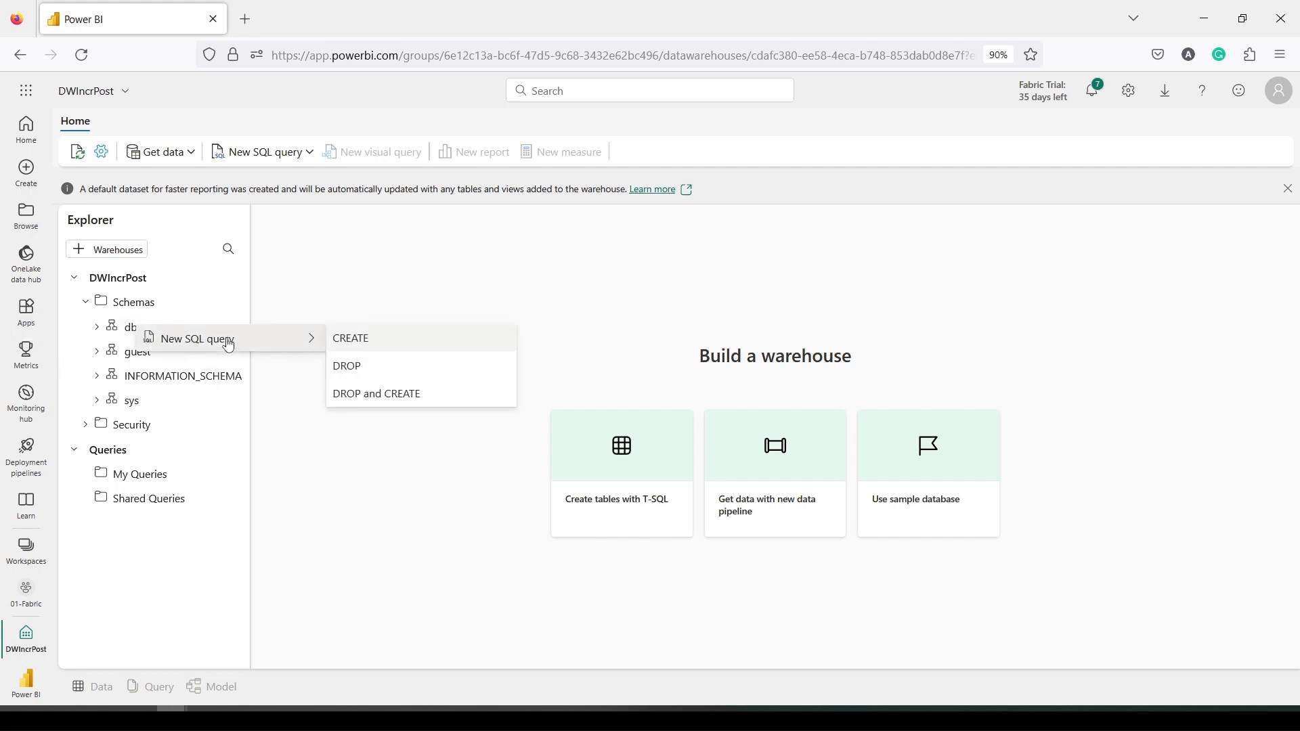
{"action": "left_click", "coordinate": [374, 263]}
{"action": "left_click", "coordinate": [251, 163]}
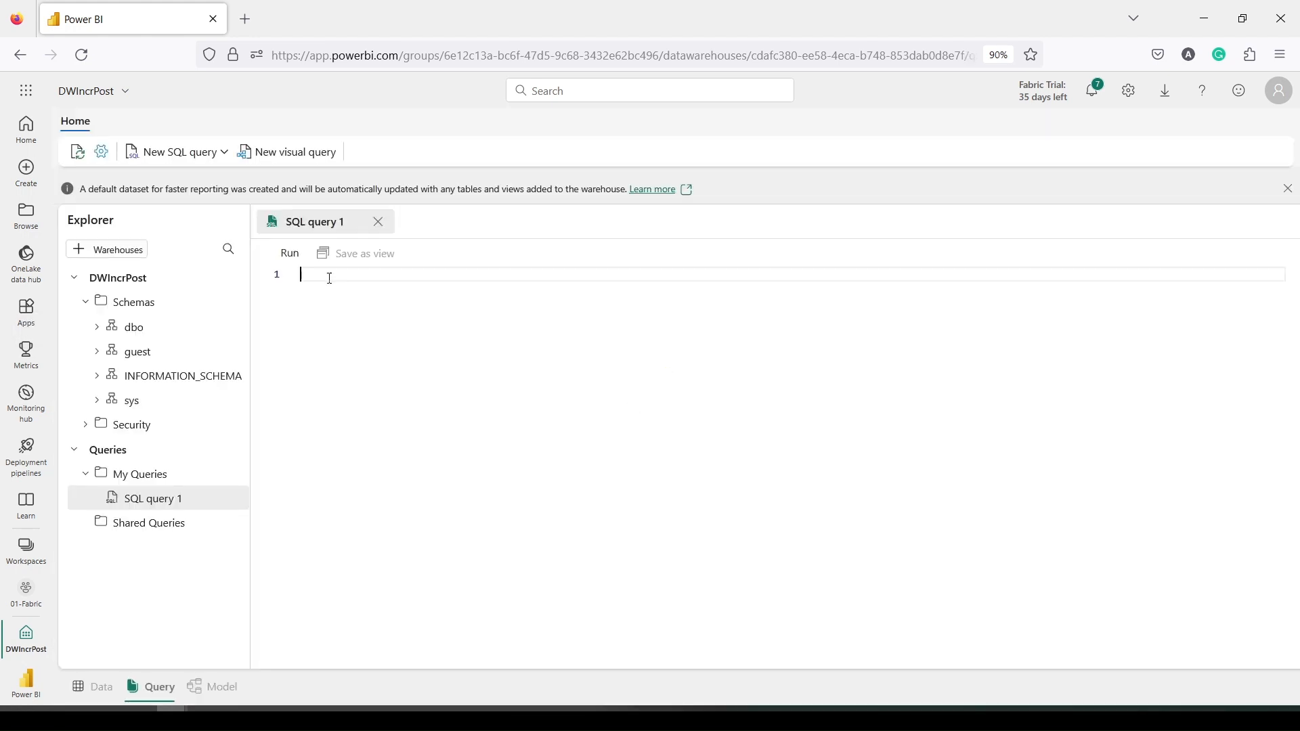
{"action": "key", "text": "ctrl+v"}
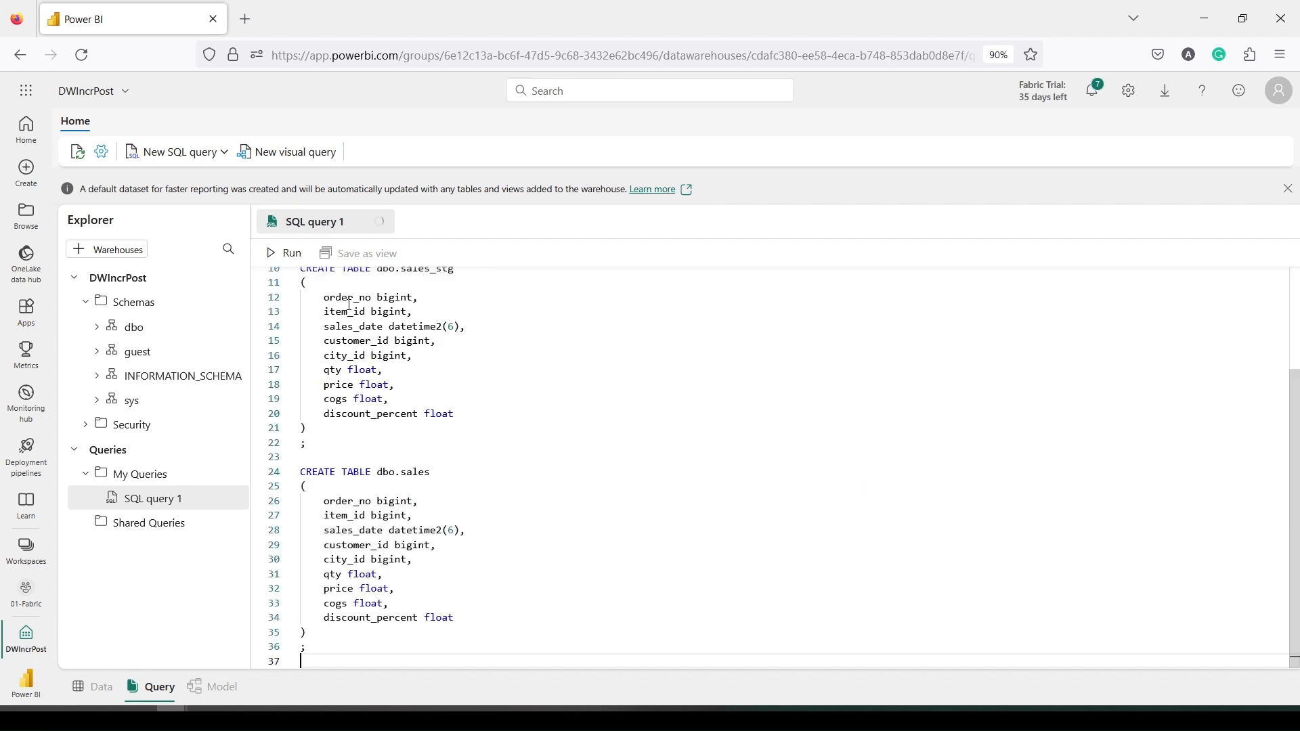
- Run only the CREATE TABLE statement for [dbo].[incr_info], with its tablename1 and collectdate columns
{"action": "scroll", "coordinate": [458, 331], "scroll_direction": "up", "scroll_amount": 3}
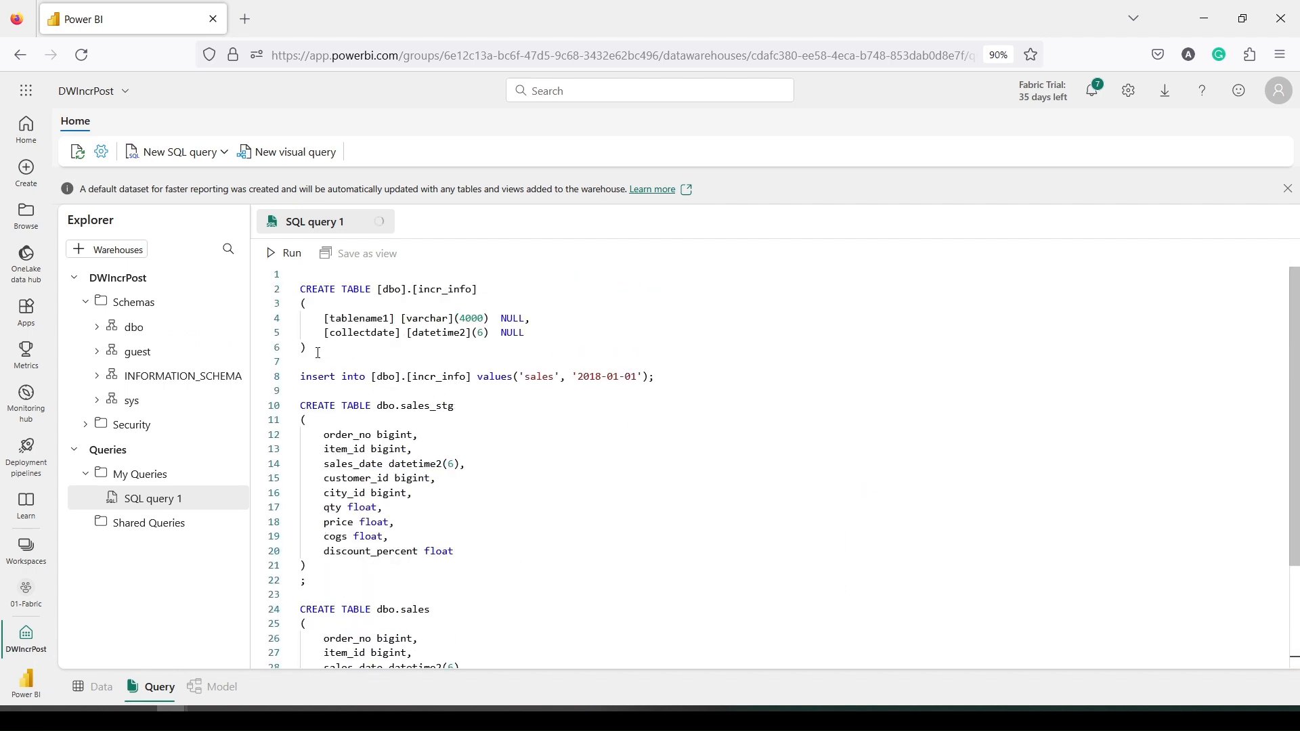
{"action": "left_click_drag", "start_coordinate": [317, 349], "coordinate": [299, 289]}
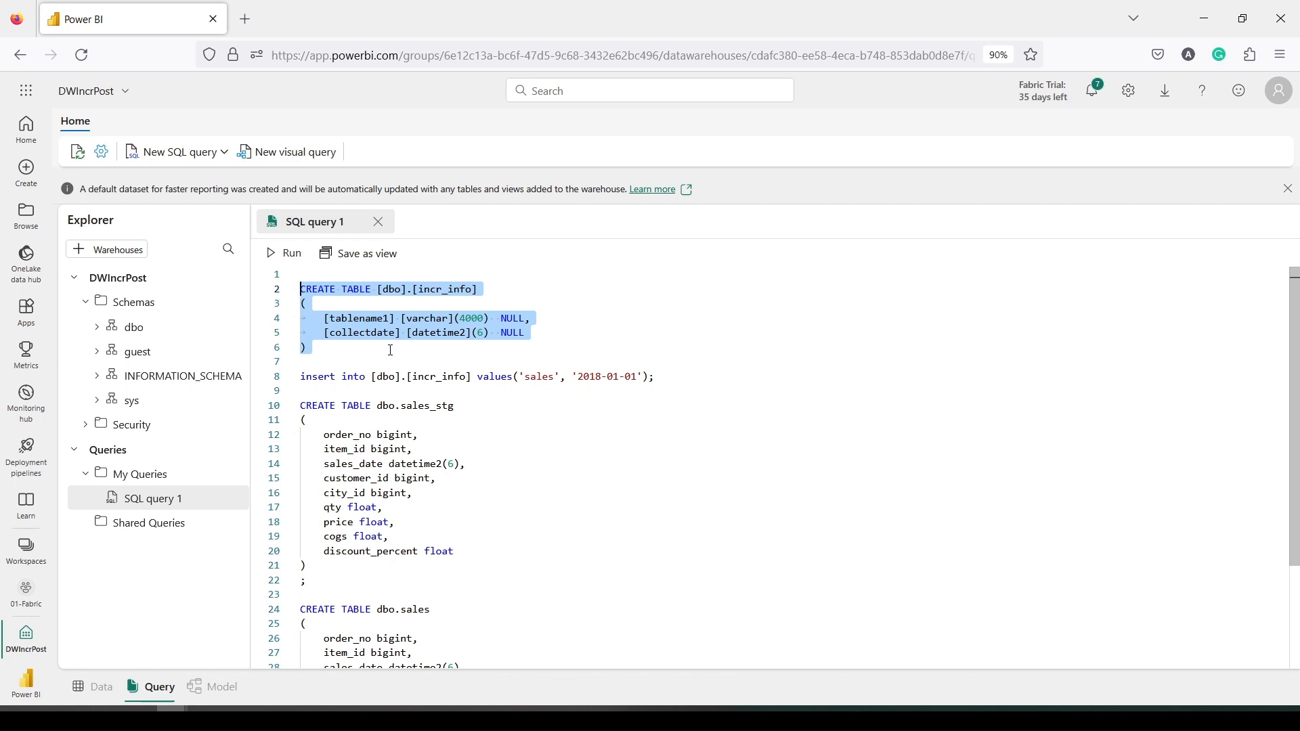
{"action": "left_click", "coordinate": [292, 263]}
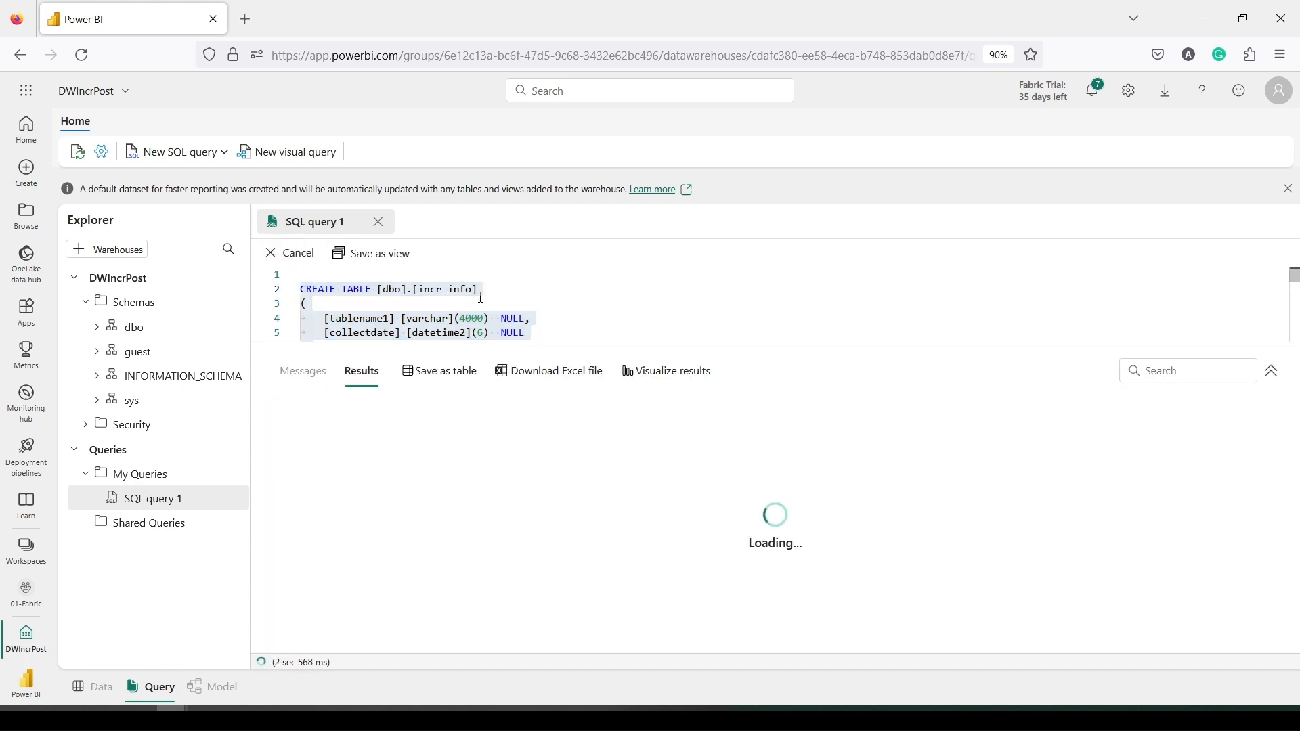
- Run only the insert statement that adds 'sales' and '2018-01-01' to [dbo].[incr_info]
{"action": "scroll", "coordinate": [467, 301], "scroll_direction": "down", "scroll_amount": 2}
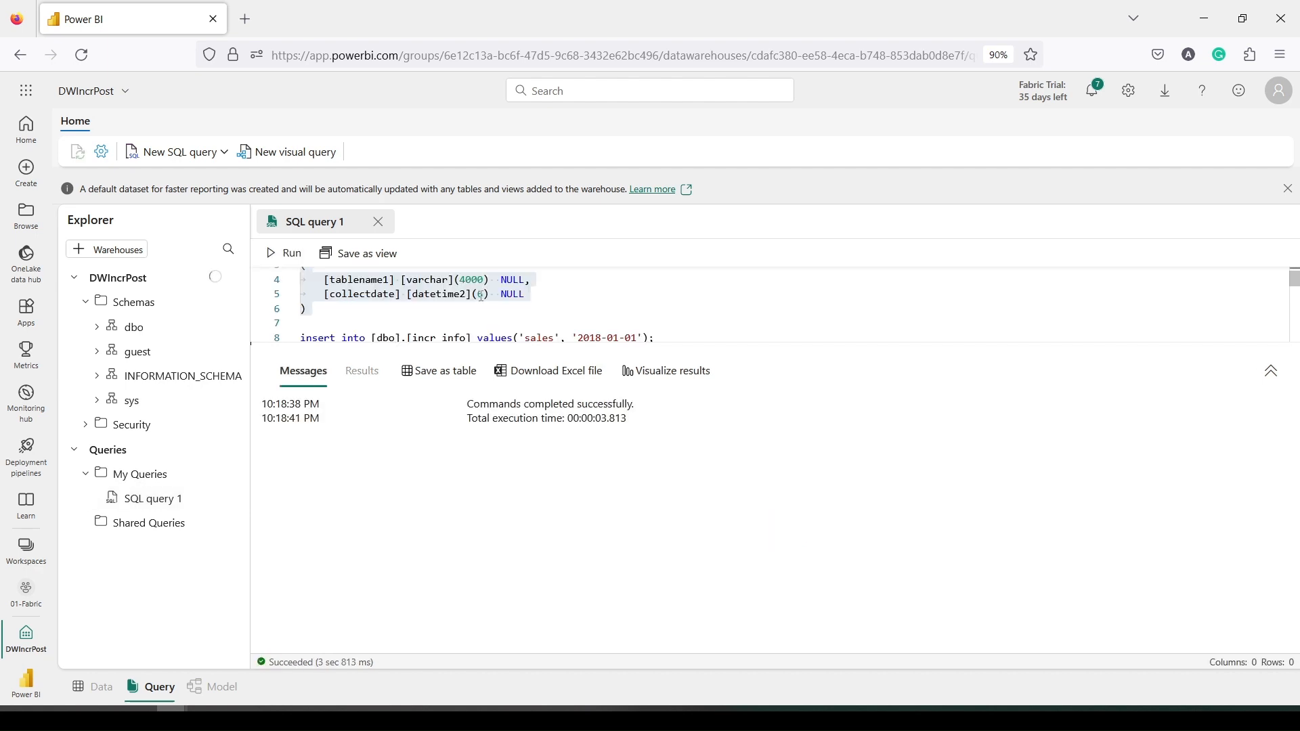
{"action": "left_click_drag", "start_coordinate": [660, 300], "coordinate": [301, 300]}
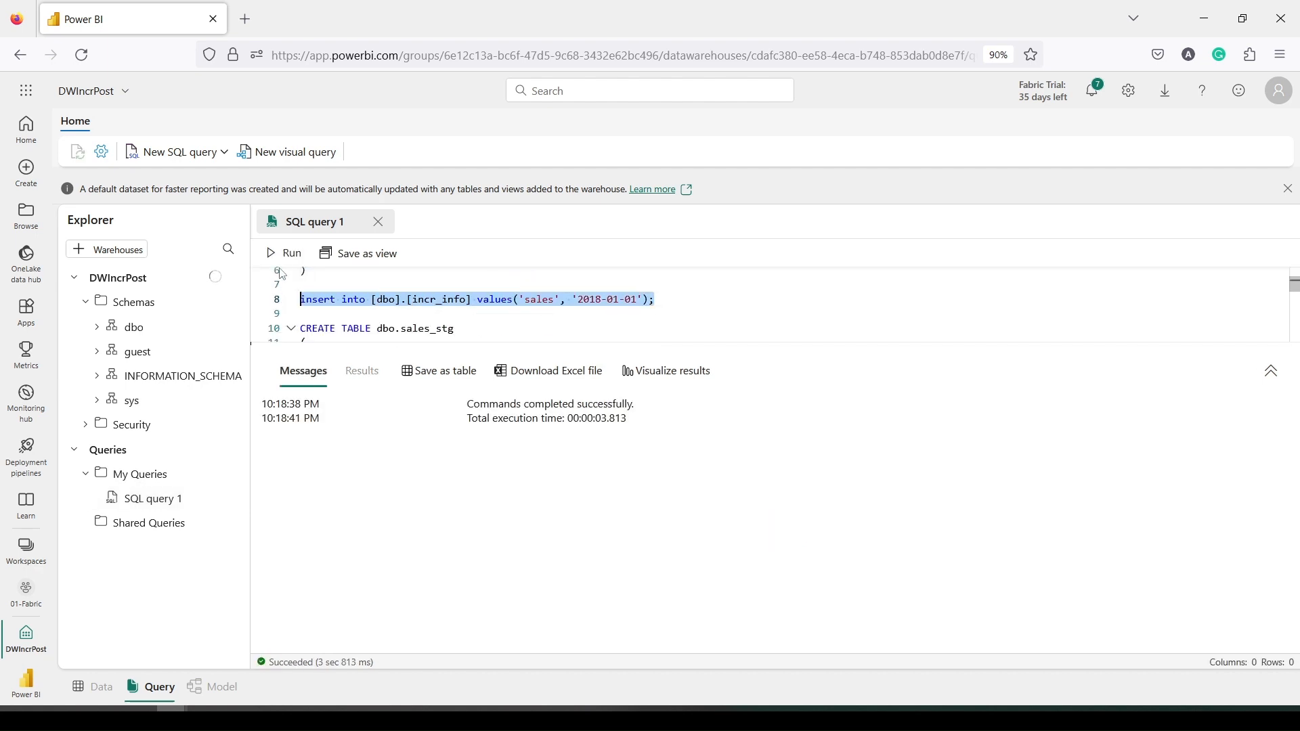
{"action": "left_click", "coordinate": [285, 256]}
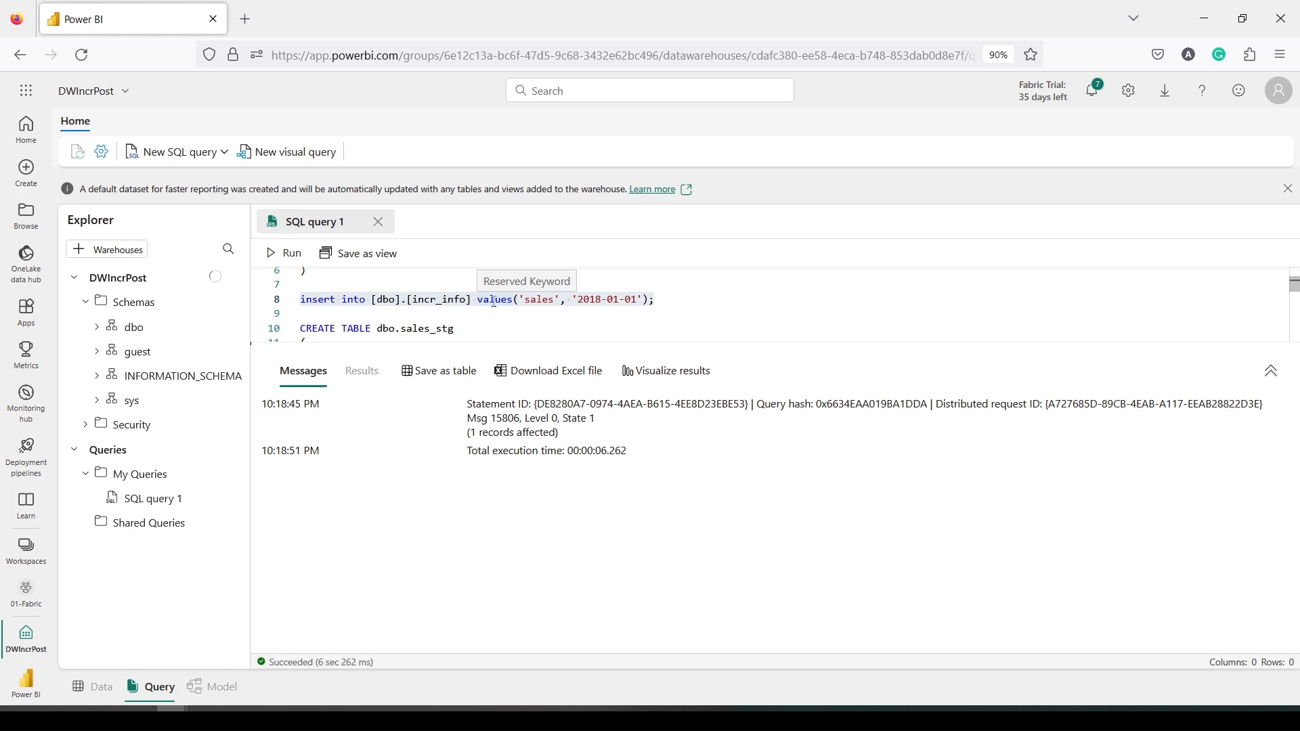
- Run only the CREATE TABLE statement for the dbo.sales_stg staging table
{"action": "scroll", "coordinate": [495, 302], "scroll_direction": "down", "scroll_amount": 1}
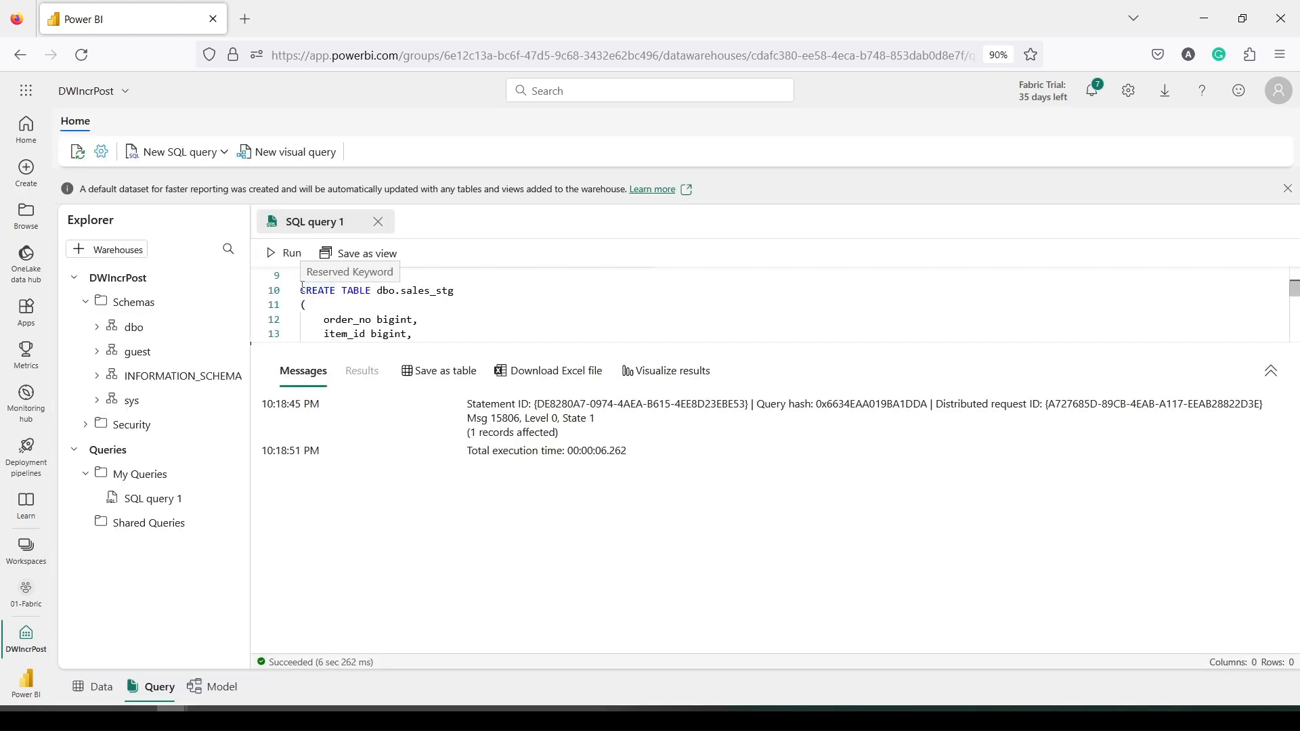
{"action": "left_click_drag", "start_coordinate": [302, 290], "coordinate": [421, 294]}
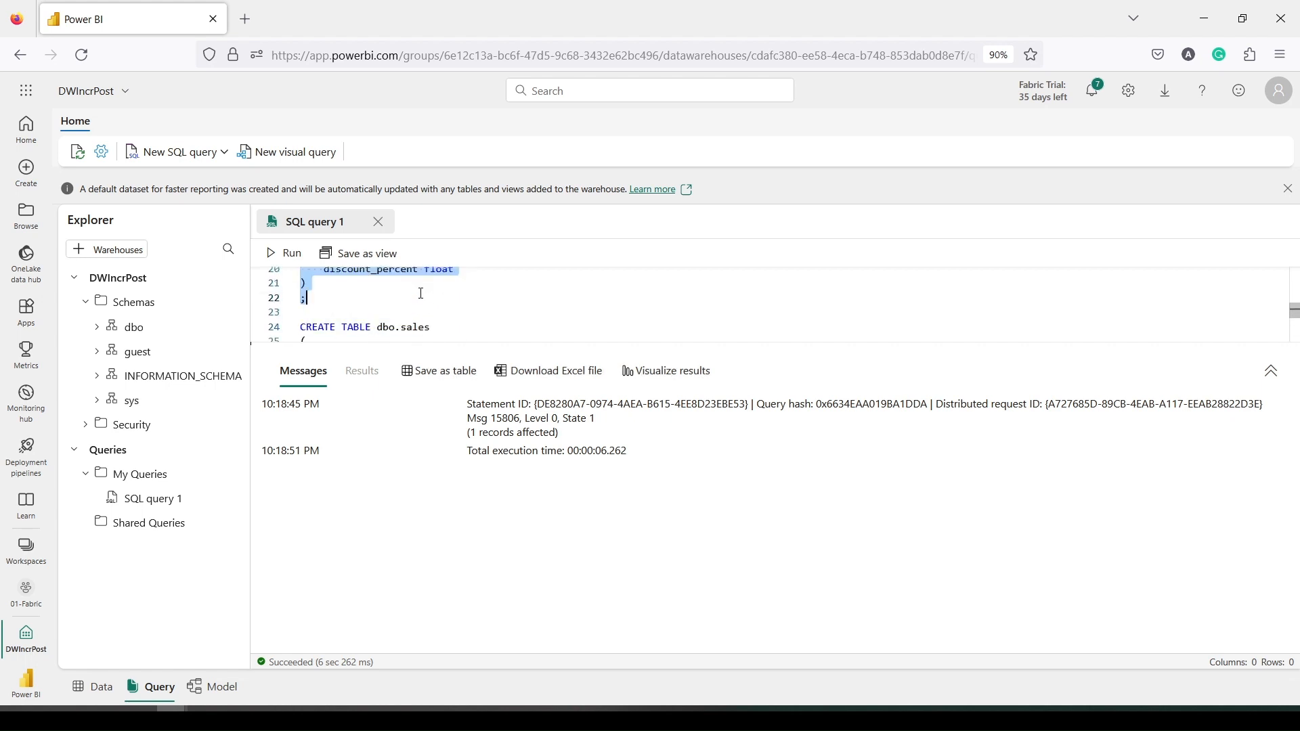
{"action": "scroll", "coordinate": [421, 294], "scroll_direction": "up", "scroll_amount": 5}
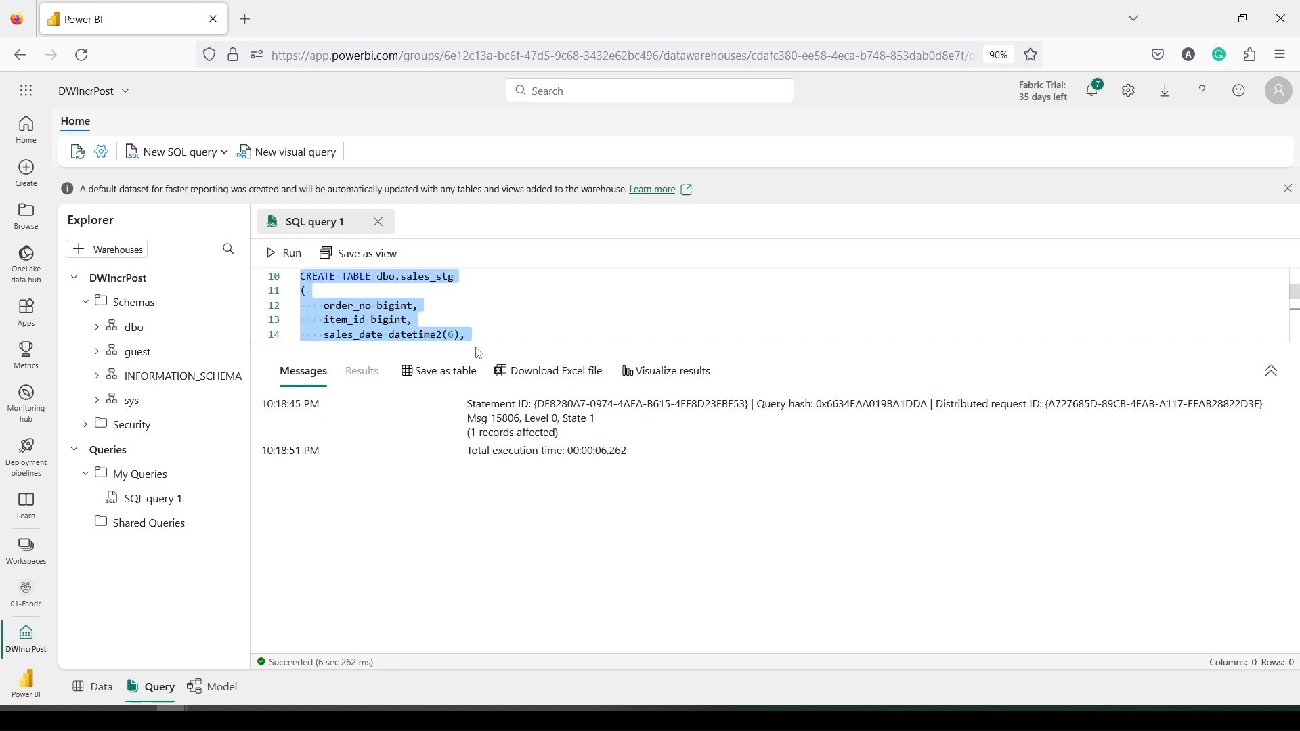
{"action": "left_click_drag", "start_coordinate": [478, 343], "coordinate": [501, 513]}
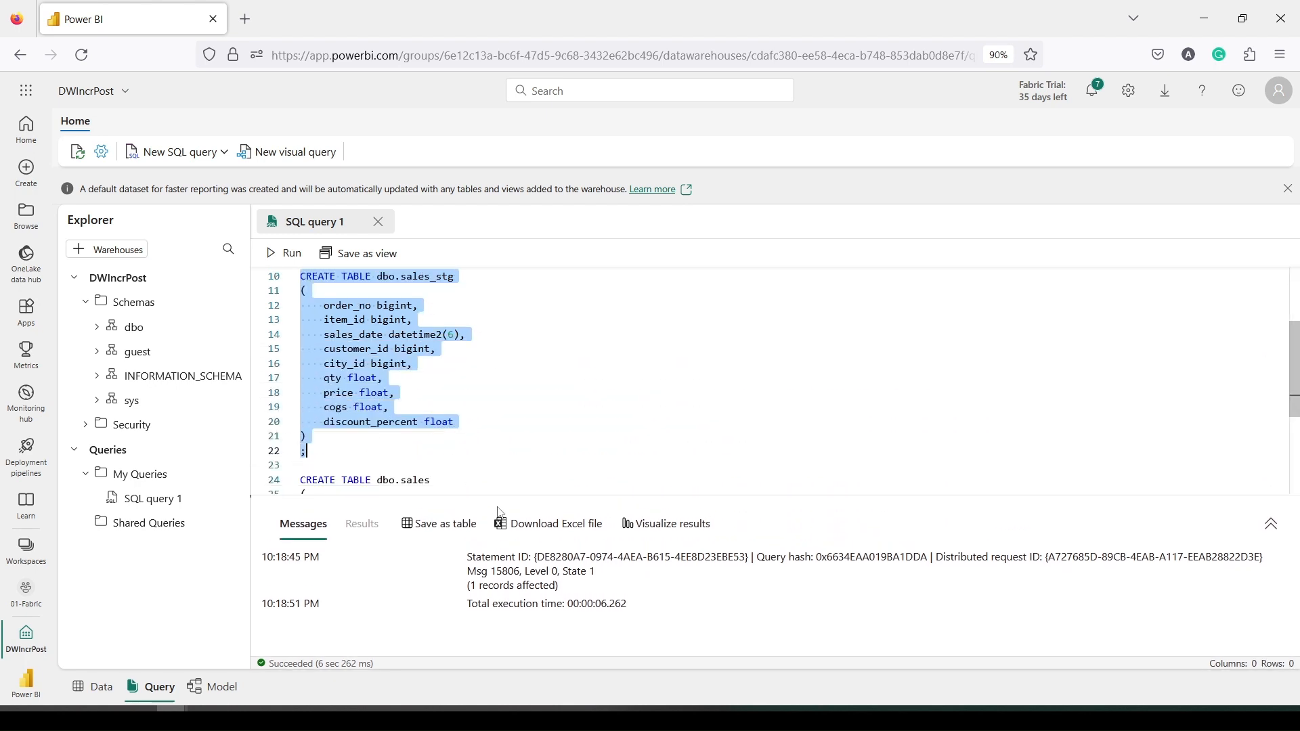
{"action": "left_click", "coordinate": [460, 336]}
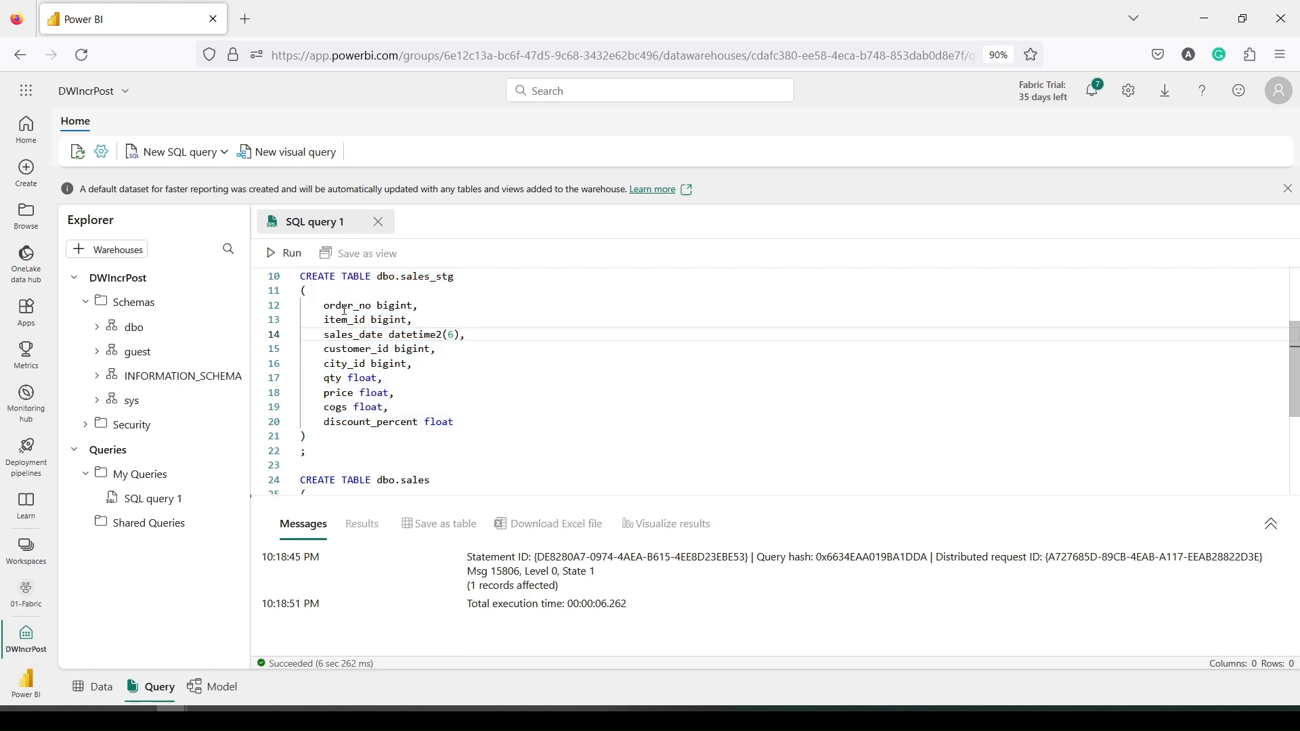
{"action": "left_click_drag", "start_coordinate": [353, 451], "coordinate": [296, 420]}
{"action": "left_click", "coordinate": [284, 253]}
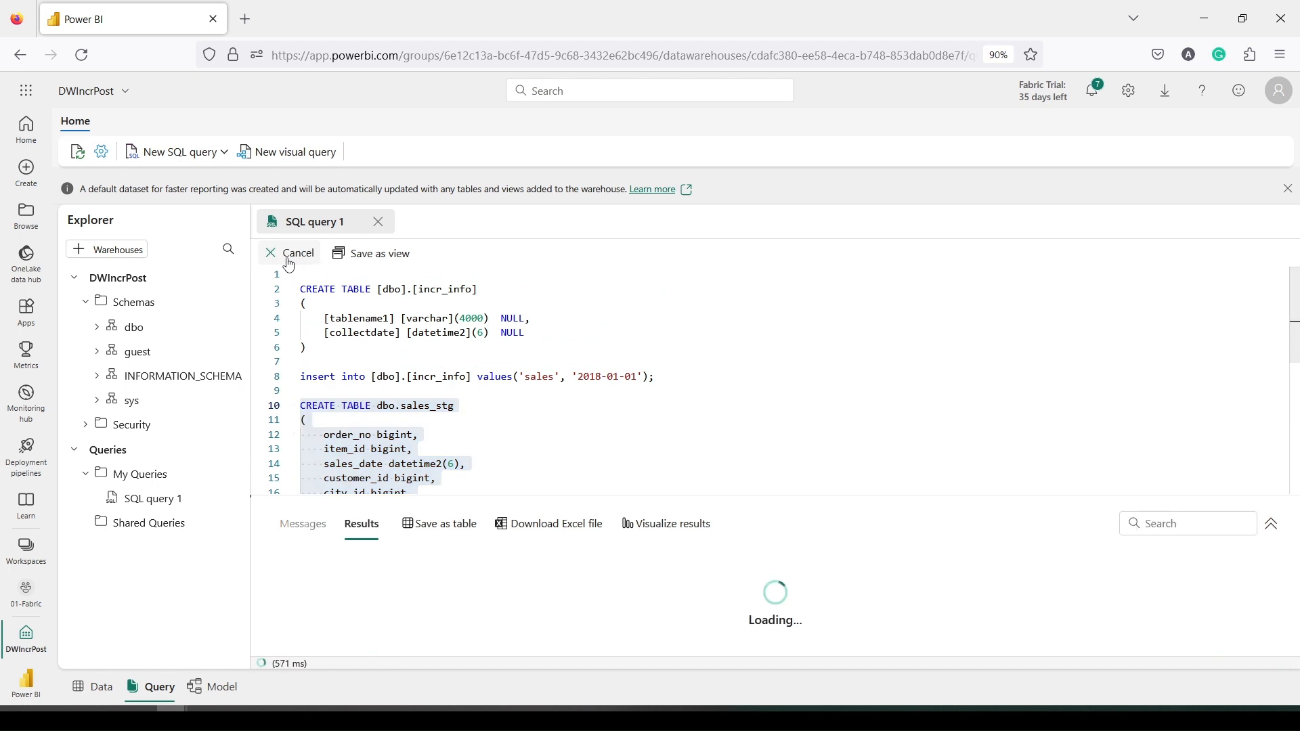
- Run only the CREATE TABLE statement for the dbo.sales table
{"action": "scroll", "coordinate": [431, 354], "scroll_direction": "down", "scroll_amount": 3}
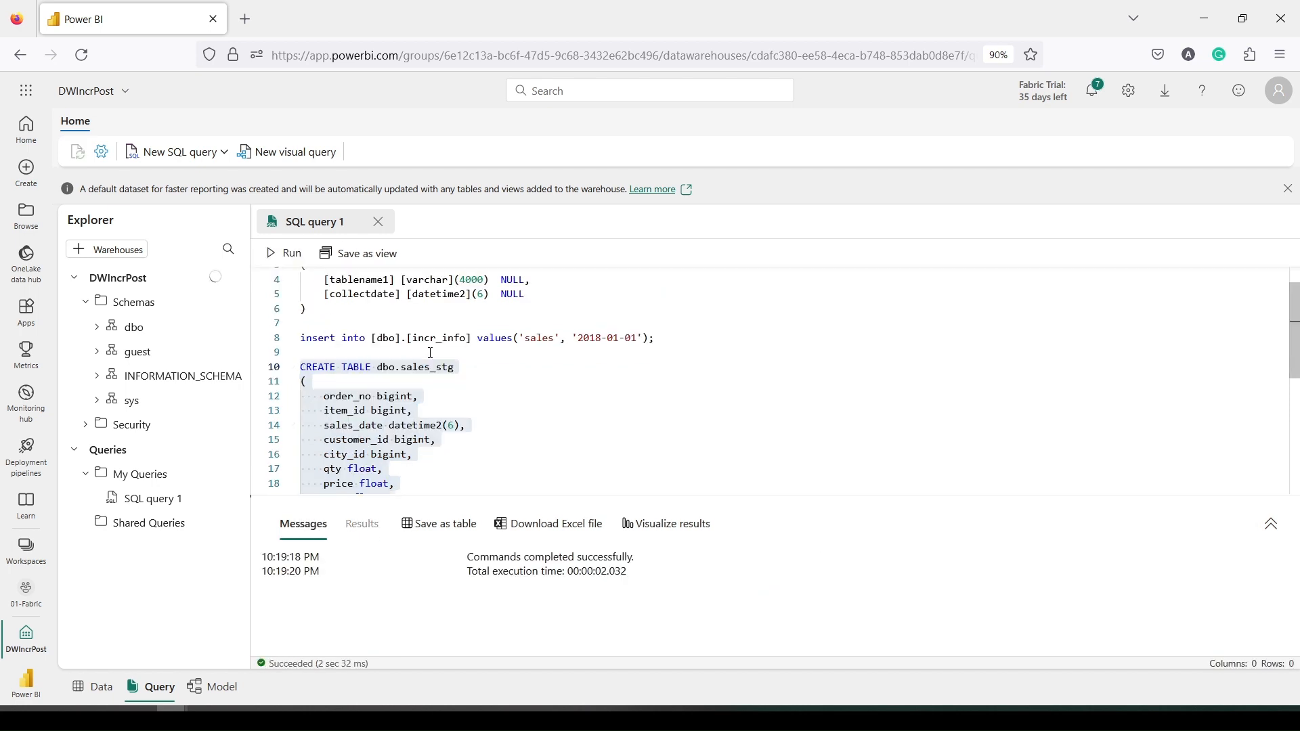
{"action": "scroll", "coordinate": [430, 353], "scroll_direction": "down", "scroll_amount": 3}
{"action": "left_click_drag", "start_coordinate": [301, 365], "coordinate": [463, 471]}
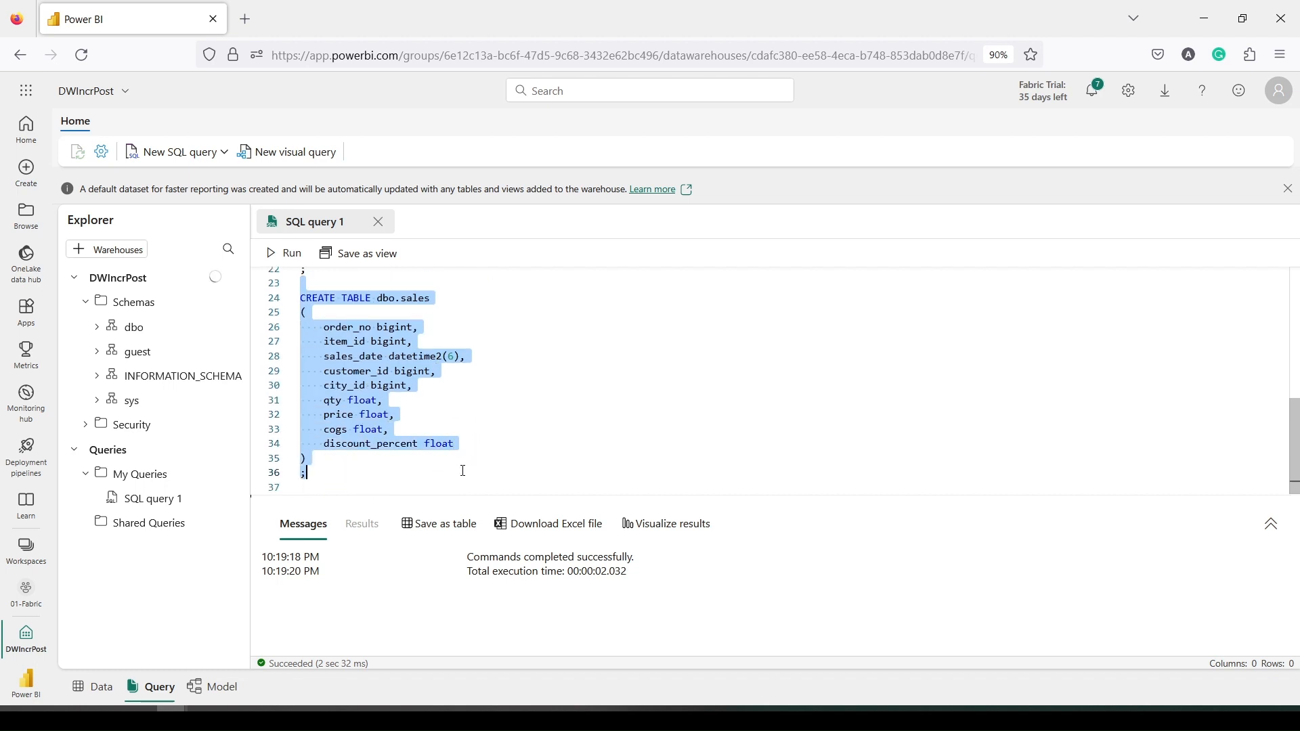
{"action": "left_click", "coordinate": [279, 254]}
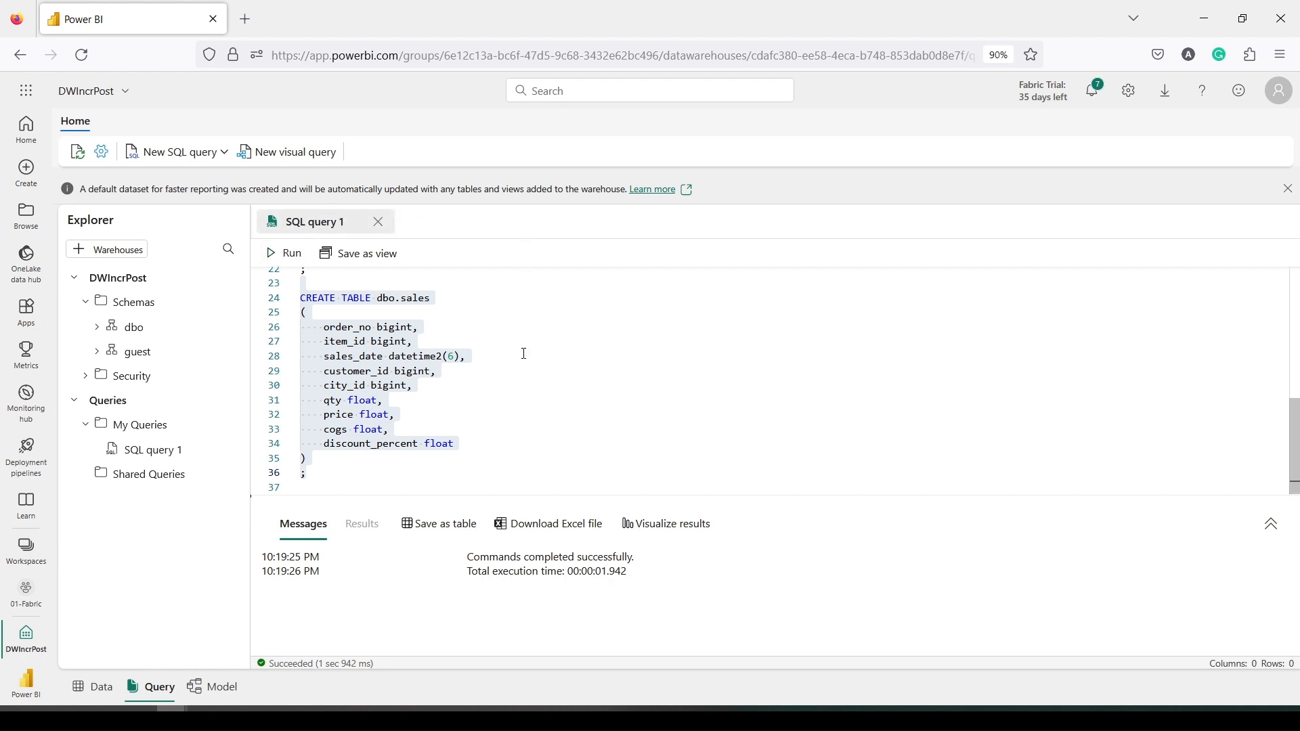
- Copy the full CREATE PROCEDURE dbo.loadSales script from DataFlowIncr.sql in Notepad++ and switch back to Power BI
{"action": "key", "text": "alt+Tab"}
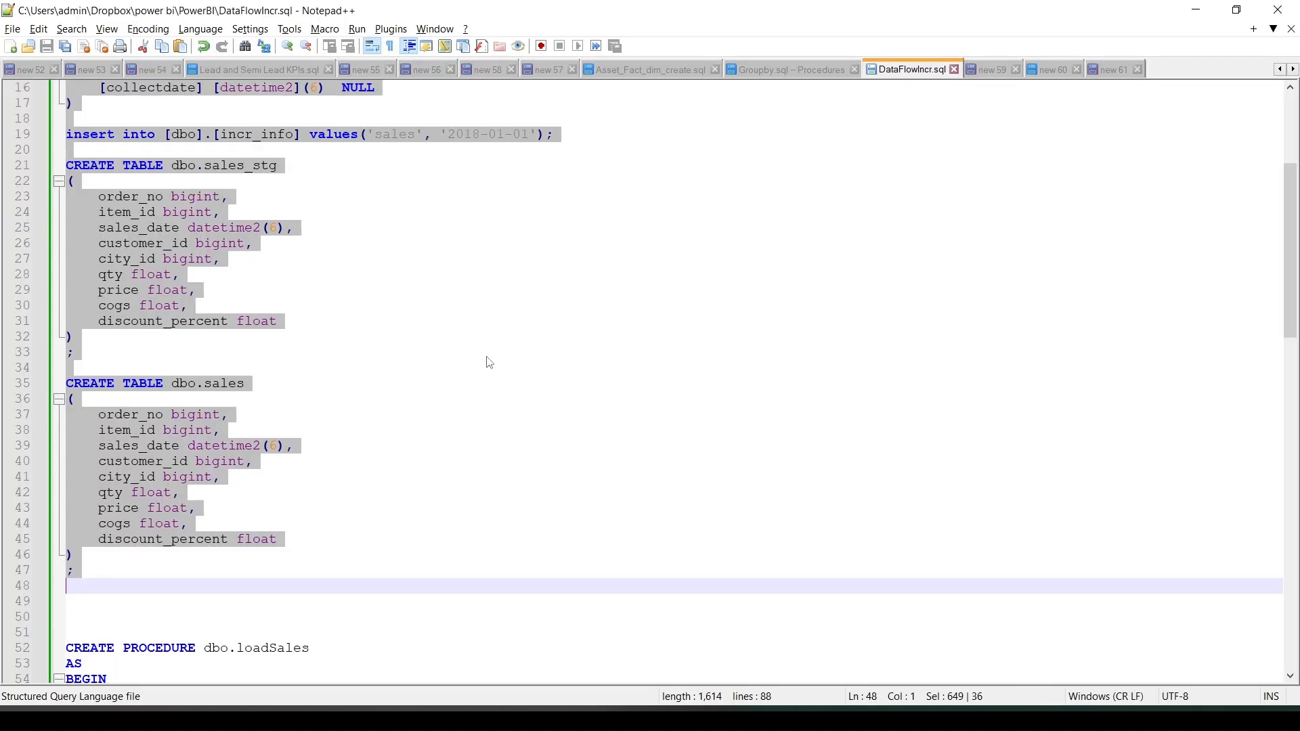
{"action": "scroll", "coordinate": [372, 380], "scroll_direction": "down", "scroll_amount": 5}
{"action": "scroll", "coordinate": [184, 421], "scroll_direction": "down", "scroll_amount": 1}
{"action": "left_click_drag", "start_coordinate": [72, 354], "coordinate": [186, 503]}
{"action": "scroll", "coordinate": [163, 432], "scroll_direction": "down", "scroll_amount": 8}
{"action": "scroll", "coordinate": [186, 503], "scroll_direction": "down", "scroll_amount": 2}
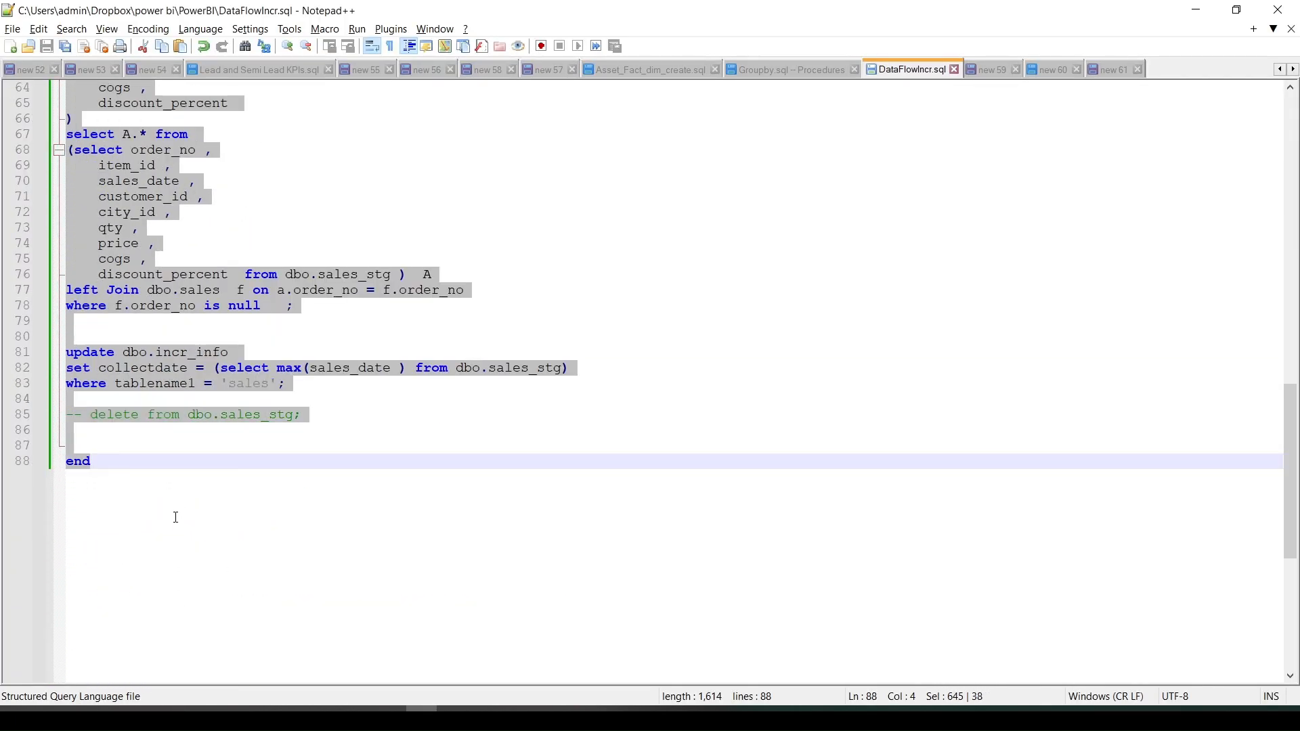
{"action": "key", "text": "alt+Tab"}
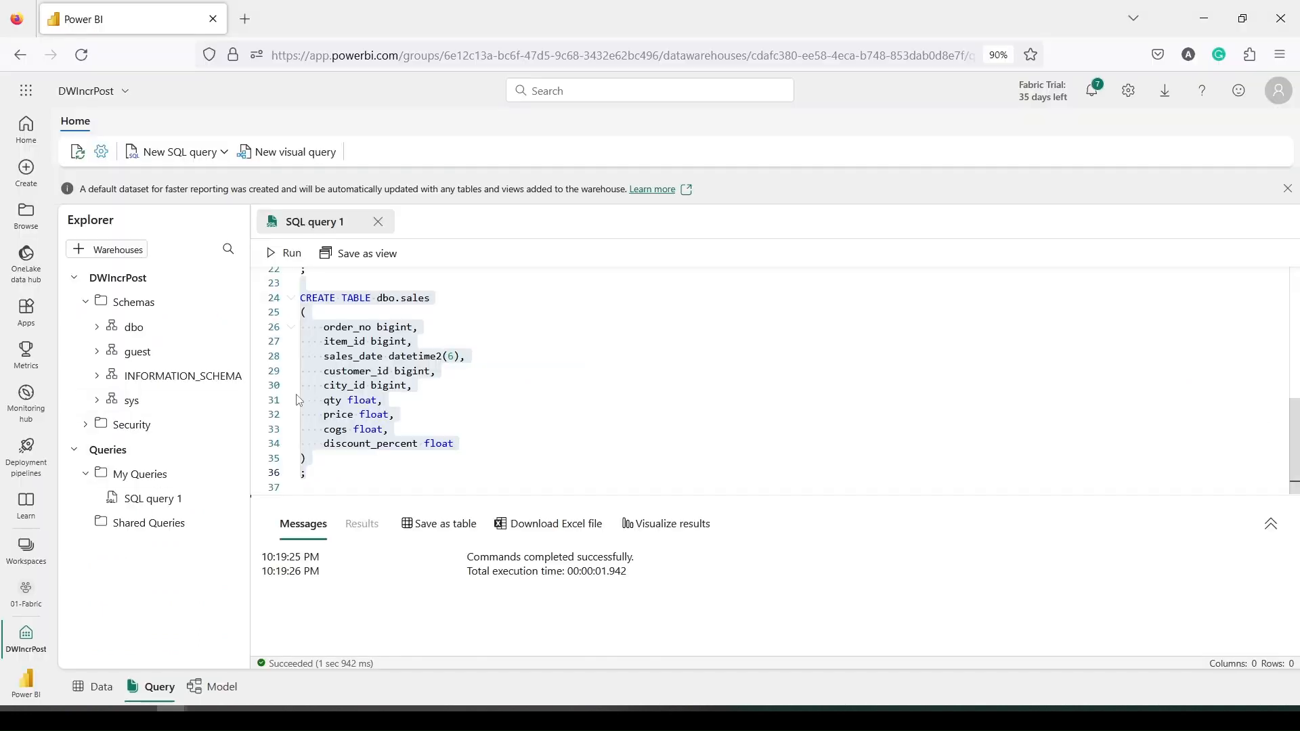
- Create a second SQL query in DWIncrPost and paste the copied dbo.loadSales procedure script into it
{"action": "left_click", "coordinate": [182, 154]}
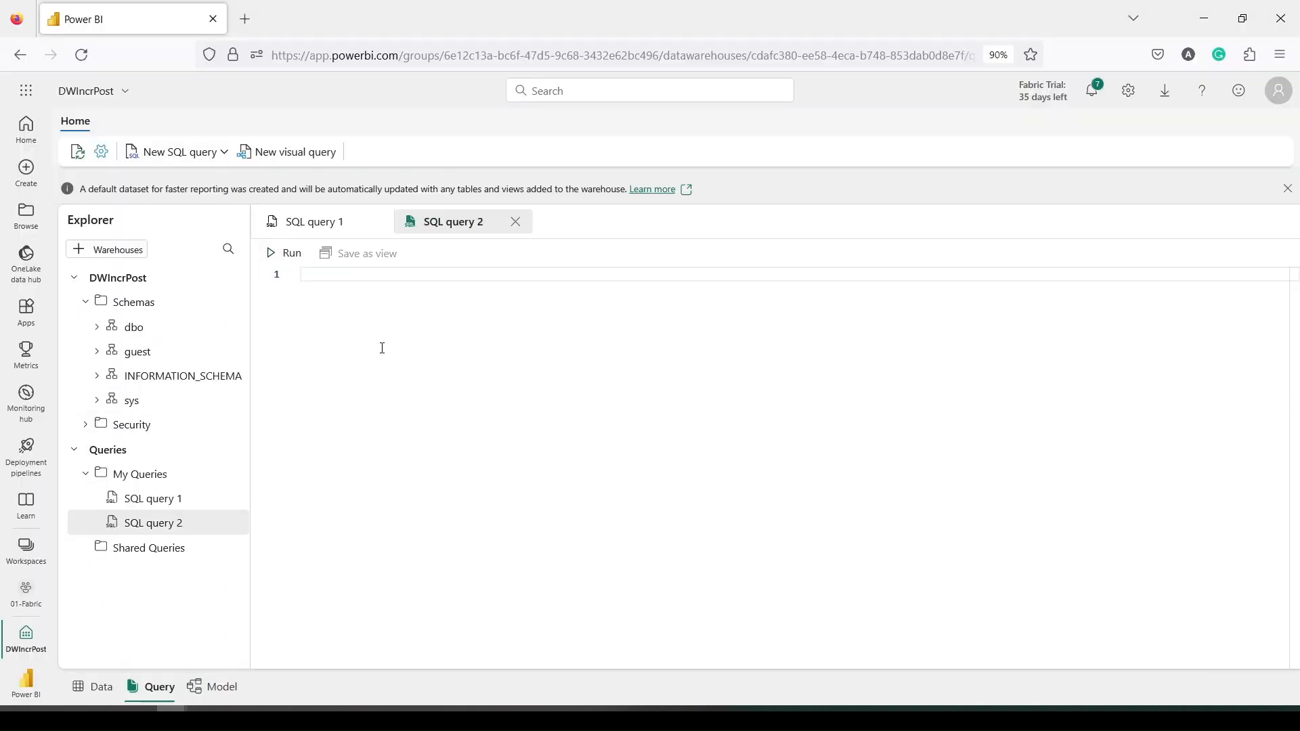
{"action": "key", "text": "ctrl+v"}
{"action": "scroll", "coordinate": [381, 345], "scroll_direction": "up", "scroll_amount": 3}
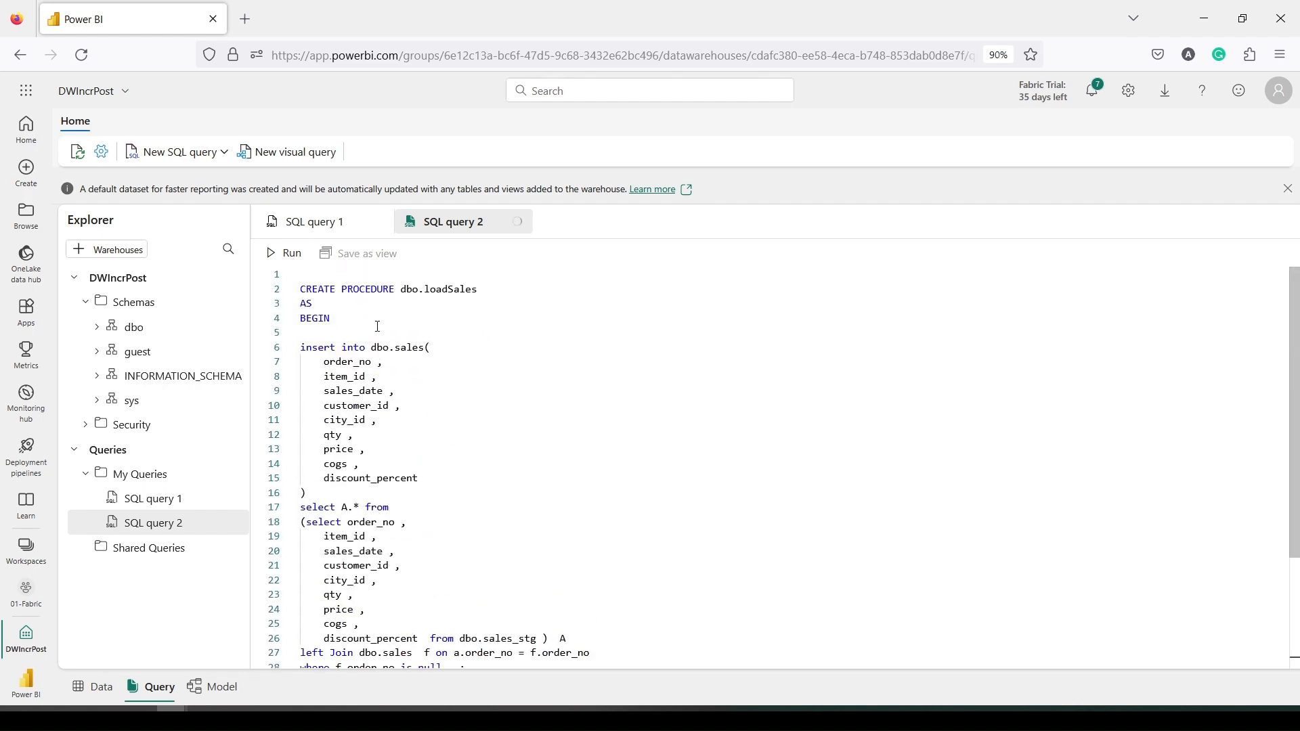
- Uncomment the 'delete from dbo.sales_stg;' statement near the end of the loadSales procedure
{"action": "scroll", "coordinate": [378, 329], "scroll_direction": "down", "scroll_amount": 3}
{"action": "left_click", "coordinate": [314, 619]}
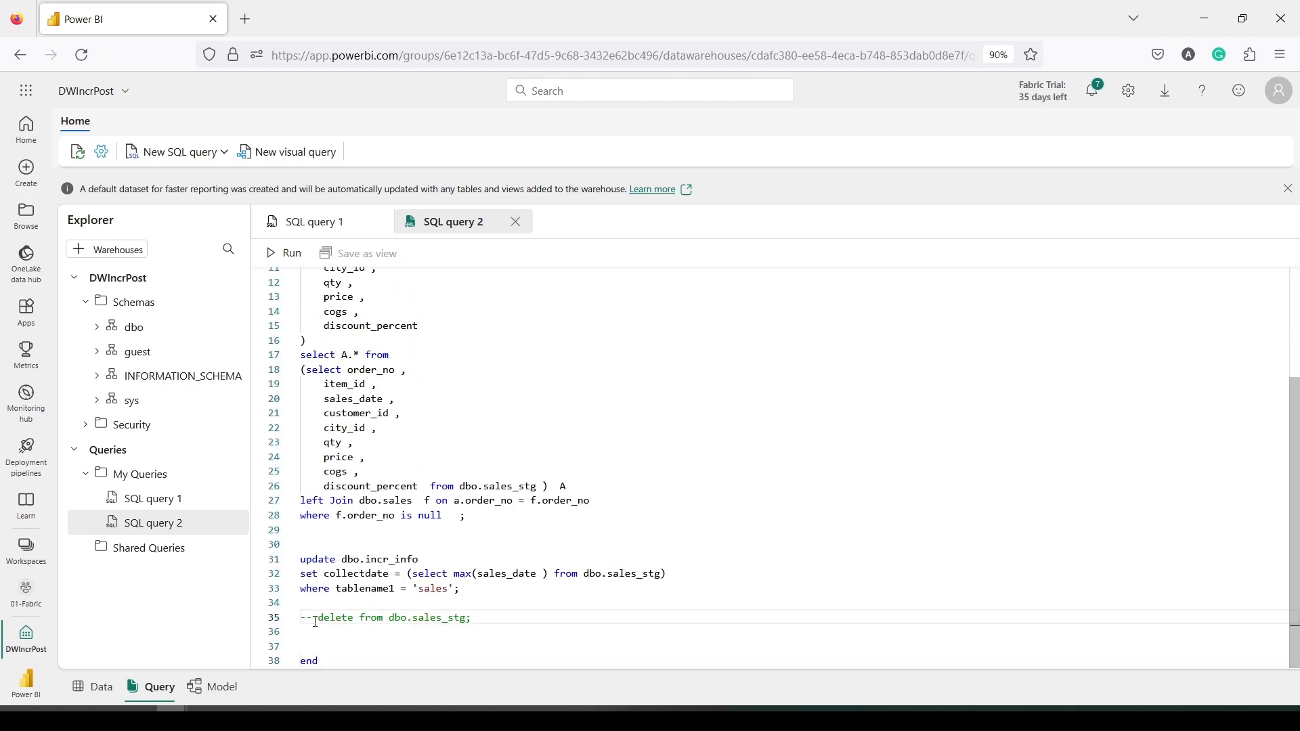
{"action": "key", "text": "BackSpace"}
{"action": "key", "text": "BackSpace"}
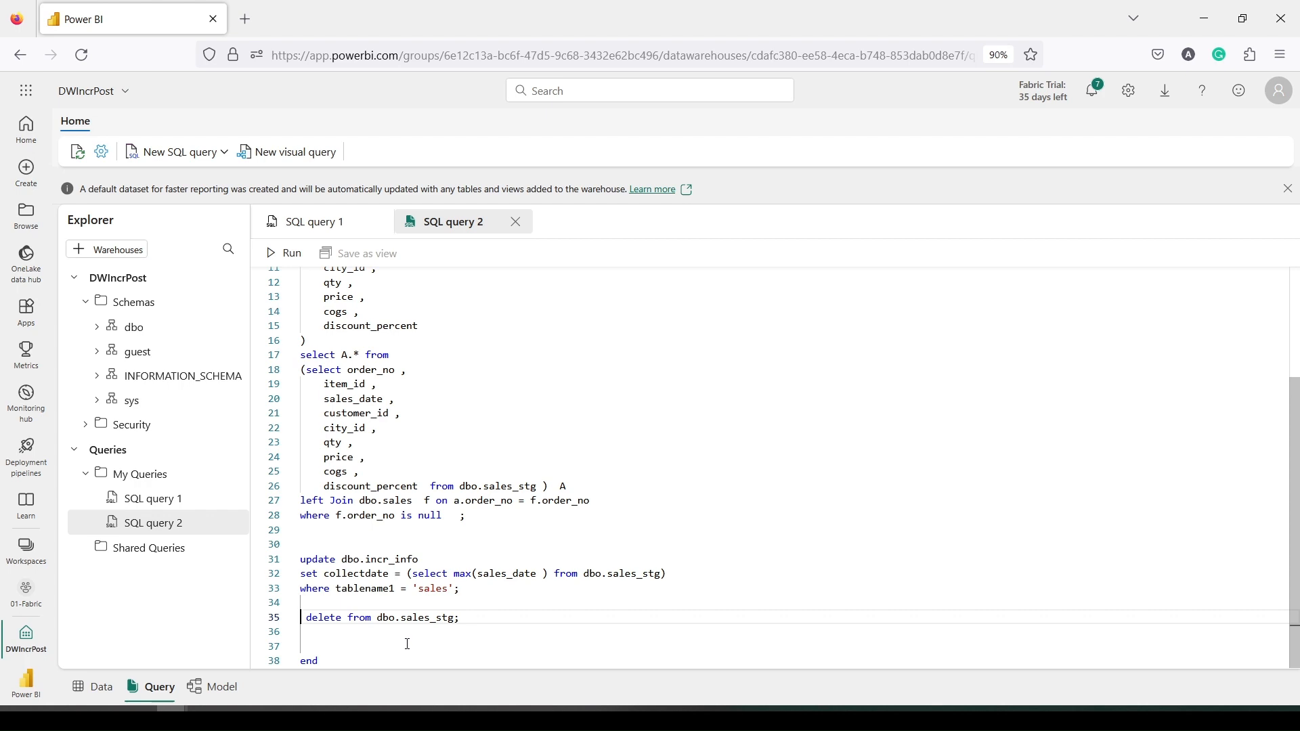
- Try to create the dbo.loadSales procedure by running its script from CREATE PROCEDURE through end
{"action": "left_click_drag", "start_coordinate": [350, 661], "coordinate": [300, 289]}
{"action": "scroll", "coordinate": [314, 602], "scroll_direction": "up", "scroll_amount": 3}
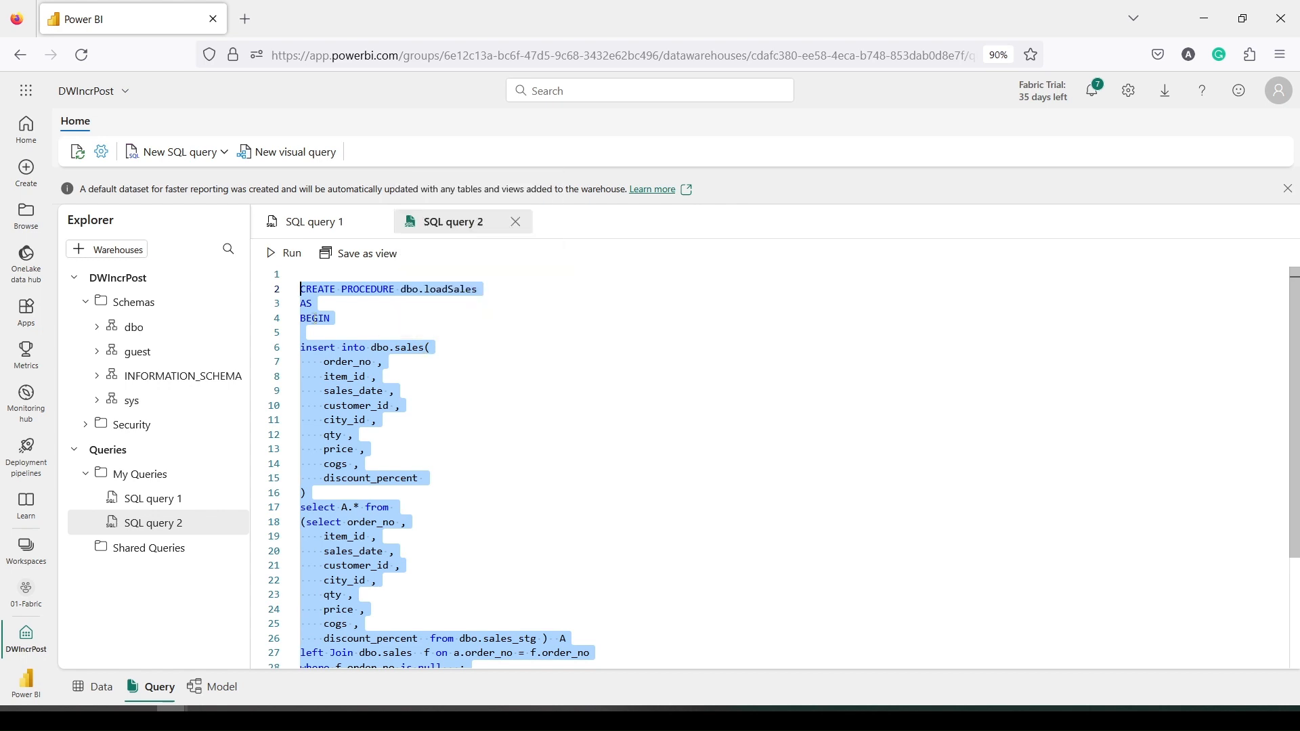
{"action": "key", "text": "ctrl+Return"}
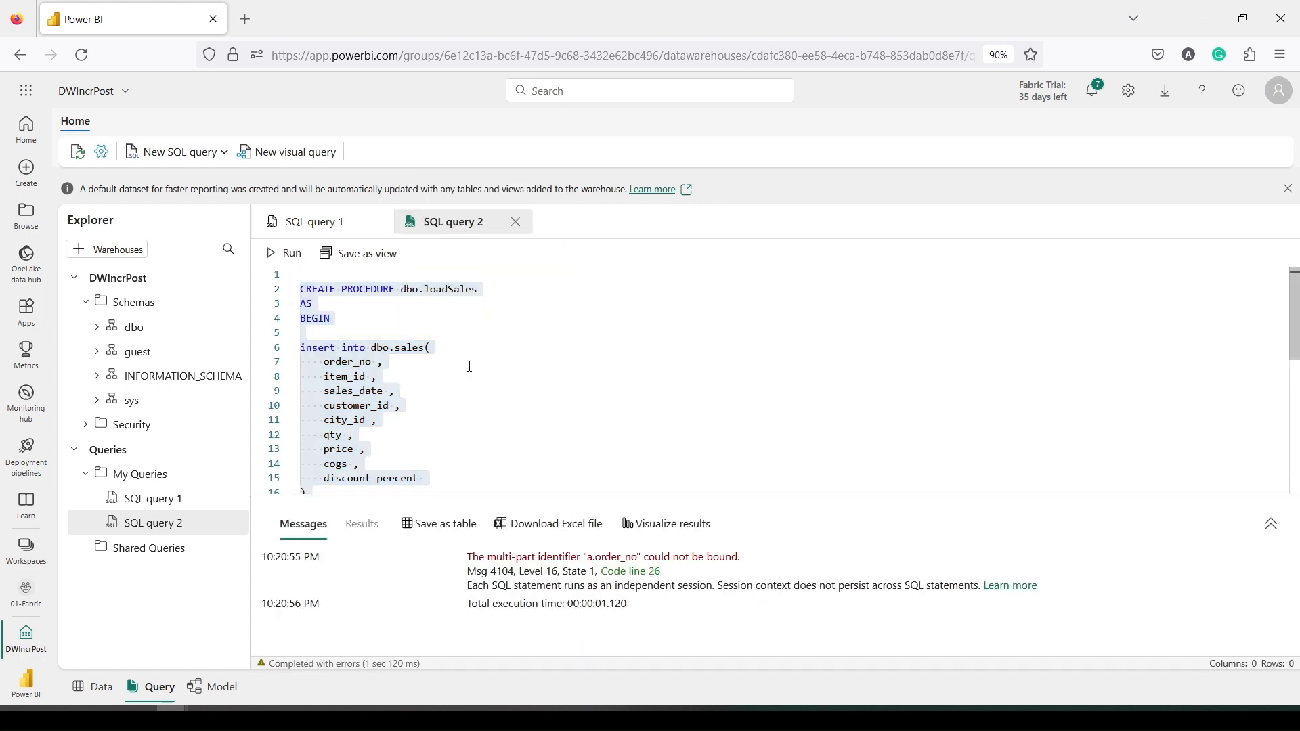
- Change the alias A to lowercase a in the 'select A.* from' line and after the dbo.sales_stg subquery
{"action": "scroll", "coordinate": [563, 425], "scroll_direction": "down", "scroll_amount": 3}
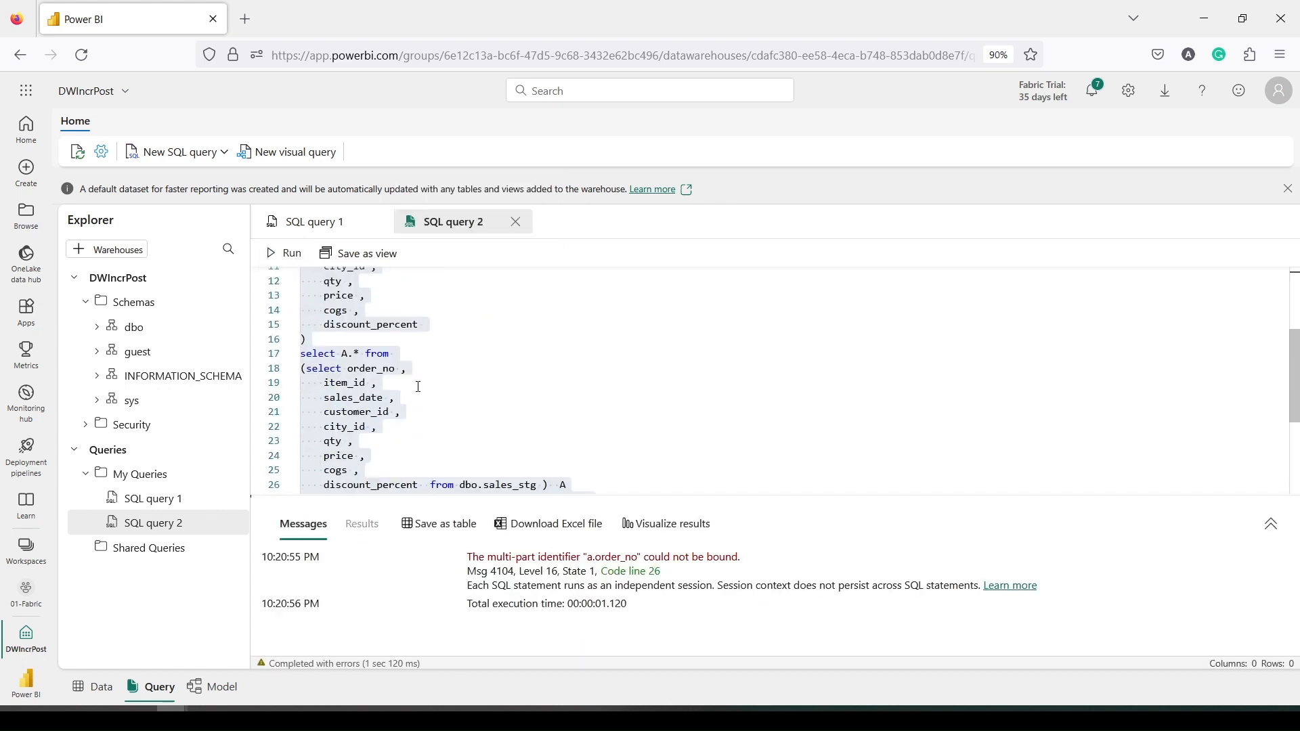
{"action": "left_click", "coordinate": [343, 353]}
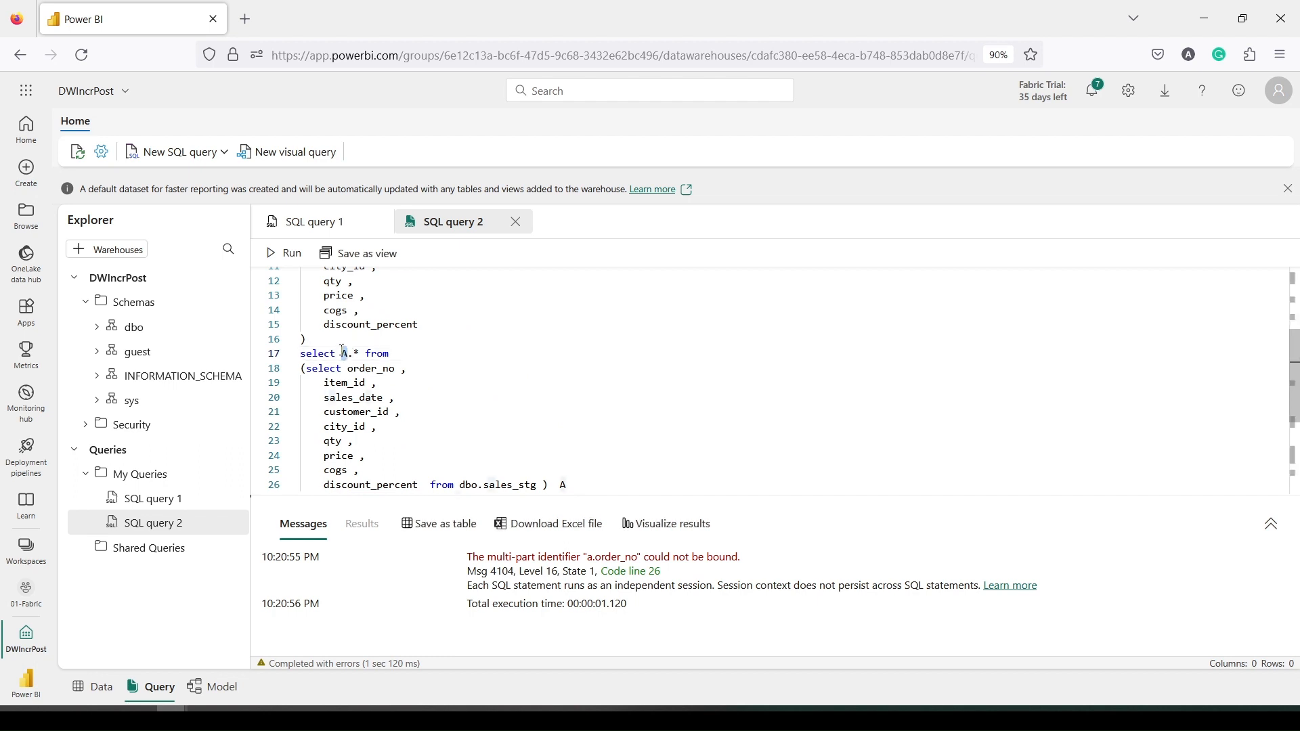
{"action": "type", "text": "a"}
{"action": "scroll", "coordinate": [493, 387], "scroll_direction": "down", "scroll_amount": 1}
{"action": "left_click", "coordinate": [581, 449]}
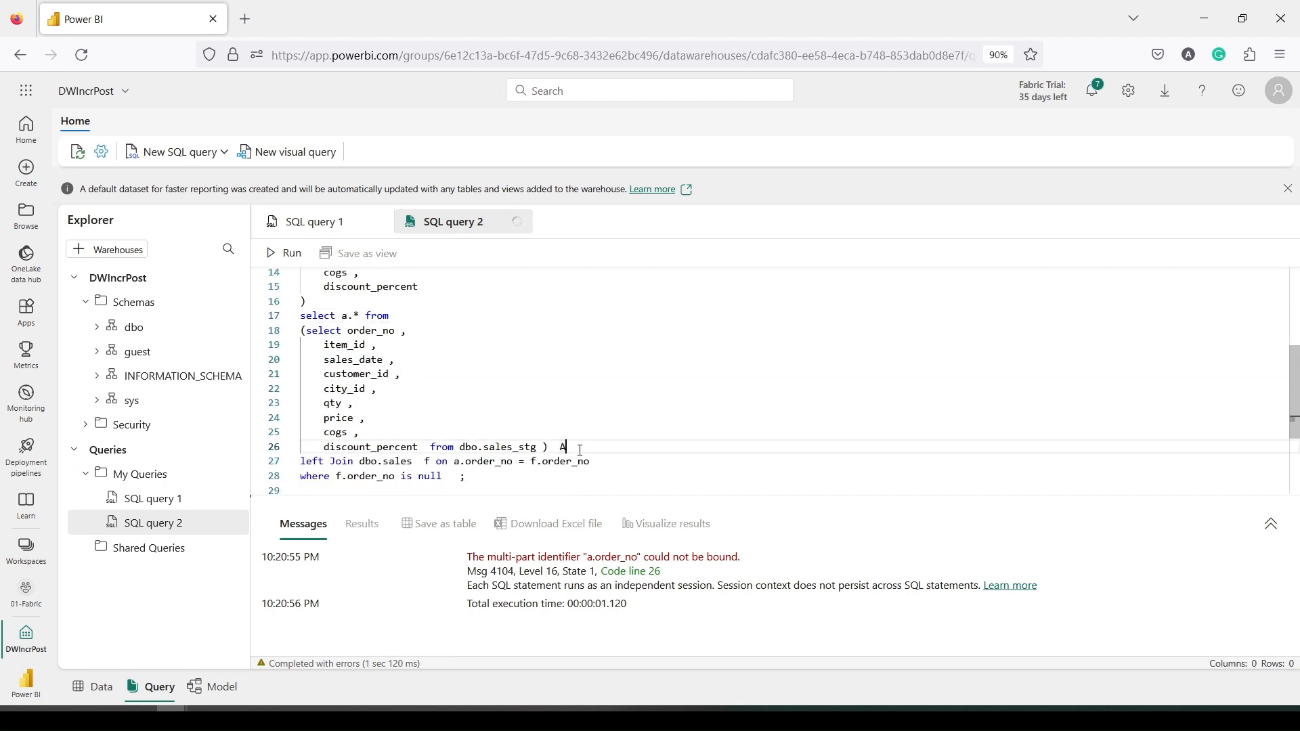
{"action": "left_click_drag", "start_coordinate": [580, 450], "coordinate": [562, 446]}
{"action": "type", "text": "a"}
- Run the entire corrected script to create the dbo.loadSales procedure
{"action": "left_click", "coordinate": [566, 399]}
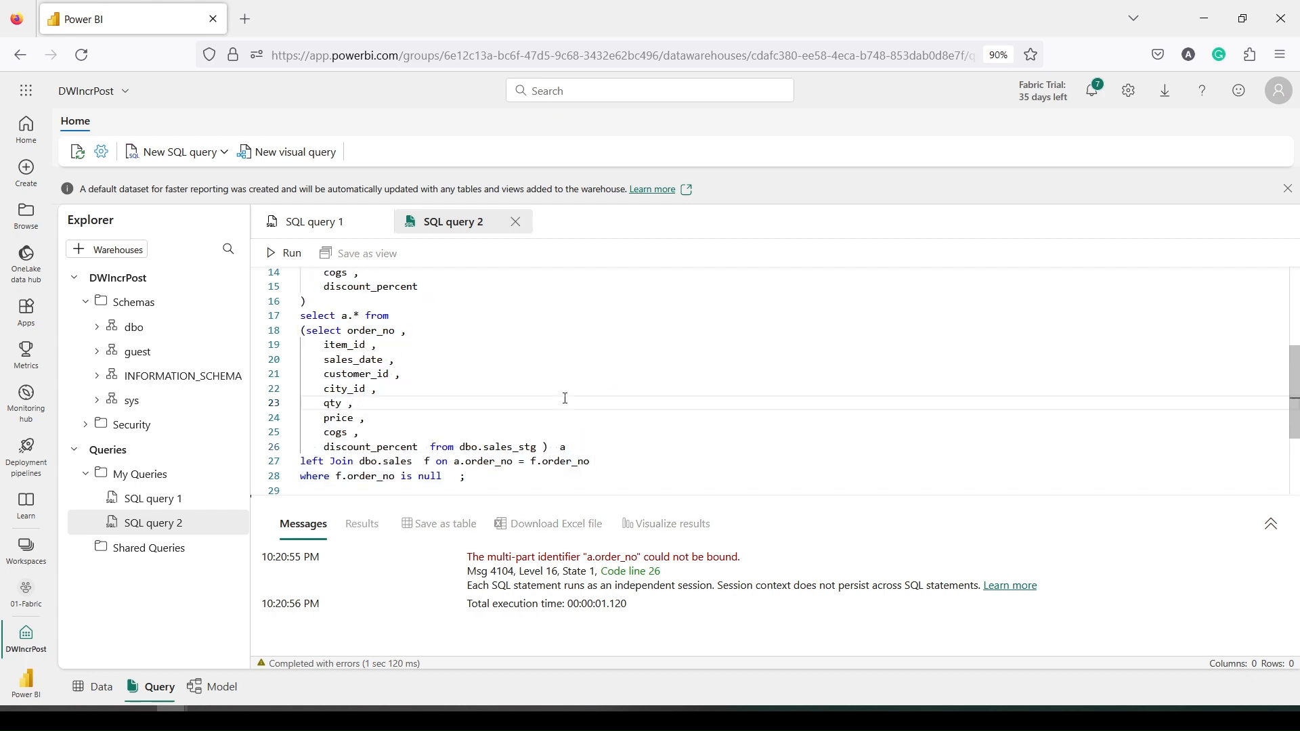
{"action": "key", "text": "ctrl+a"}
{"action": "left_click", "coordinate": [284, 253]}
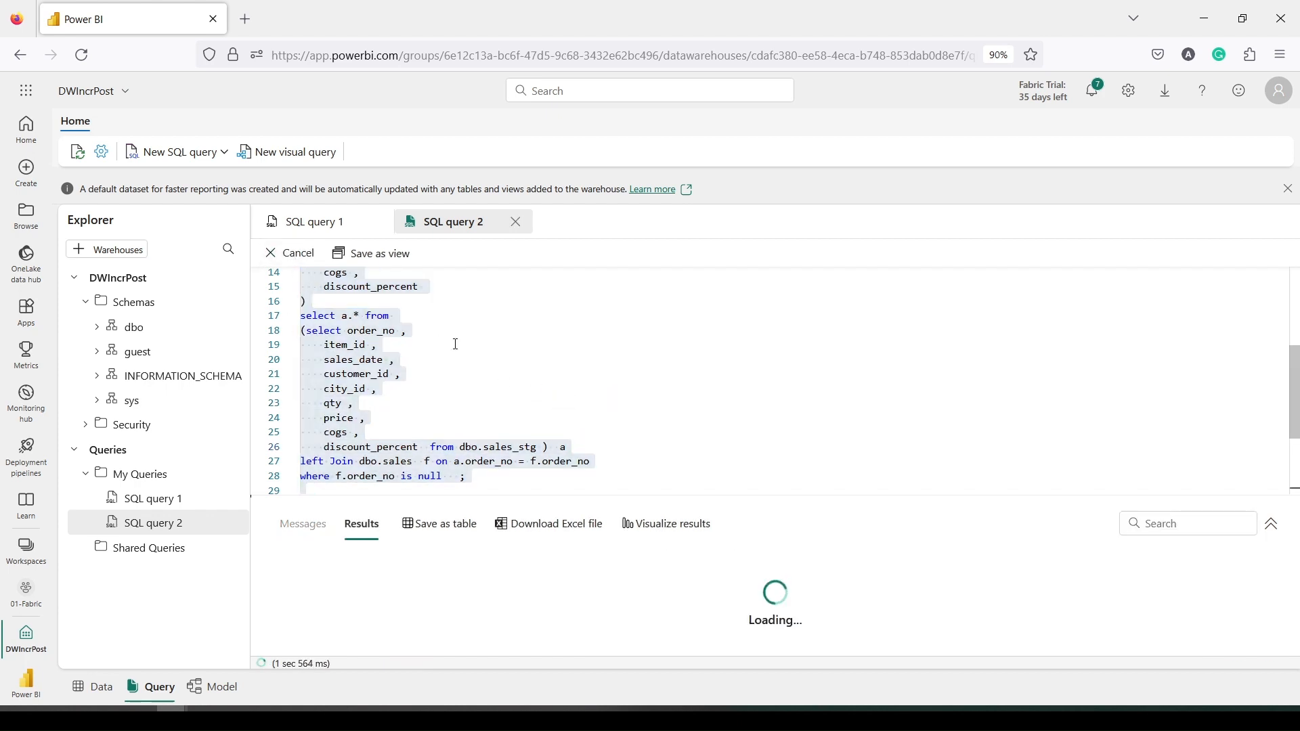
- Review the loadSales procedure from its insert into dbo.sales to the dbo.incr_info update and dbo.sales_stg delete
{"action": "left_click", "coordinate": [560, 448]}
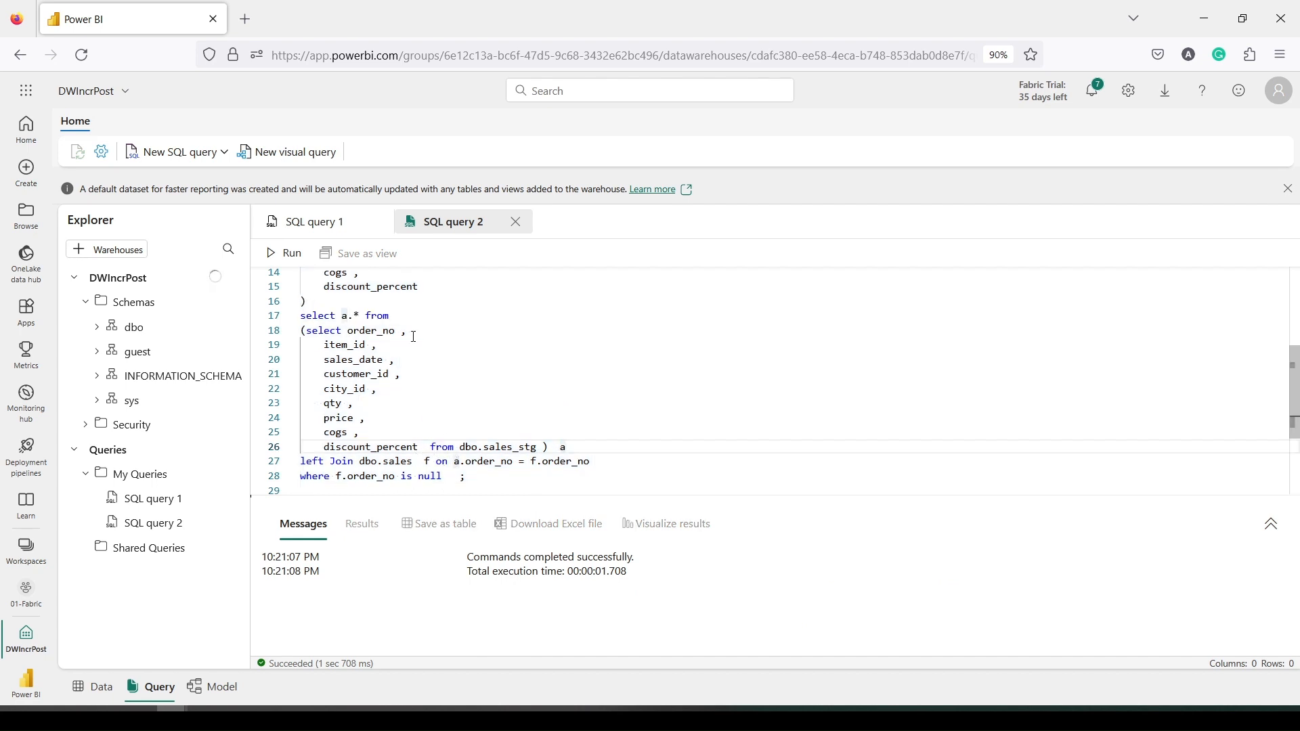
{"action": "scroll", "coordinate": [441, 327], "scroll_direction": "down", "scroll_amount": 2}
{"action": "scroll", "coordinate": [441, 330], "scroll_direction": "up", "scroll_amount": 1}
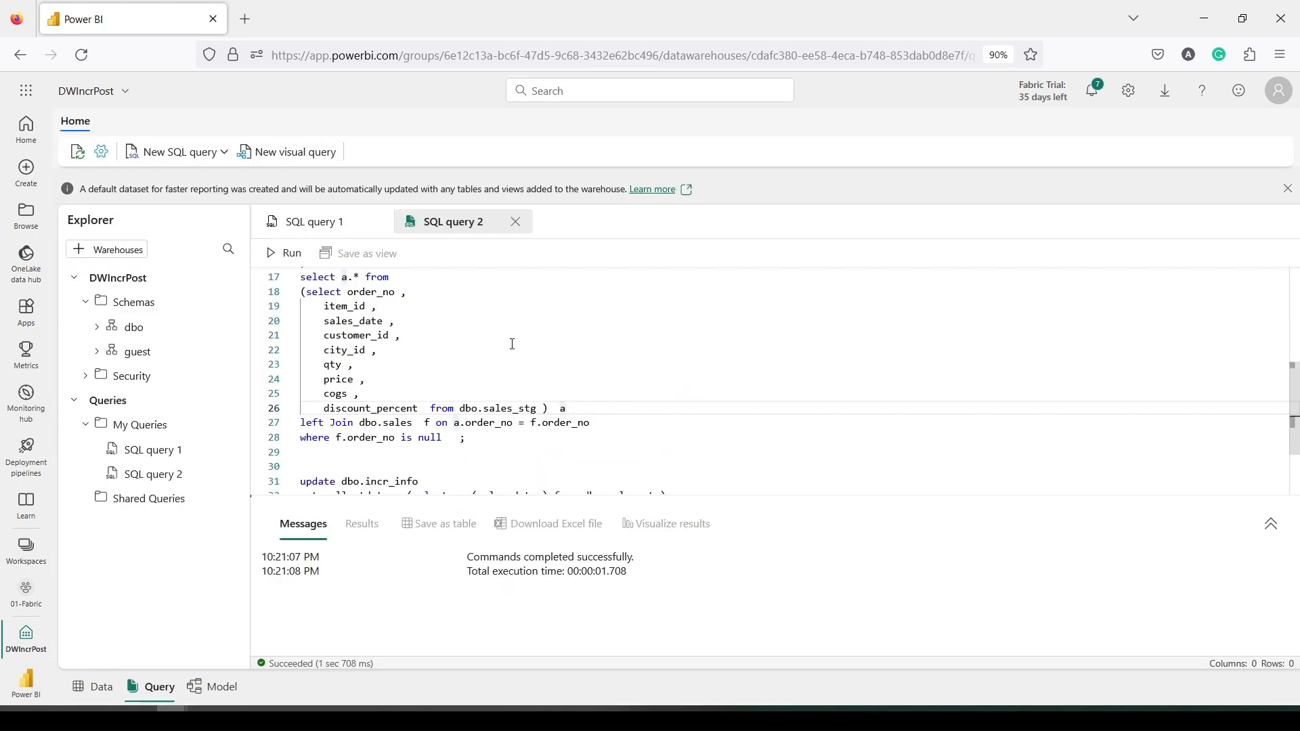
{"action": "scroll", "coordinate": [515, 342], "scroll_direction": "up", "scroll_amount": 3}
{"action": "scroll", "coordinate": [530, 344], "scroll_direction": "up", "scroll_amount": 3}
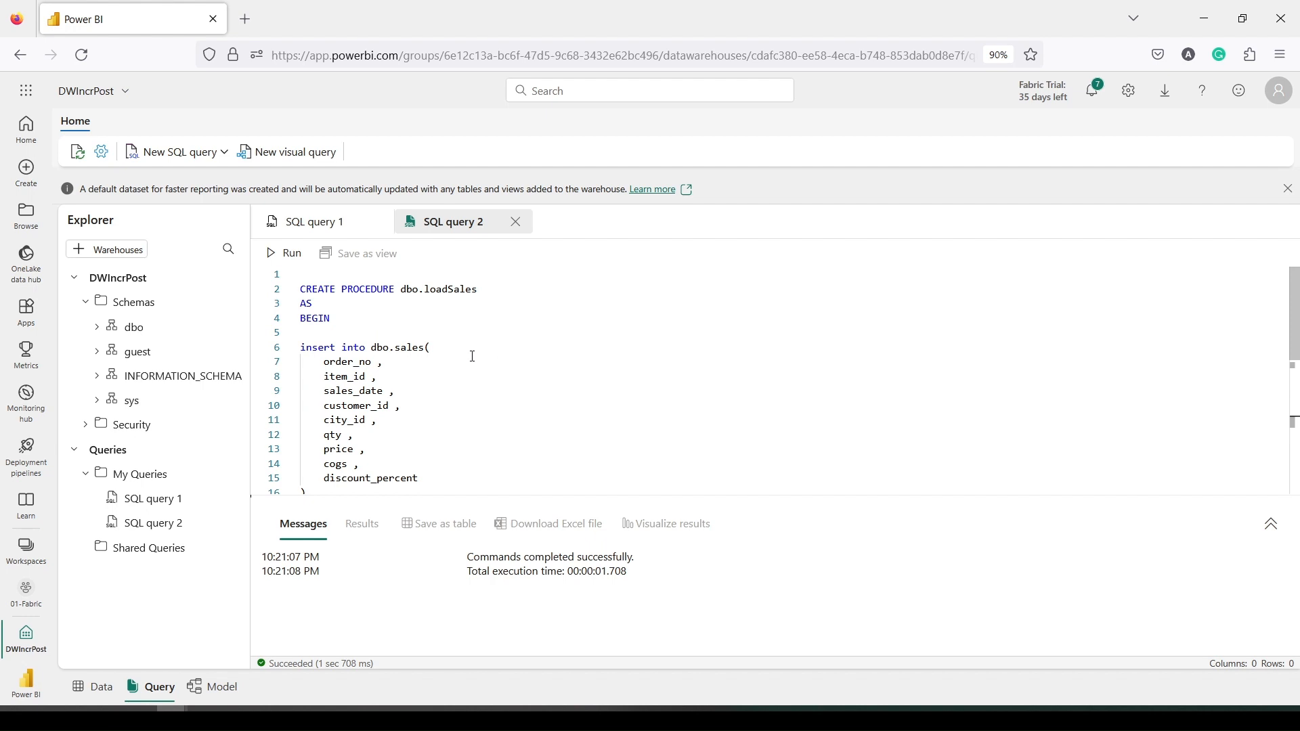
{"action": "scroll", "coordinate": [473, 356], "scroll_direction": "down", "scroll_amount": 7}
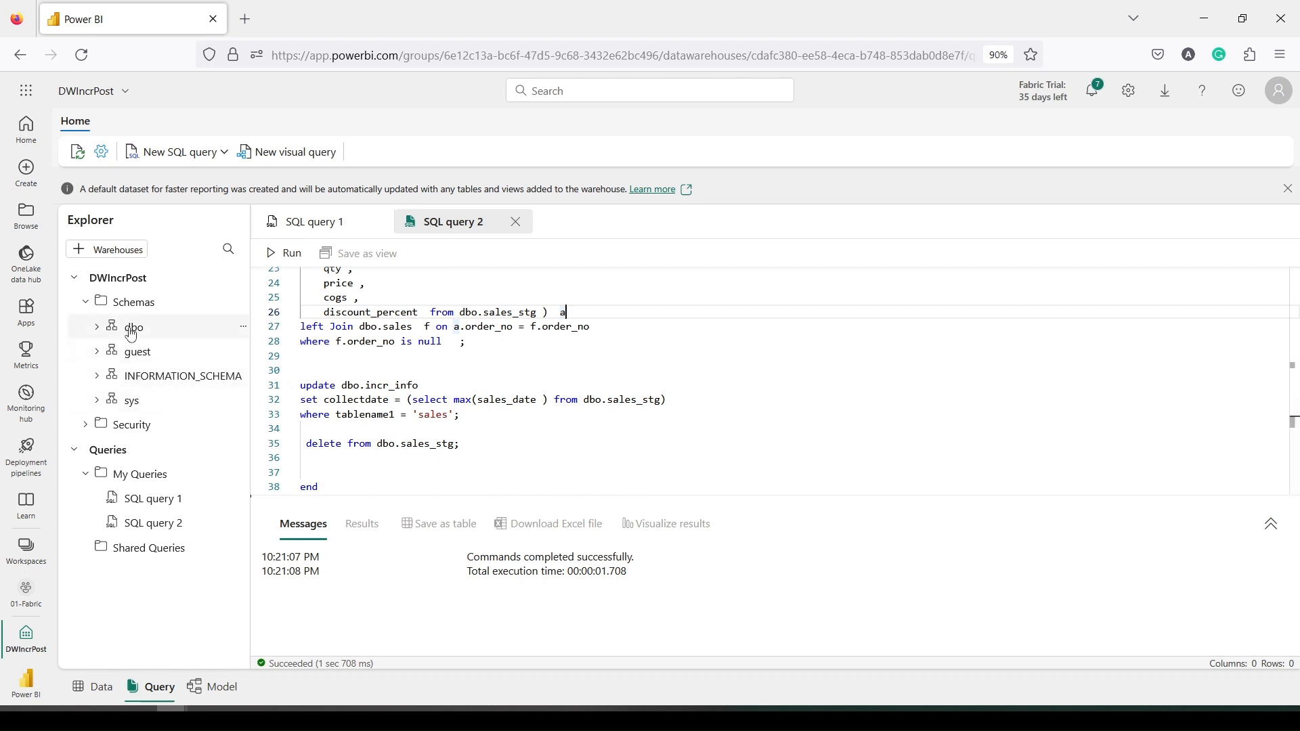
- Expand the dbo schema's tables and preview the data of incr_info, sales and sales_stg
{"action": "left_click", "coordinate": [98, 329]}
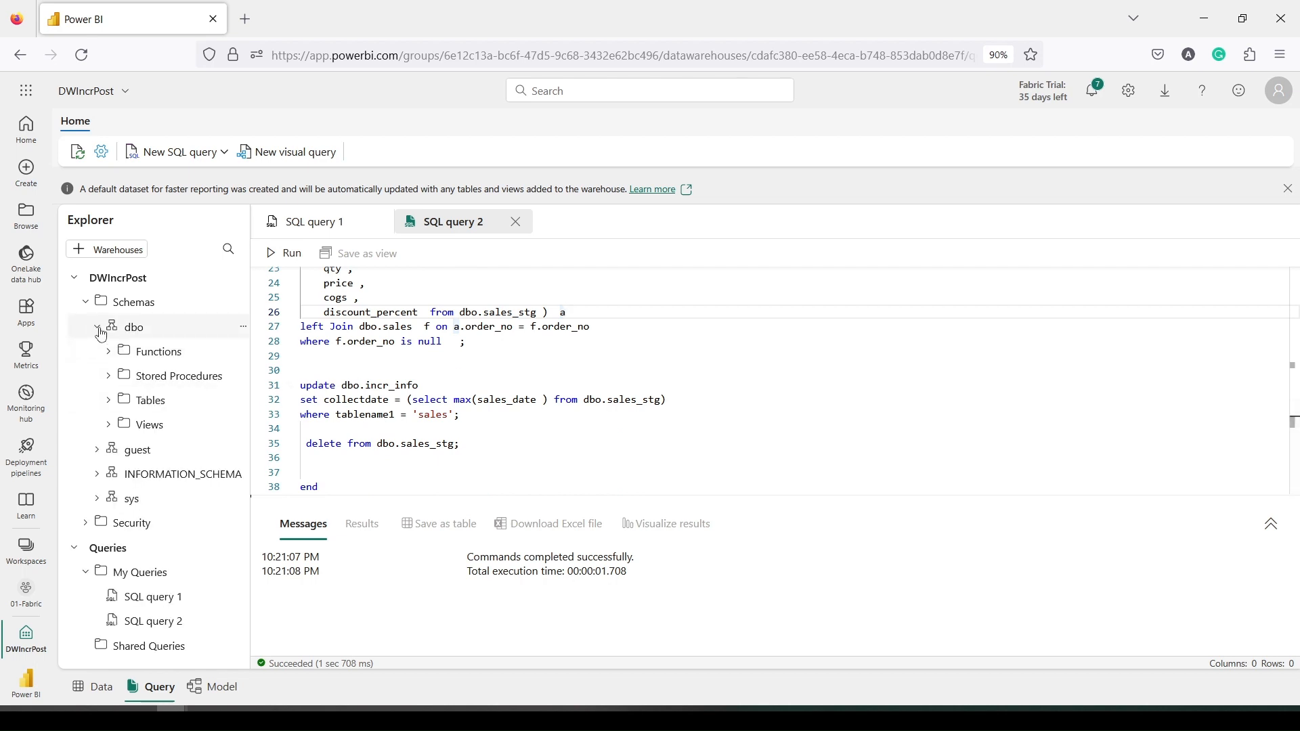
{"action": "left_click", "coordinate": [158, 407]}
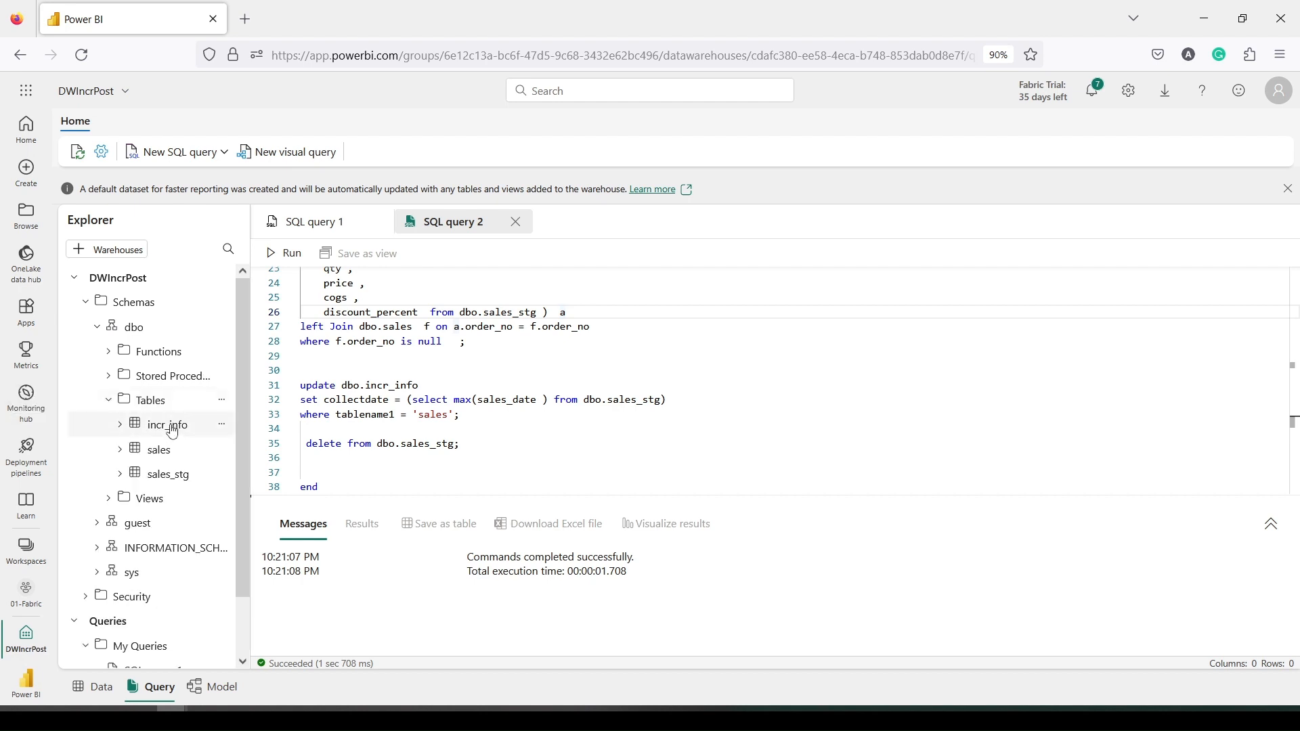
{"action": "left_click", "coordinate": [169, 426]}
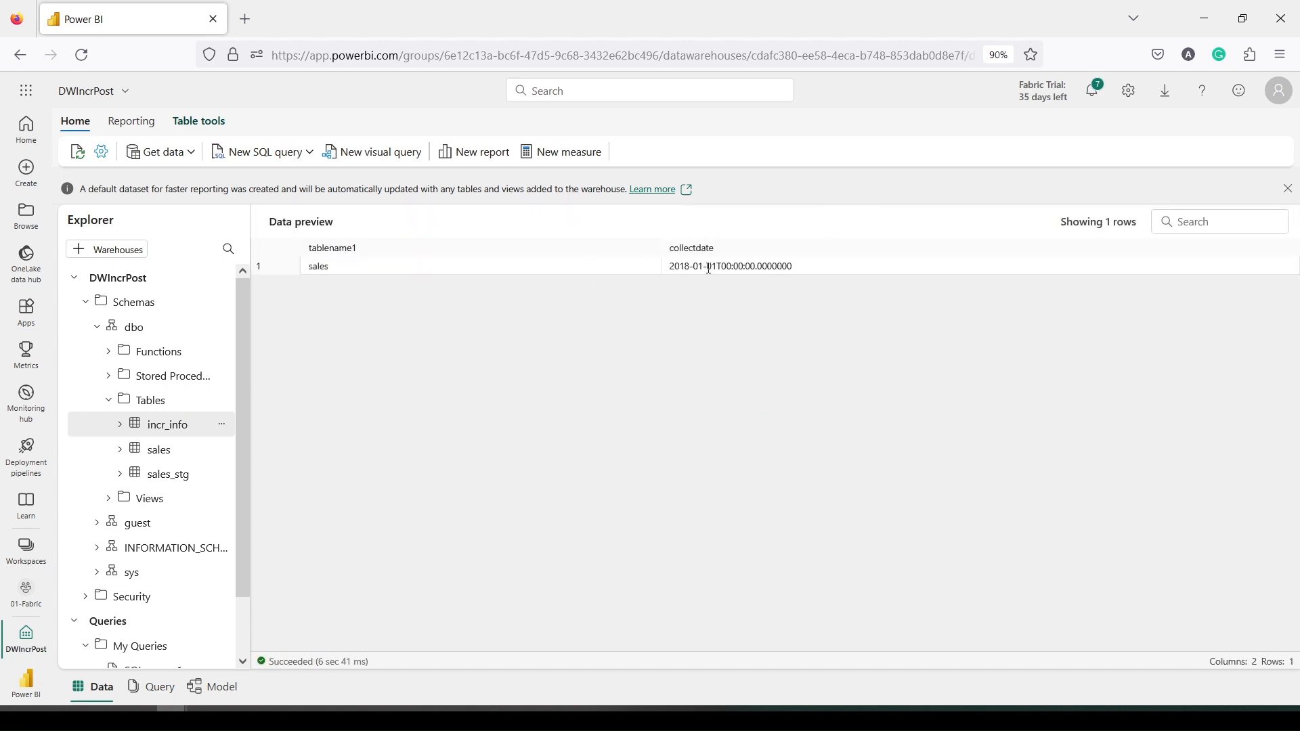
{"action": "left_click", "coordinate": [171, 451]}
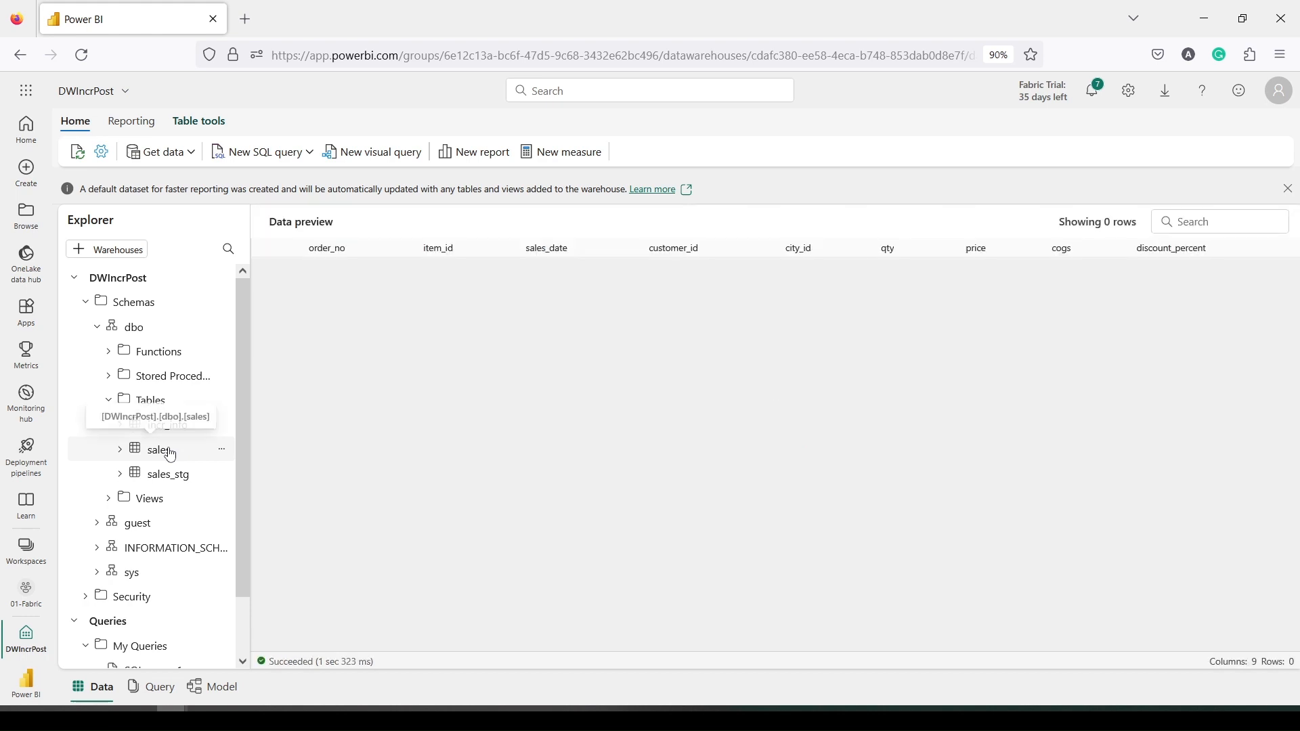
{"action": "left_click", "coordinate": [163, 488]}
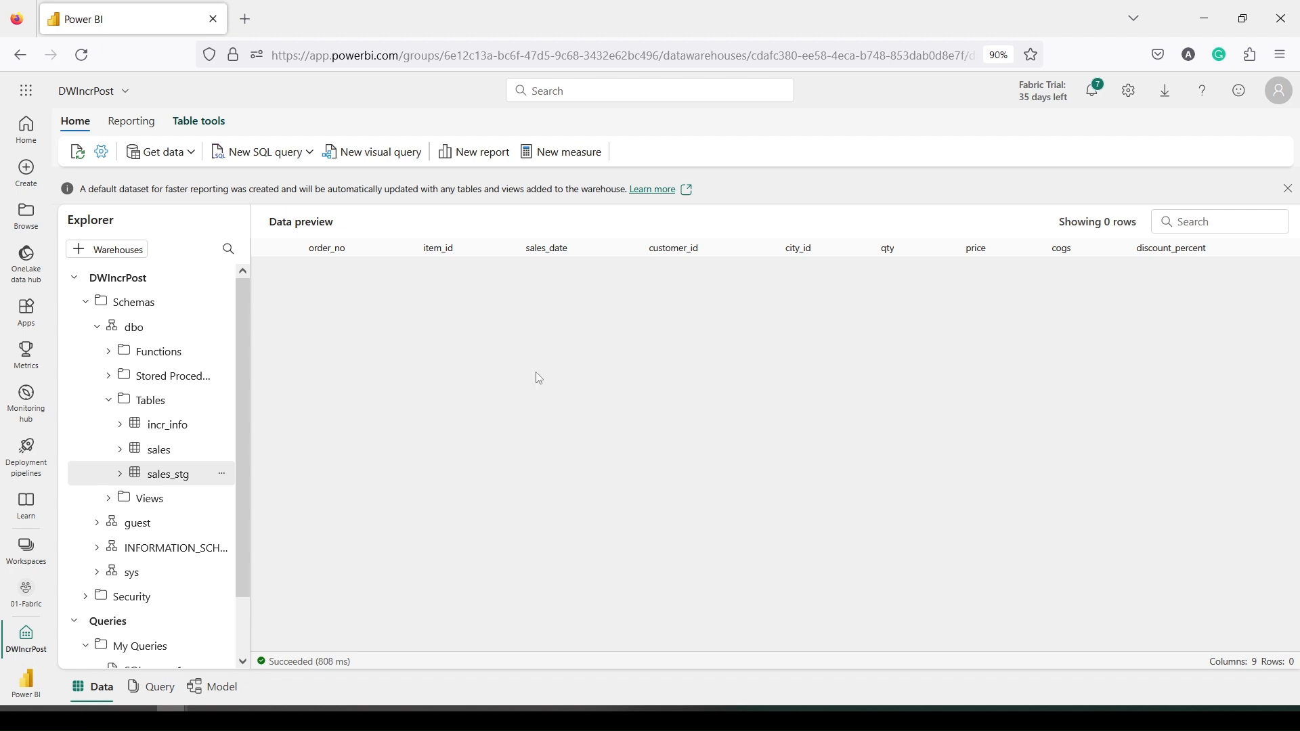
- Open app.powerbi.com in a new browser tab and go to the 01-Fabric workspace
{"action": "left_click", "coordinate": [245, 19]}
{"action": "type", "text": "app.powerbi.com/"}
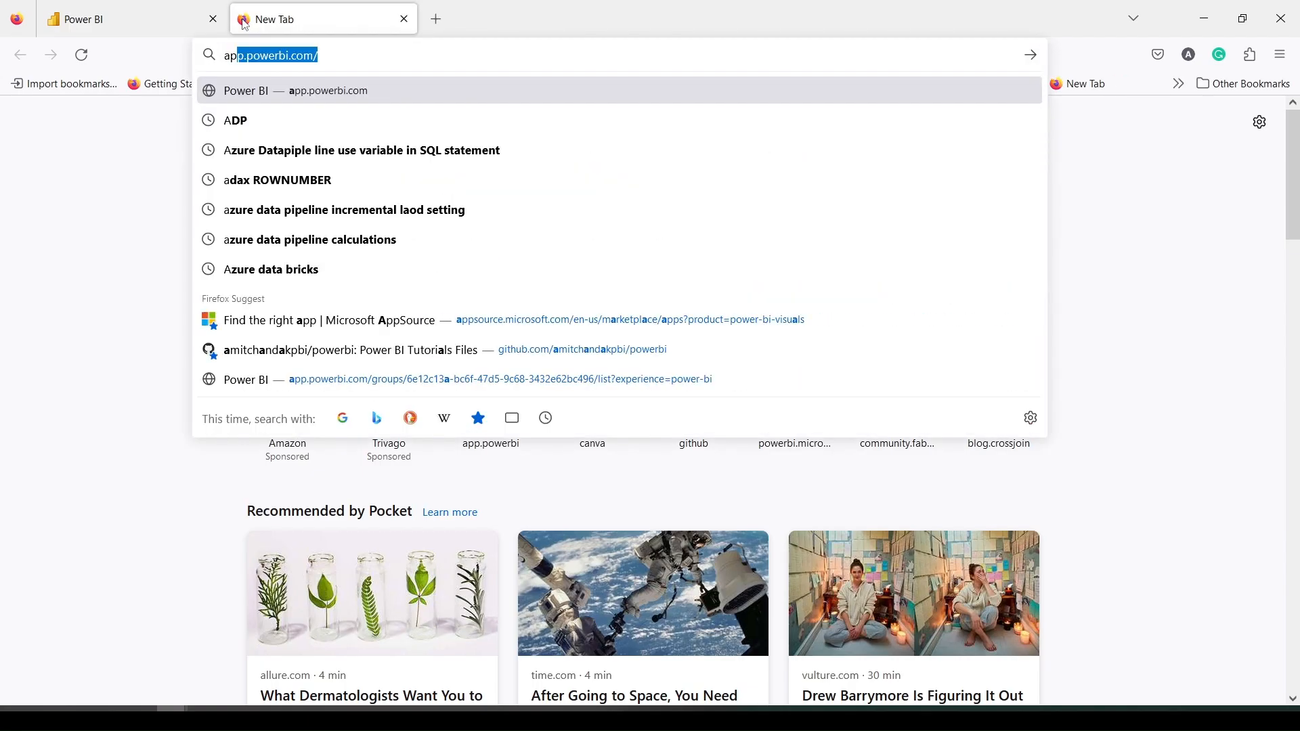
{"action": "key", "text": "Return"}
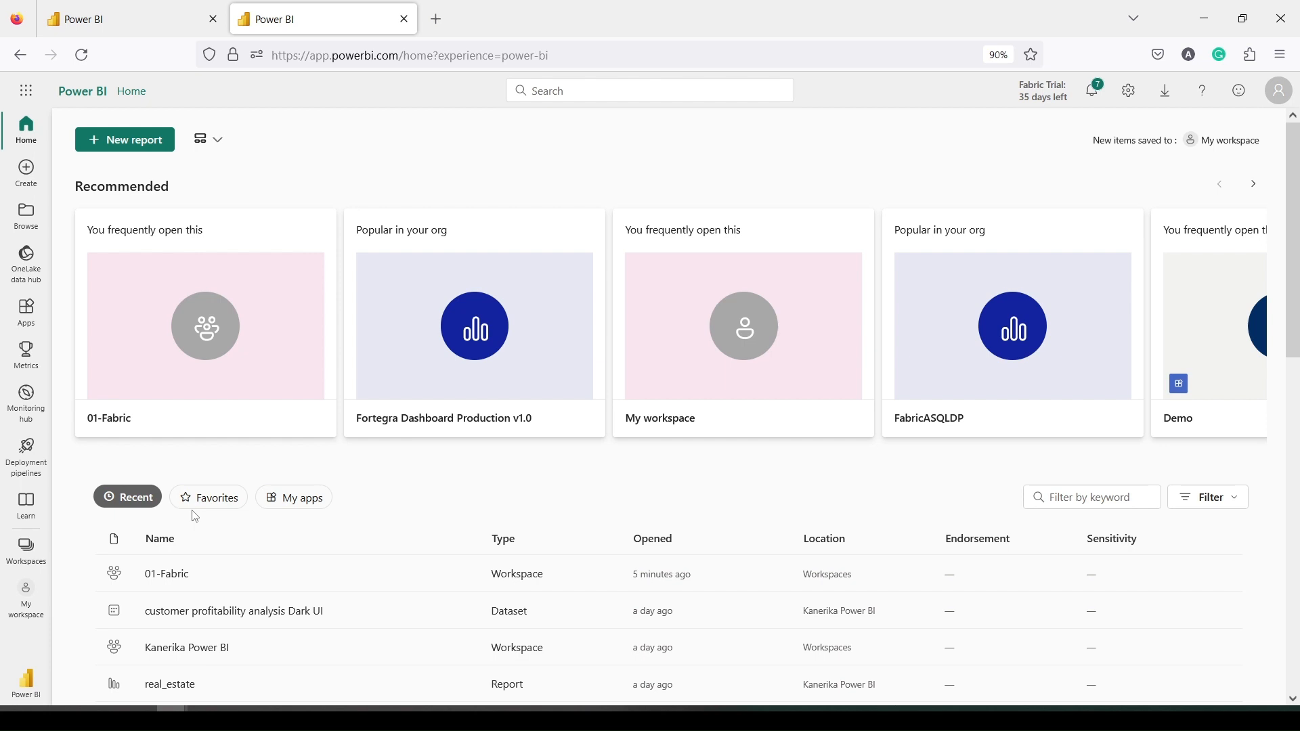
{"action": "left_click", "coordinate": [168, 575]}
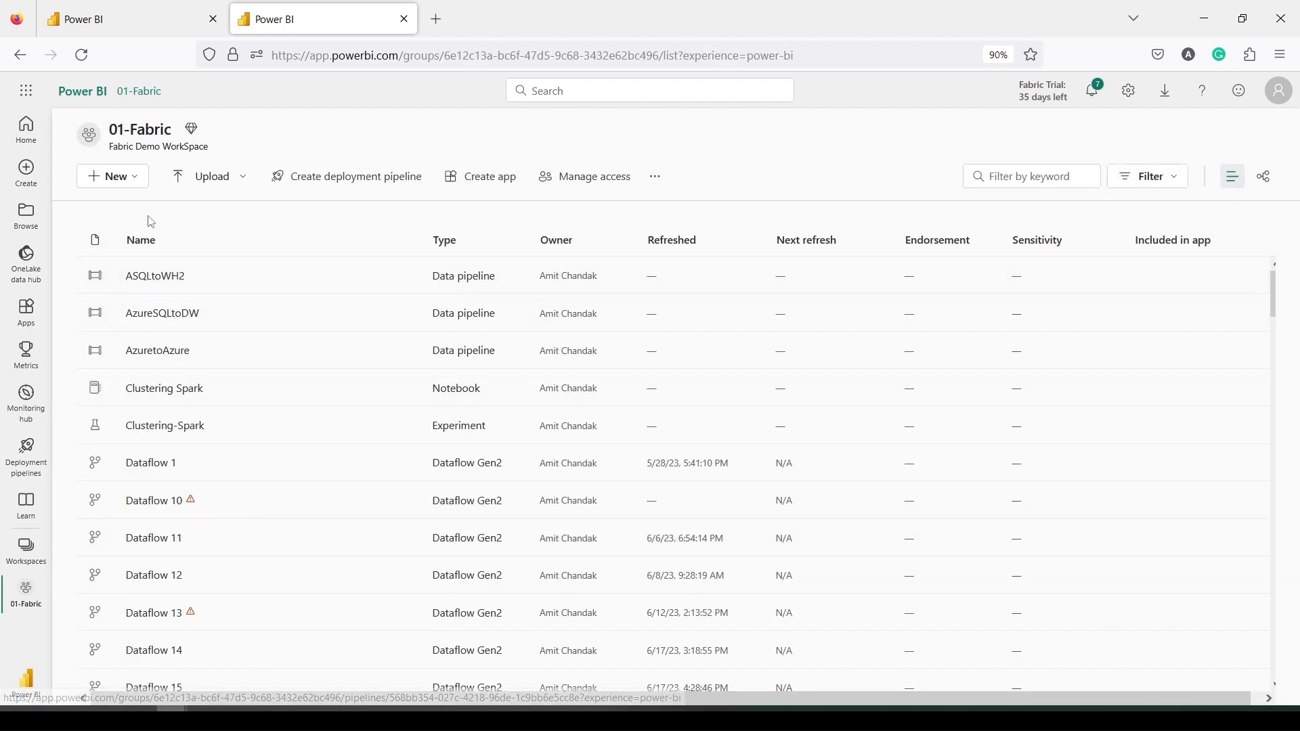
- Create a new data pipeline named DWpostINCRLoad in the 01-Fabric workspace and dismiss the leftover naming dialog
{"action": "left_click", "coordinate": [138, 189]}
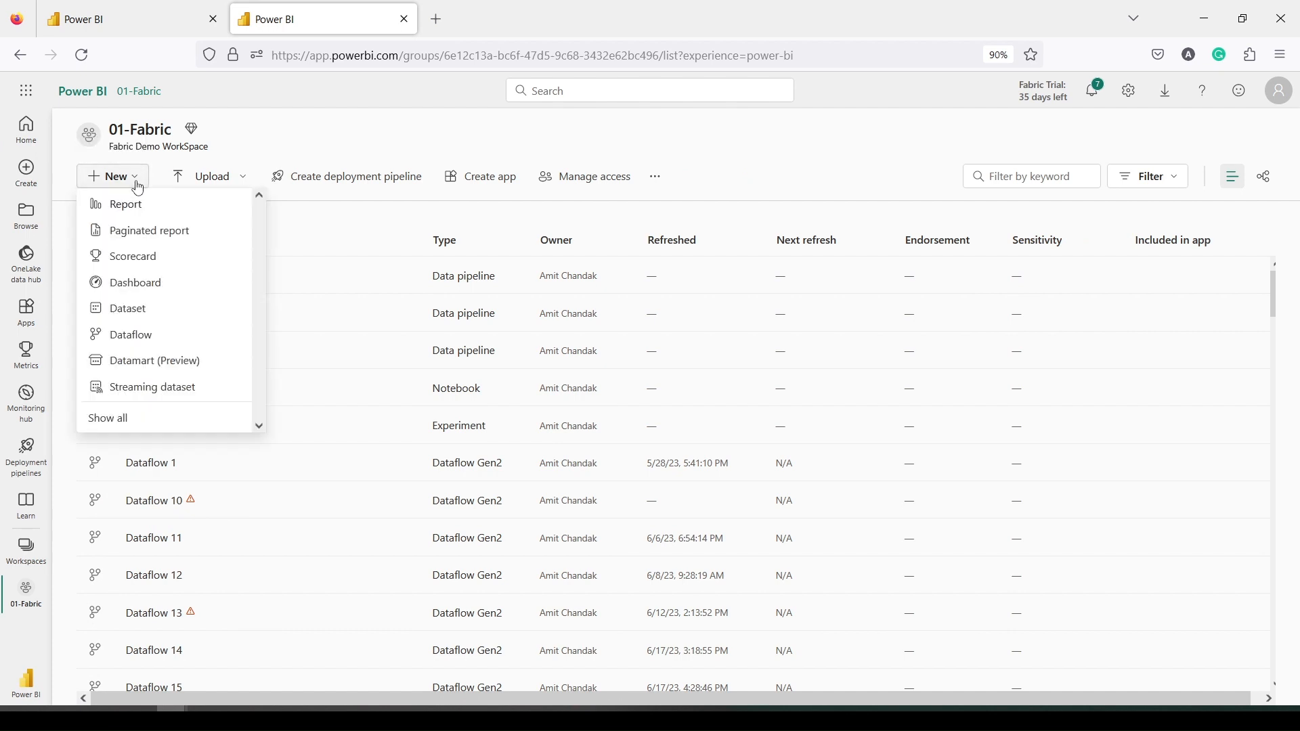
{"action": "left_click", "coordinate": [113, 420]}
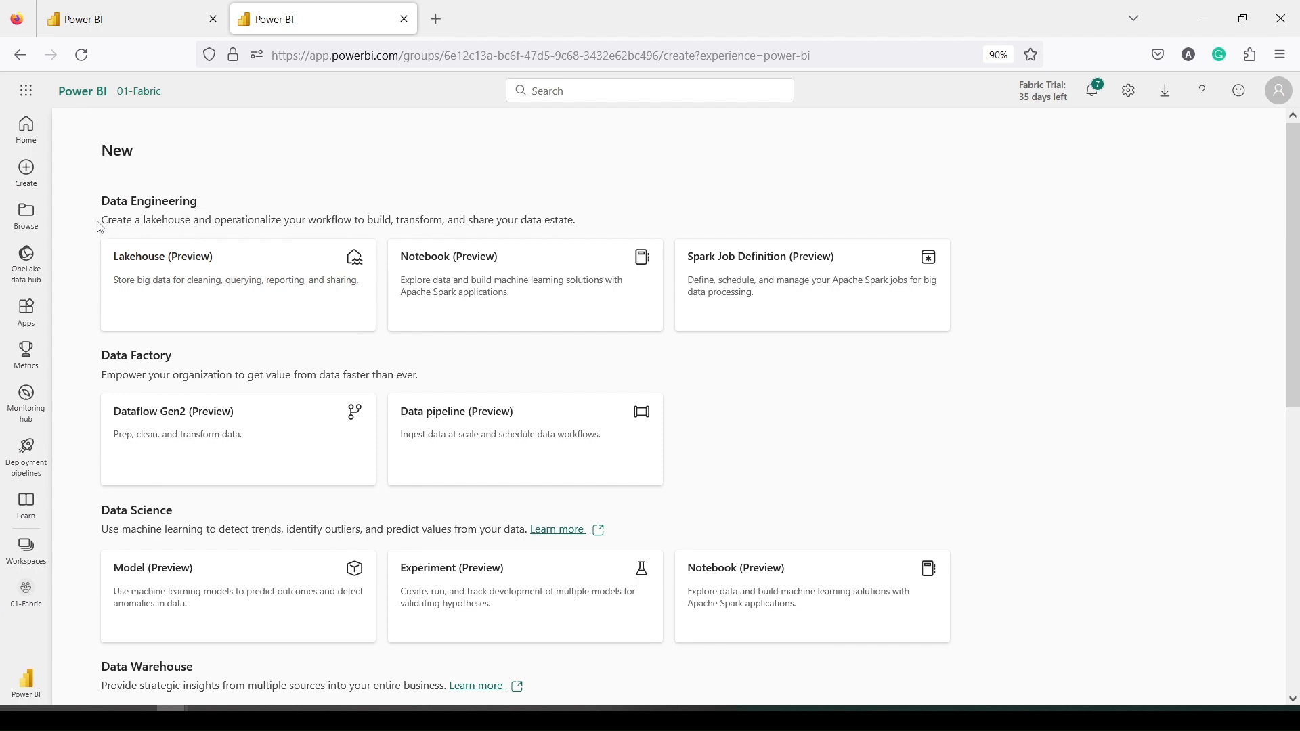
{"action": "left_click", "coordinate": [465, 434]}
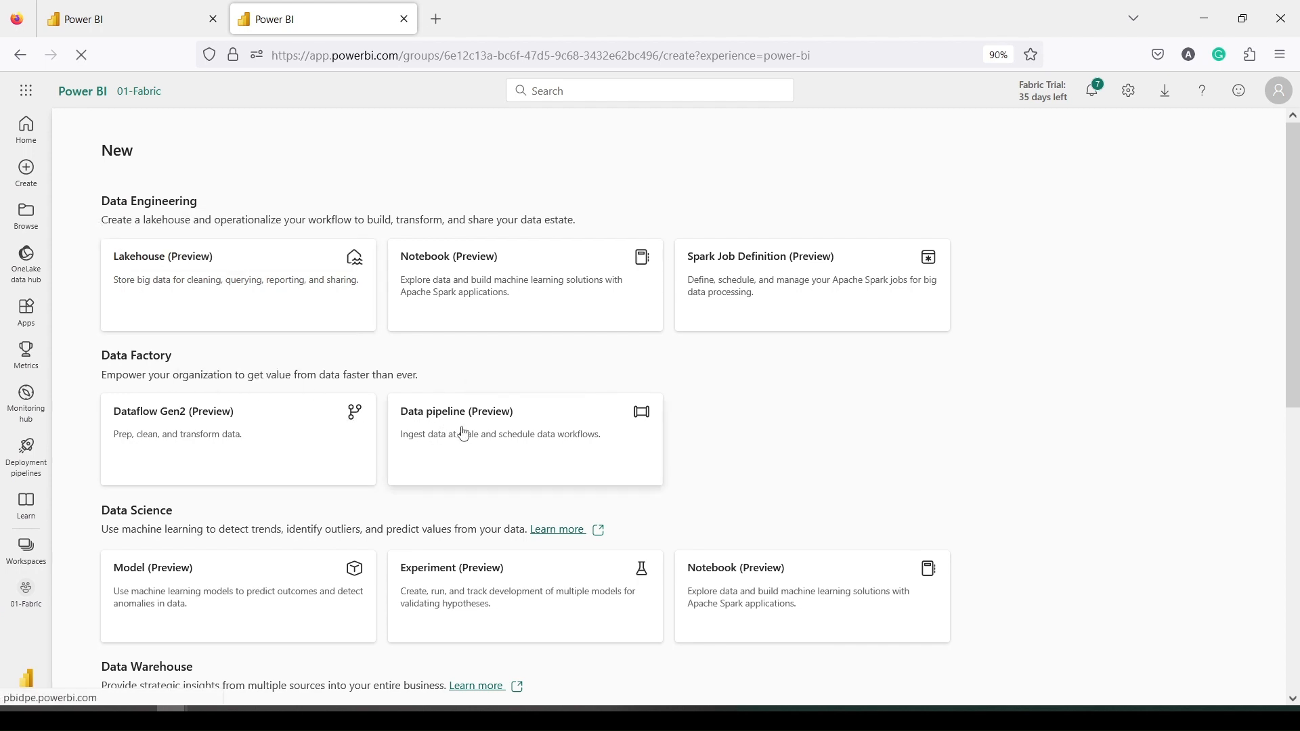
{"action": "double_click", "coordinate": [518, 436]}
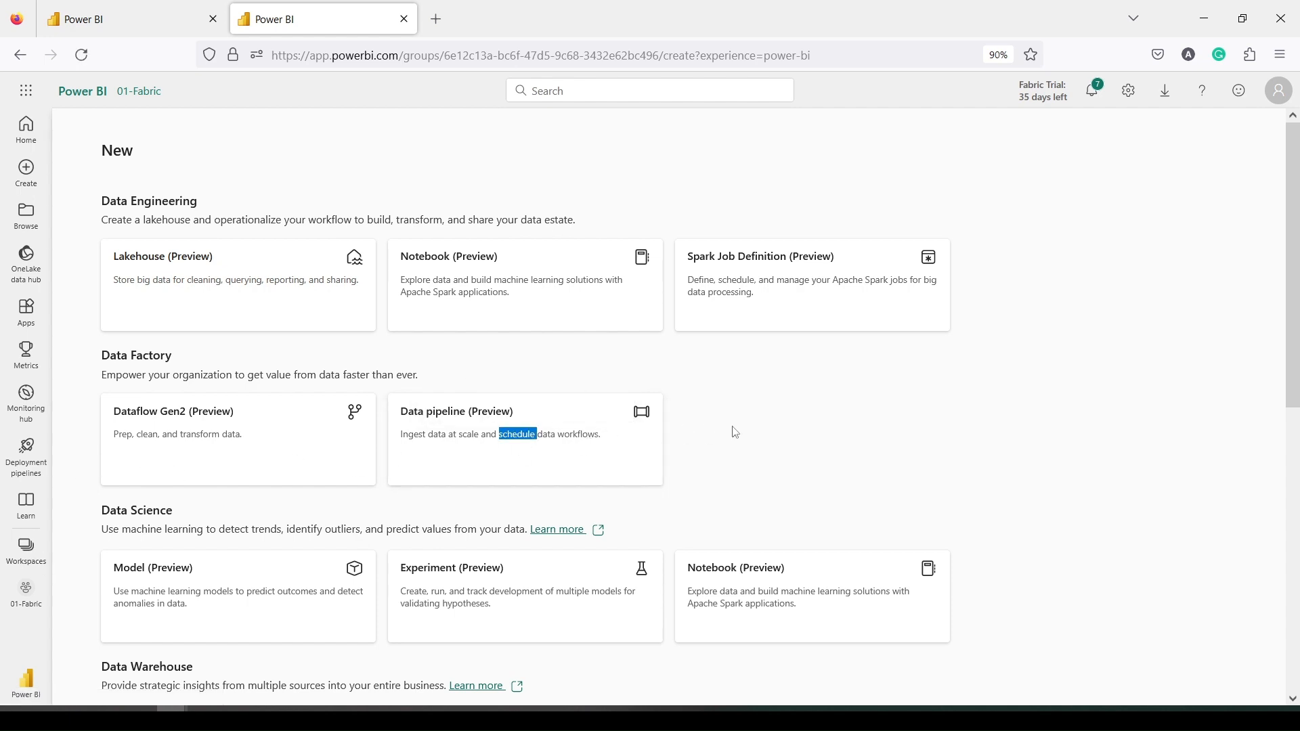
{"action": "left_click", "coordinate": [590, 432]}
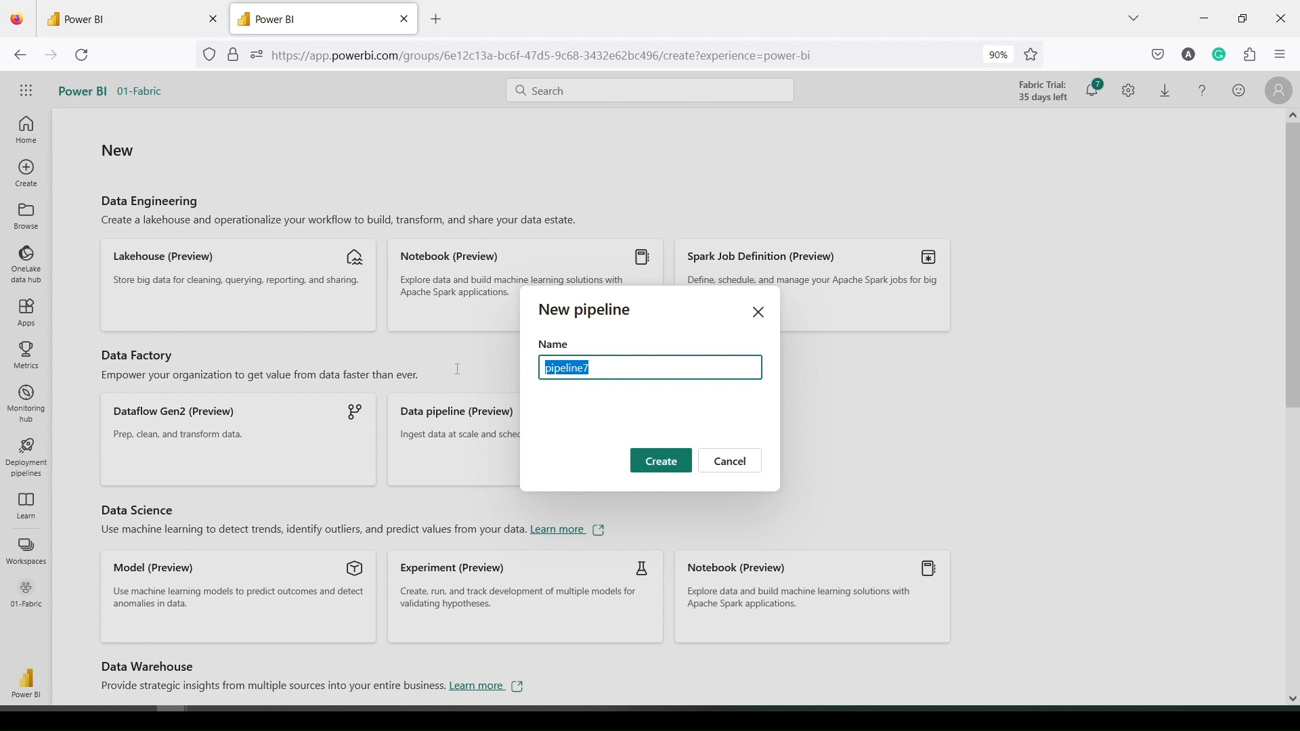
{"action": "type", "text": "DWpostINCRLoad"}
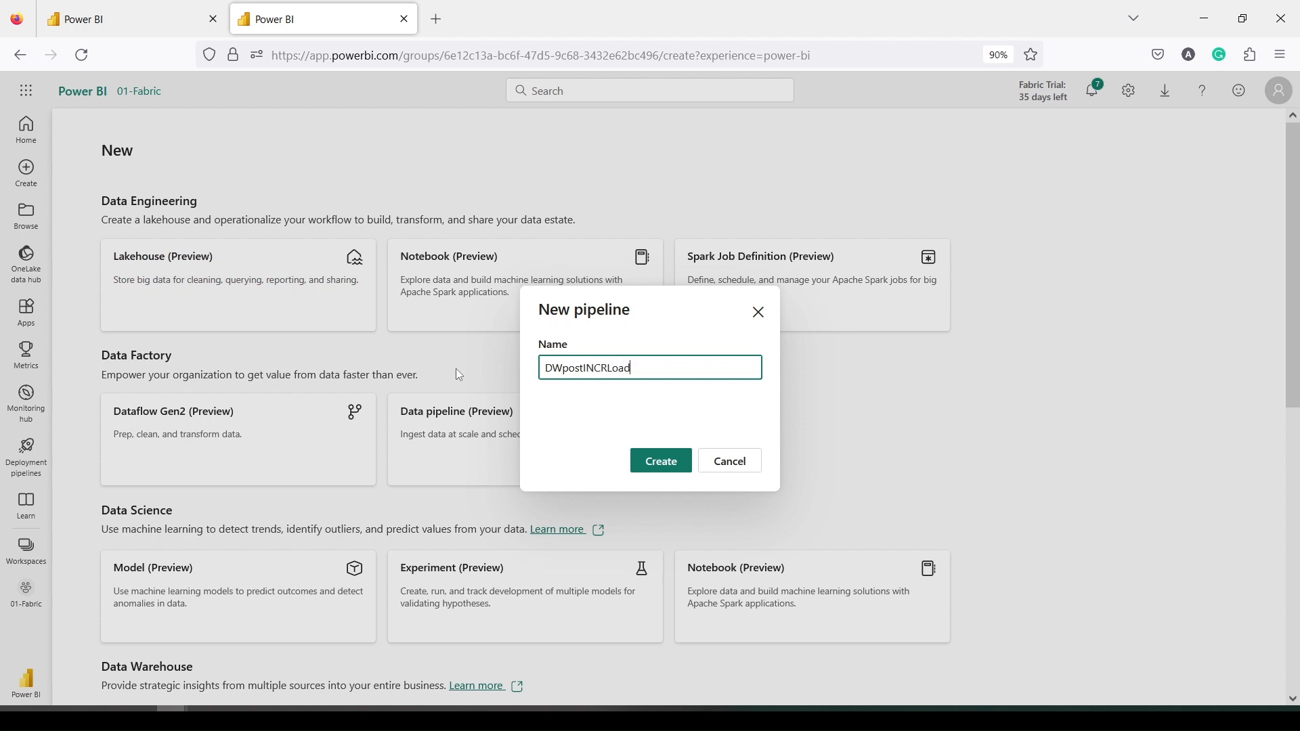
{"action": "left_click", "coordinate": [653, 467]}
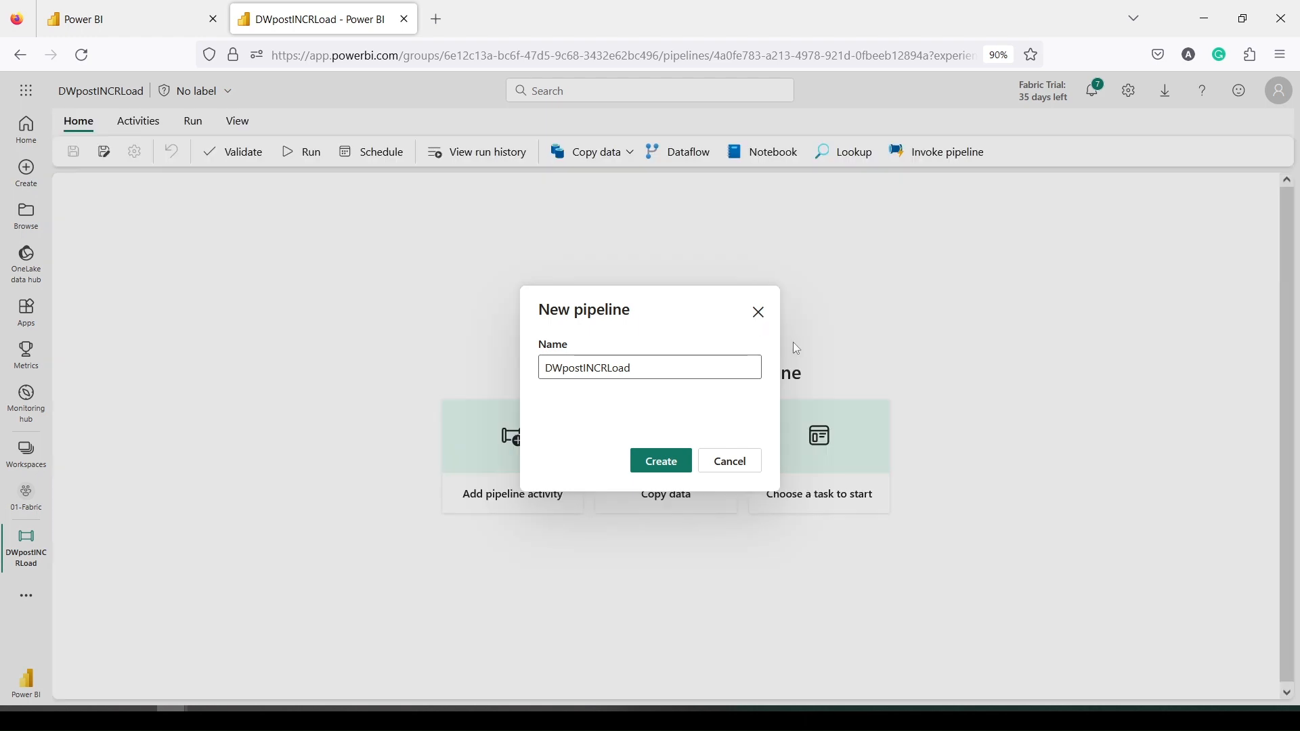
{"action": "left_click", "coordinate": [729, 459]}
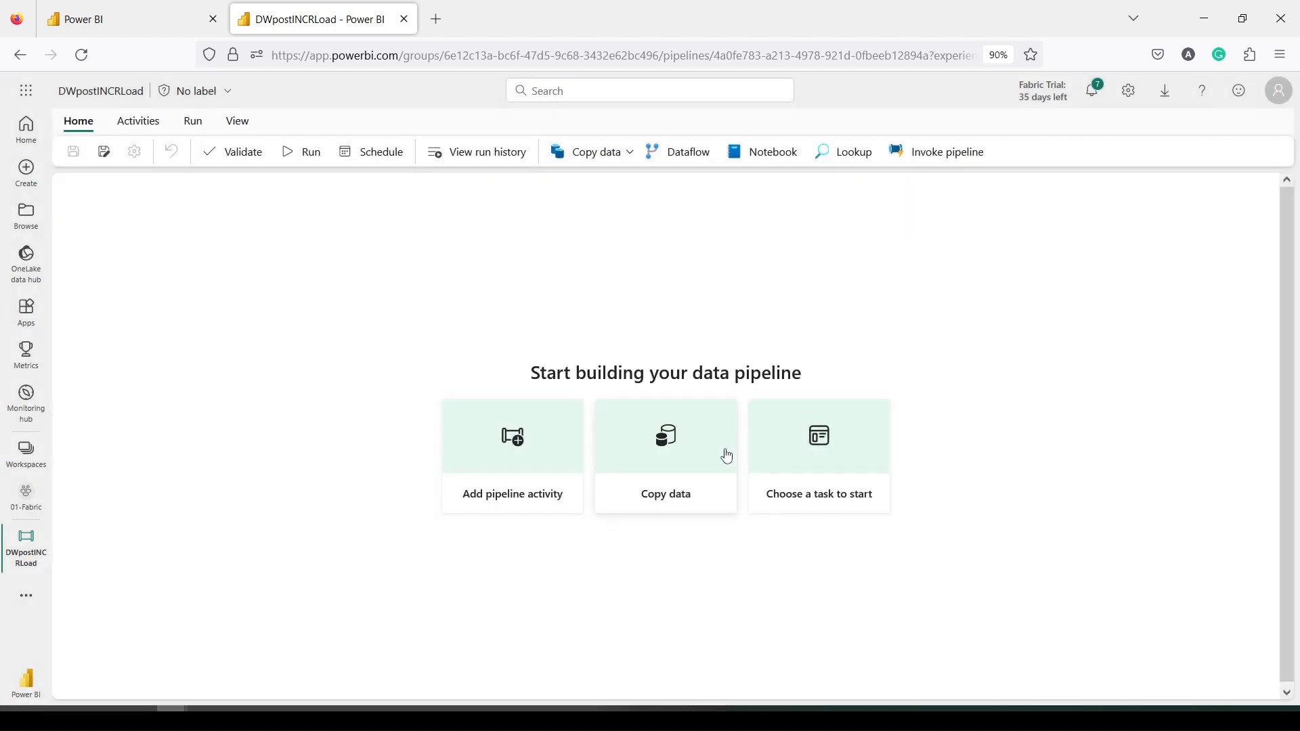
- Add a Lookup activity as the first activity of the empty pipeline
{"action": "left_click", "coordinate": [521, 445]}
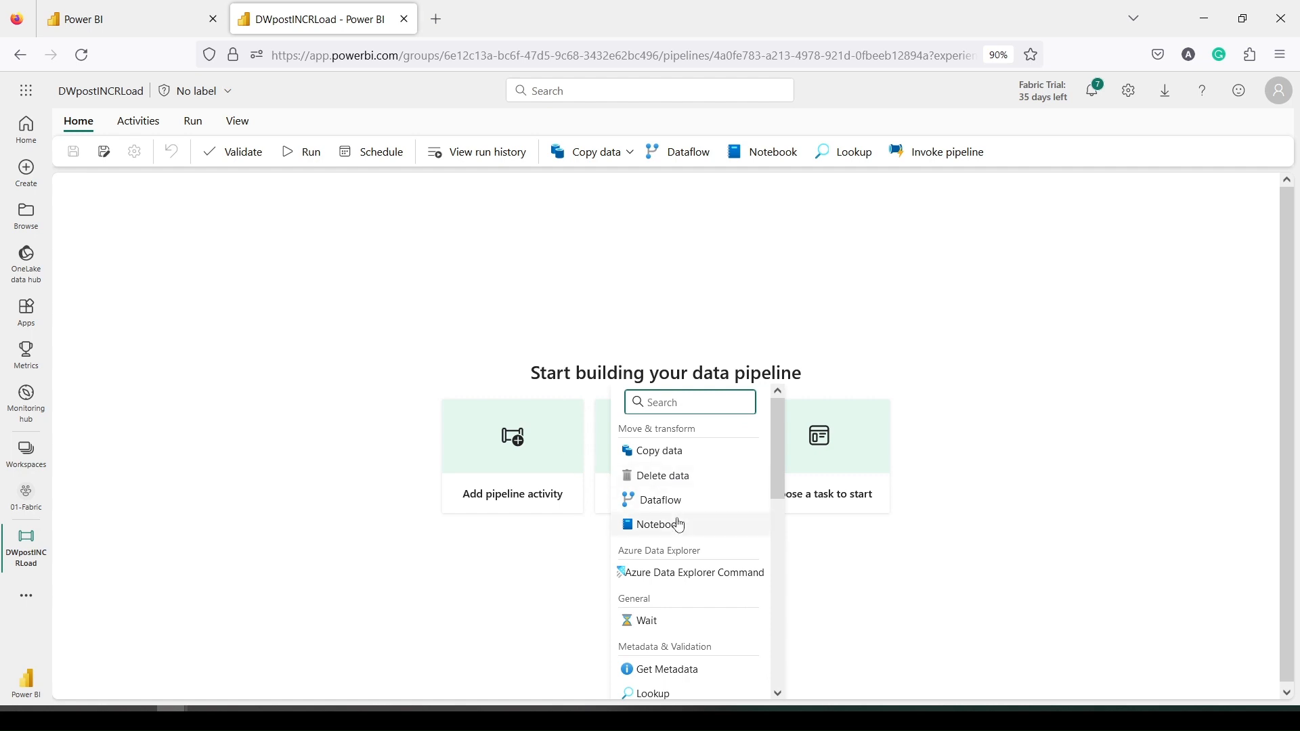
{"action": "scroll", "coordinate": [669, 545], "scroll_direction": "down", "scroll_amount": 3}
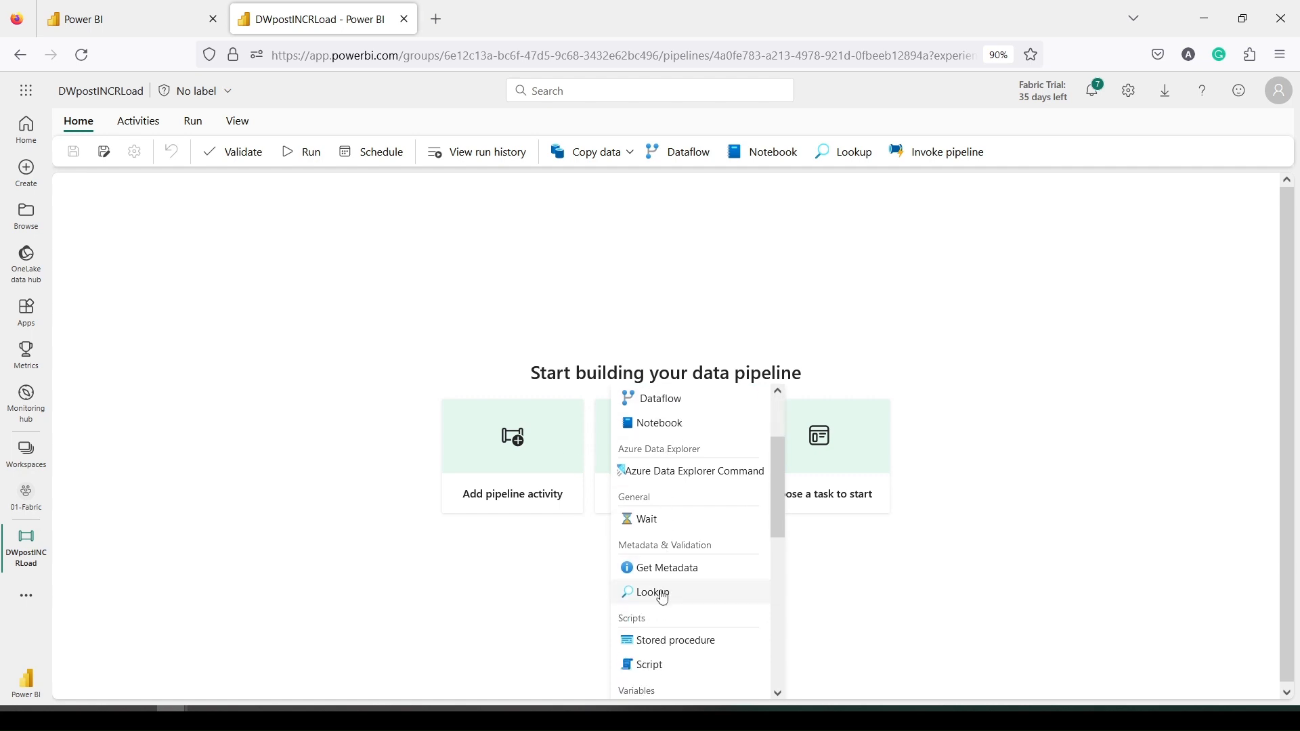
{"action": "left_click", "coordinate": [664, 595]}
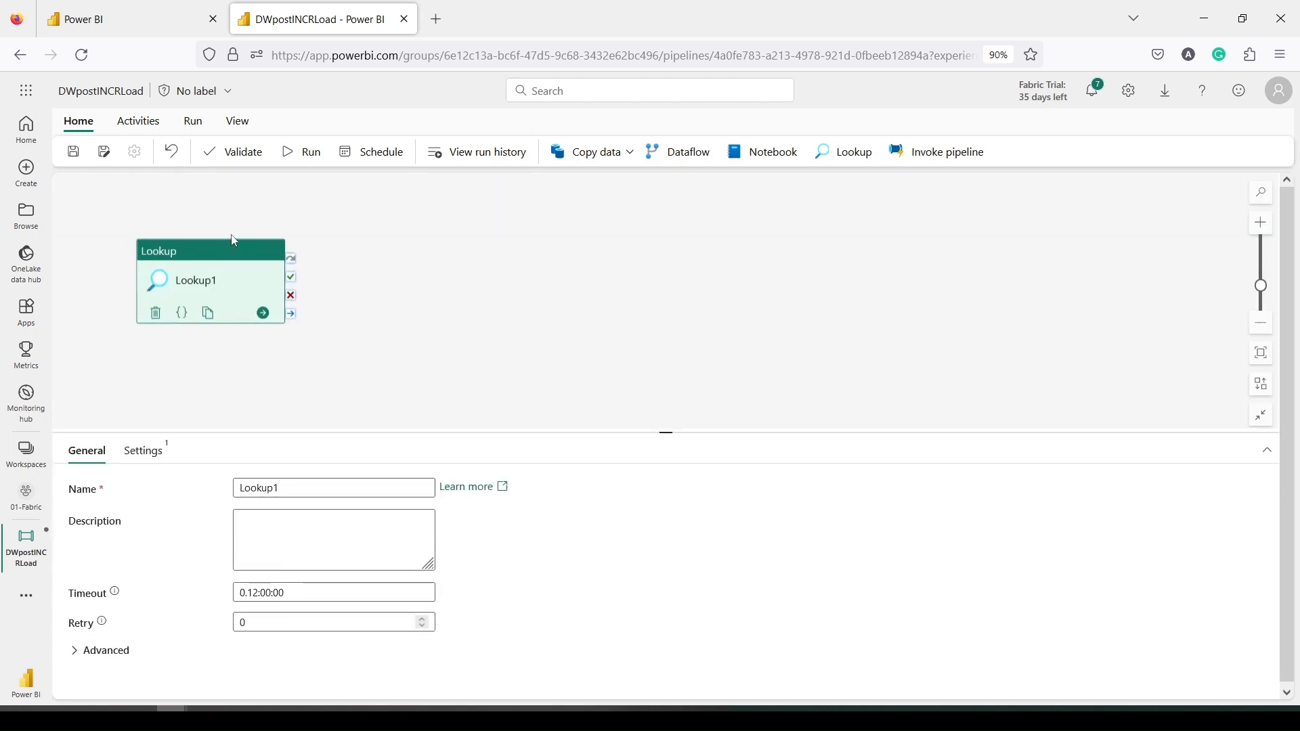
{"action": "left_click", "coordinate": [234, 283]}
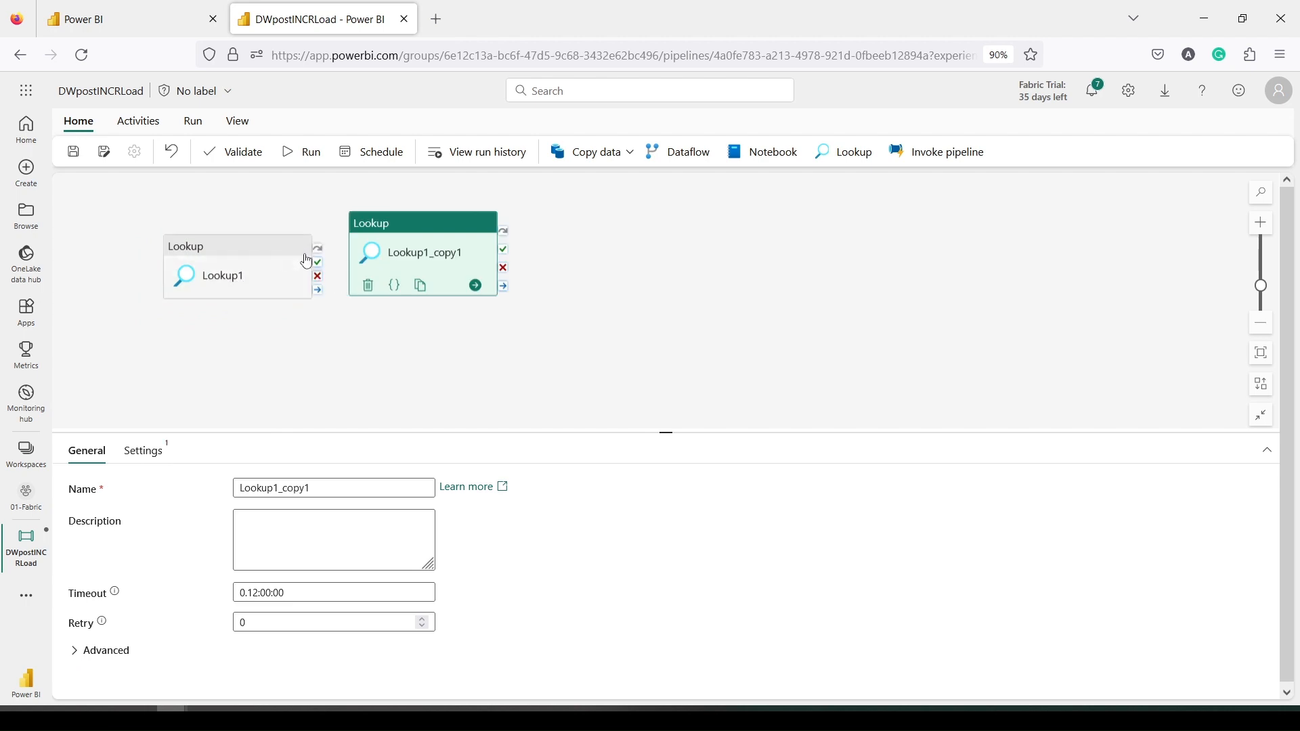
{"action": "left_click", "coordinate": [315, 282]}
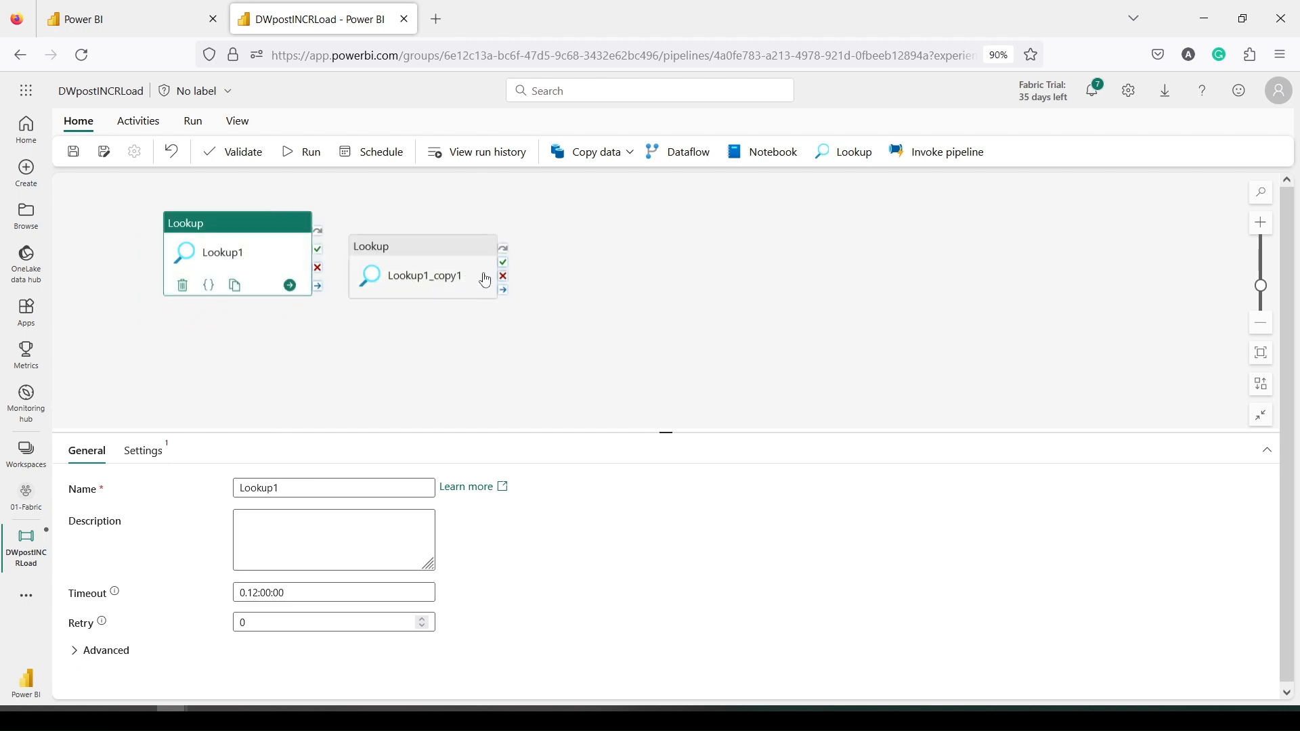
{"action": "left_click", "coordinate": [446, 271]}
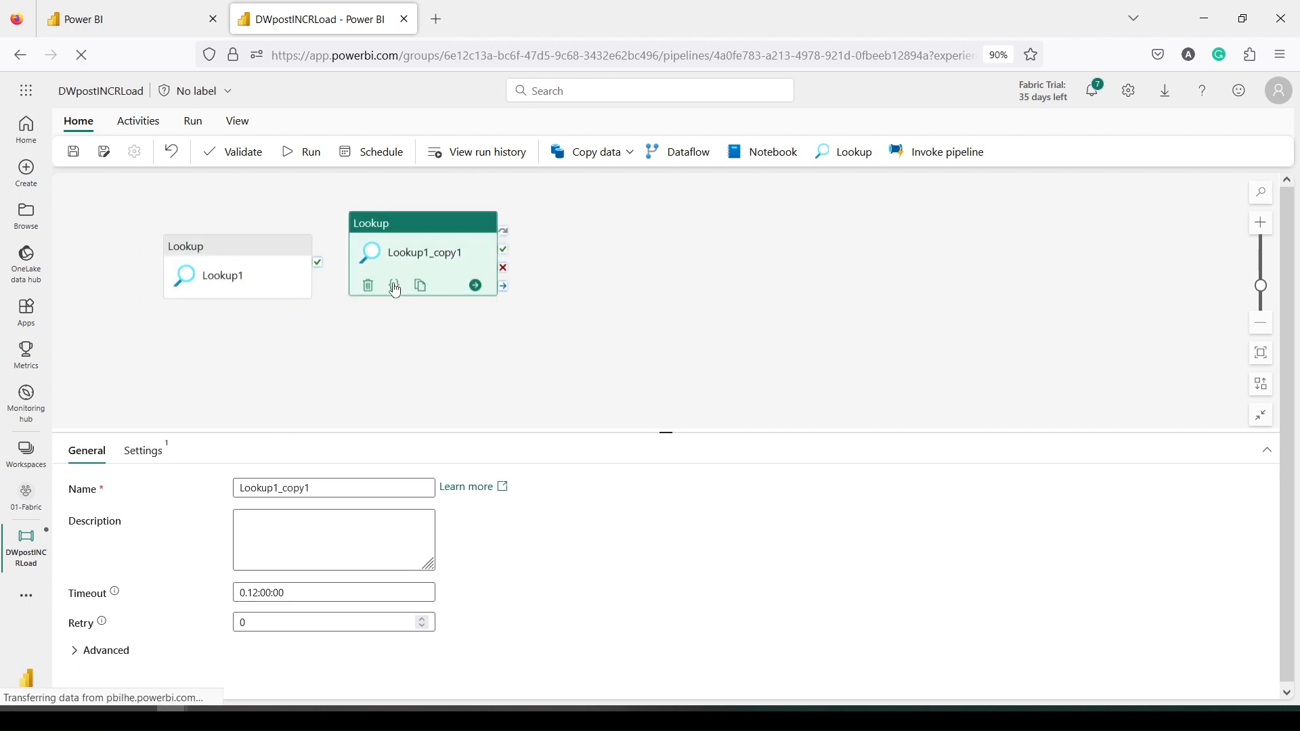
{"action": "left_click", "coordinate": [370, 286]}
- Point the Lookup activity's source to the workspace Data Warehouse DWIncrPost
{"action": "left_click", "coordinate": [210, 299]}
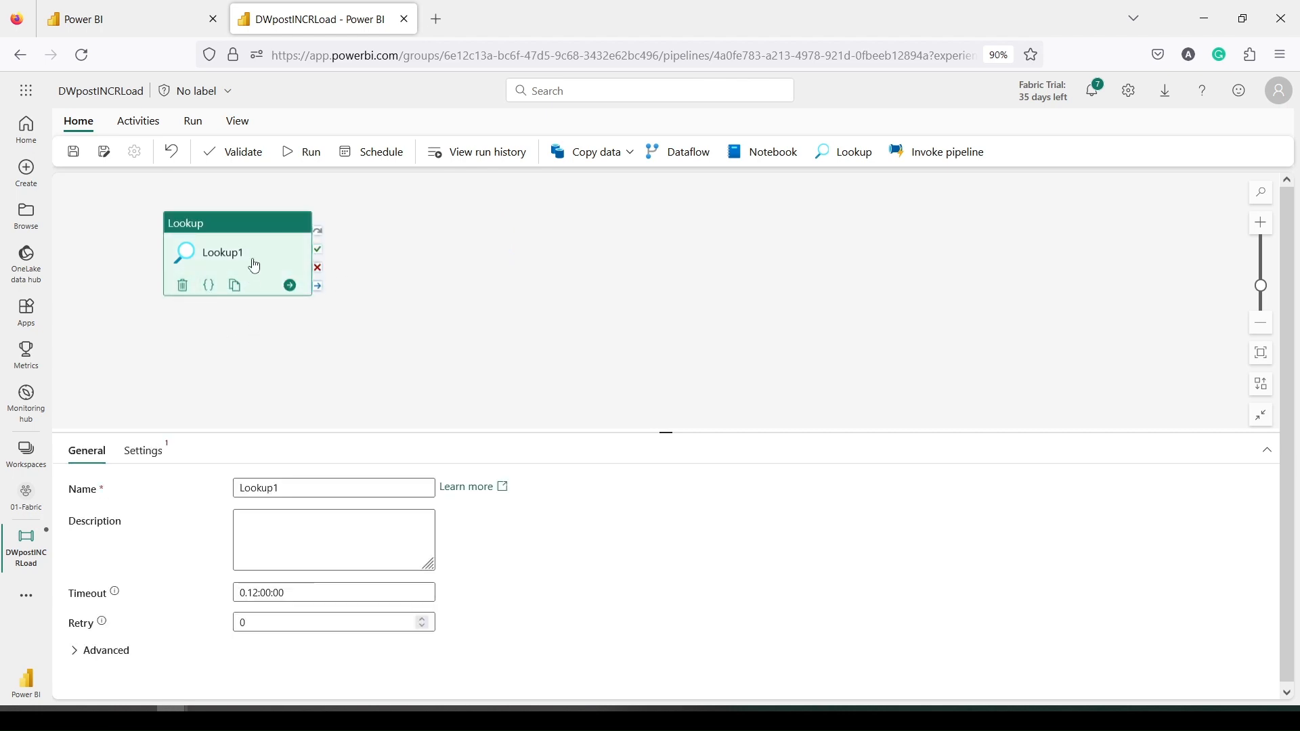
{"action": "left_click", "coordinate": [132, 459]}
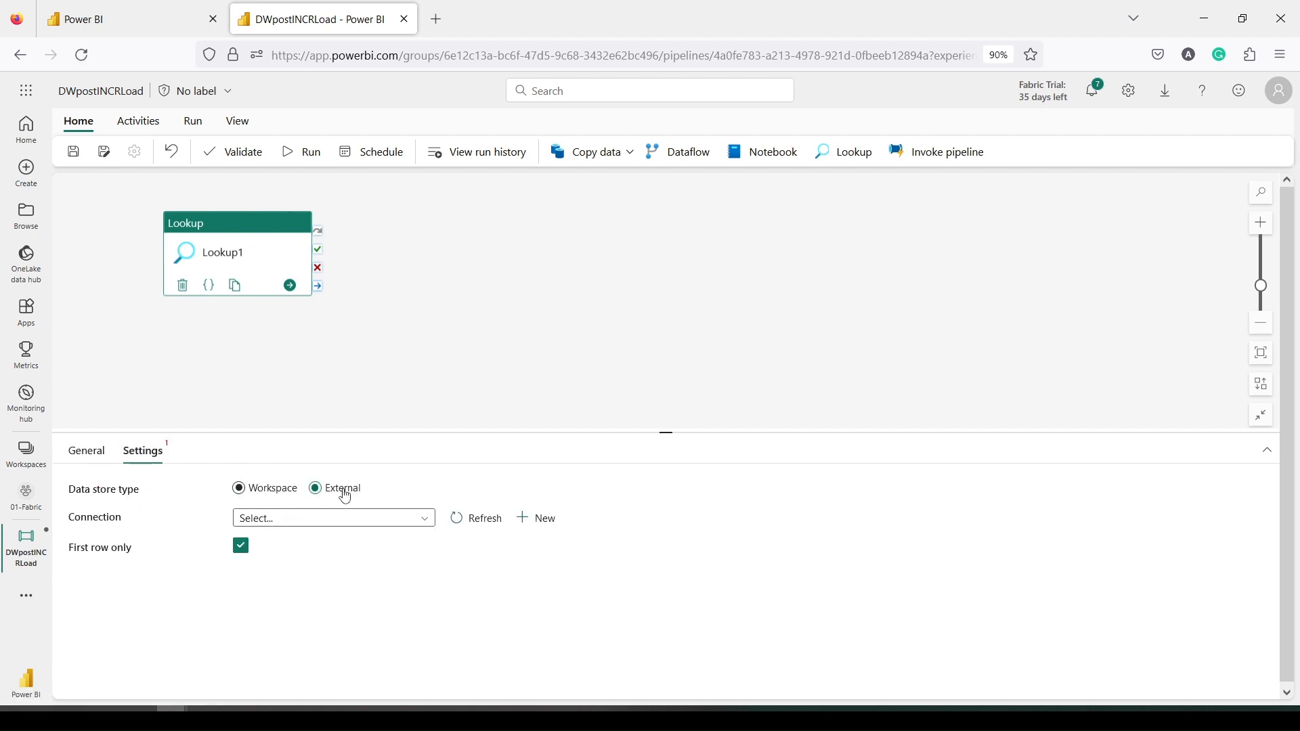
{"action": "left_click", "coordinate": [238, 492]}
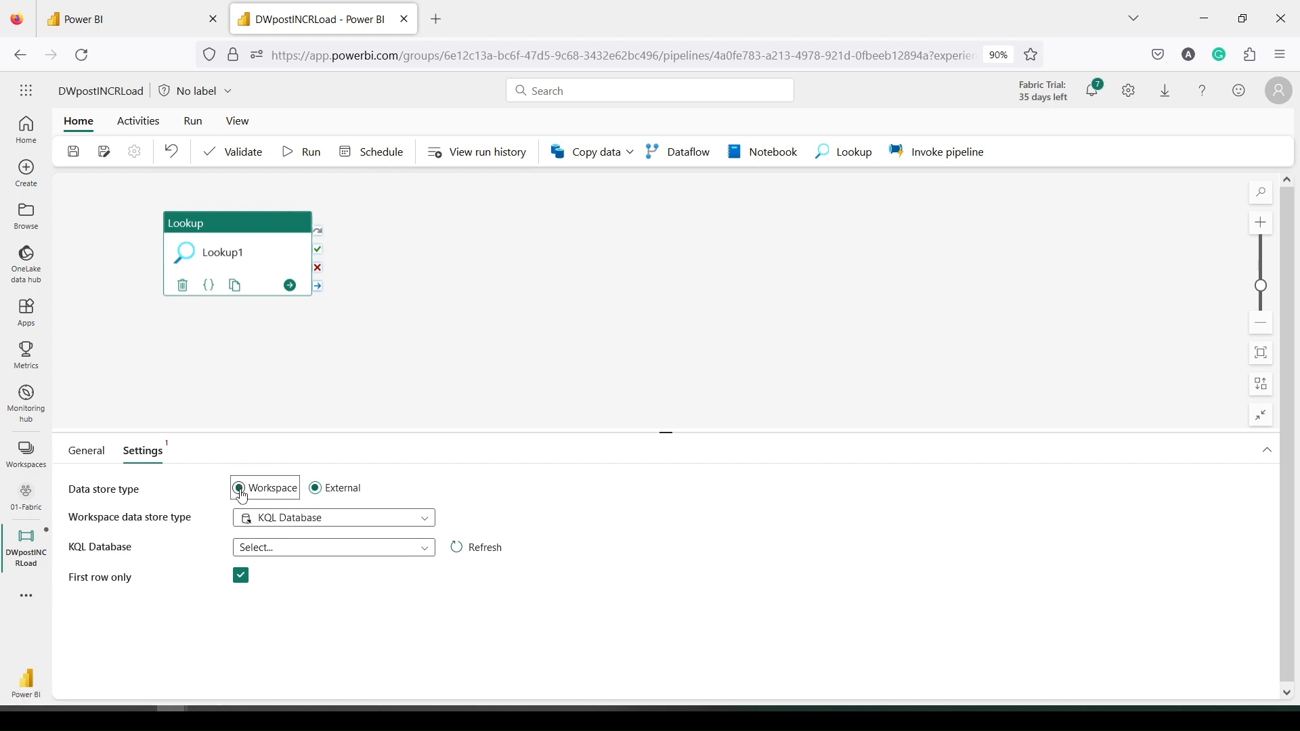
{"action": "left_click", "coordinate": [285, 525]}
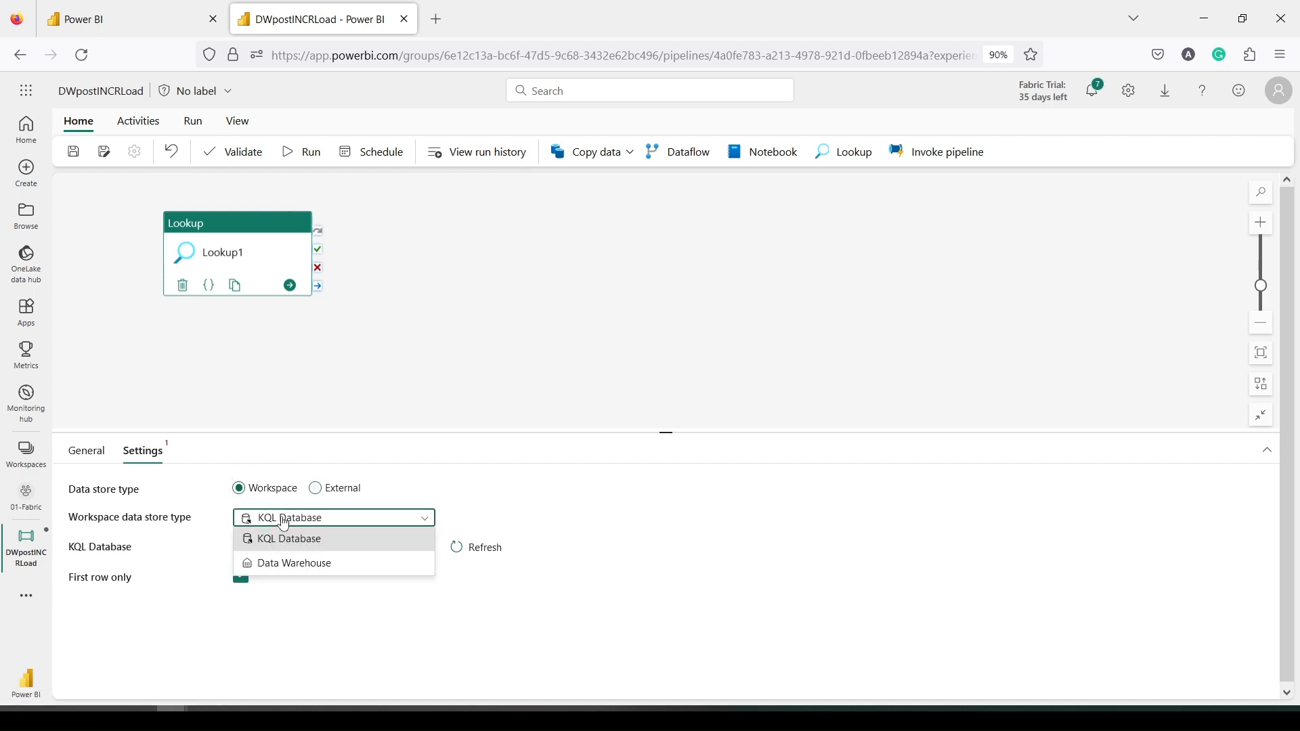
{"action": "left_click", "coordinate": [283, 568]}
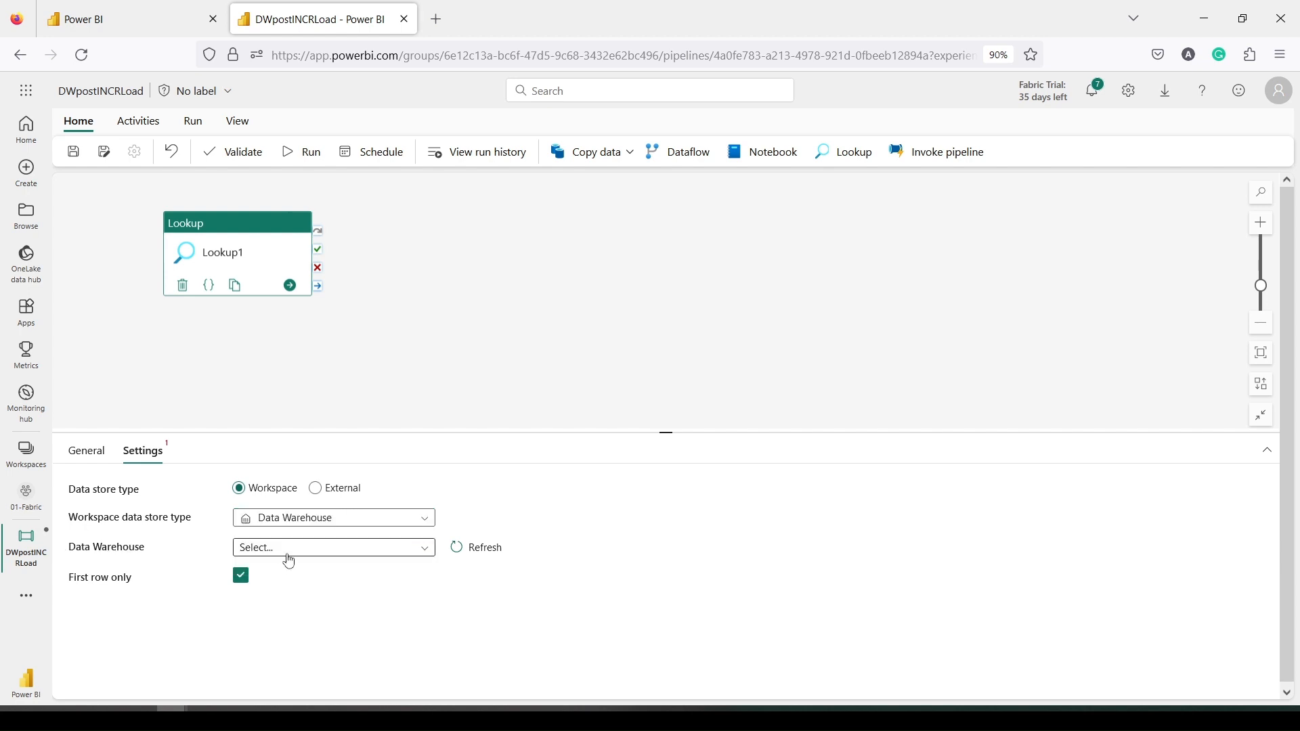
{"action": "left_click", "coordinate": [289, 552]}
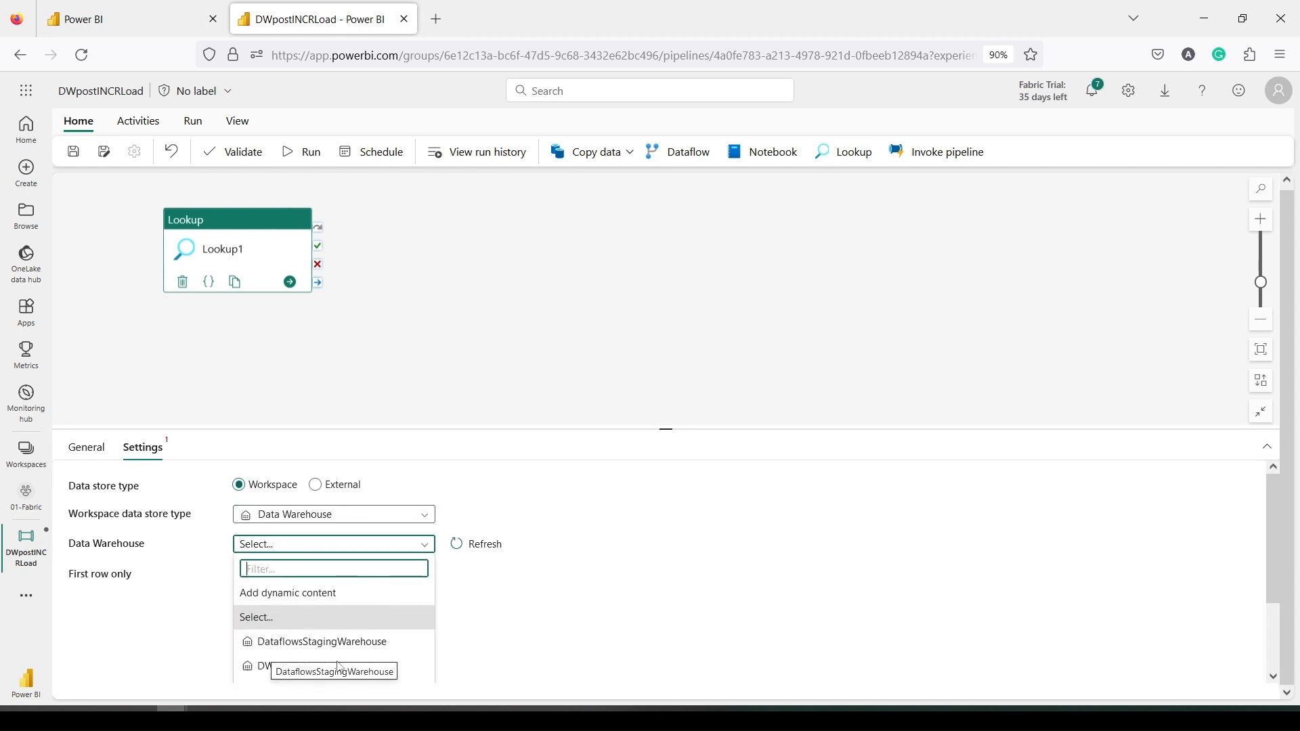
{"action": "scroll", "coordinate": [570, 628], "scroll_direction": "down", "scroll_amount": 2}
{"action": "scroll", "coordinate": [434, 617], "scroll_direction": "up", "scroll_amount": 2}
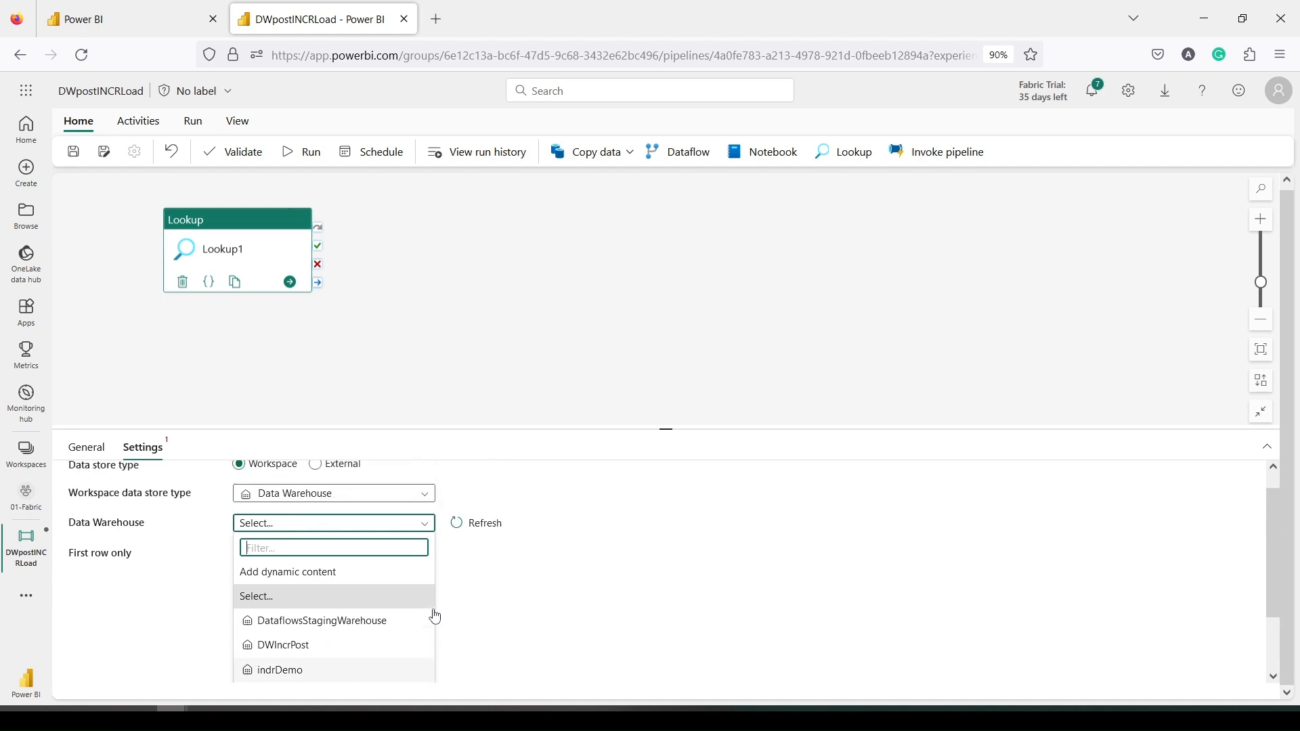
{"action": "scroll", "coordinate": [434, 616], "scroll_direction": "down", "scroll_amount": 2}
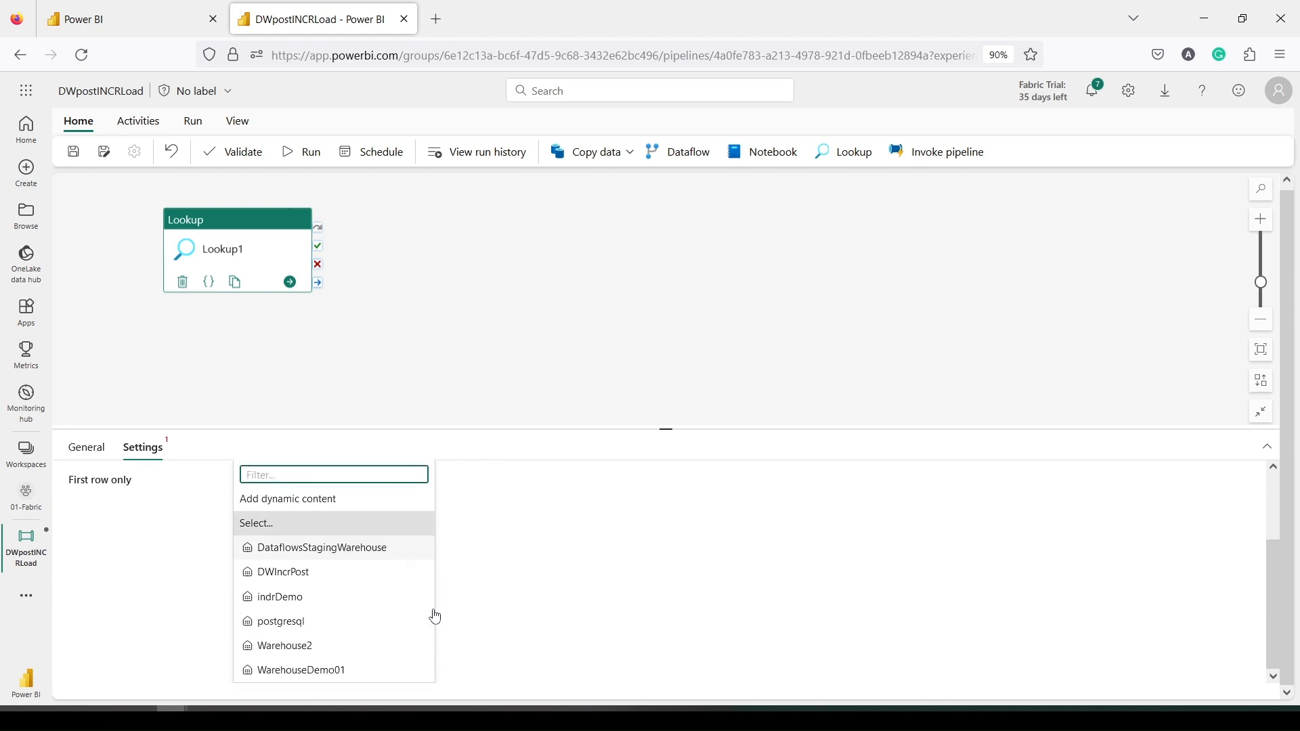
{"action": "left_click", "coordinate": [304, 574]}
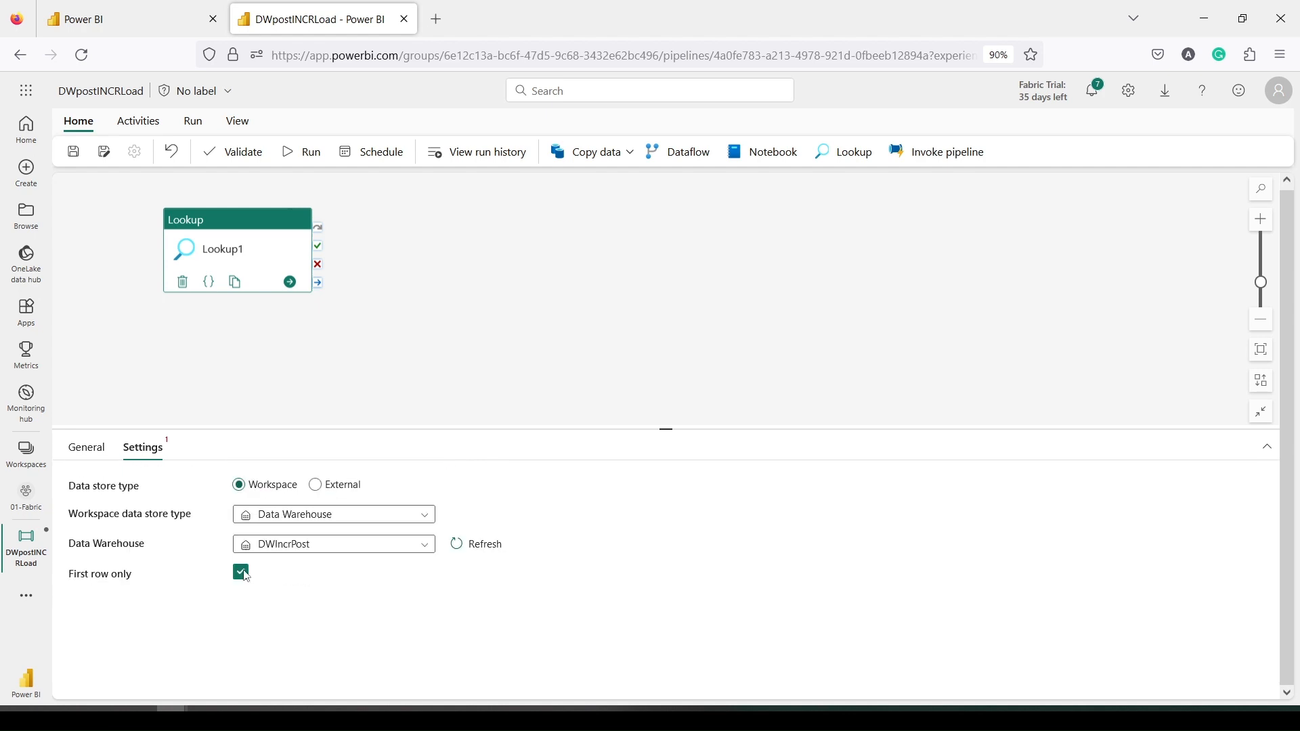
{"action": "left_click", "coordinate": [159, 17]}
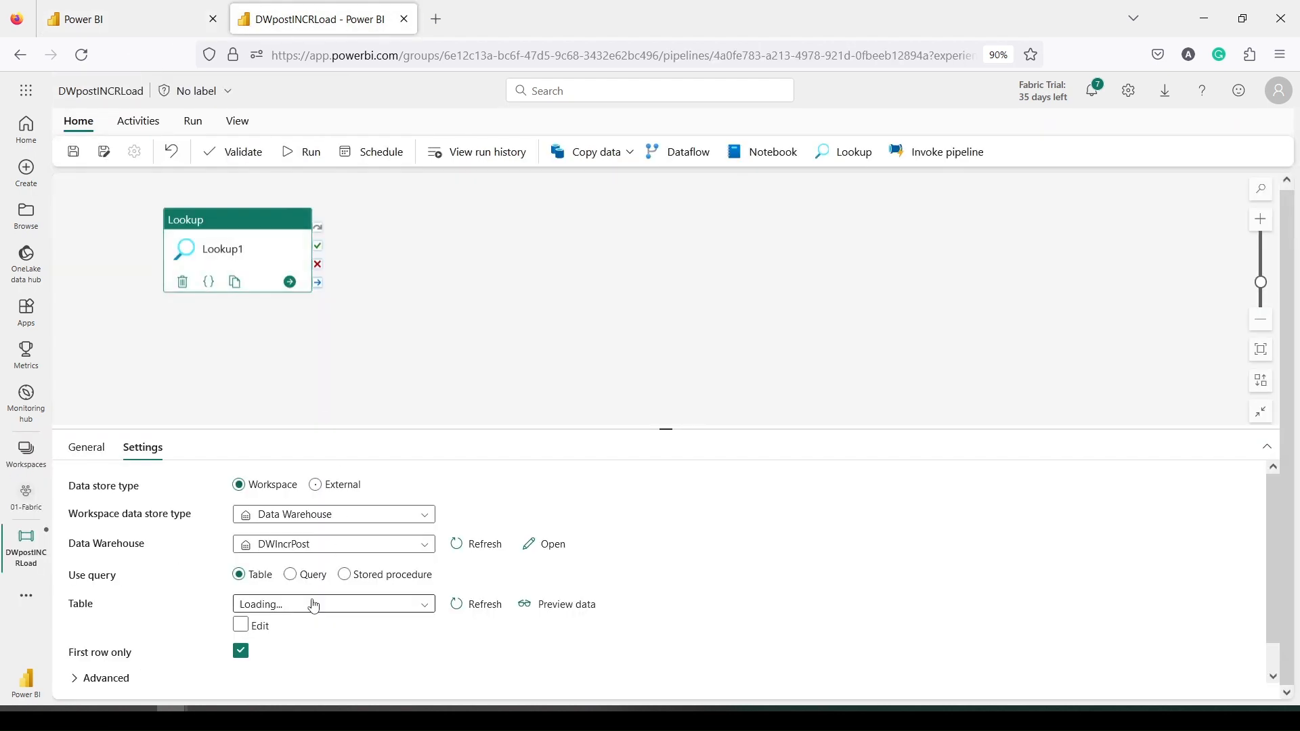
- Make the Lookup use the query "select max([collectdate]) maxDate from [dbo].[incr_info]", copied from DataFlowIncr.sql in Notepad++
{"action": "left_click", "coordinate": [293, 578]}
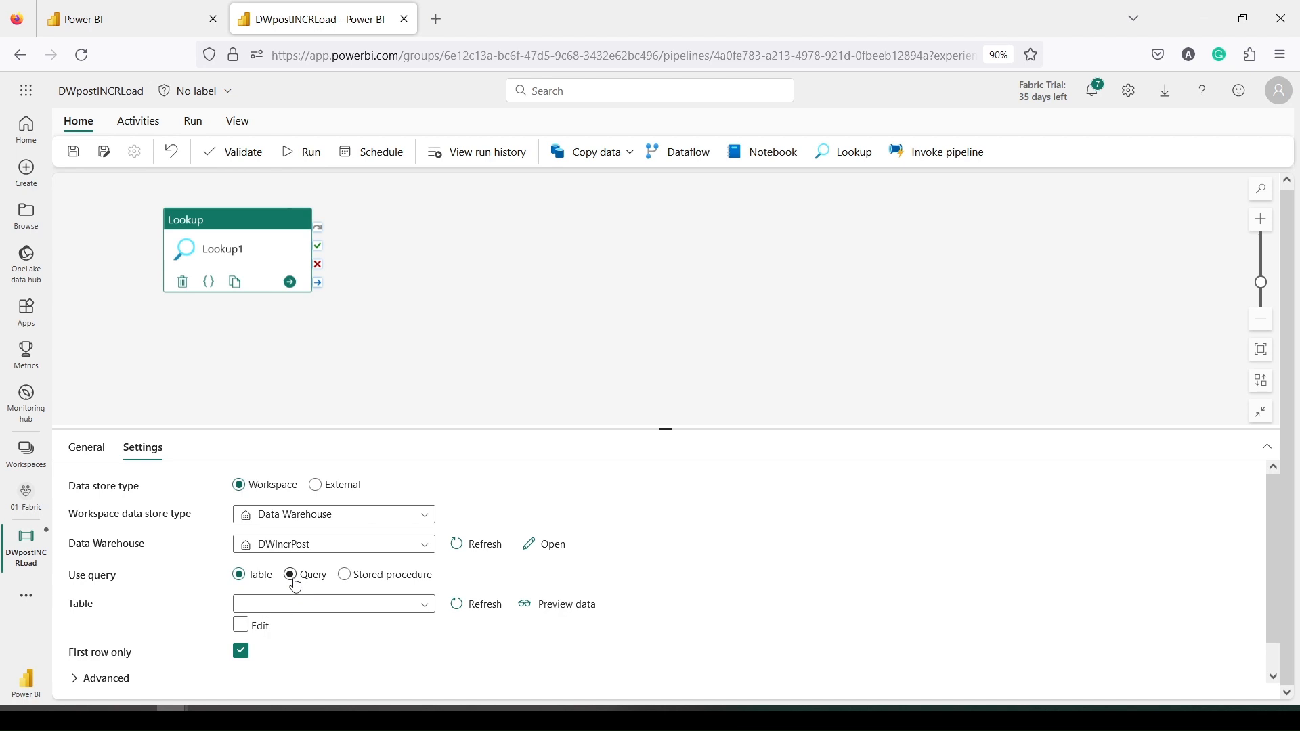
{"action": "left_click", "coordinate": [326, 634]}
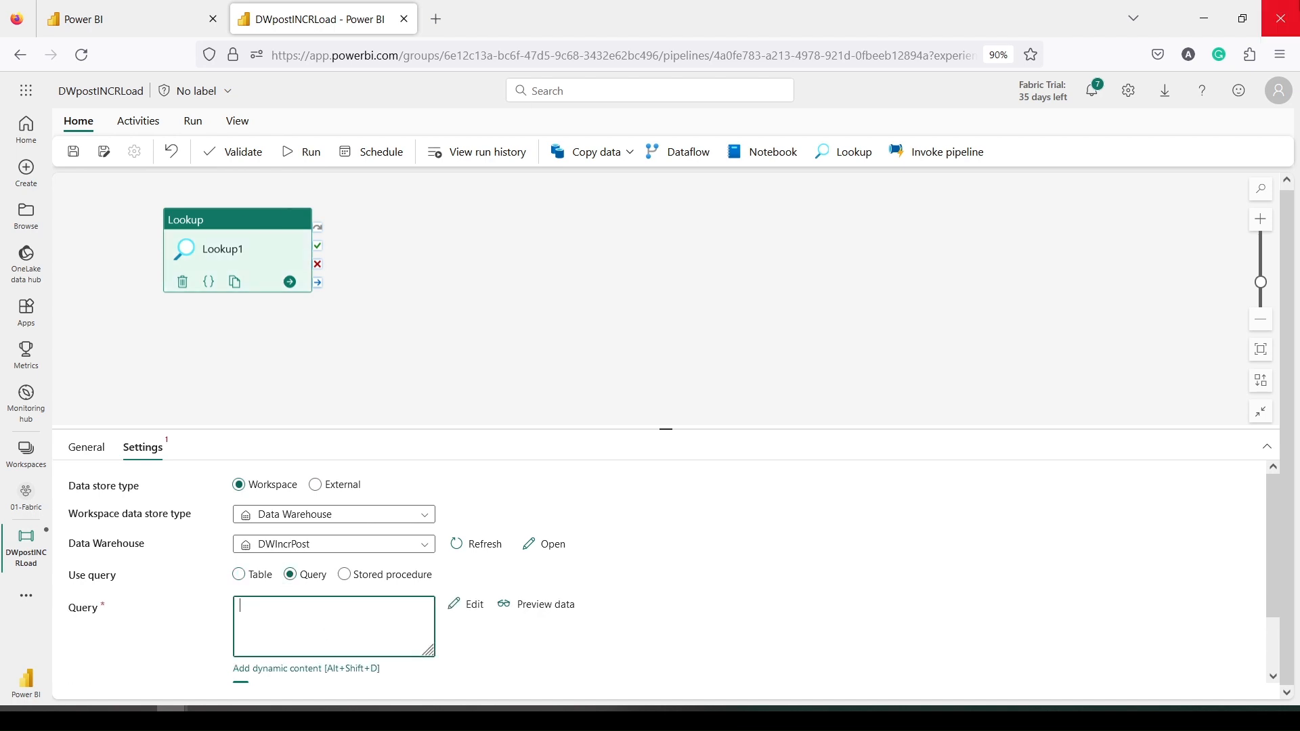
{"action": "left_click", "coordinate": [421, 718]}
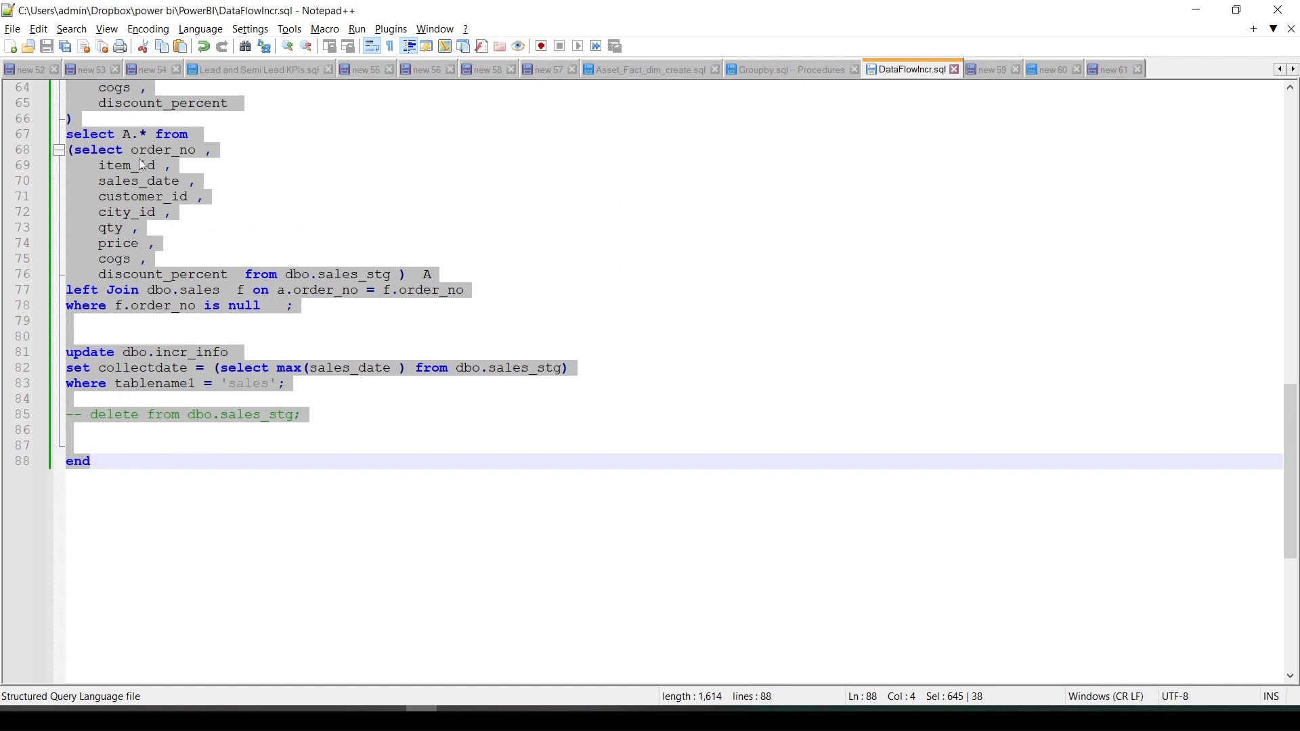
{"action": "scroll", "coordinate": [308, 203], "scroll_direction": "up", "scroll_amount": 20}
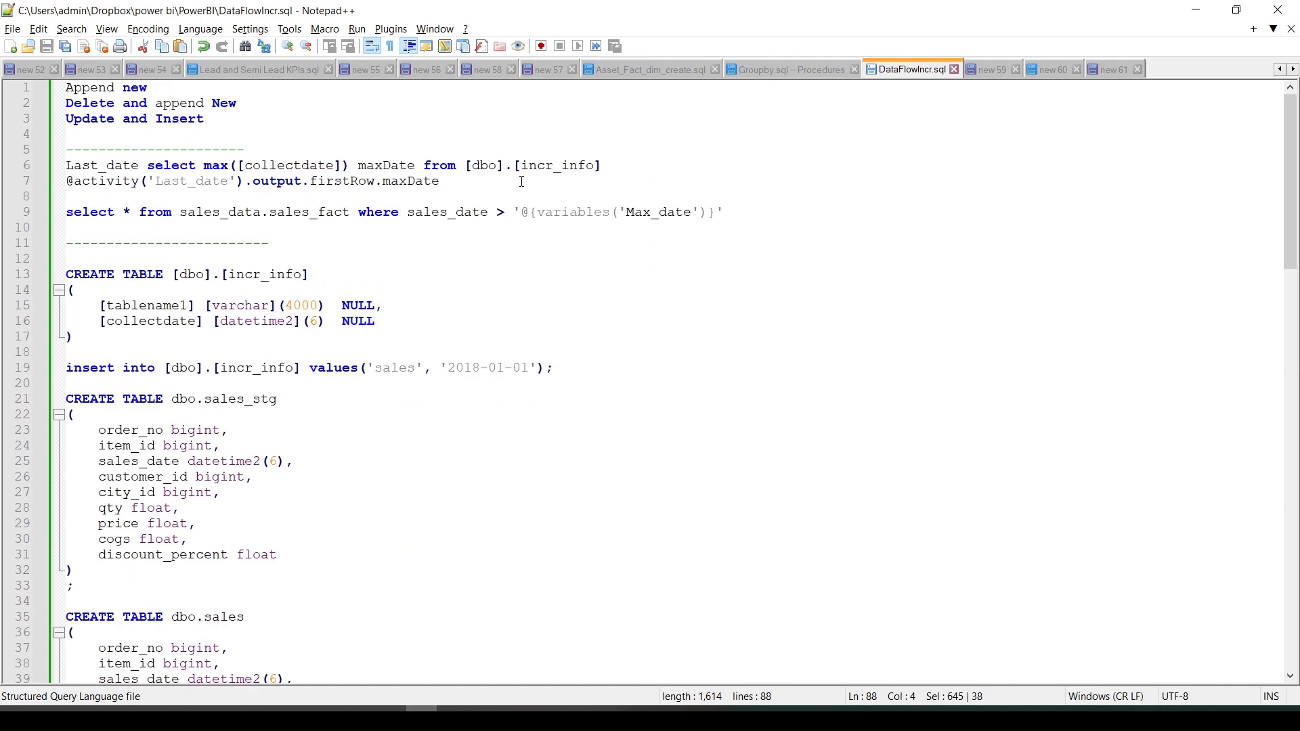
{"action": "left_click_drag", "start_coordinate": [628, 166], "coordinate": [151, 175]}
{"action": "key", "text": "ctrl+c"}
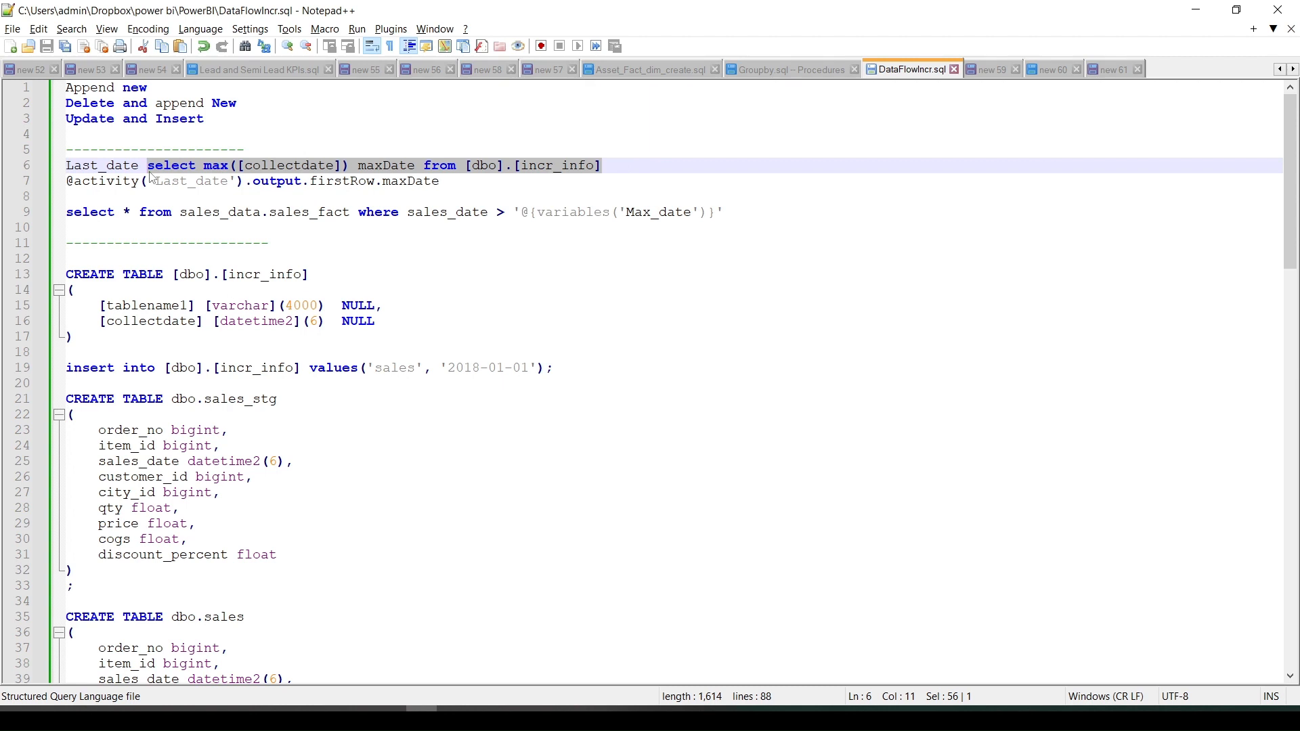
{"action": "key", "text": "alt+Tab"}
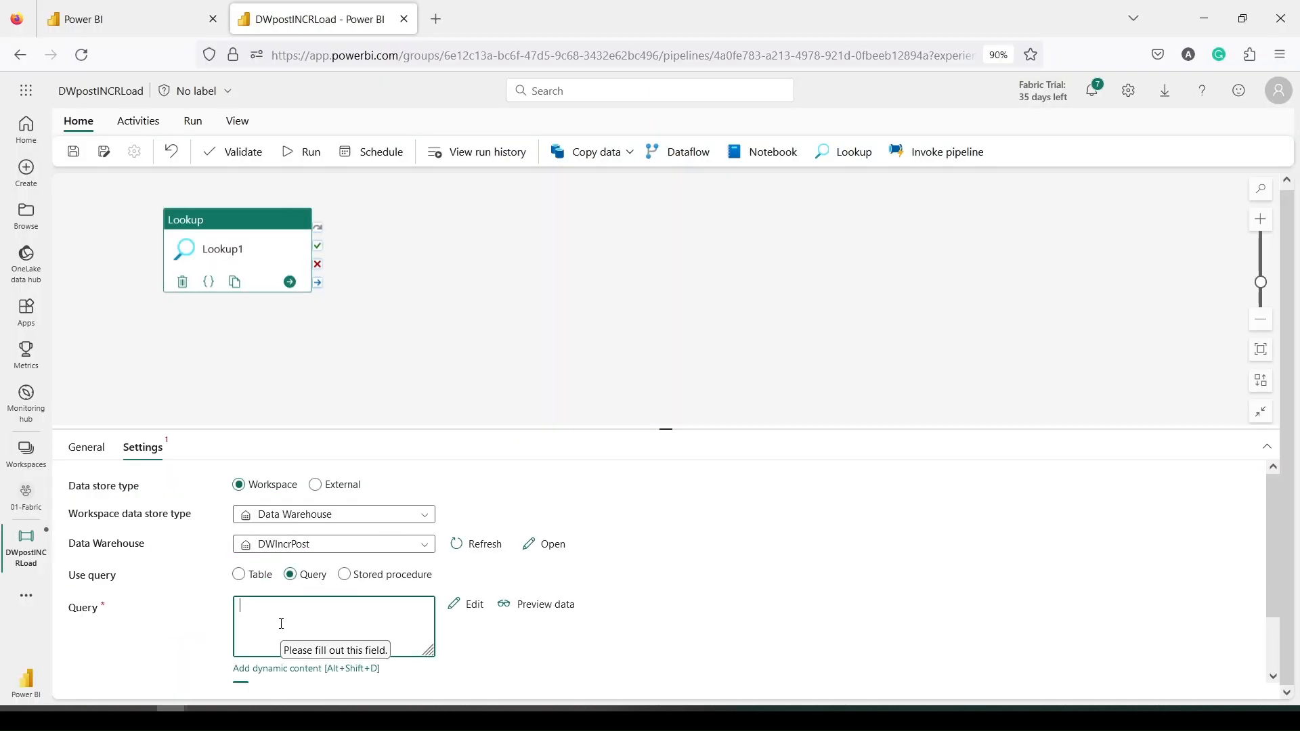
{"action": "key", "text": "ctrl+v"}
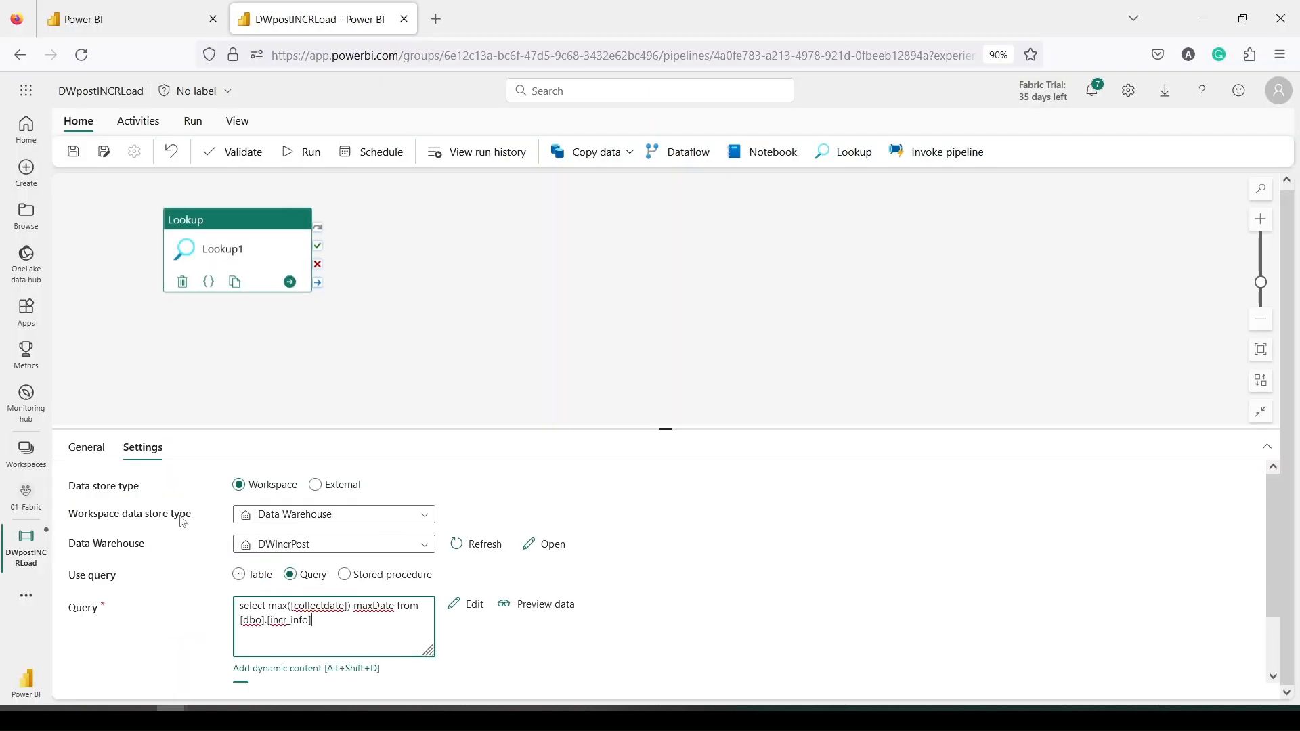
- Rename the Lookup activity to Last_date, copying the name from DataFlowIncr.sql in Notepad++
{"action": "left_click", "coordinate": [87, 450]}
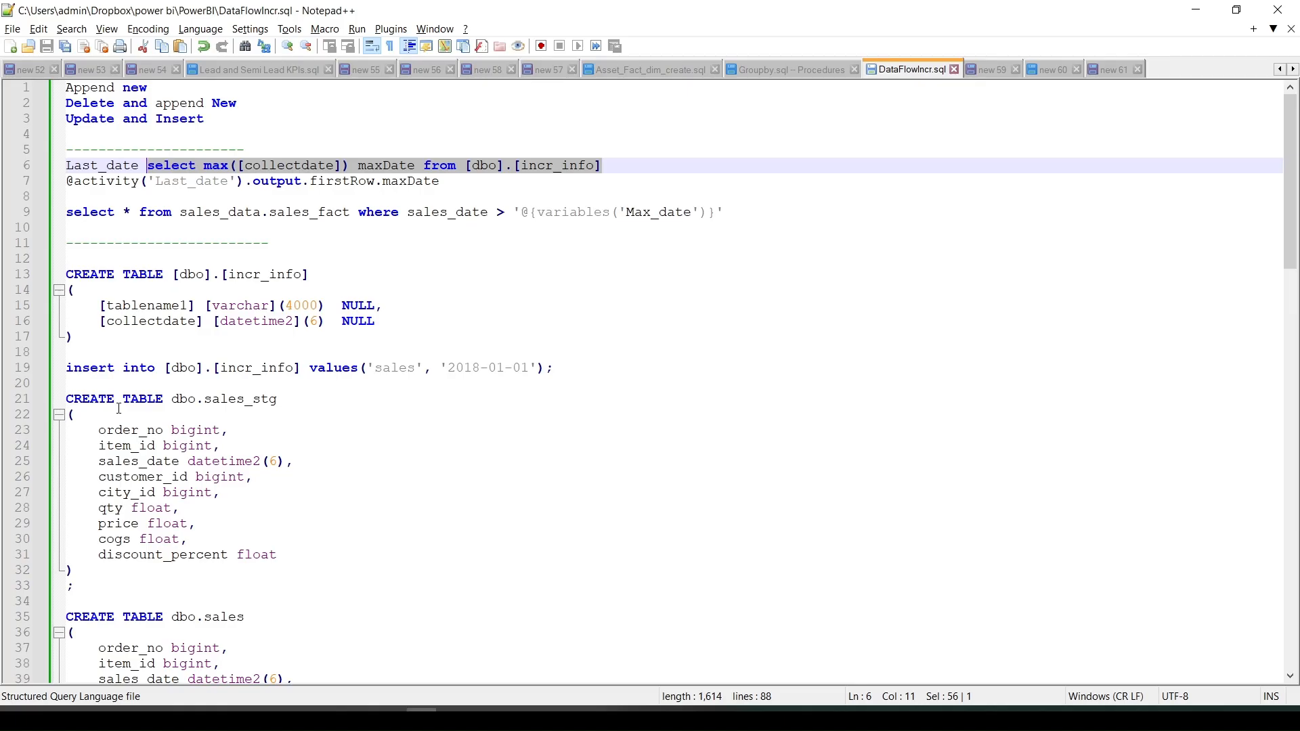
{"action": "key", "text": "alt+Tab"}
{"action": "left_click_drag", "start_coordinate": [145, 166], "coordinate": [65, 165]}
{"action": "left_click", "coordinate": [139, 165]}
{"action": "double_click", "coordinate": [132, 165]}
{"action": "key", "text": "ctrl+c"}
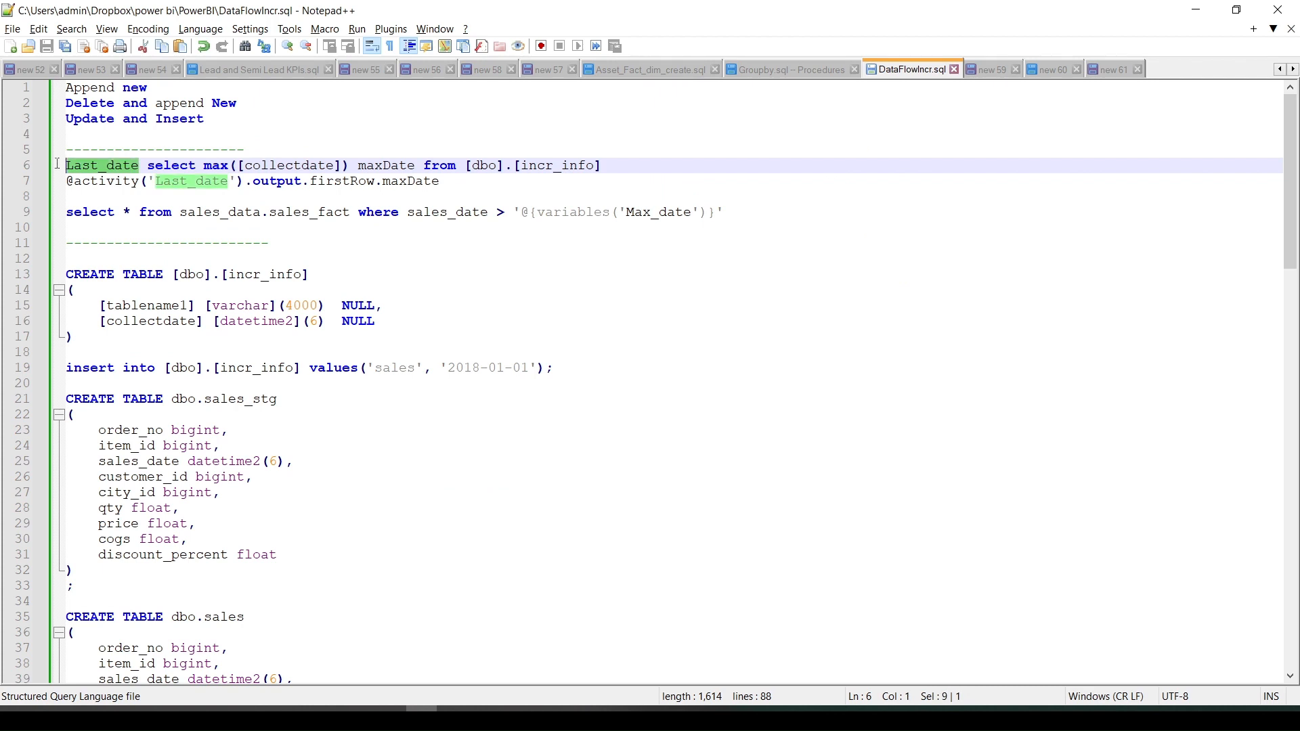
{"action": "key", "text": "alt+Tab"}
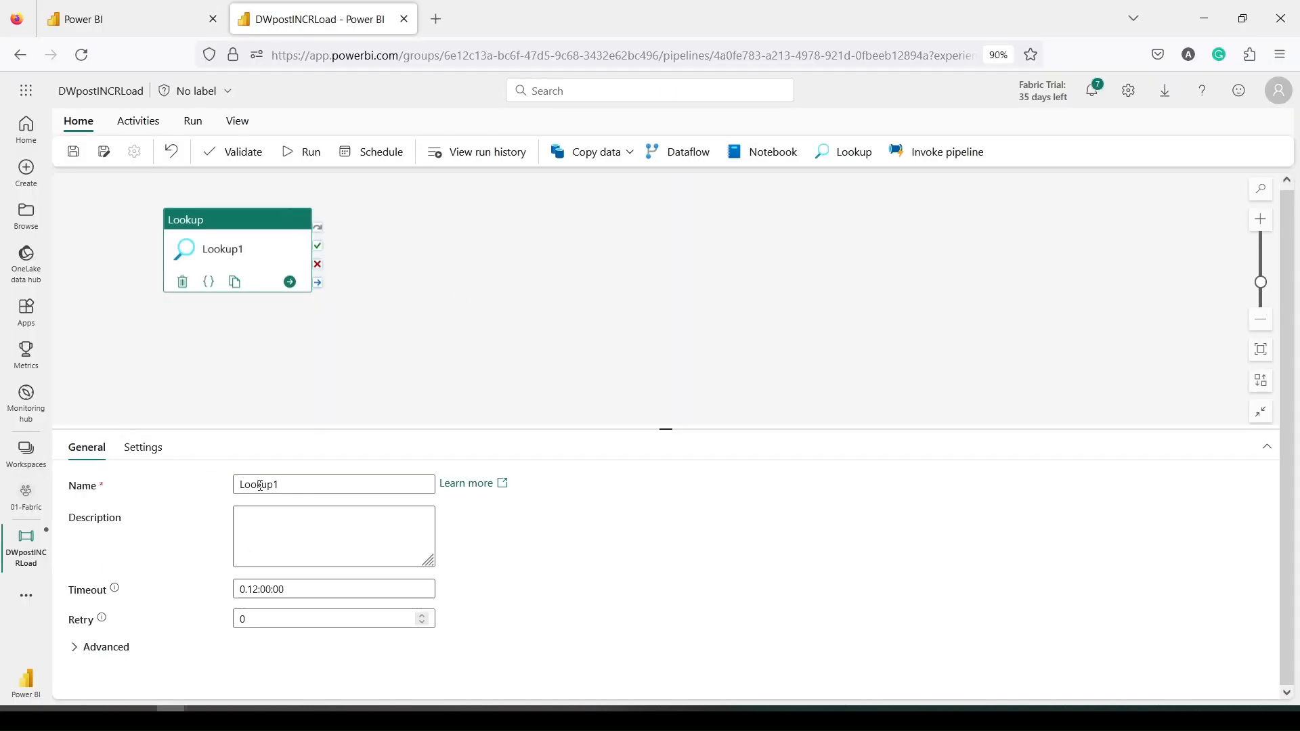
{"action": "key", "text": "Tab"}
{"action": "key", "text": "ctrl+v"}
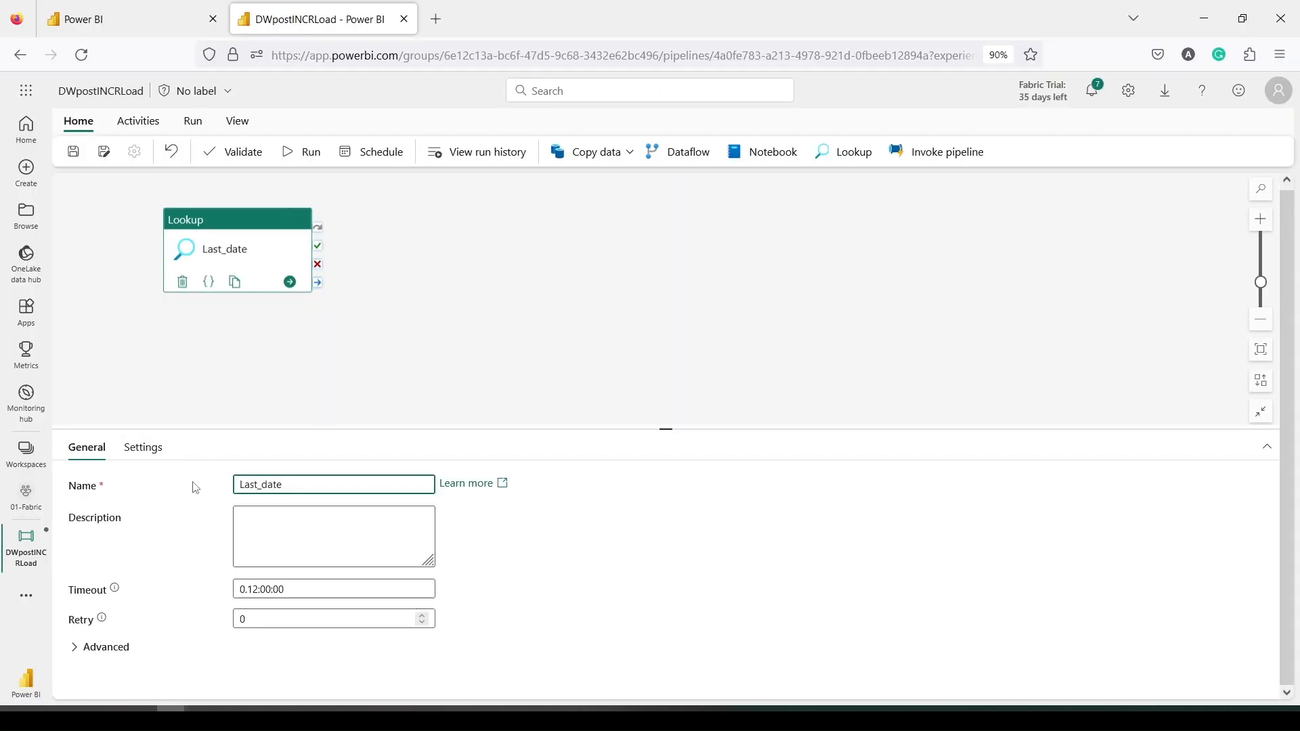
- Review the Last_date Lookup's source and query settings, and save and run the pipeline
{"action": "left_click", "coordinate": [141, 447]}
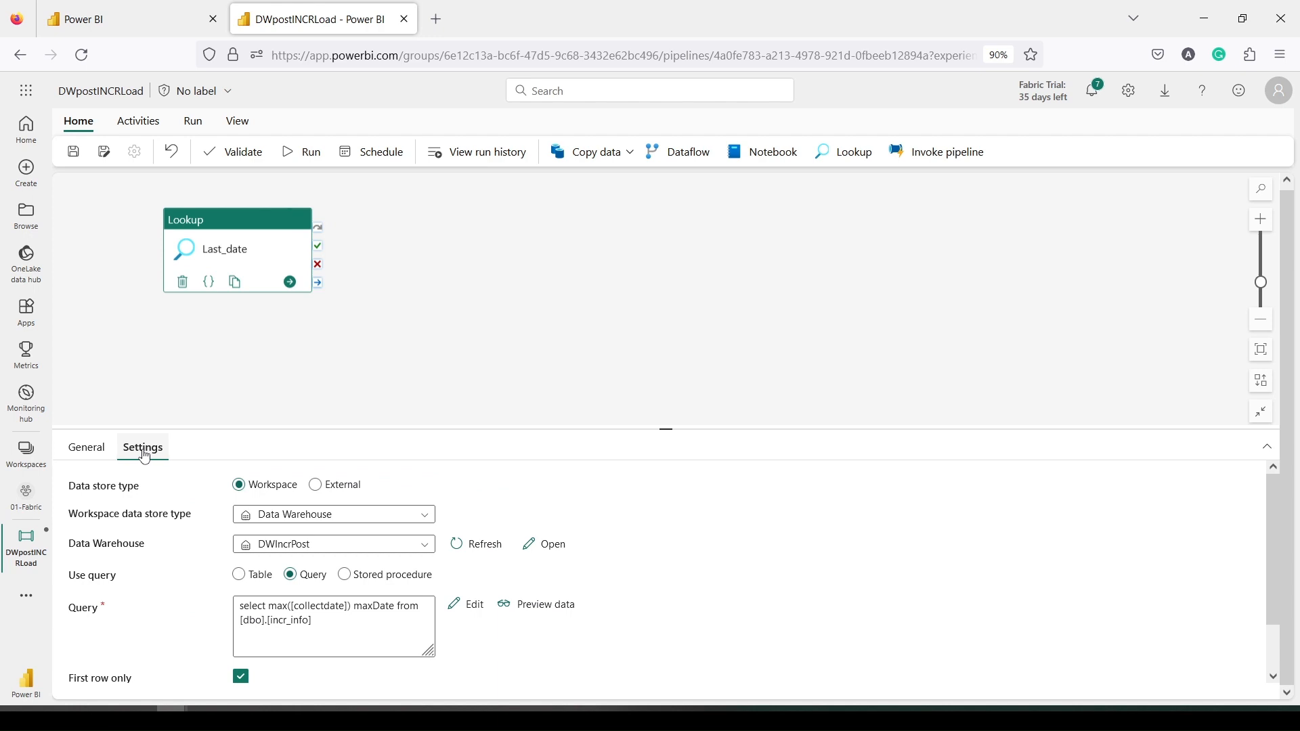
{"action": "left_click", "coordinate": [333, 633]}
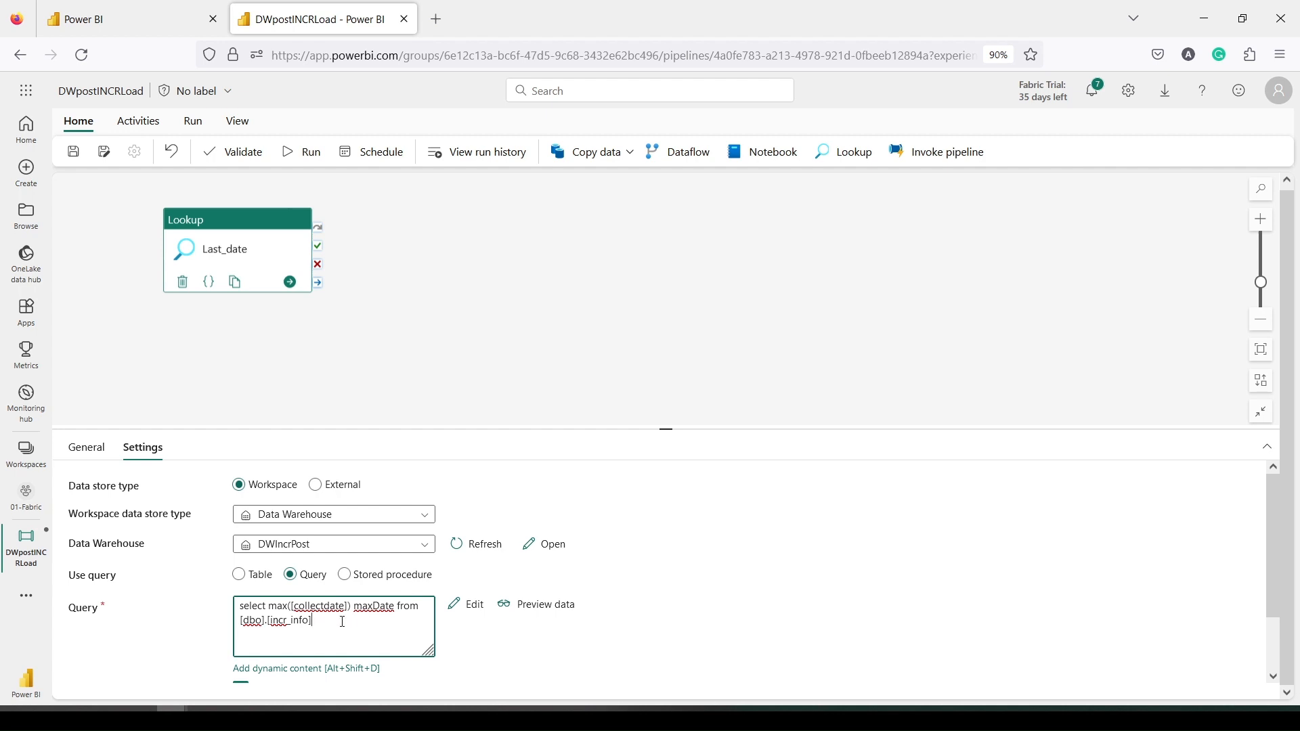
{"action": "scroll", "coordinate": [317, 613], "scroll_direction": "down", "scroll_amount": 1}
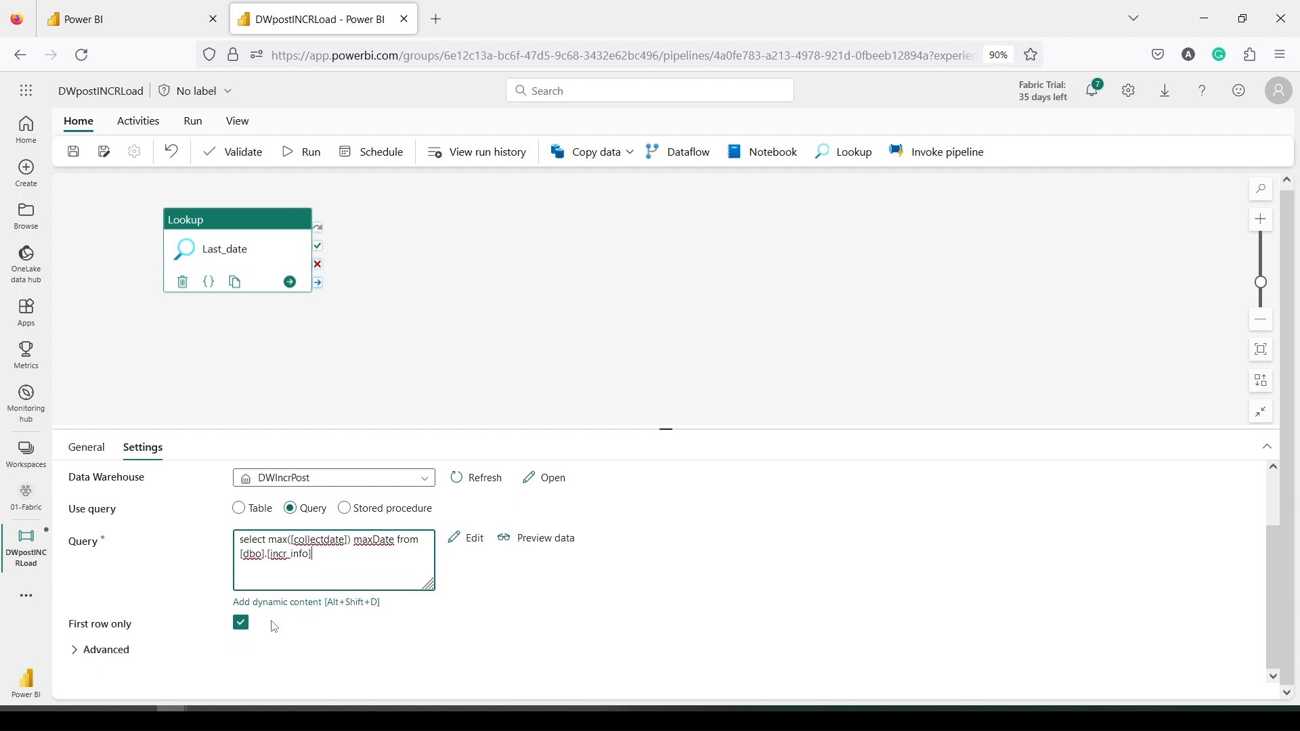
{"action": "left_click", "coordinate": [655, 598]}
{"action": "scroll", "coordinate": [656, 598], "scroll_direction": "up", "scroll_amount": 1}
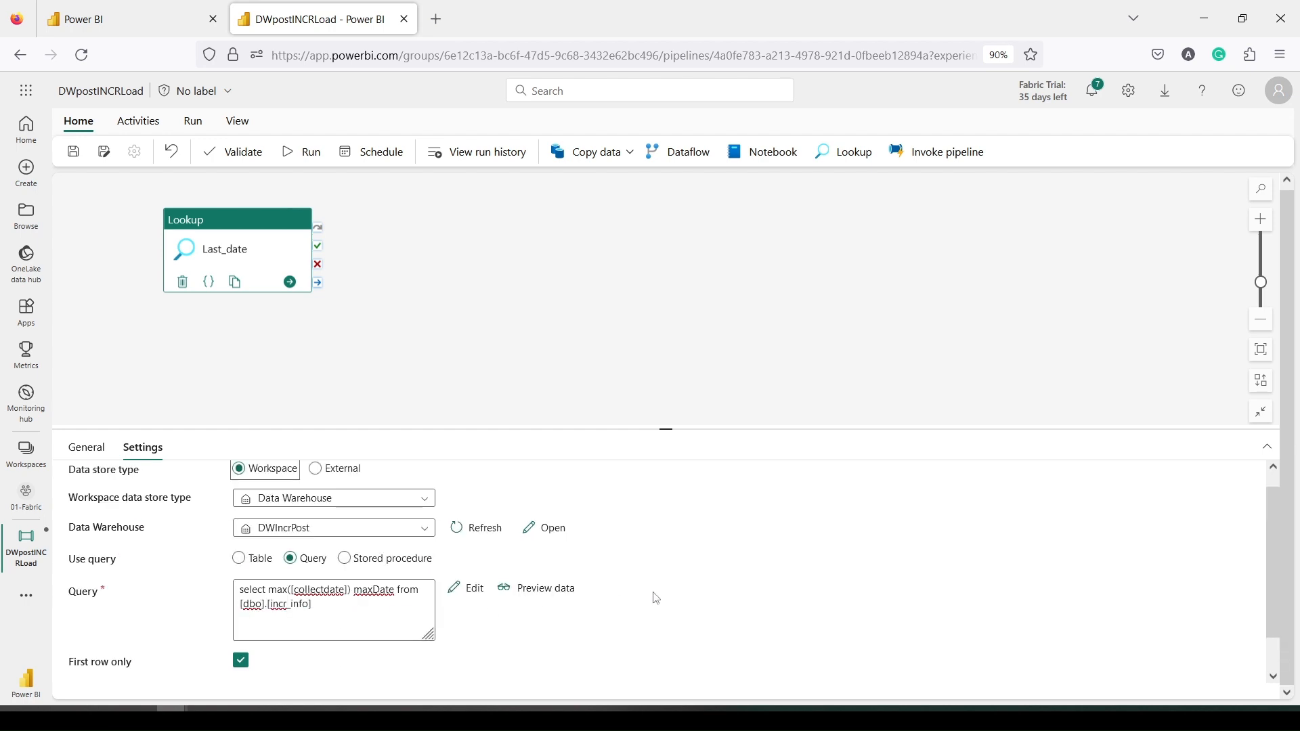
{"action": "left_click", "coordinate": [305, 157]}
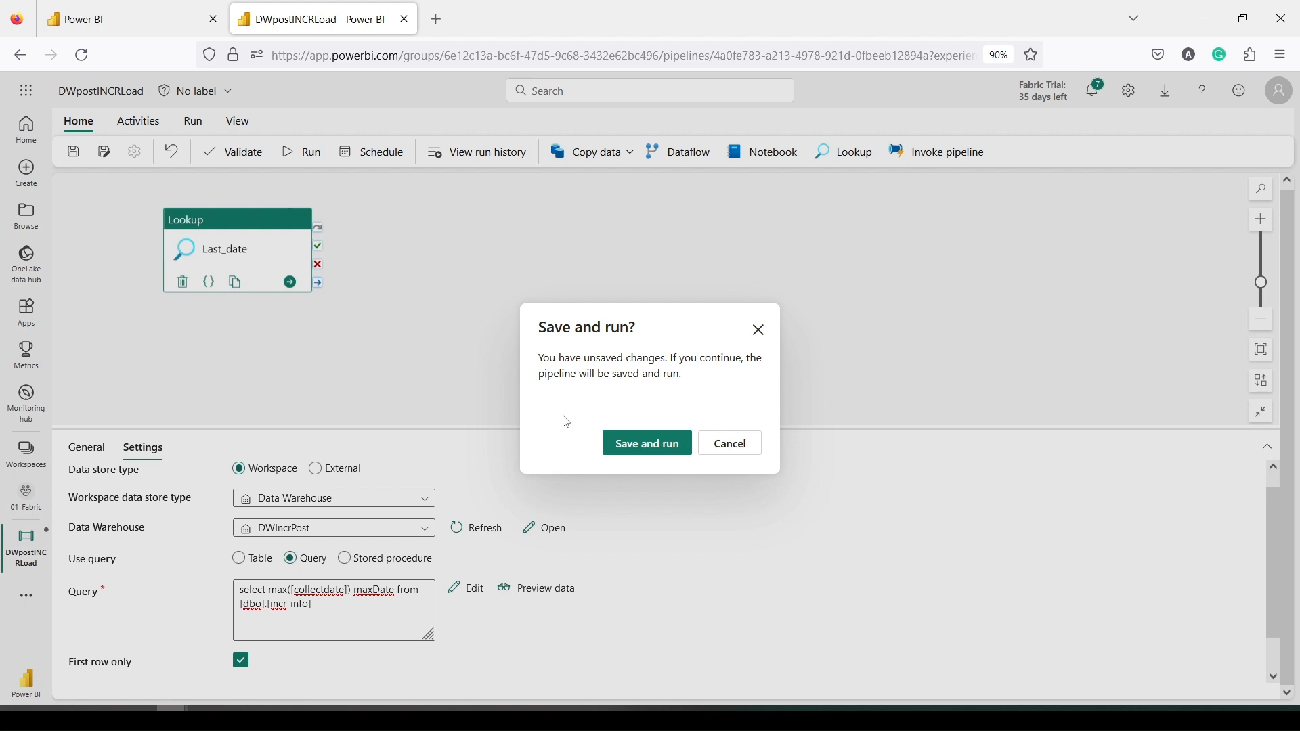
{"action": "left_click", "coordinate": [647, 443]}
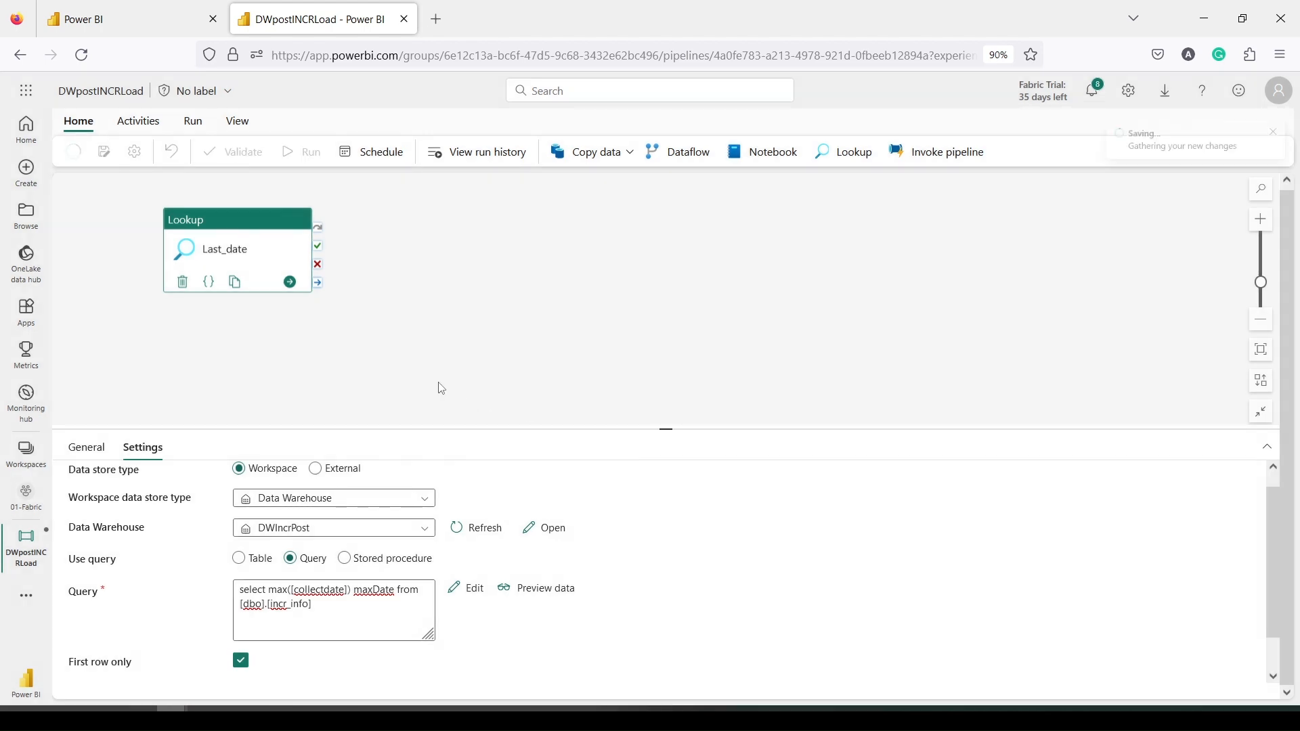
{"action": "left_click", "coordinate": [393, 354]}
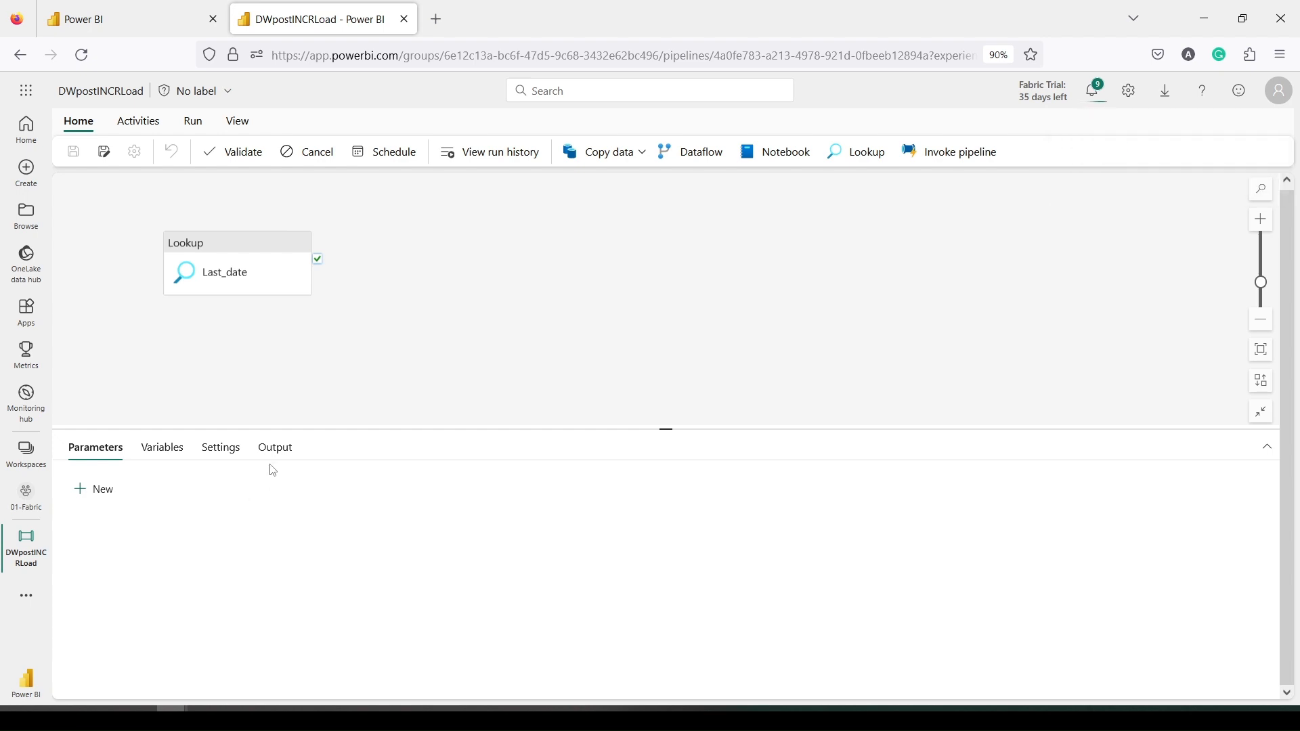
- Check the DWpostINCRLoad run status in the notifications and the pipeline output
{"action": "left_click", "coordinate": [1095, 103]}
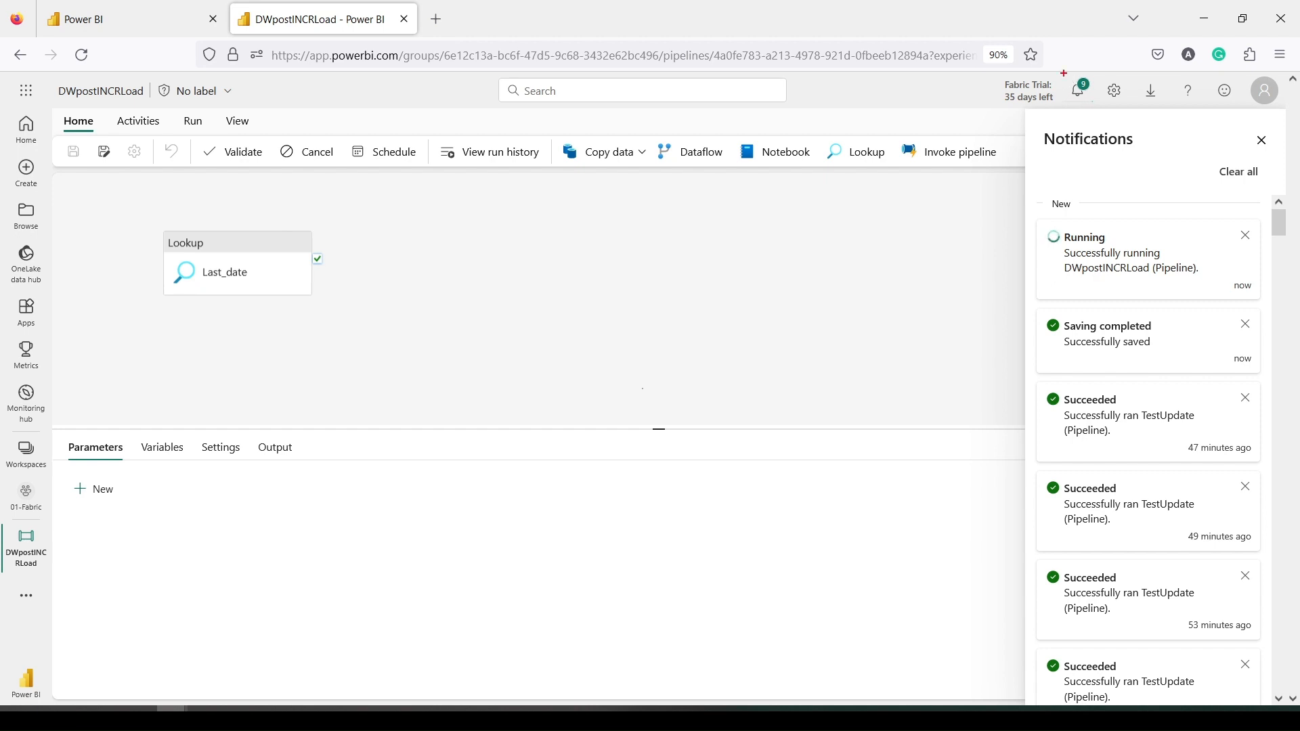
{"action": "left_click_drag", "start_coordinate": [1064, 73], "coordinate": [1099, 112]}
{"action": "mouse_move", "coordinate": [1033, 202]}
{"action": "left_mouse_down"}
{"action": "mouse_move", "coordinate": [1080, 266]}
{"action": "mouse_move", "coordinate": [1232, 304]}
{"action": "mouse_move", "coordinate": [1277, 295]}
{"action": "left_mouse_up"}
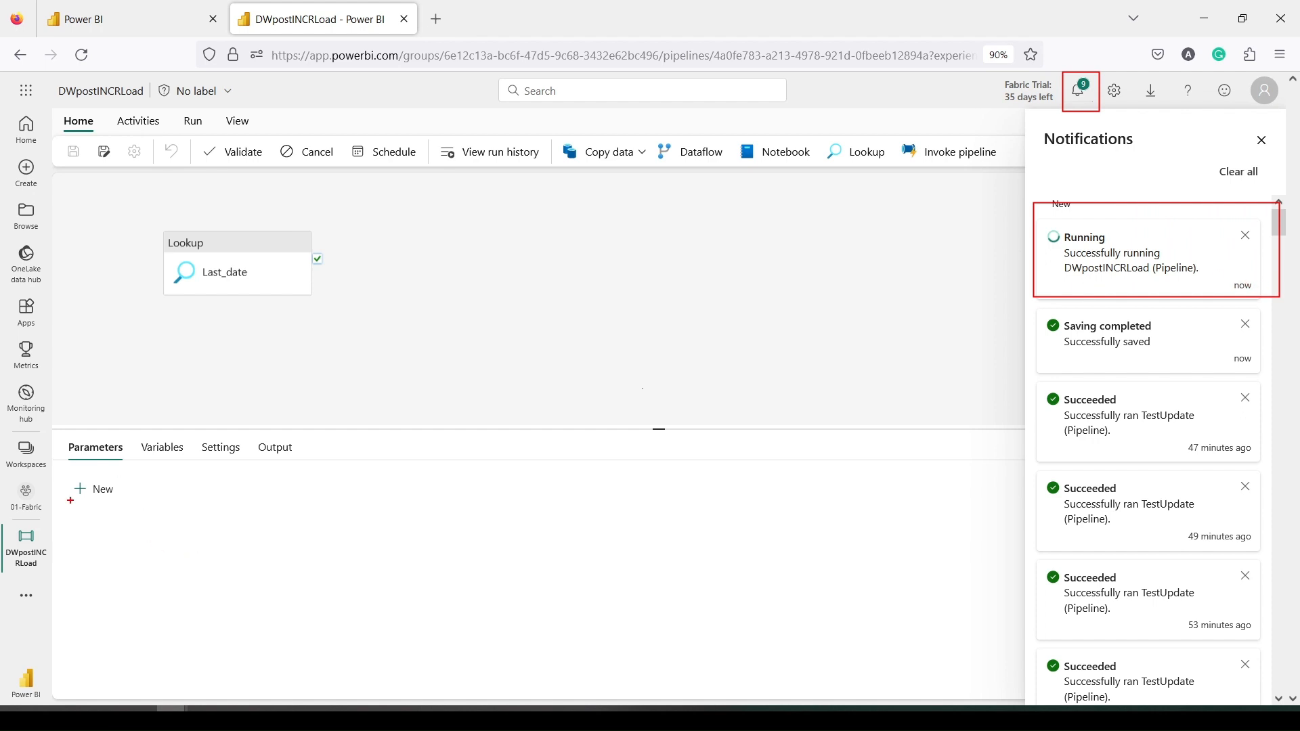
{"action": "mouse_move", "coordinate": [63, 474]}
{"action": "left_mouse_down"}
{"action": "mouse_move", "coordinate": [114, 503]}
{"action": "mouse_move", "coordinate": [745, 555]}
{"action": "mouse_move", "coordinate": [975, 537]}
{"action": "left_mouse_up"}
{"action": "key", "text": "Escape"}
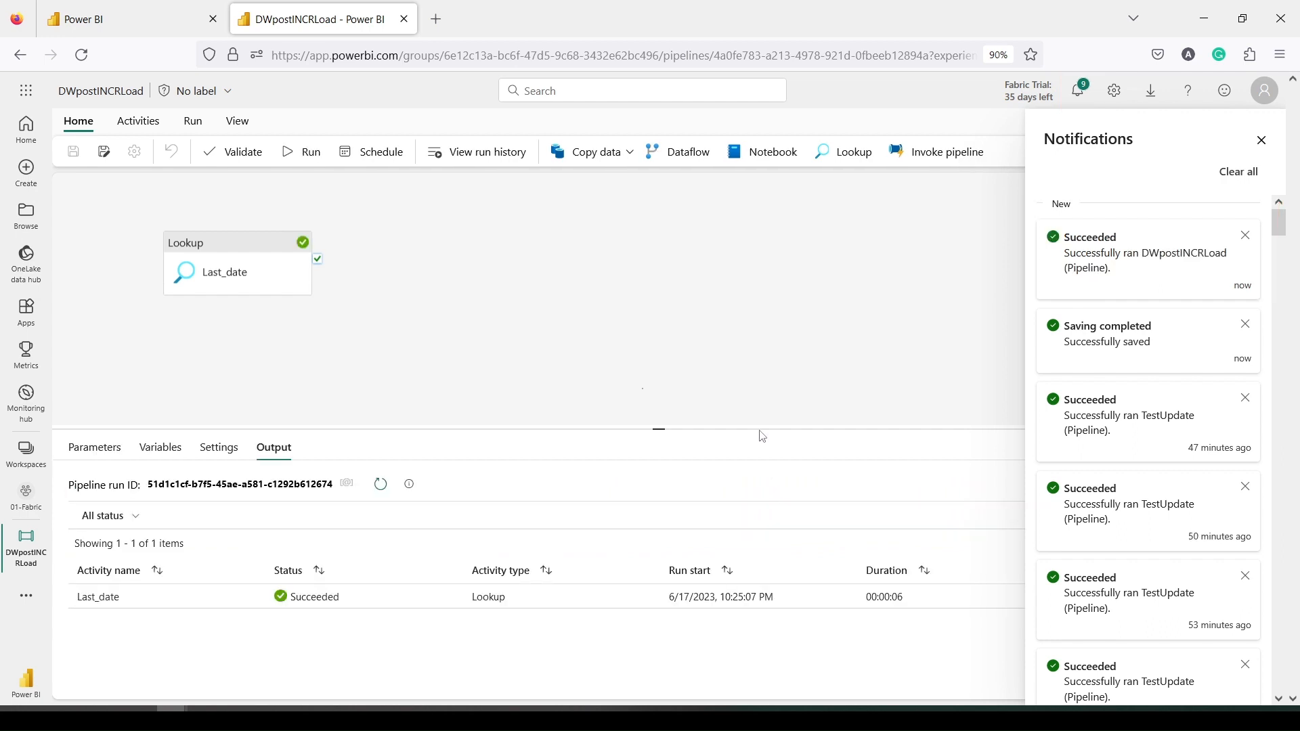
{"action": "left_click", "coordinate": [160, 633]}
- Inspect the maxDate value in the output of the Last_date activity run
{"action": "mouse_move", "coordinate": [126, 602]}
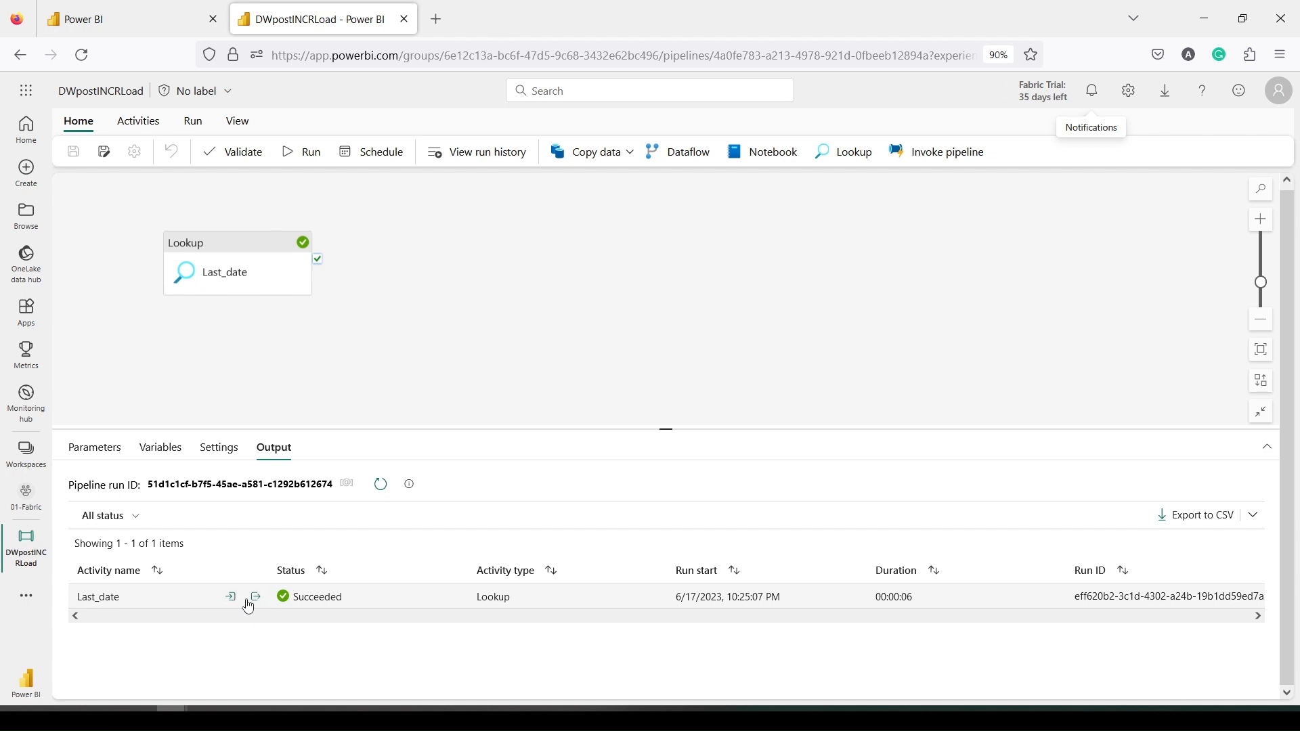
{"action": "key", "text": "ctrl+2"}
{"action": "left_click_drag", "start_coordinate": [215, 576], "coordinate": [272, 609]}
{"action": "key", "text": "Escape"}
{"action": "left_click", "coordinate": [255, 596]}
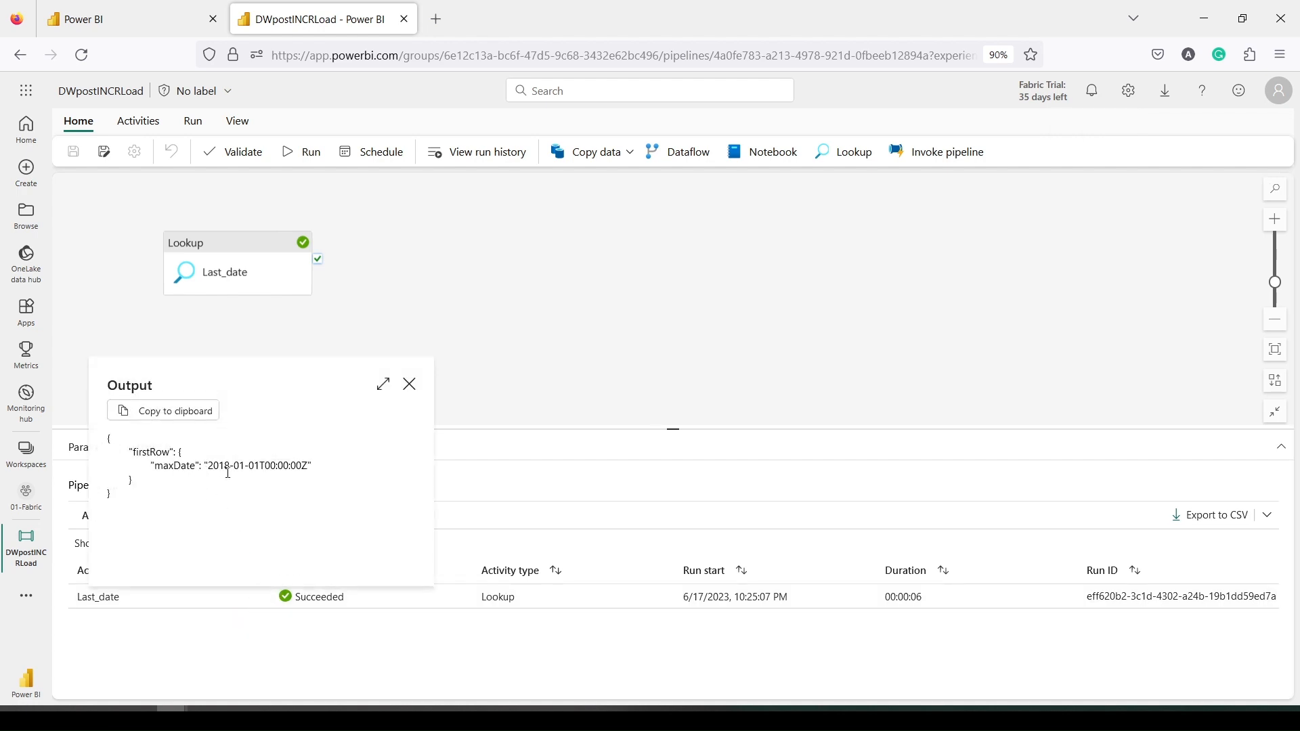
{"action": "double_click", "coordinate": [184, 467]}
{"action": "left_click", "coordinate": [410, 384]}
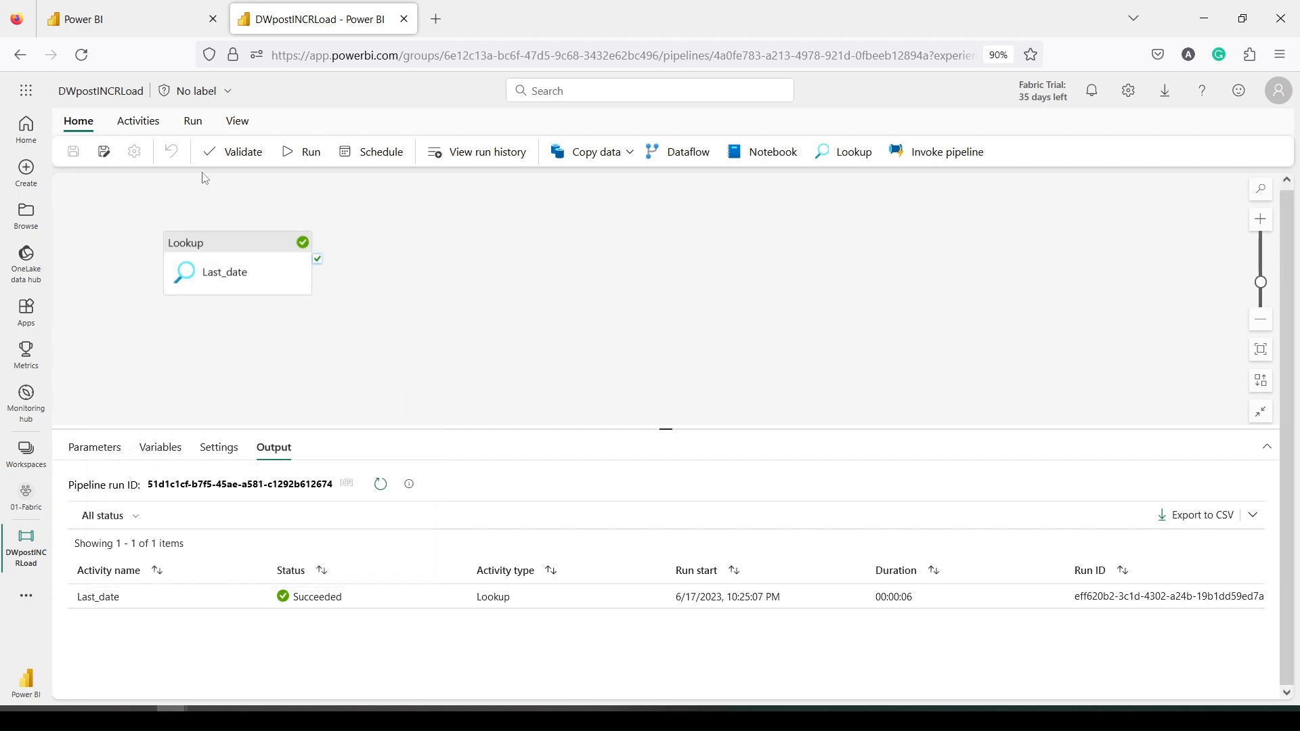
- Add a Set variable activity and connect Last_date's success output to it
{"action": "left_click", "coordinate": [140, 125]}
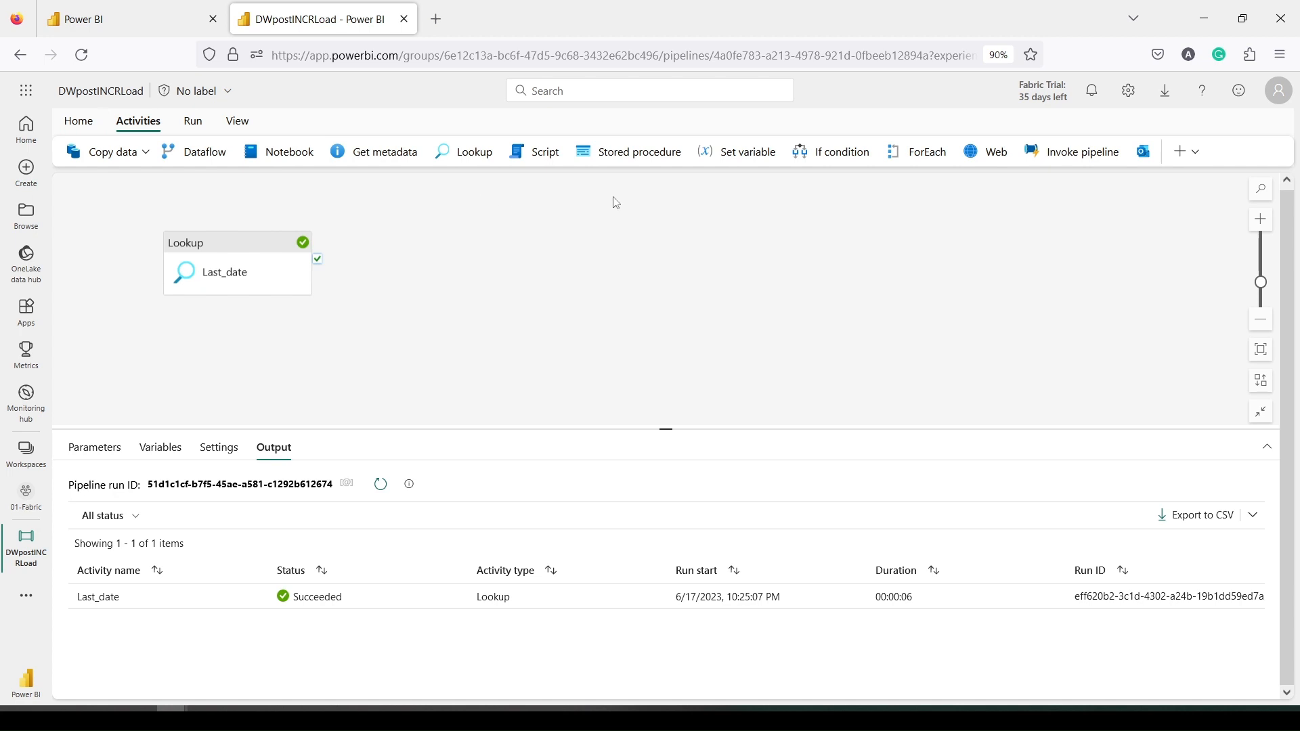
{"action": "left_click", "coordinate": [752, 162]}
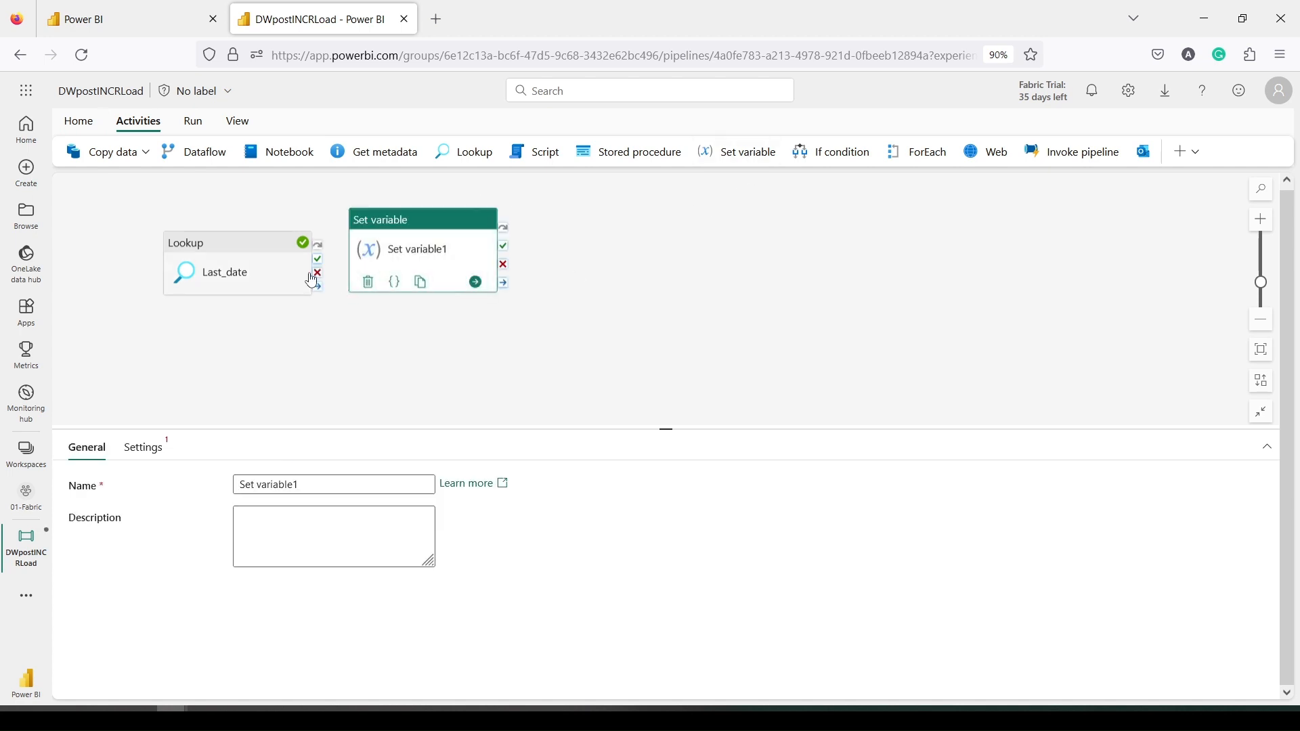
{"action": "left_click_drag", "start_coordinate": [350, 306], "coordinate": [407, 304]}
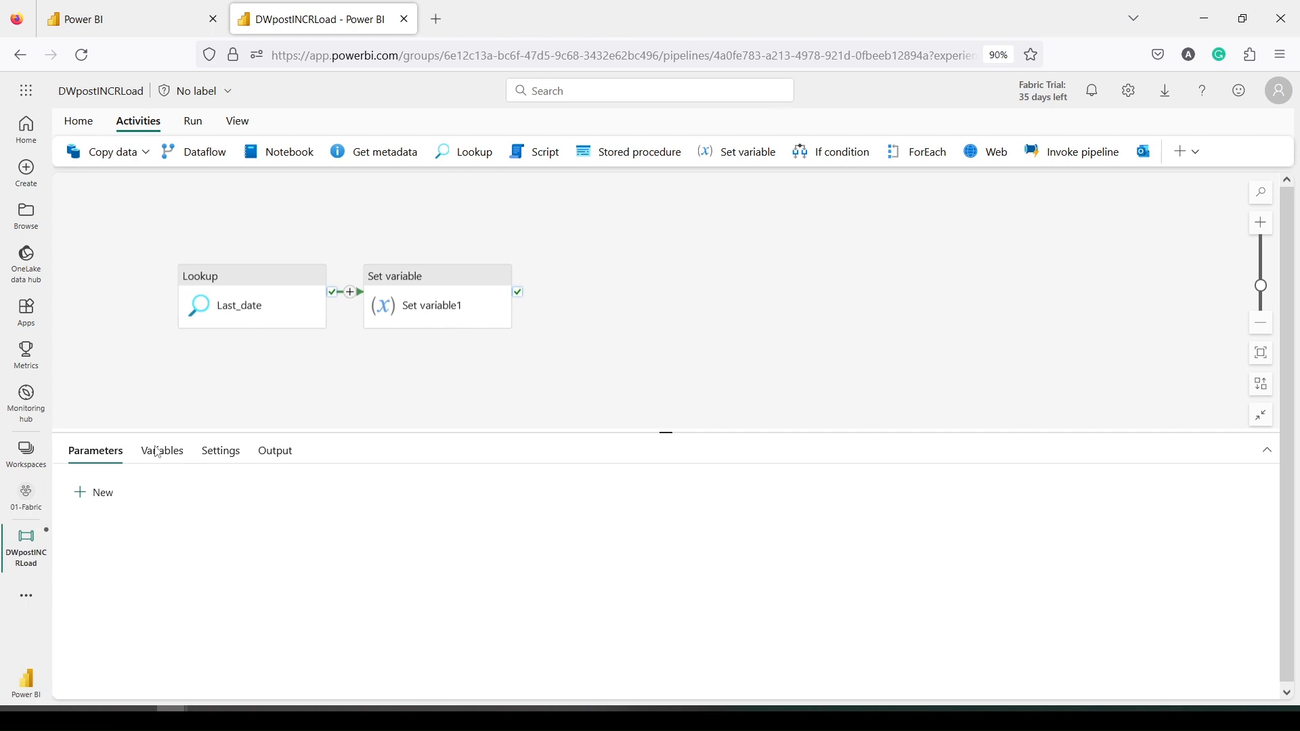
- Create a String pipeline variable named Max_date for the Set variable activity
{"action": "left_click", "coordinate": [445, 287]}
{"action": "left_click", "coordinate": [140, 452]}
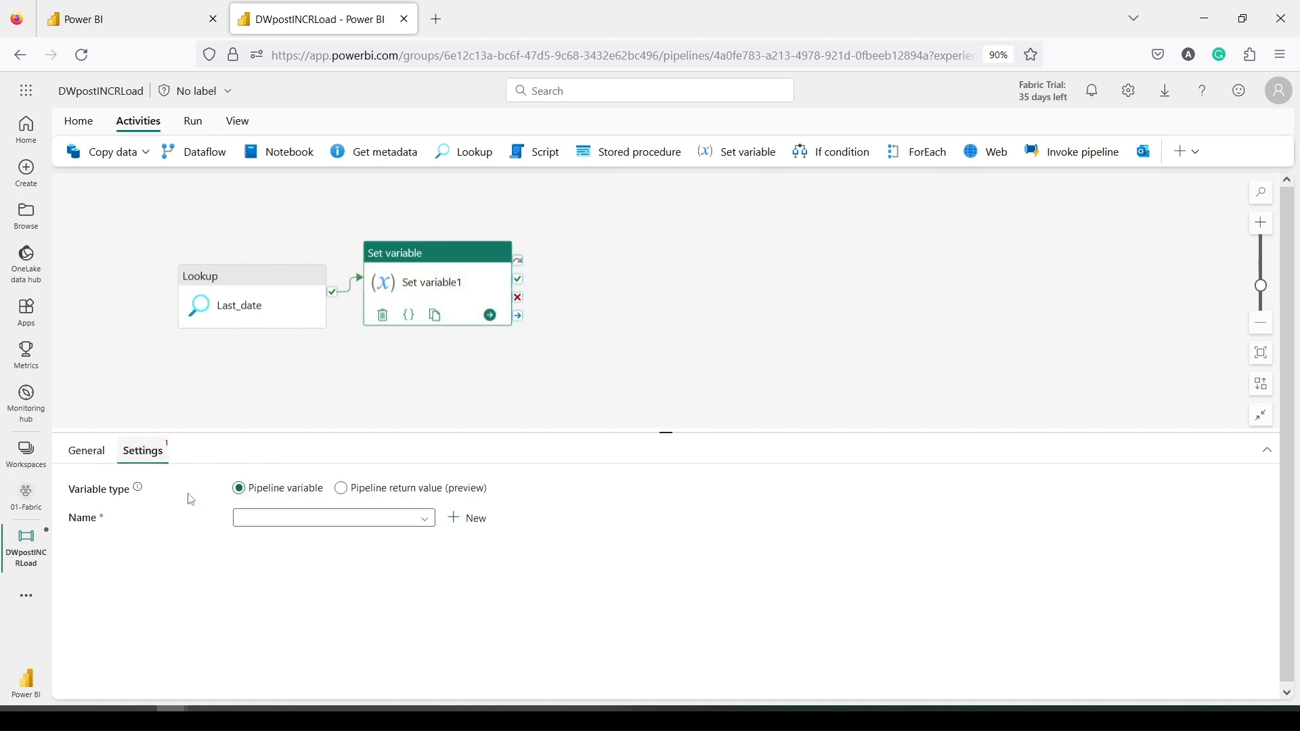
{"action": "left_click", "coordinate": [271, 520]}
{"action": "left_click", "coordinate": [472, 525]}
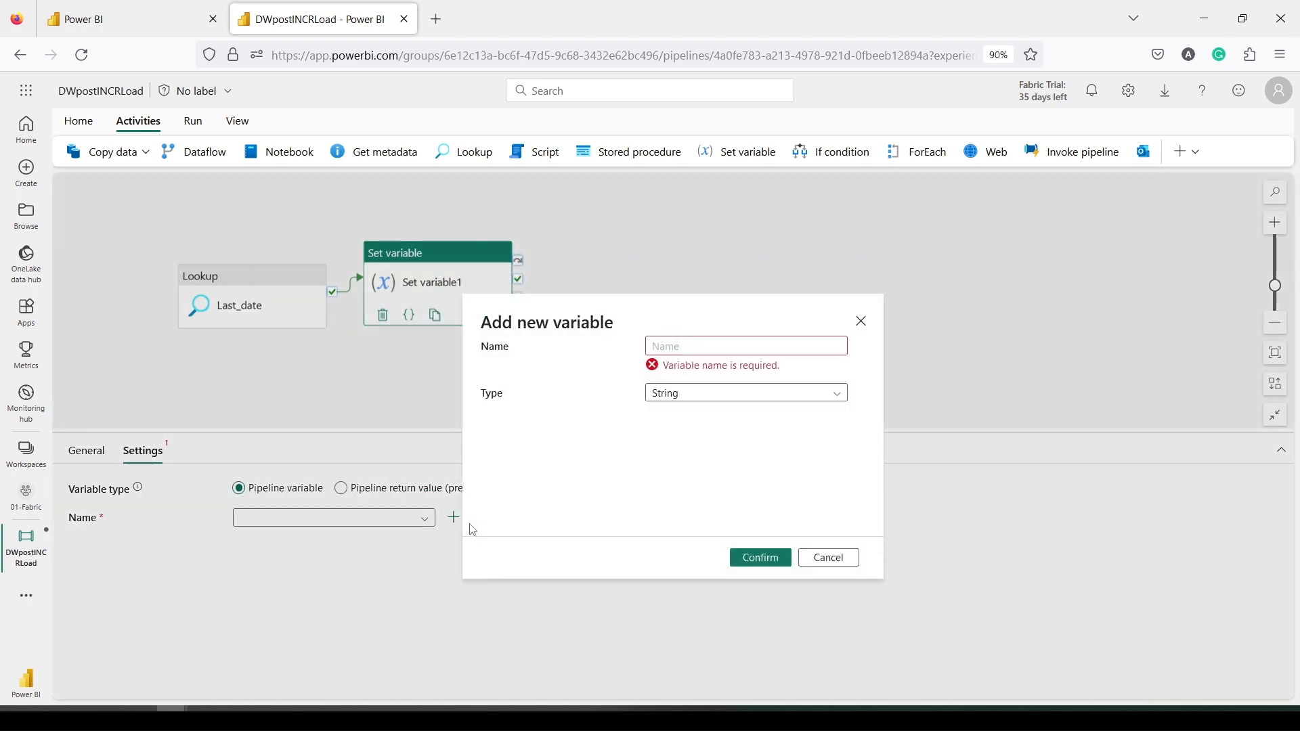
{"action": "left_click", "coordinate": [685, 348]}
{"action": "type", "text": "Max_date"}
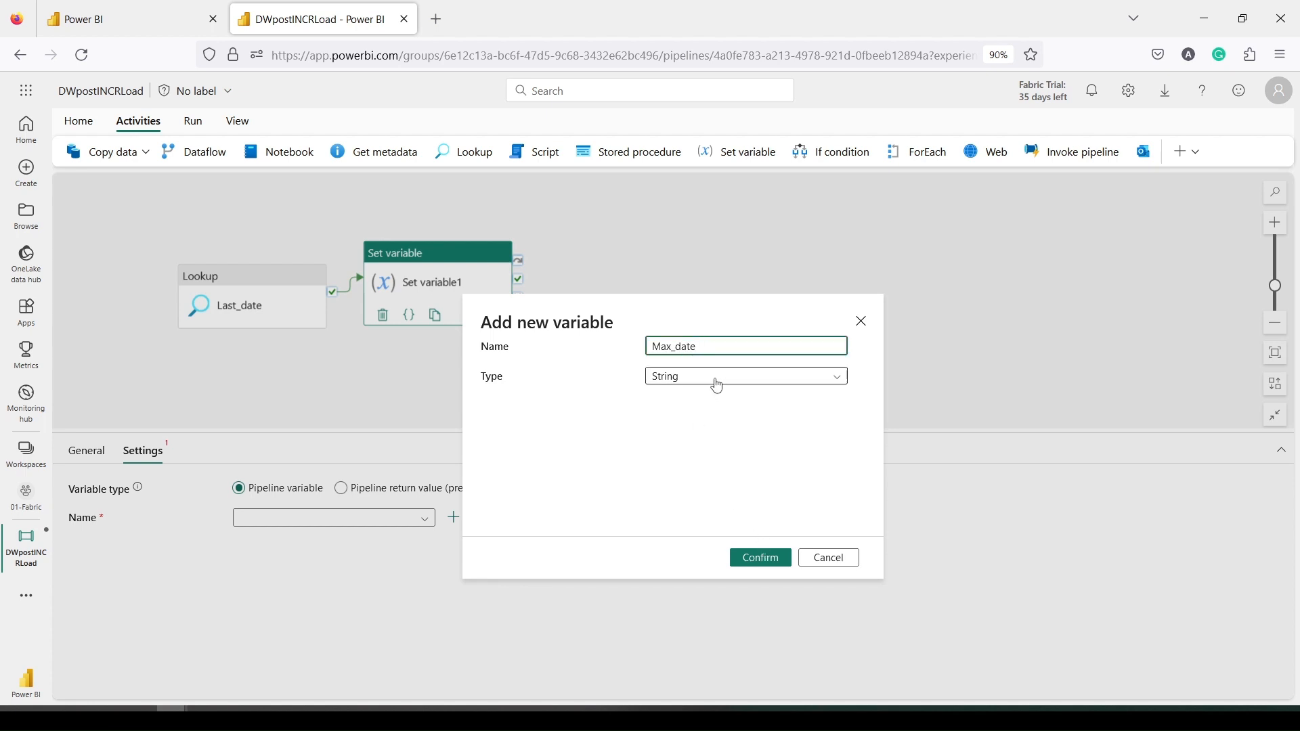
{"action": "left_click", "coordinate": [718, 385]}
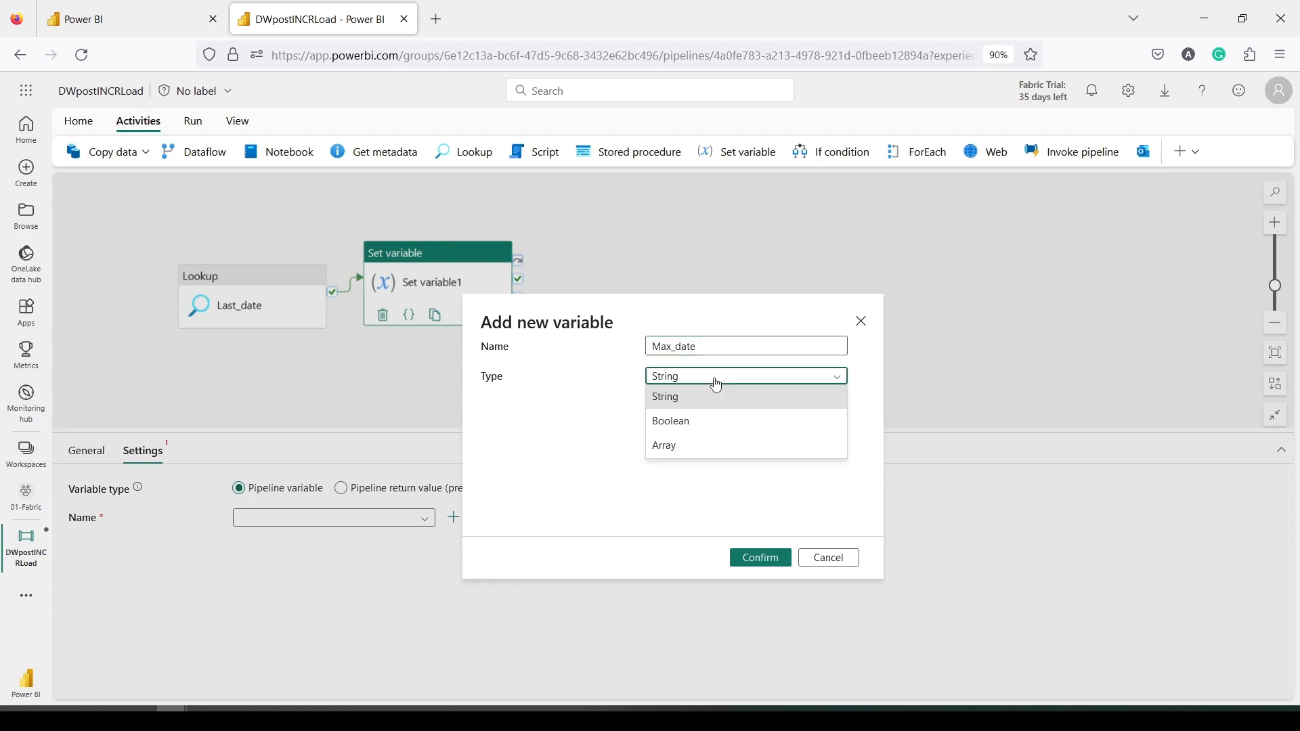
{"action": "left_click", "coordinate": [716, 383]}
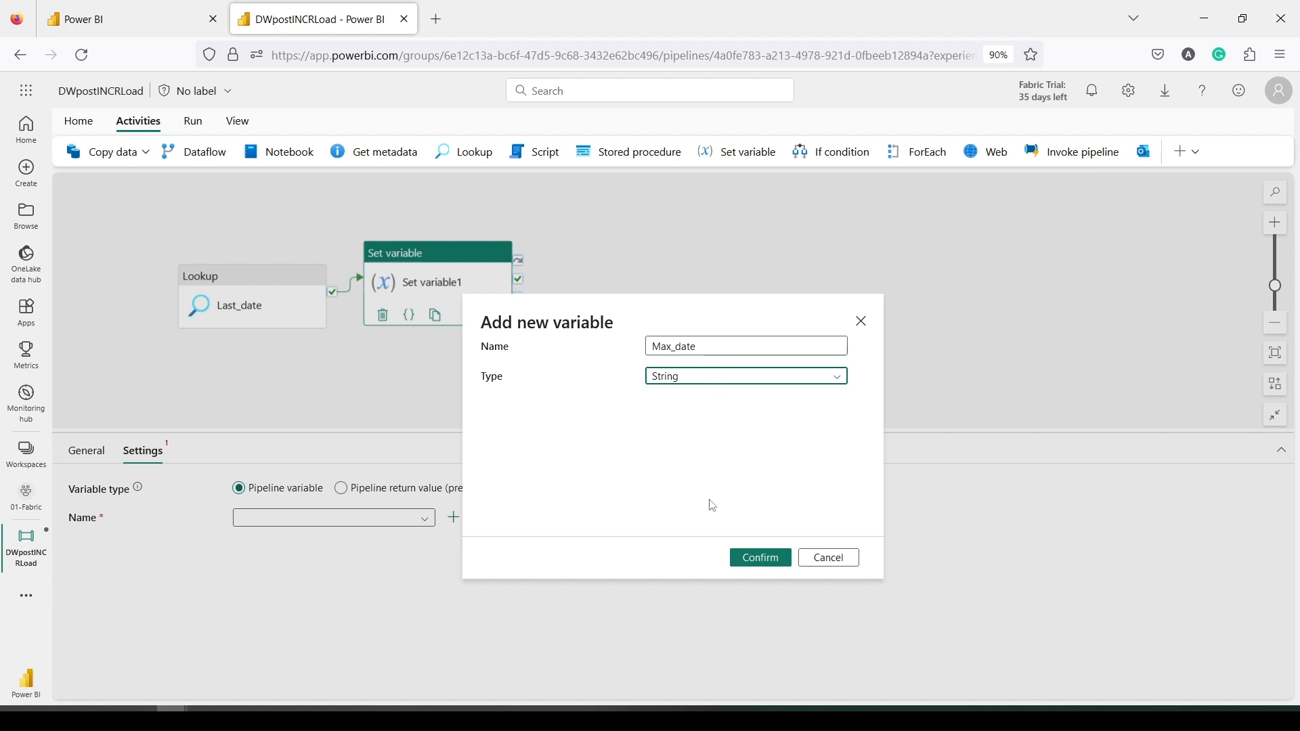
{"action": "left_click", "coordinate": [749, 559]}
{"action": "left_click", "coordinate": [279, 572]}
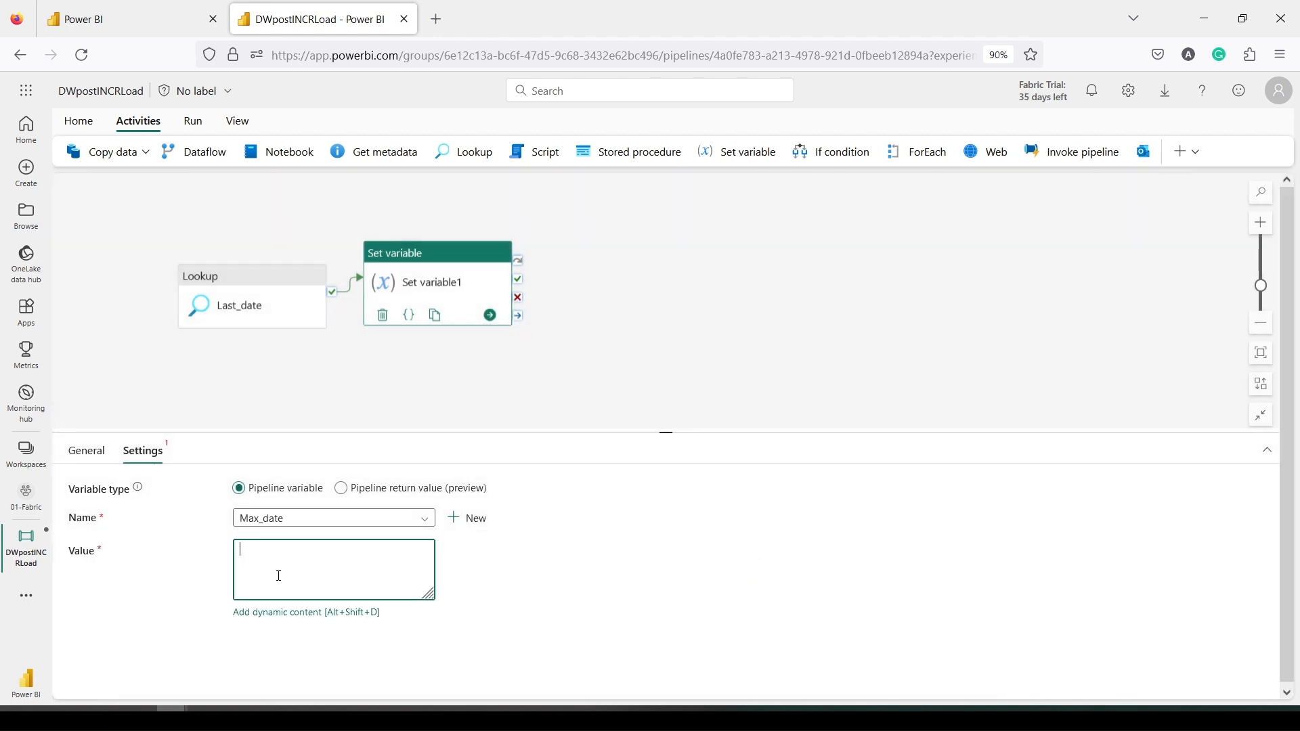
{"action": "left_click", "coordinate": [268, 618]}
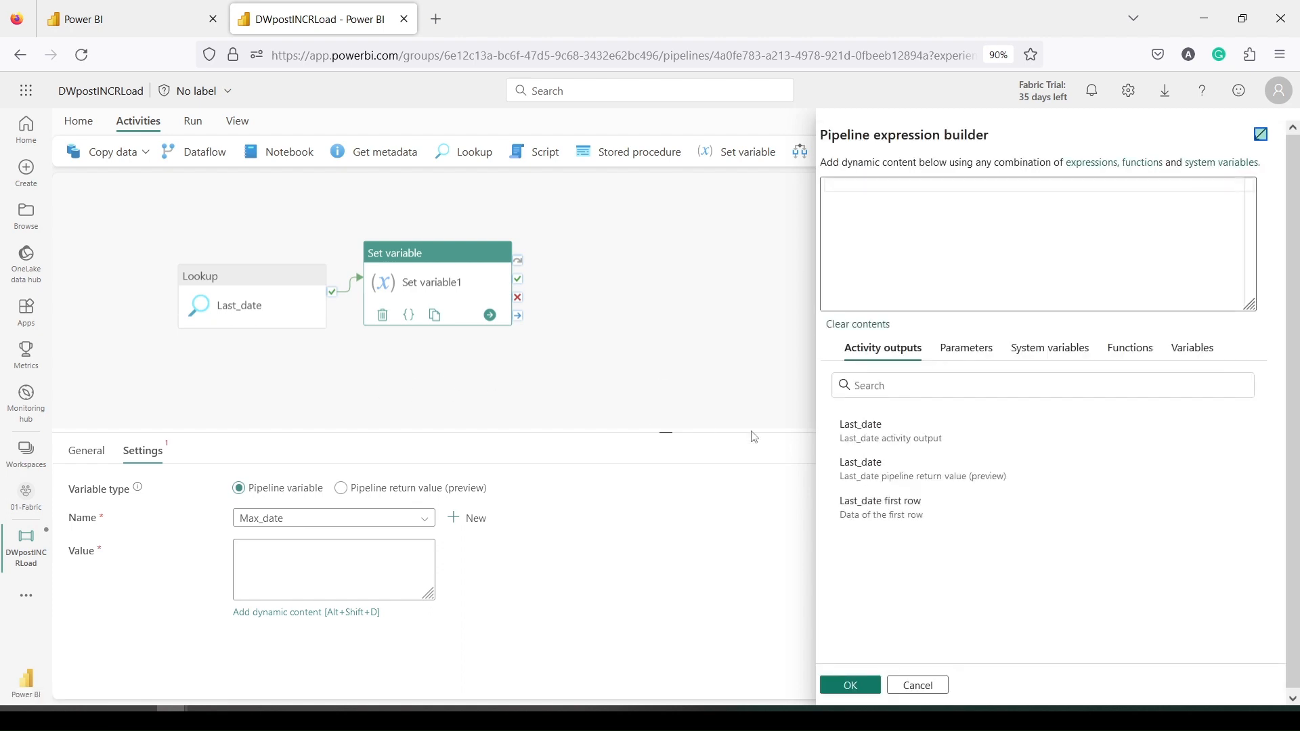
{"action": "left_click", "coordinate": [880, 516]}
{"action": "left_click", "coordinate": [1058, 191]}
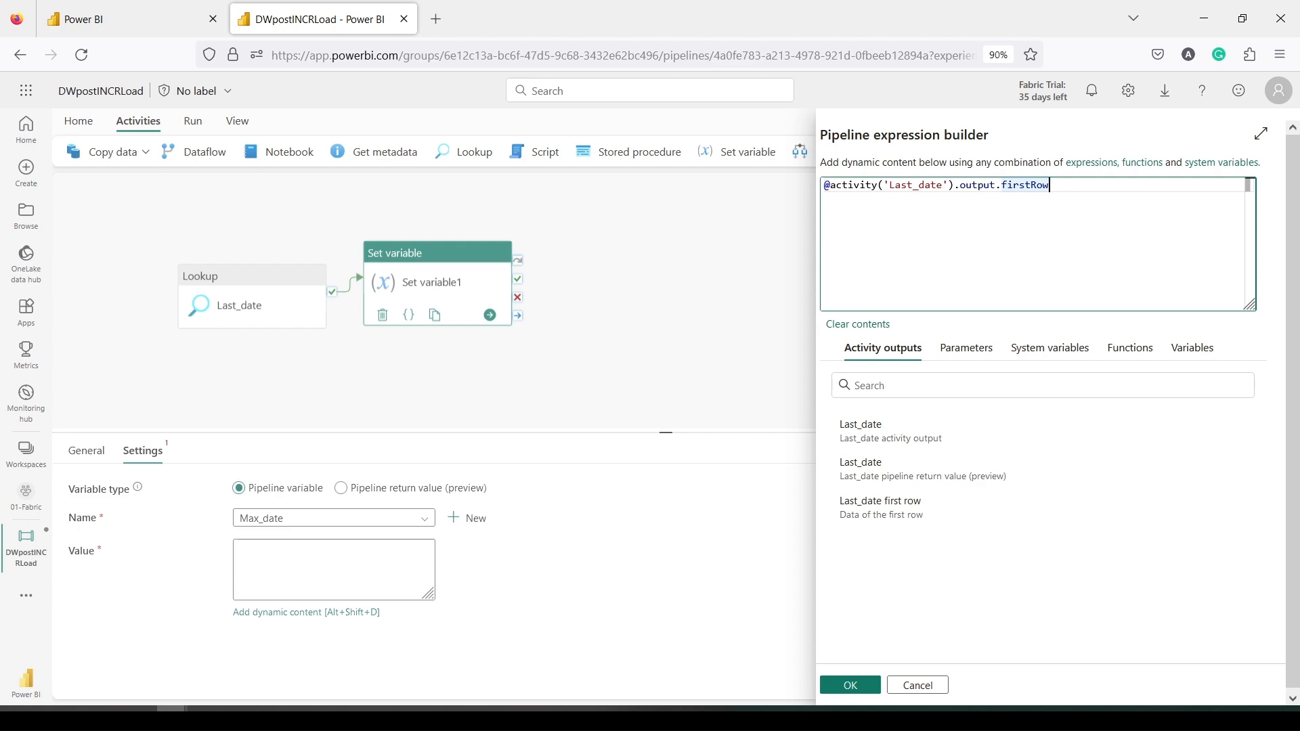
{"action": "key", "text": "alt+Tab"}
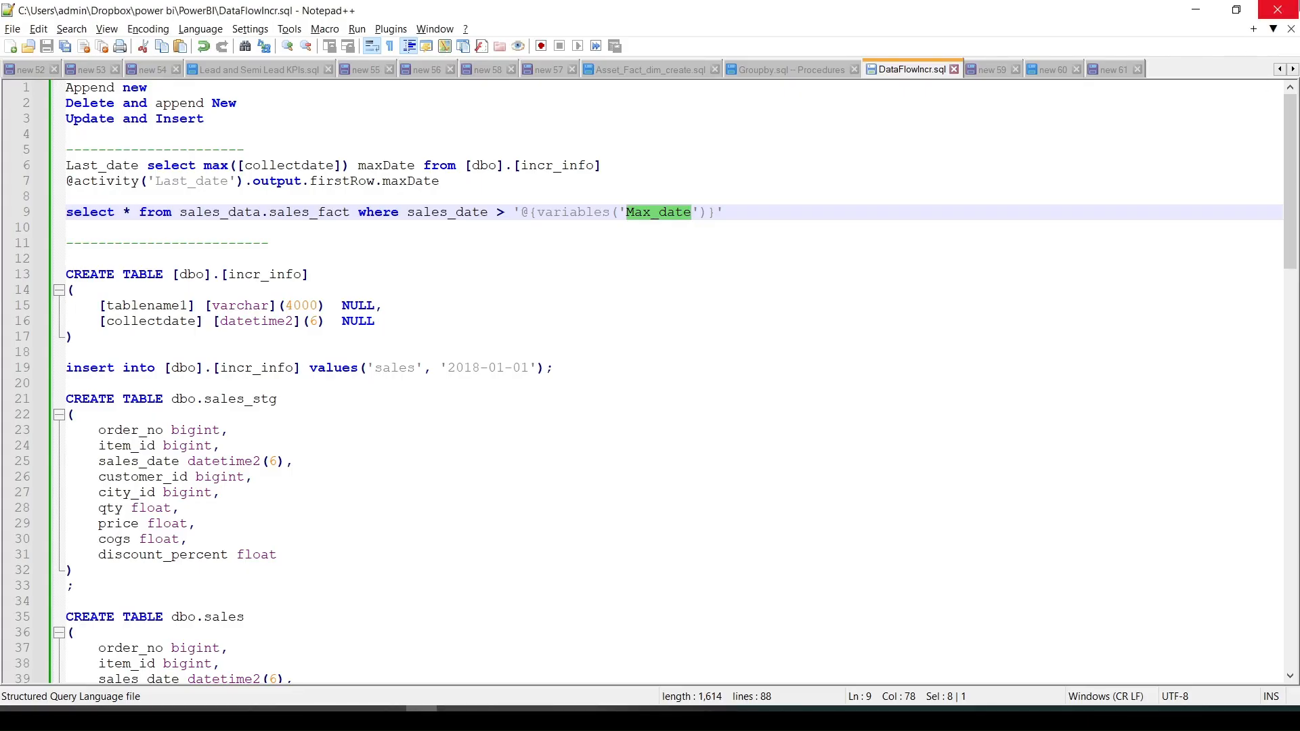
{"action": "double_click", "coordinate": [396, 181]}
{"action": "key", "text": "ctrl+c"}
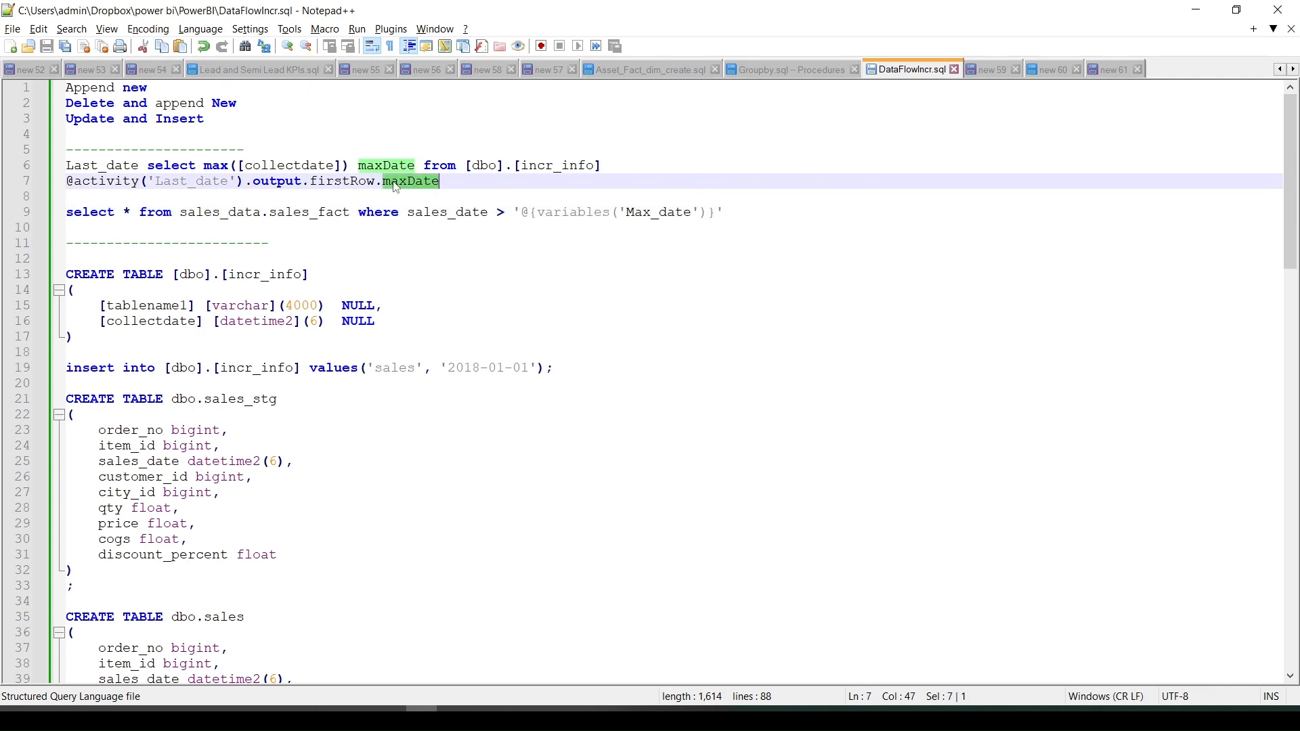
{"action": "key", "text": "alt+Tab"}
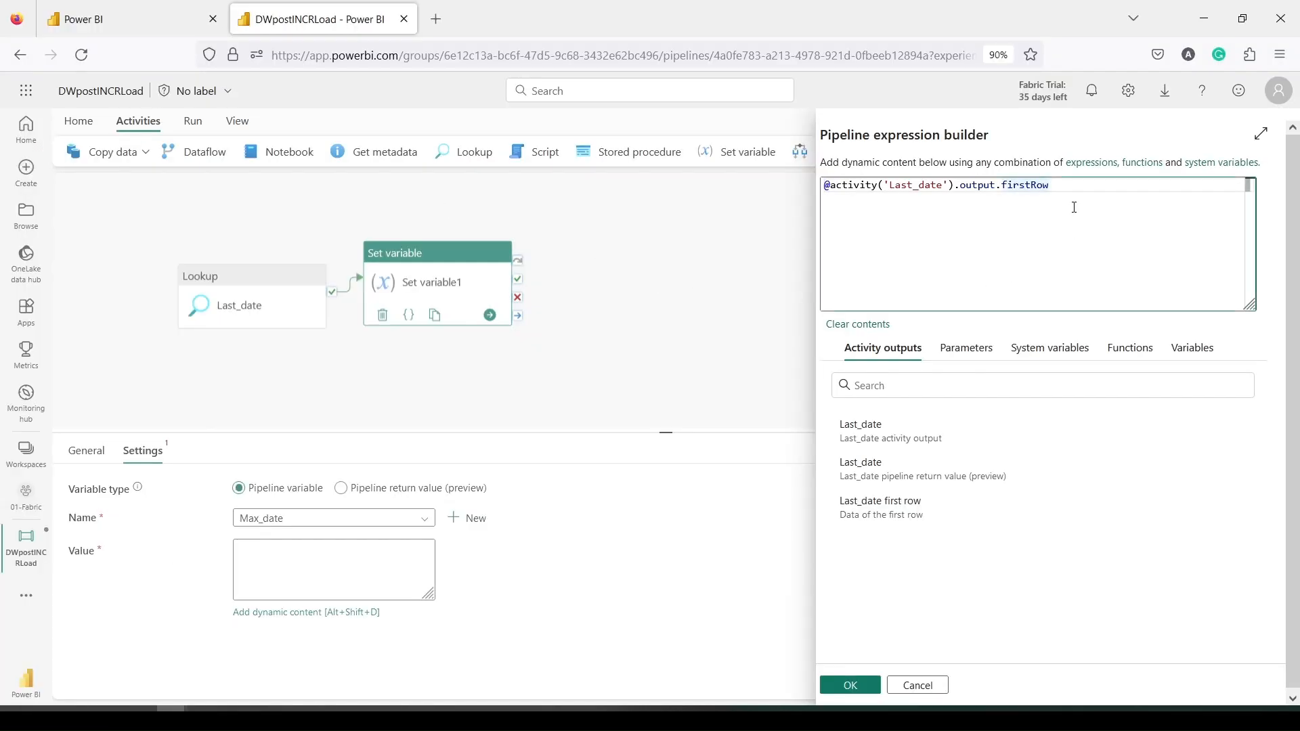
{"action": "type", "text": "."}
{"action": "key", "text": "ctrl+v"}
{"action": "left_click", "coordinate": [848, 684]}
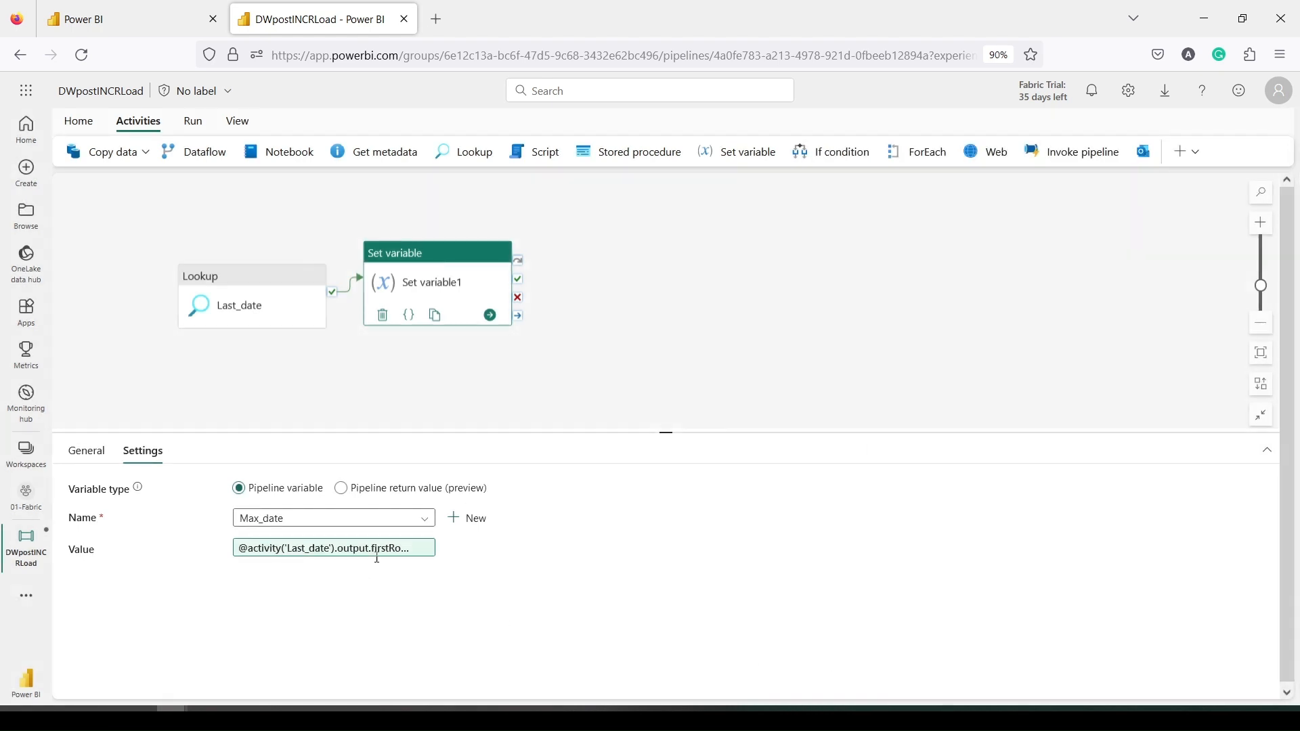
- Save and run the pipeline with the Lookup and Set variable activities
{"action": "left_click", "coordinate": [550, 373]}
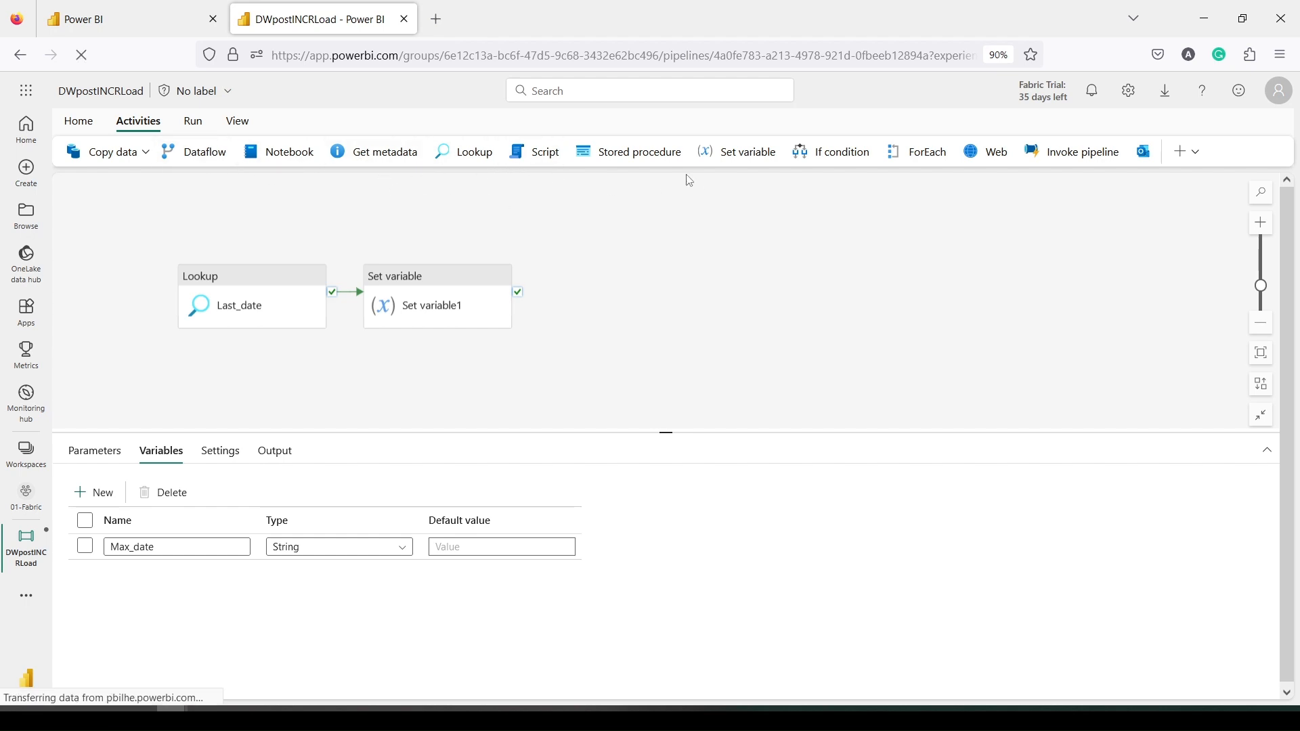
{"action": "left_click", "coordinate": [195, 123]}
{"action": "left_click", "coordinate": [173, 152]}
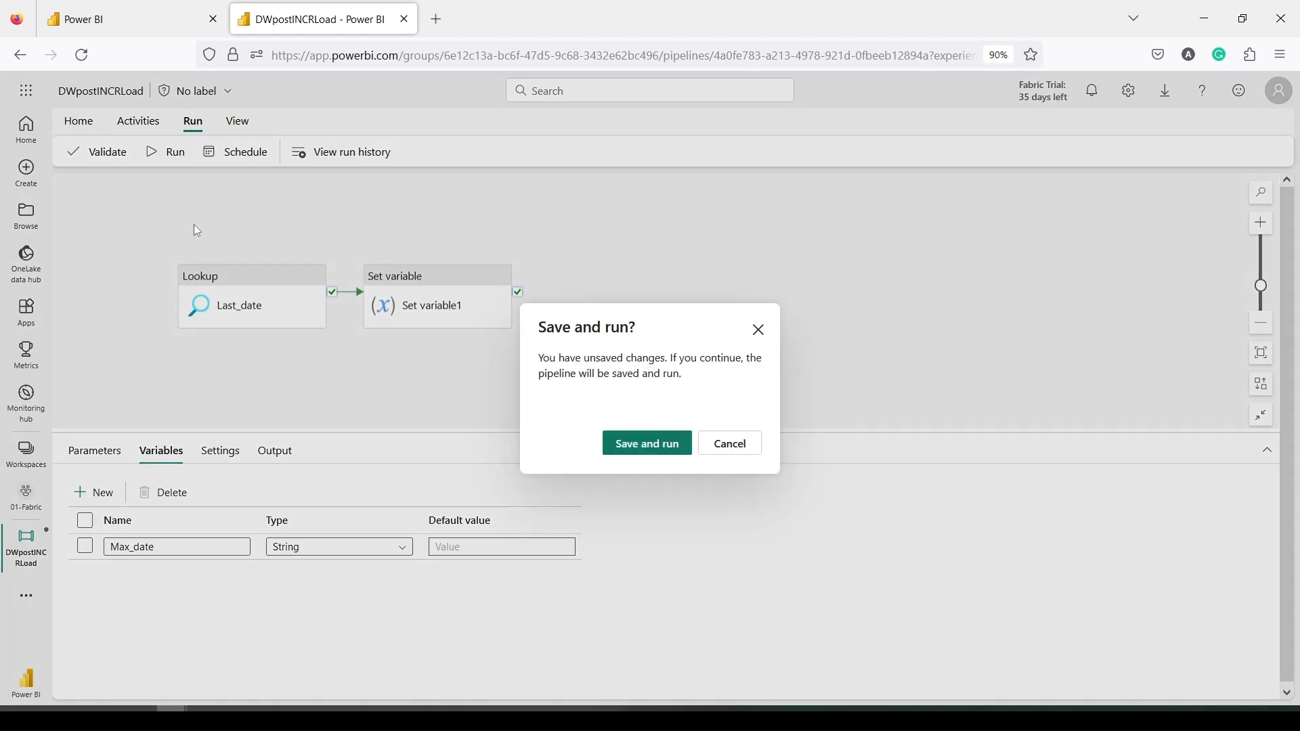
{"action": "left_click", "coordinate": [636, 444]}
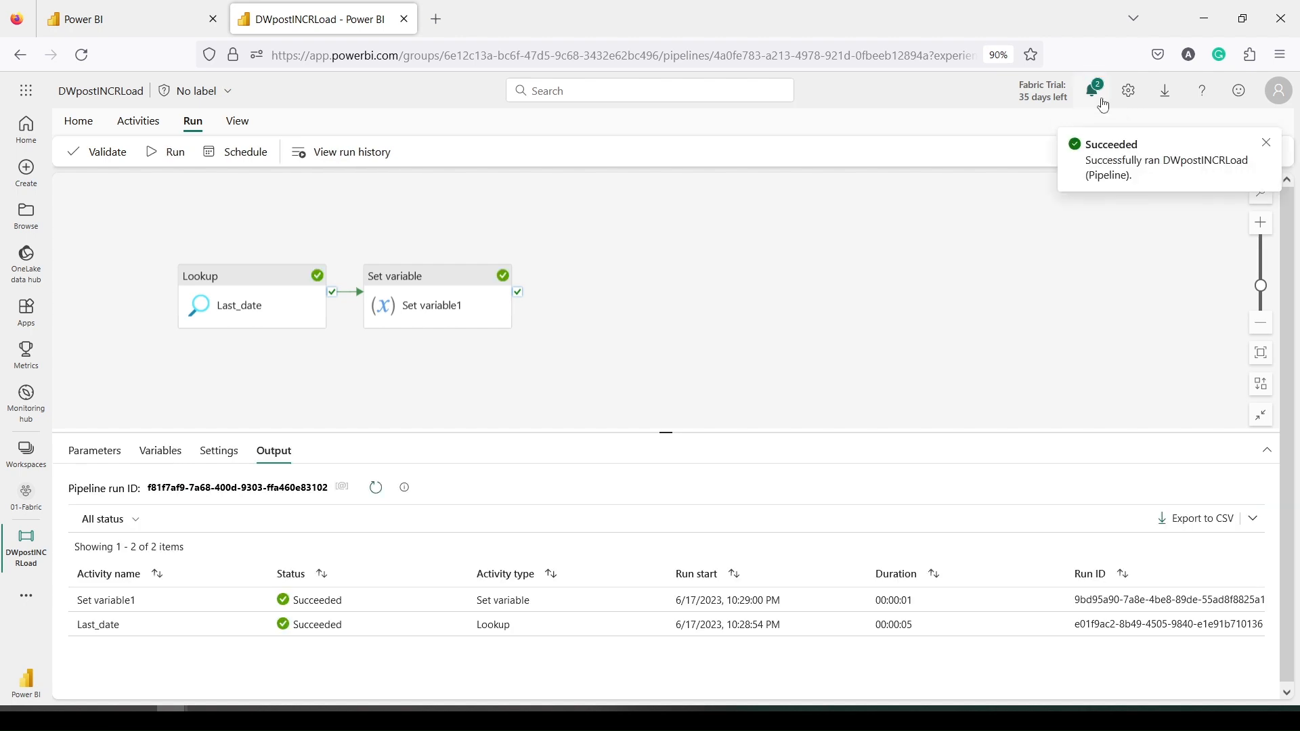
- Inspect the Max_date value in the output of the Set variable1 activity run
{"action": "mouse_move", "coordinate": [231, 604]}
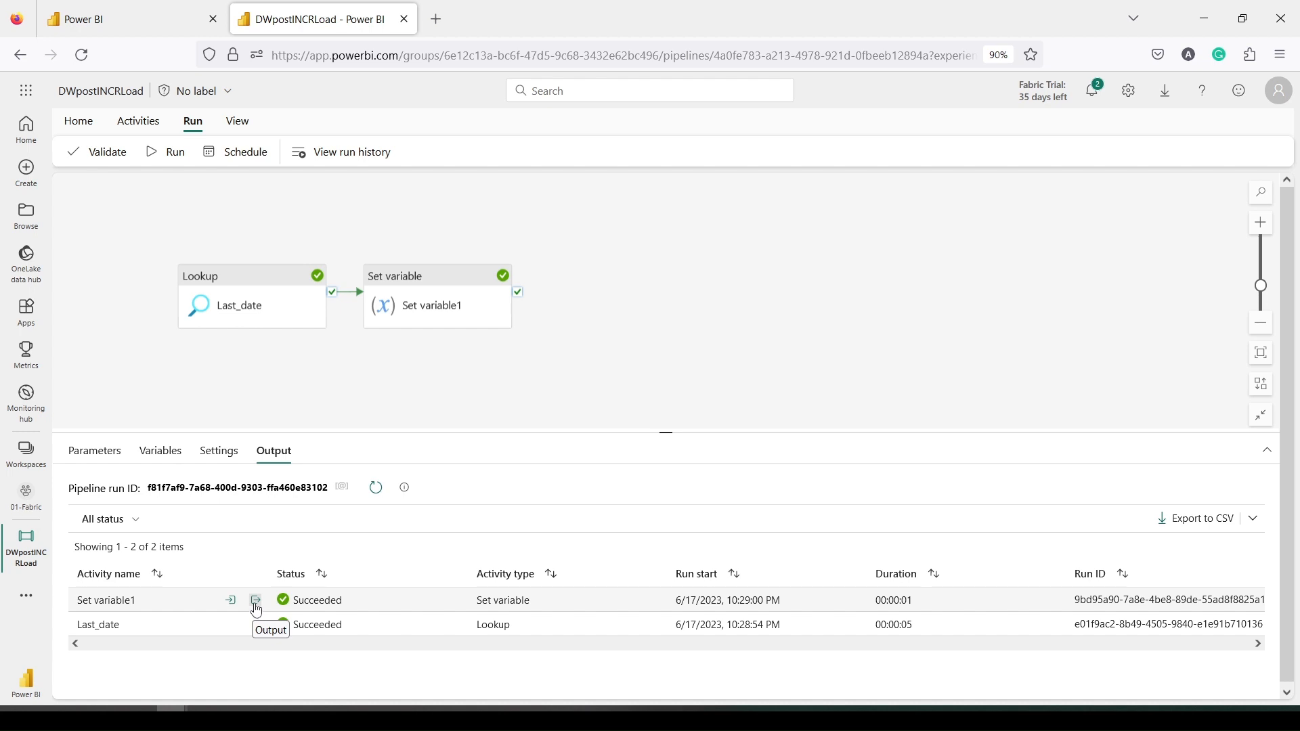
{"action": "left_click", "coordinate": [255, 602]}
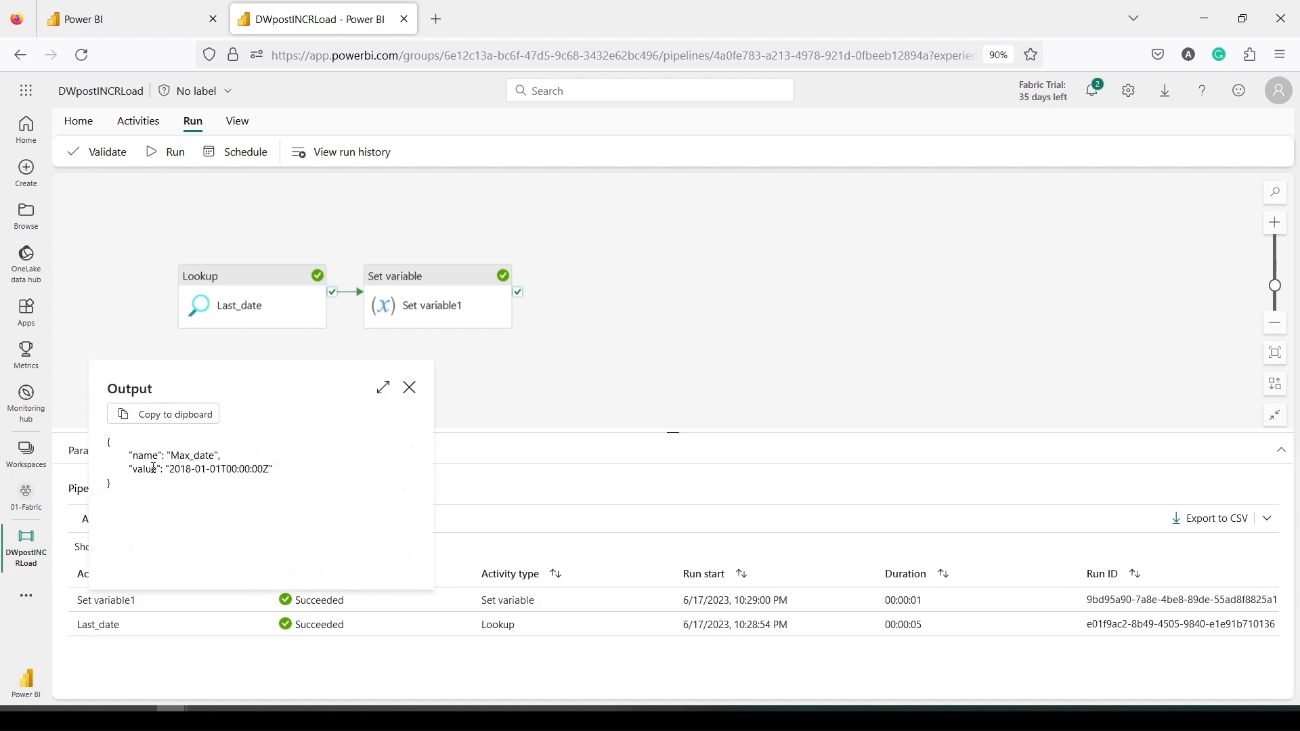
{"action": "left_click", "coordinate": [411, 388]}
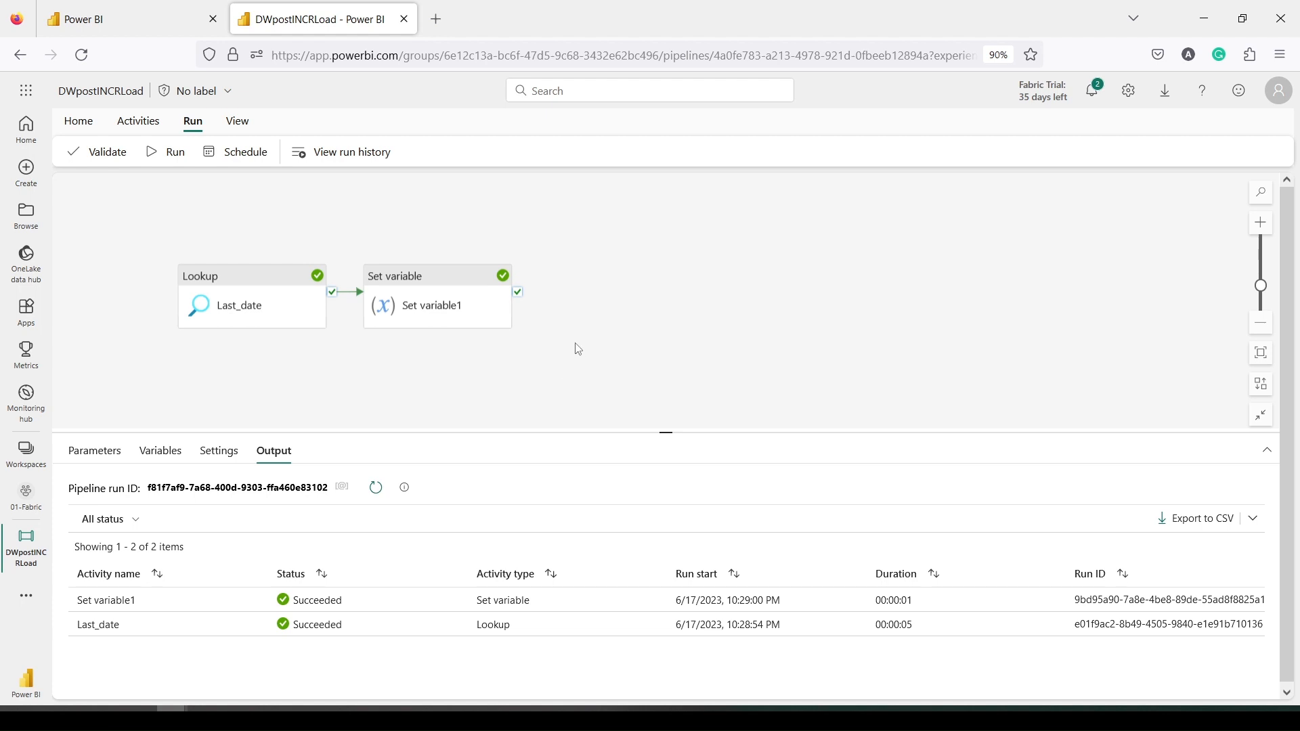
- Add a Copy data activity to the canvas and connect Set variable1's success output to it
{"action": "left_click", "coordinate": [146, 128]}
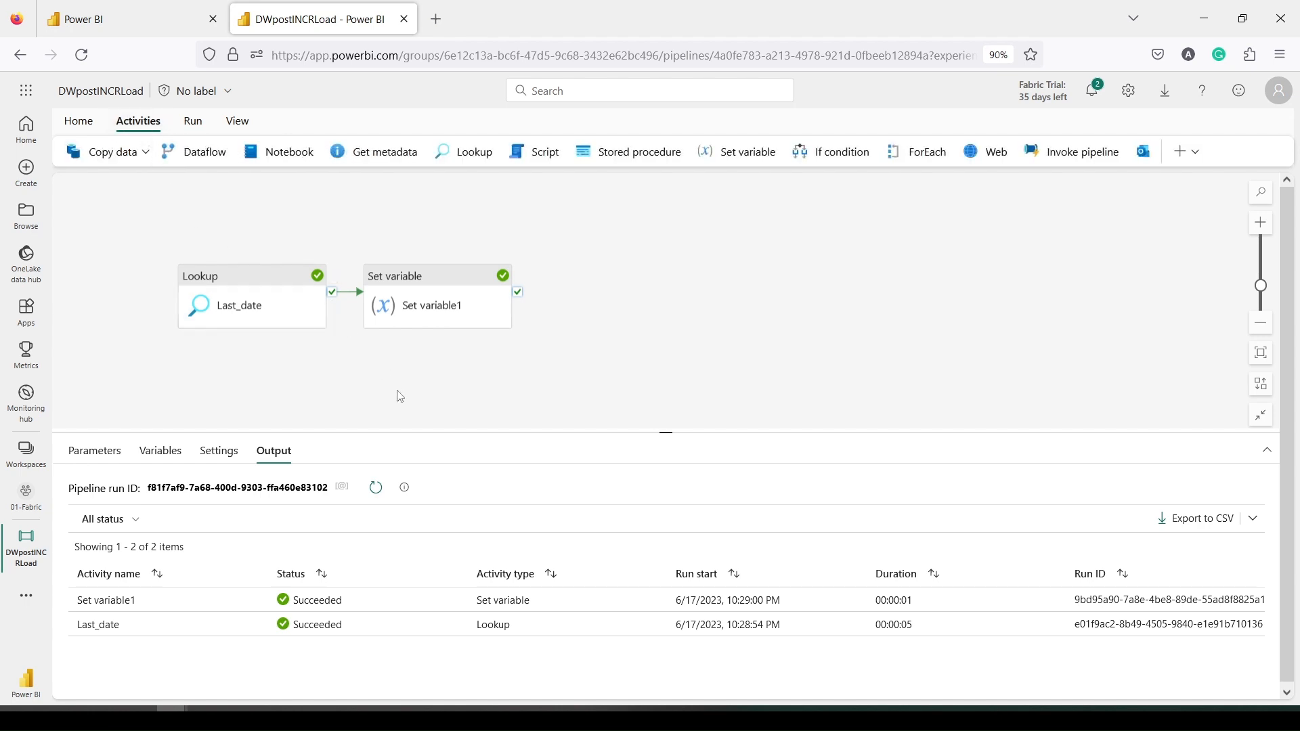
{"action": "left_click", "coordinate": [144, 153]}
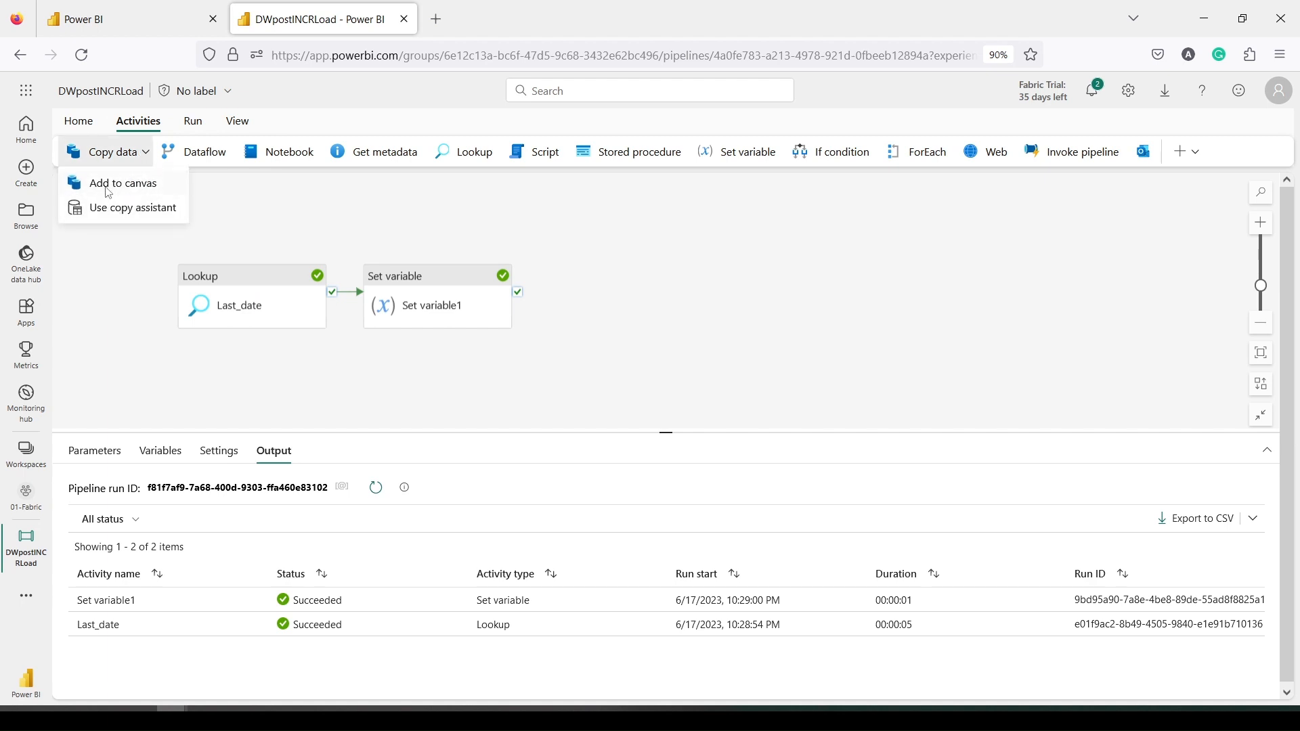
{"action": "left_click", "coordinate": [108, 193]}
{"action": "left_click_drag", "start_coordinate": [618, 264], "coordinate": [684, 262]}
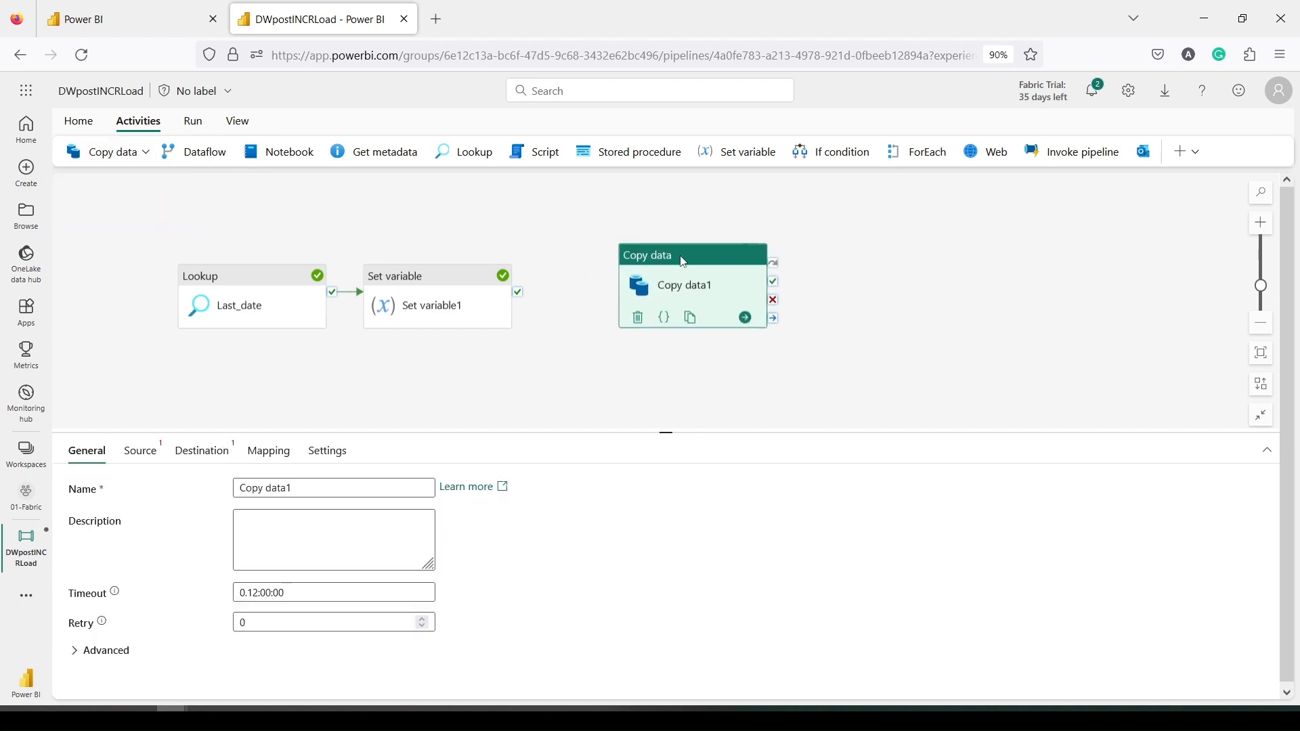
{"action": "left_click_drag", "start_coordinate": [518, 292], "coordinate": [637, 287]}
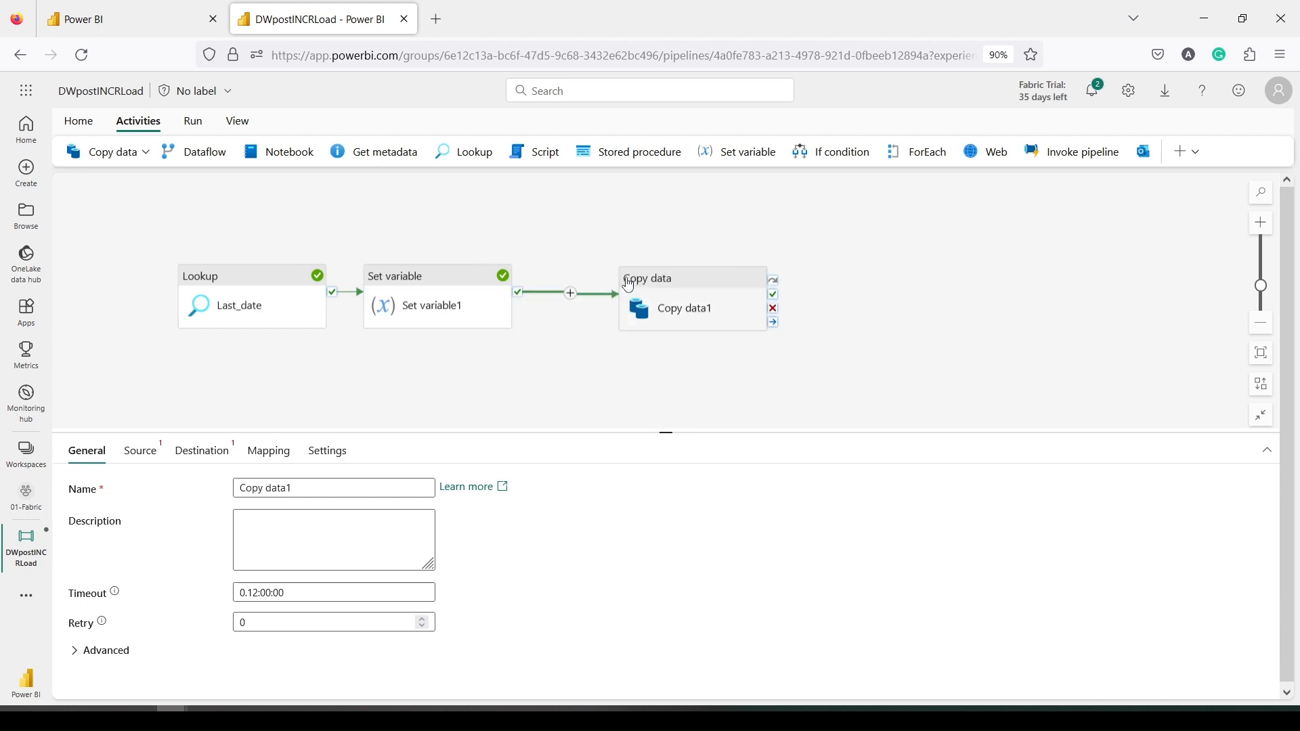
- Set Copy data1's source to the external test_sales_pgsql connection with connection type PostgreSQL
{"action": "left_click", "coordinate": [721, 317]}
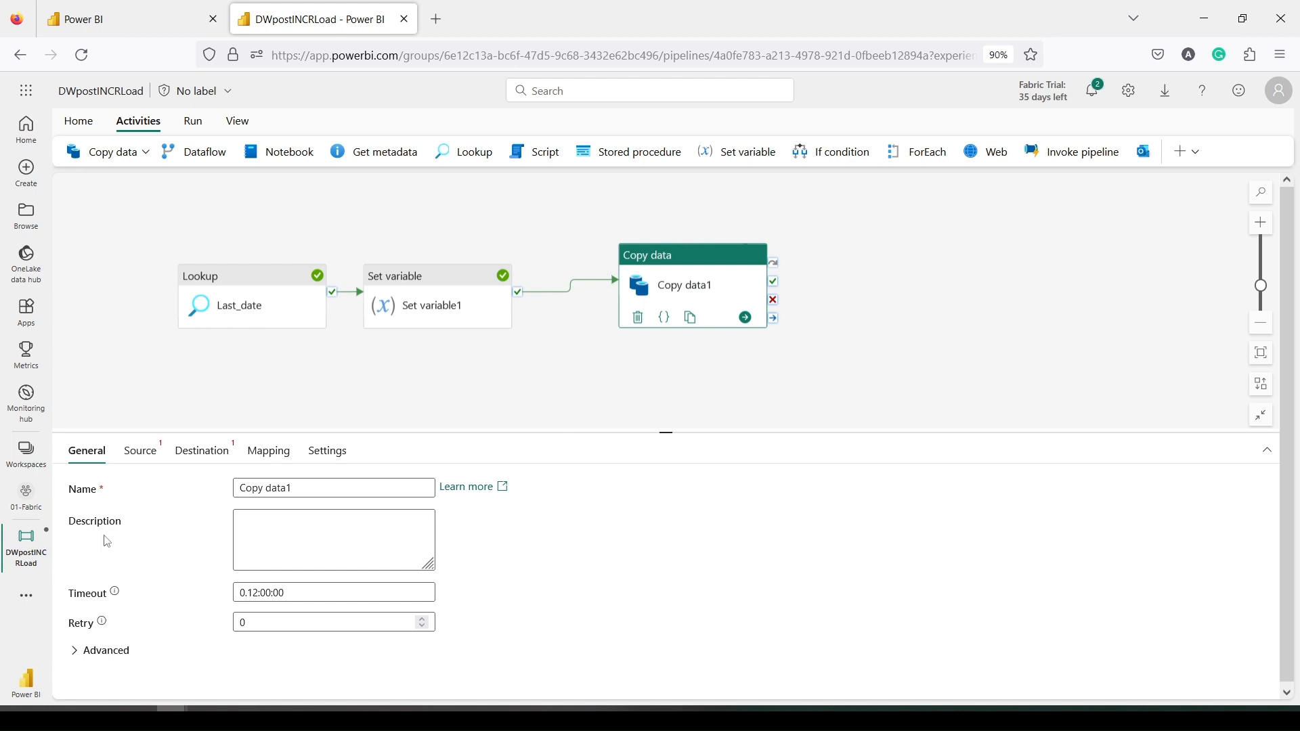
{"action": "left_click", "coordinate": [140, 451]}
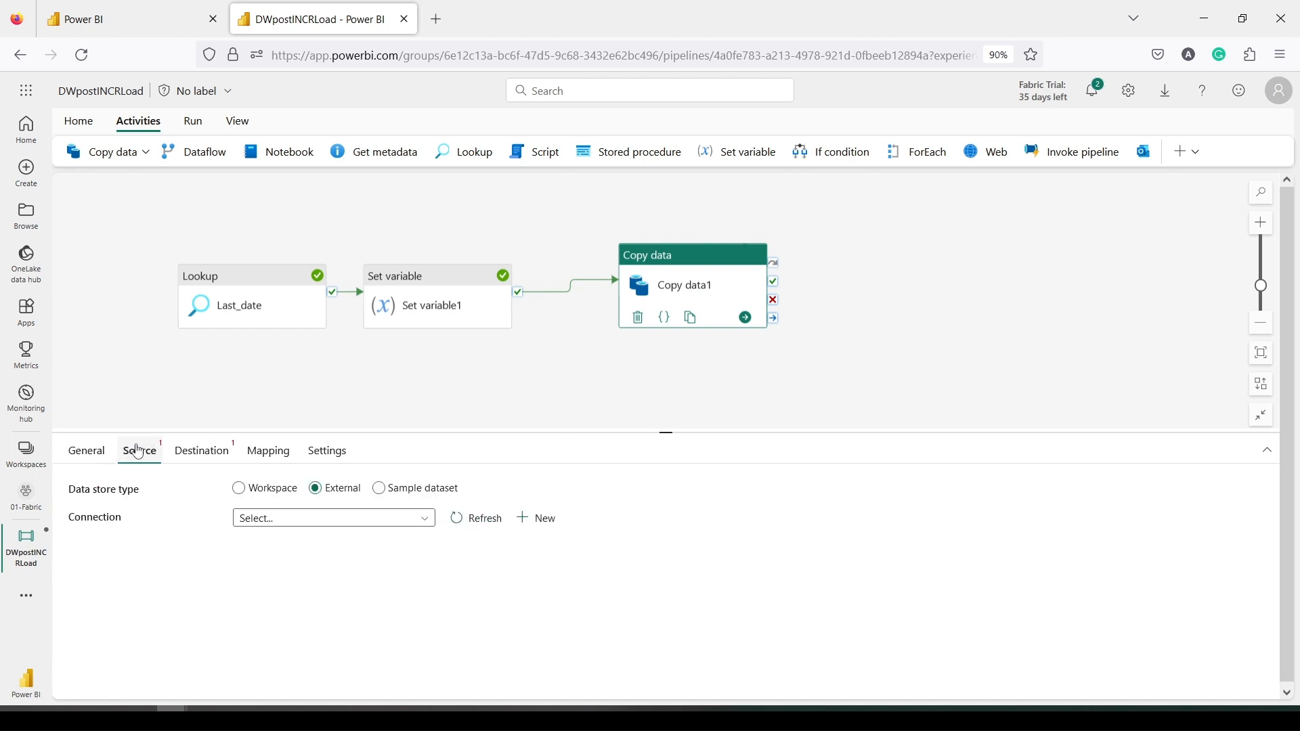
{"action": "left_click", "coordinate": [306, 519]}
{"action": "scroll", "coordinate": [313, 612], "scroll_direction": "down", "scroll_amount": 5}
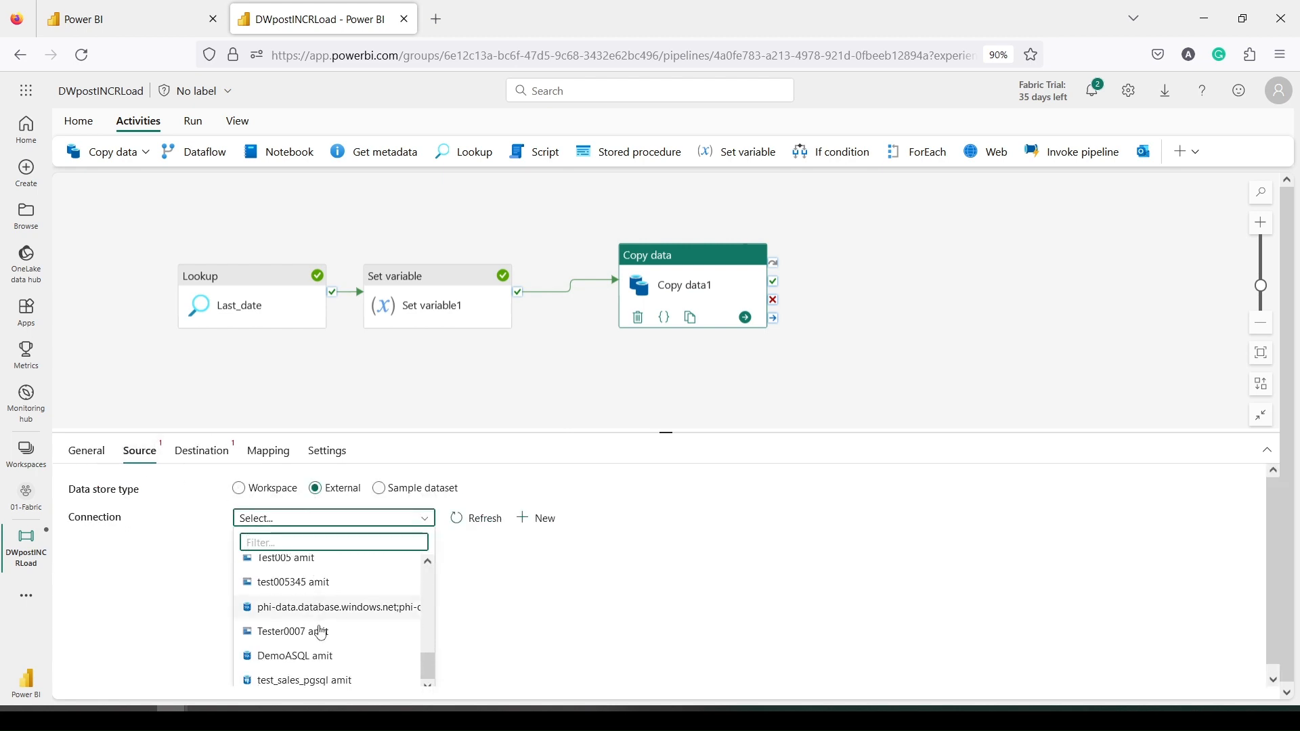
{"action": "scroll", "coordinate": [318, 650], "scroll_direction": "down", "scroll_amount": 1}
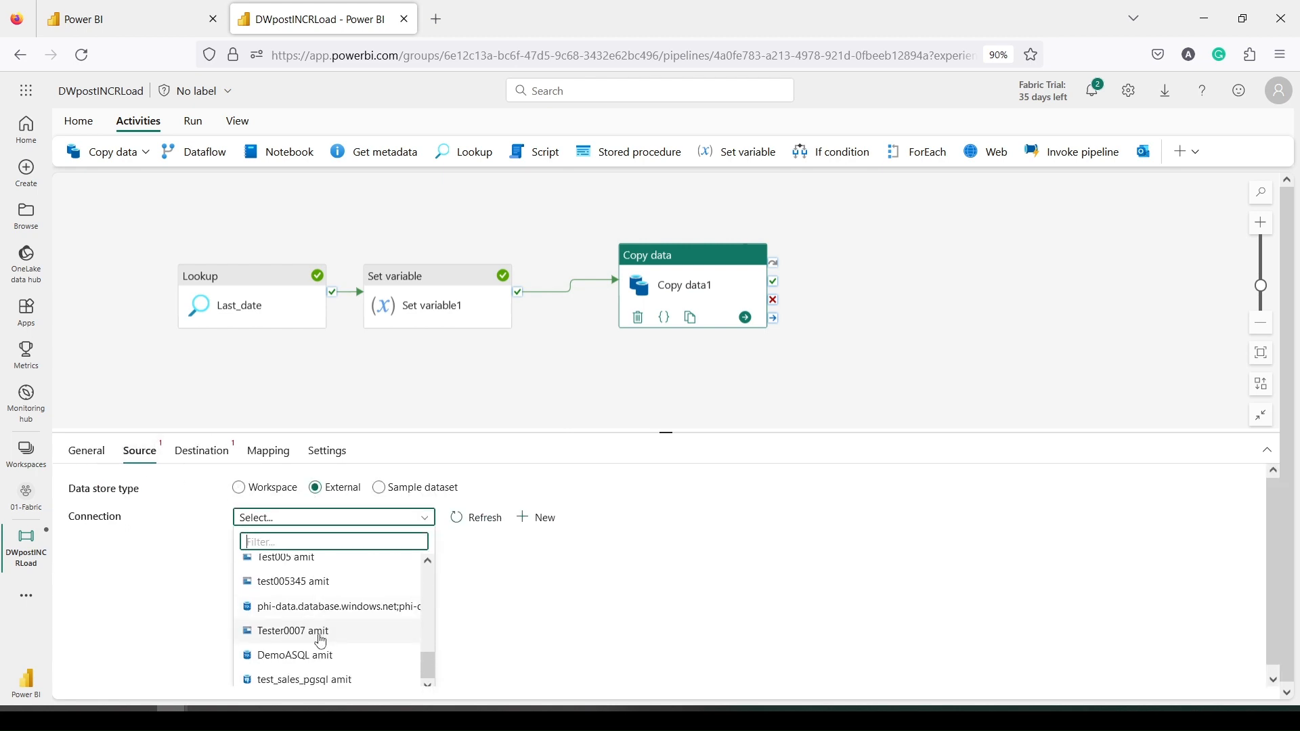
{"action": "left_click", "coordinate": [315, 674]}
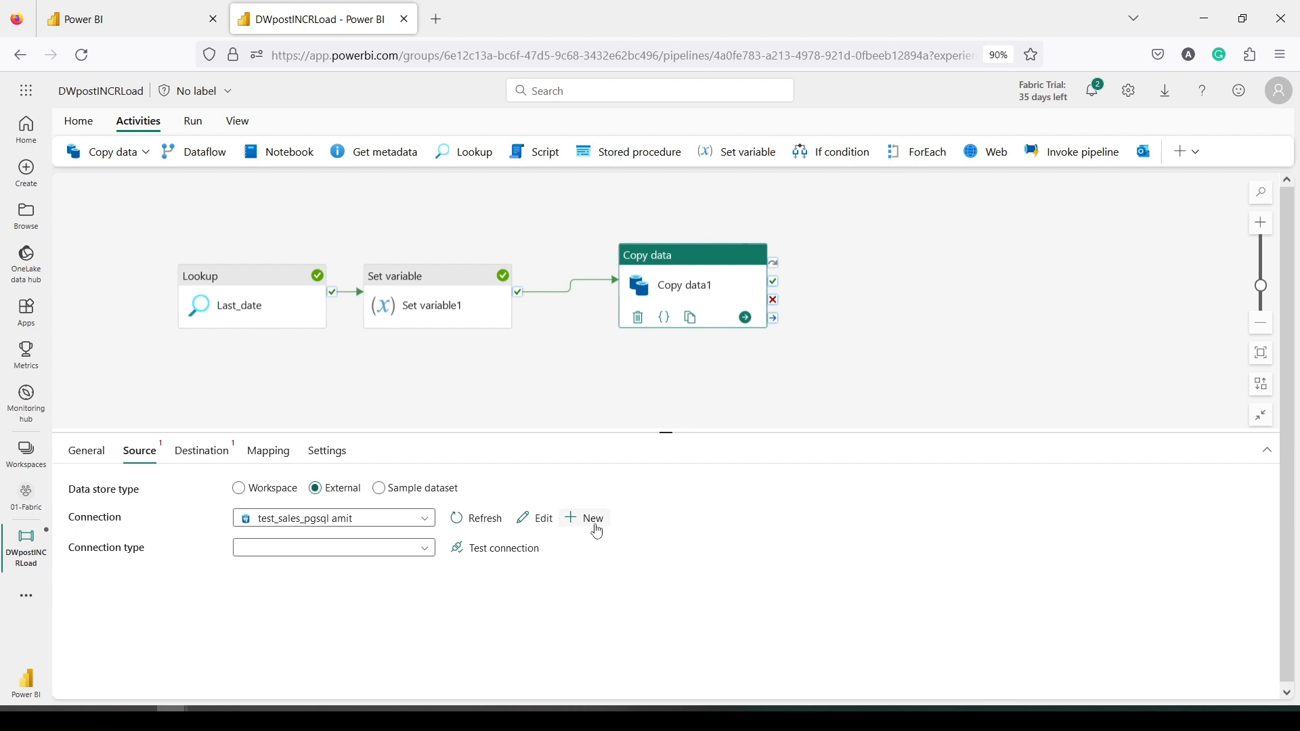
{"action": "left_click", "coordinate": [346, 550]}
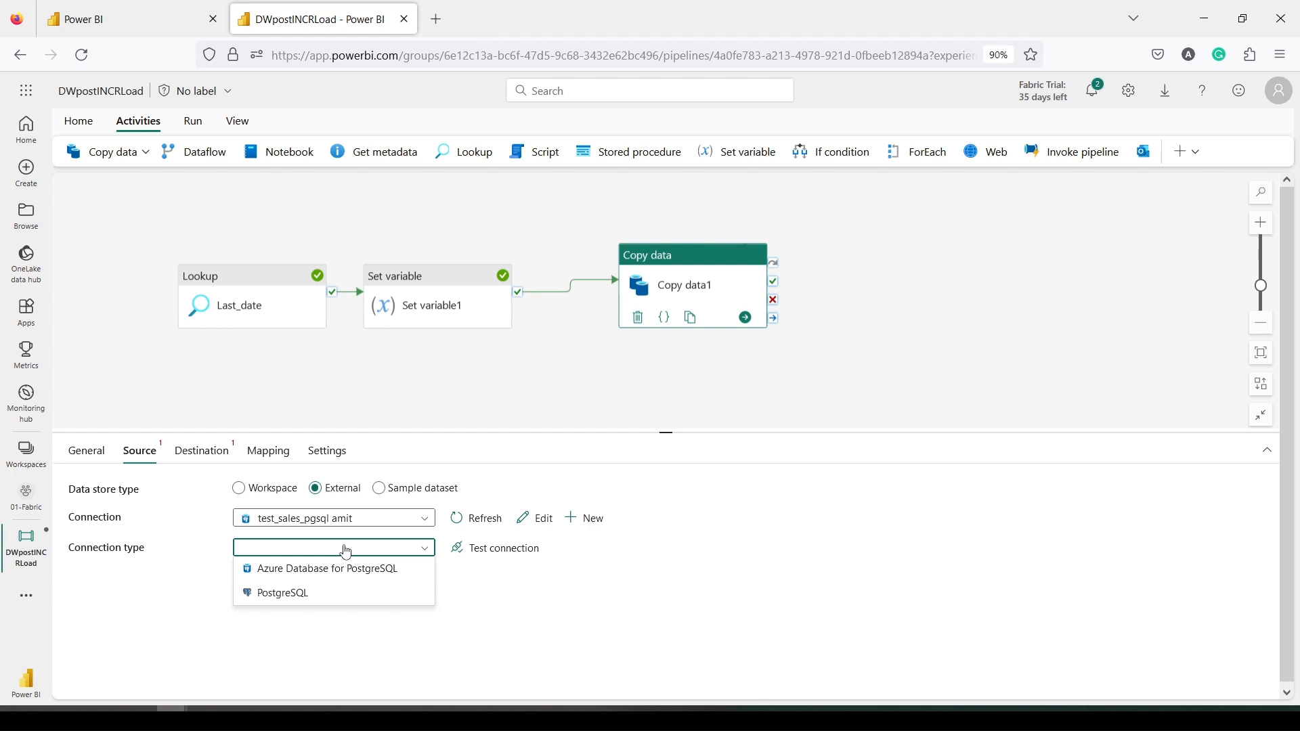
{"action": "left_click", "coordinate": [282, 594]}
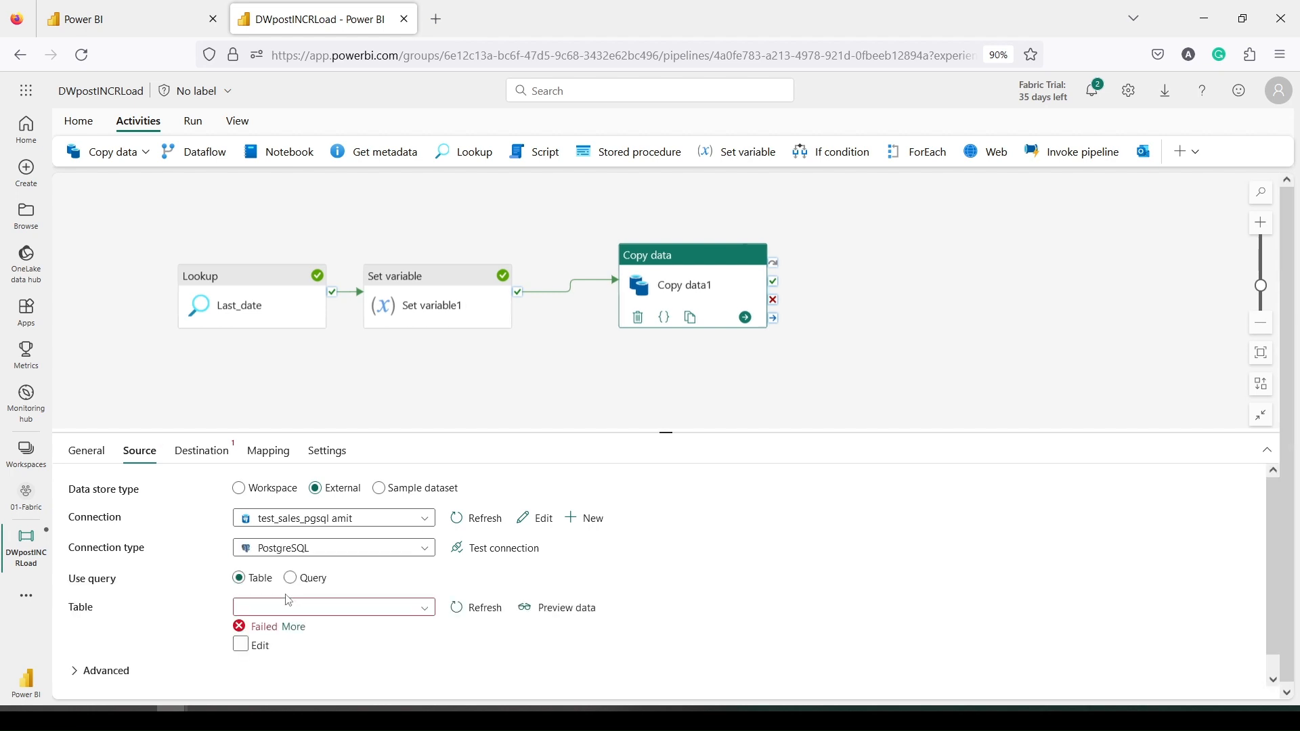
- Switch Copy data1's source from table to query and open the expression builder for the query text
{"action": "left_click", "coordinate": [289, 578]}
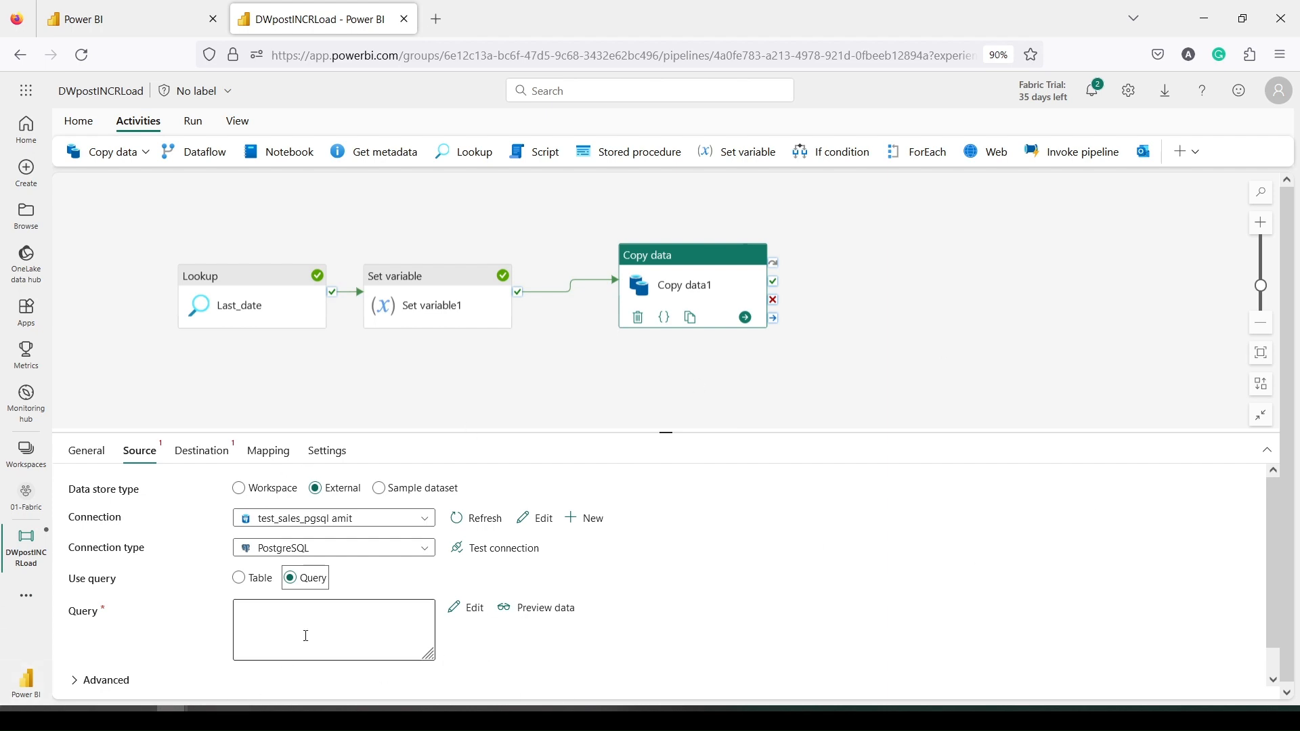
{"action": "left_click", "coordinate": [278, 633]}
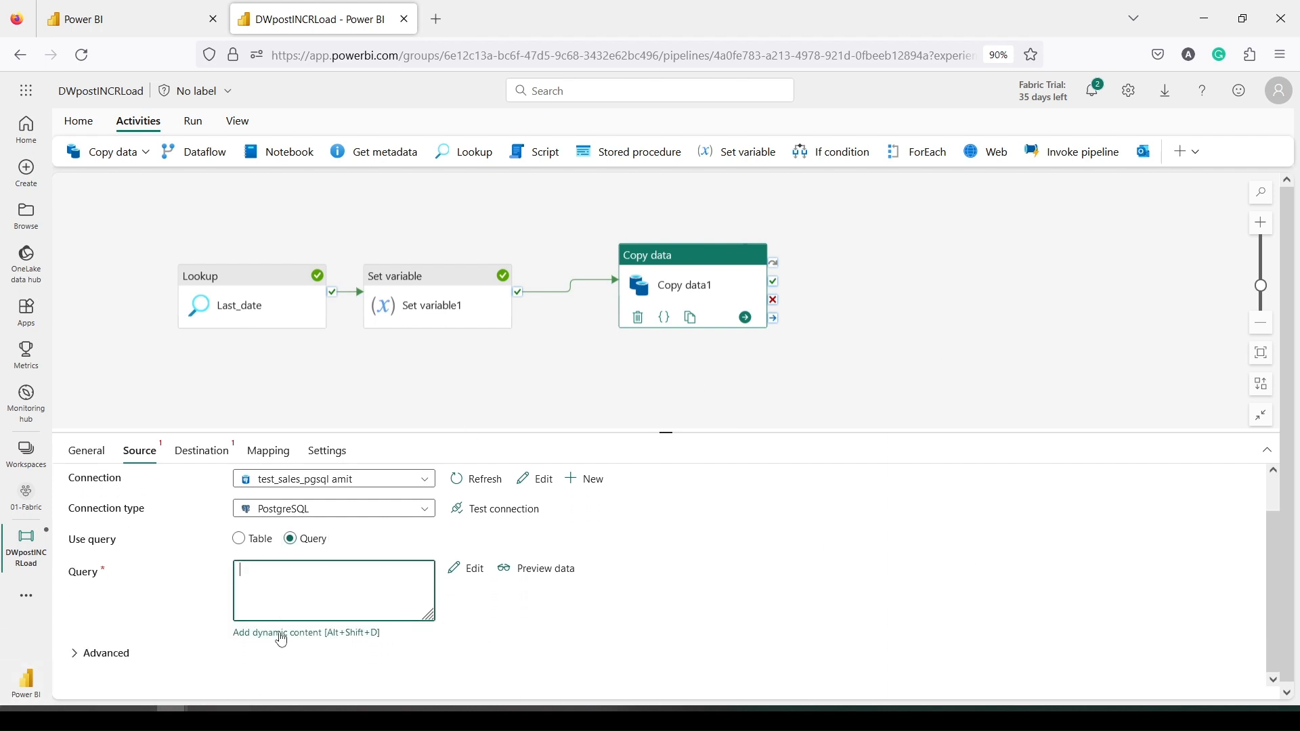
{"action": "left_click", "coordinate": [281, 633]}
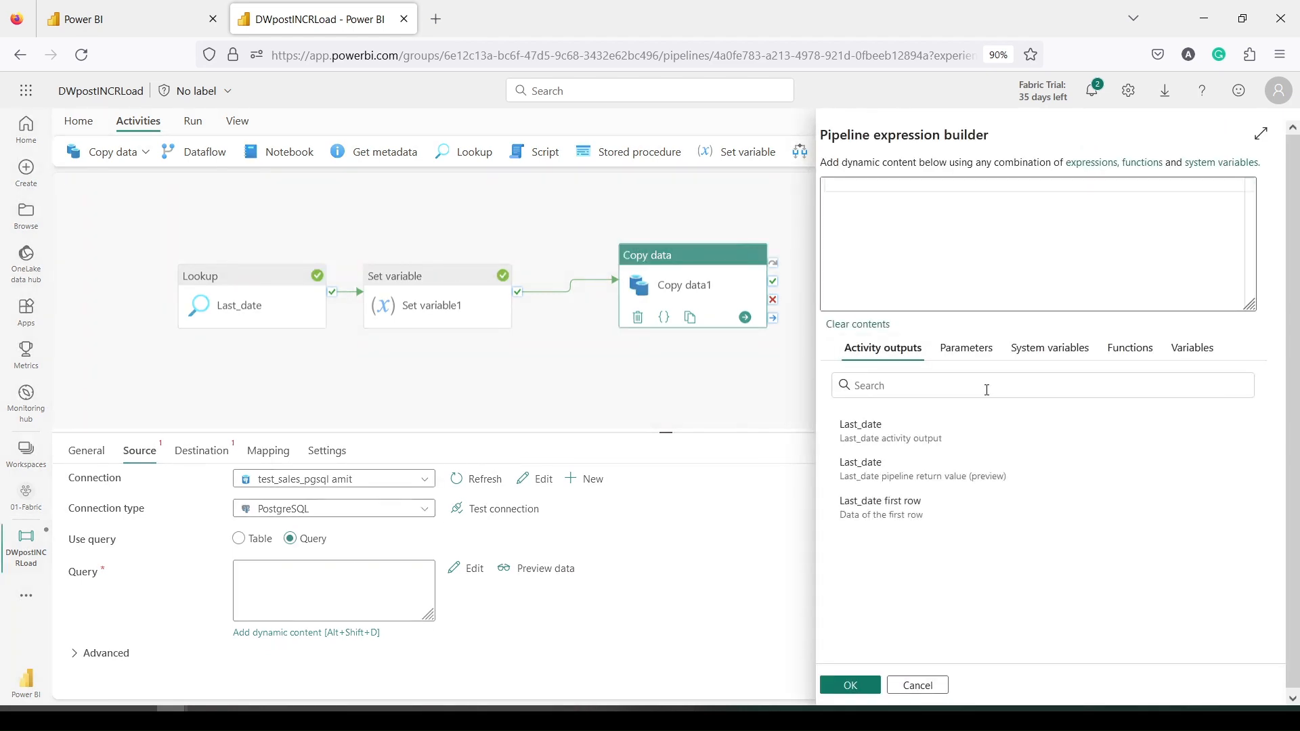
- Build the quoted expression '@{variables('Max_date')}' from the Max_date variable in the expression builder
{"action": "left_click", "coordinate": [1187, 353]}
{"action": "left_click", "coordinate": [877, 427]}
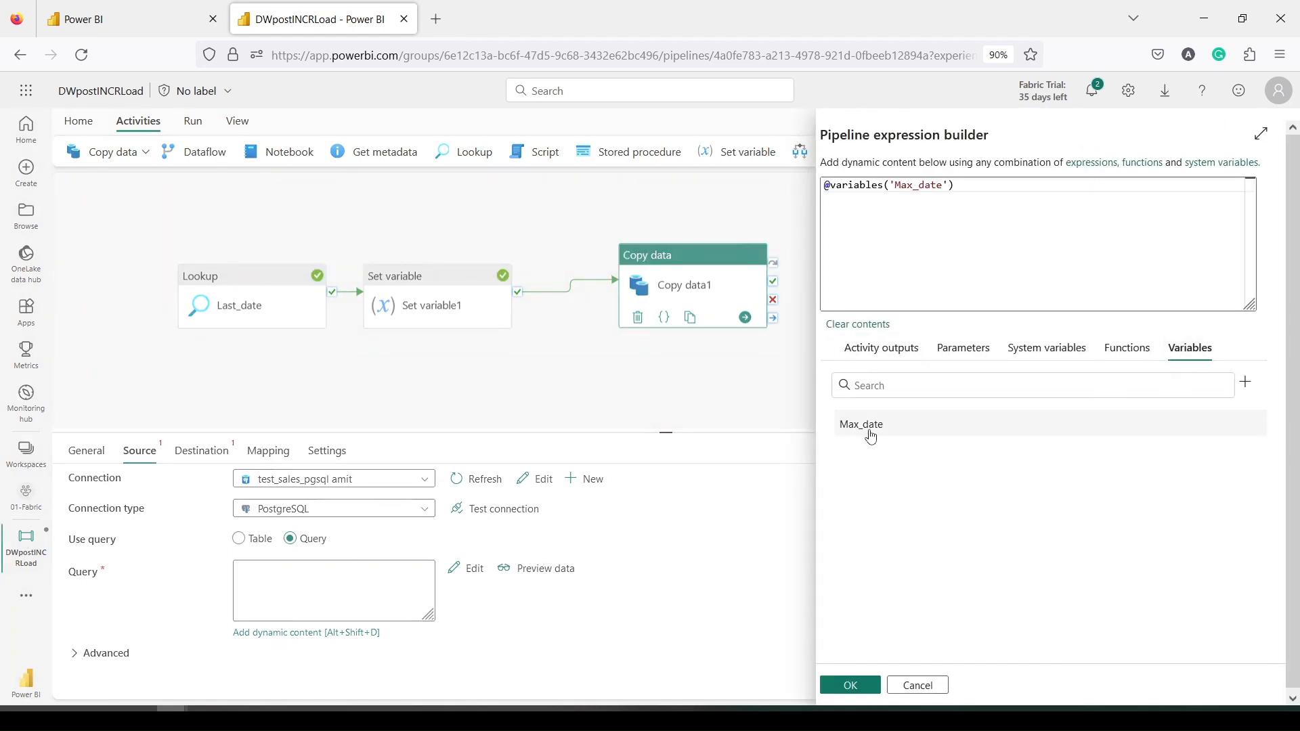
{"action": "left_click", "coordinate": [826, 184]}
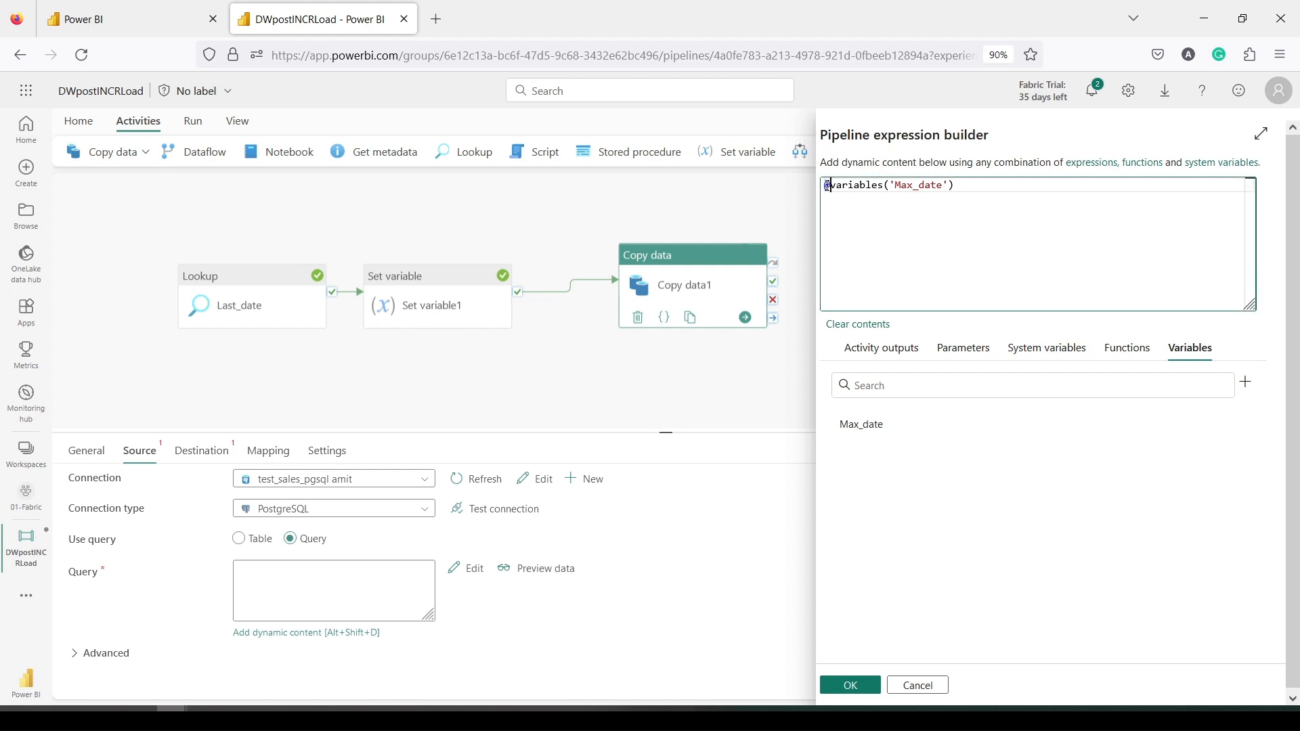
{"action": "type", "text": "{"}
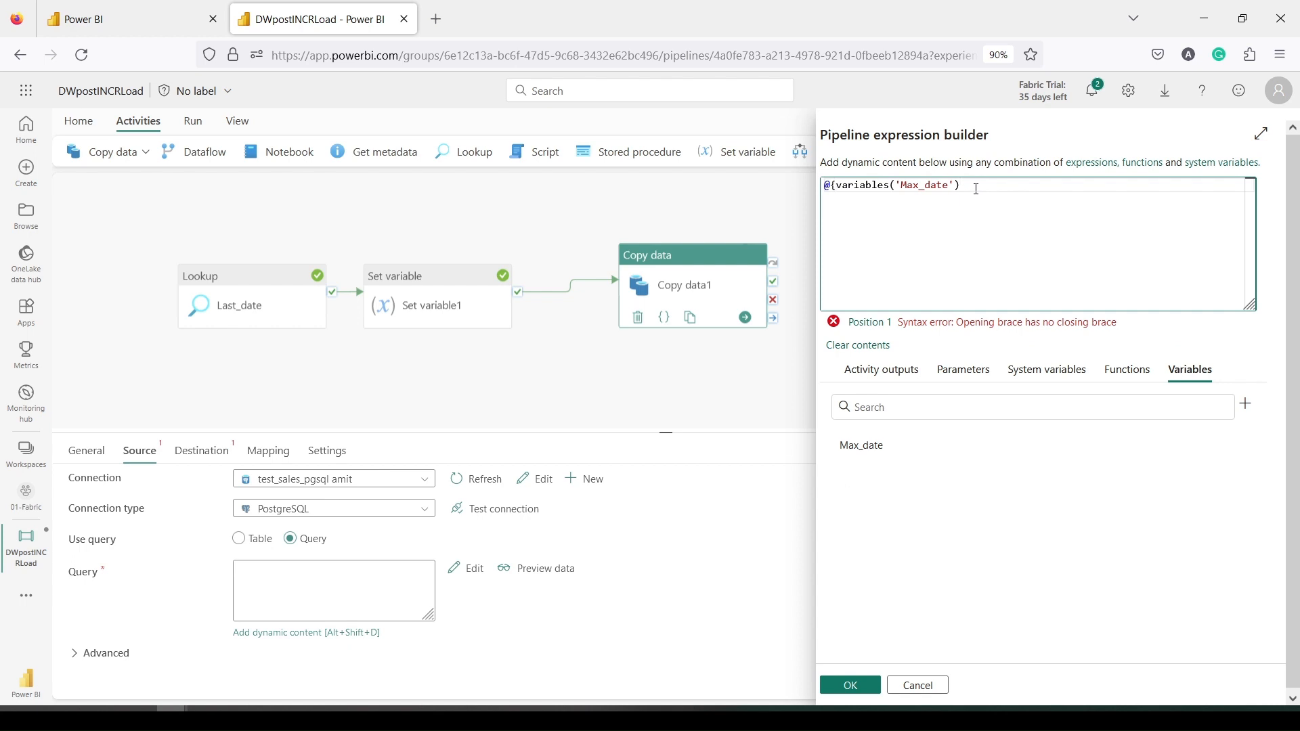
{"action": "type", "text": "}"}
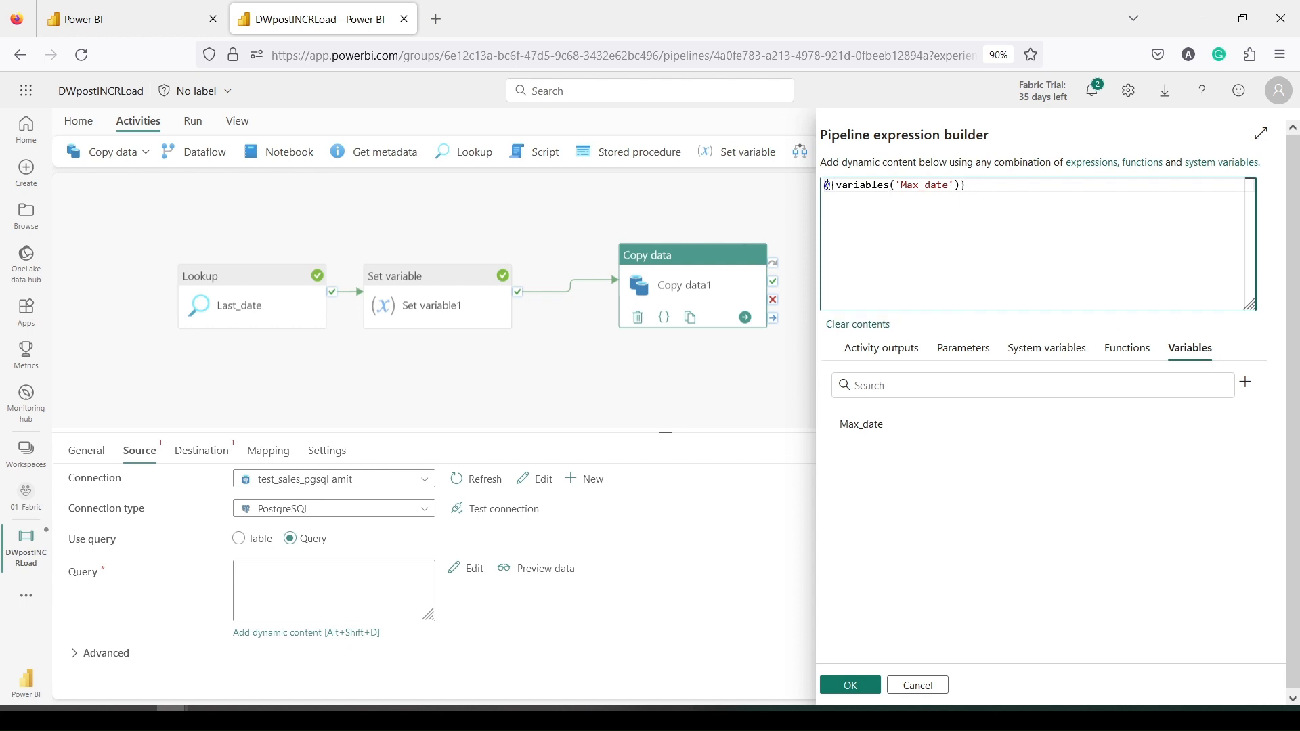
{"action": "type", "text": "'"}
{"action": "type", "text": "'"}
{"action": "key", "text": "BackSpace"}
{"action": "left_click", "coordinate": [828, 188]}
{"action": "type", "text": "'"}
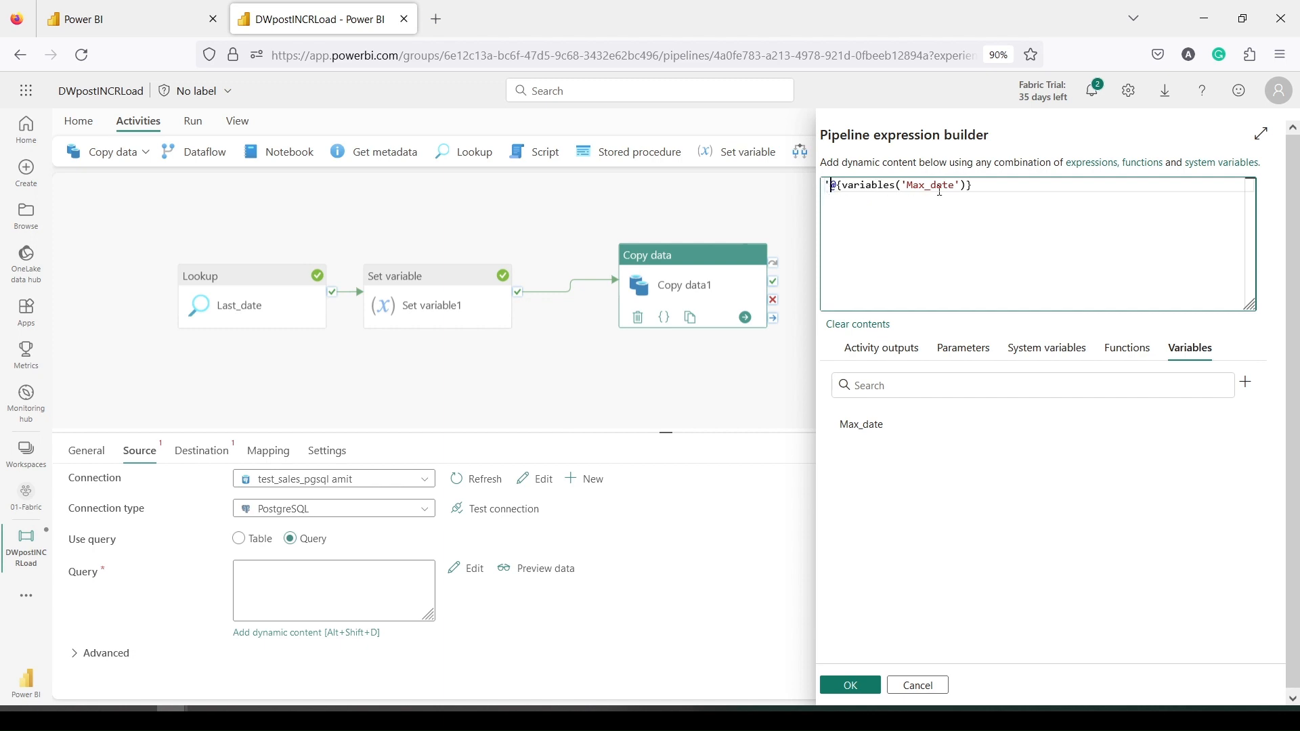
{"action": "left_click", "coordinate": [991, 192]}
{"action": "type", "text": "'"}
- Set the source query to select * from sales_data.sales_fact where sales_date > '@{variables('Max_date')}', copied from DataFlowIncr.sql in Notepad++
{"action": "key", "text": "alt+Tab"}
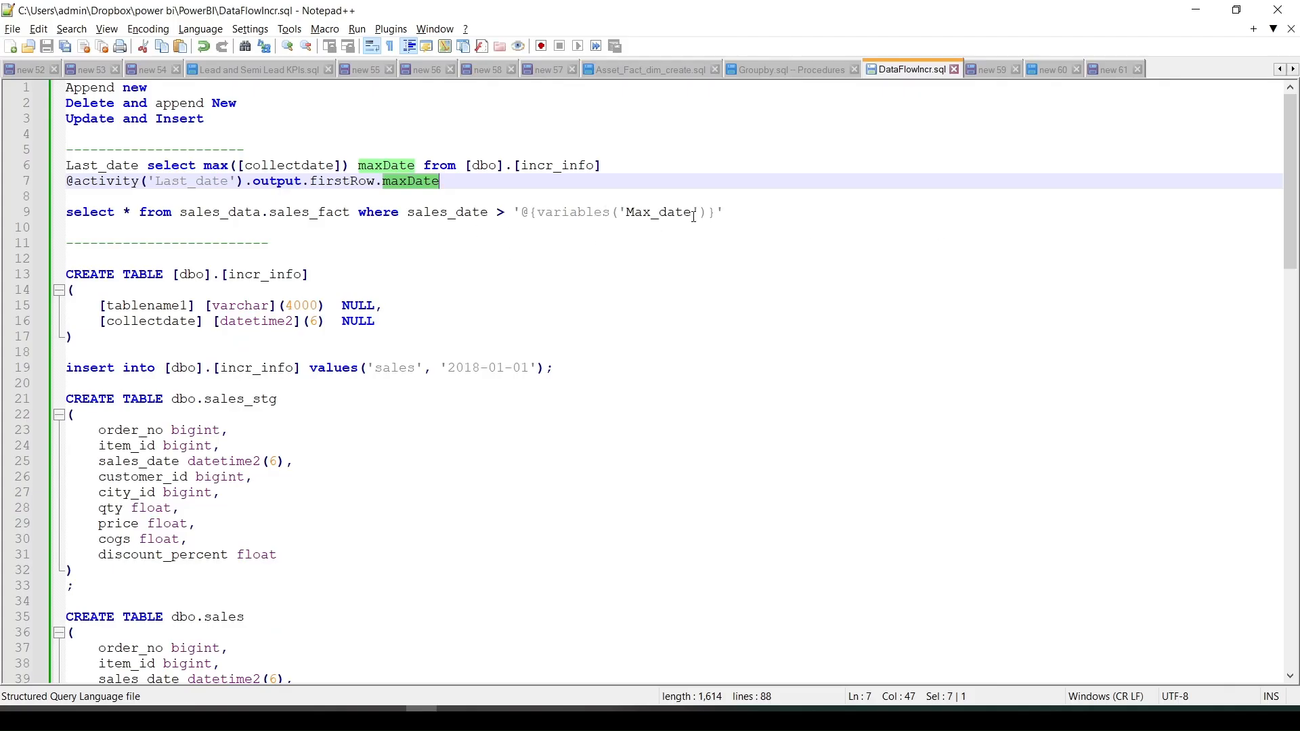
{"action": "left_click_drag", "start_coordinate": [725, 213], "coordinate": [52, 218]}
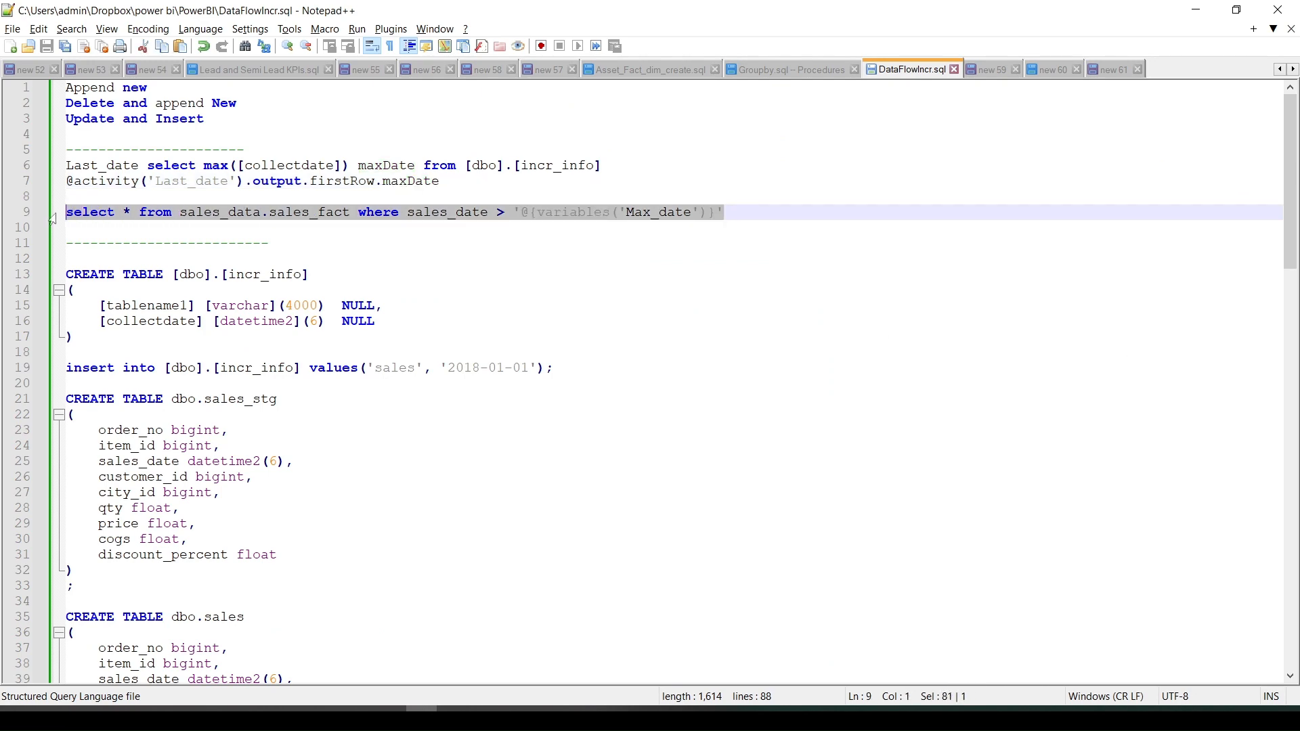
{"action": "key", "text": "alt+Tab"}
{"action": "left_click_drag", "start_coordinate": [982, 185], "coordinate": [821, 184]}
{"action": "key", "text": "ctrl+v"}
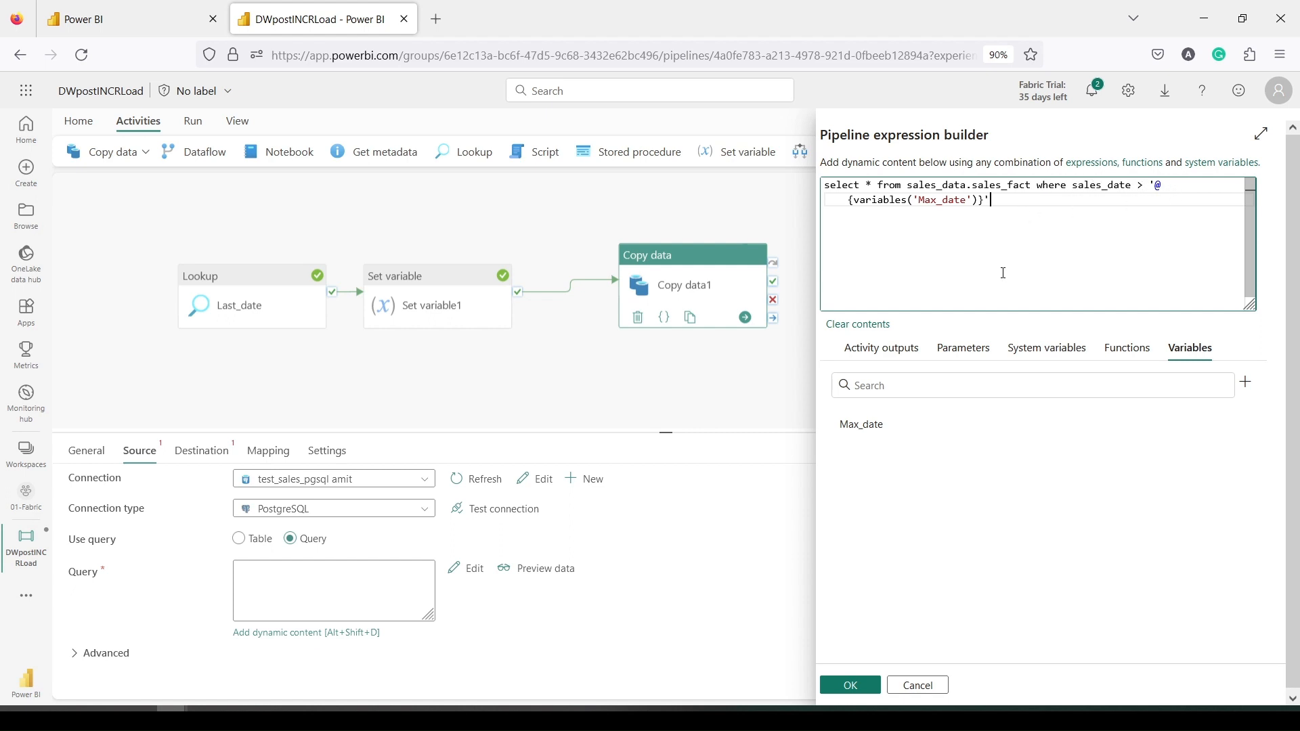
{"action": "left_click", "coordinate": [849, 685]}
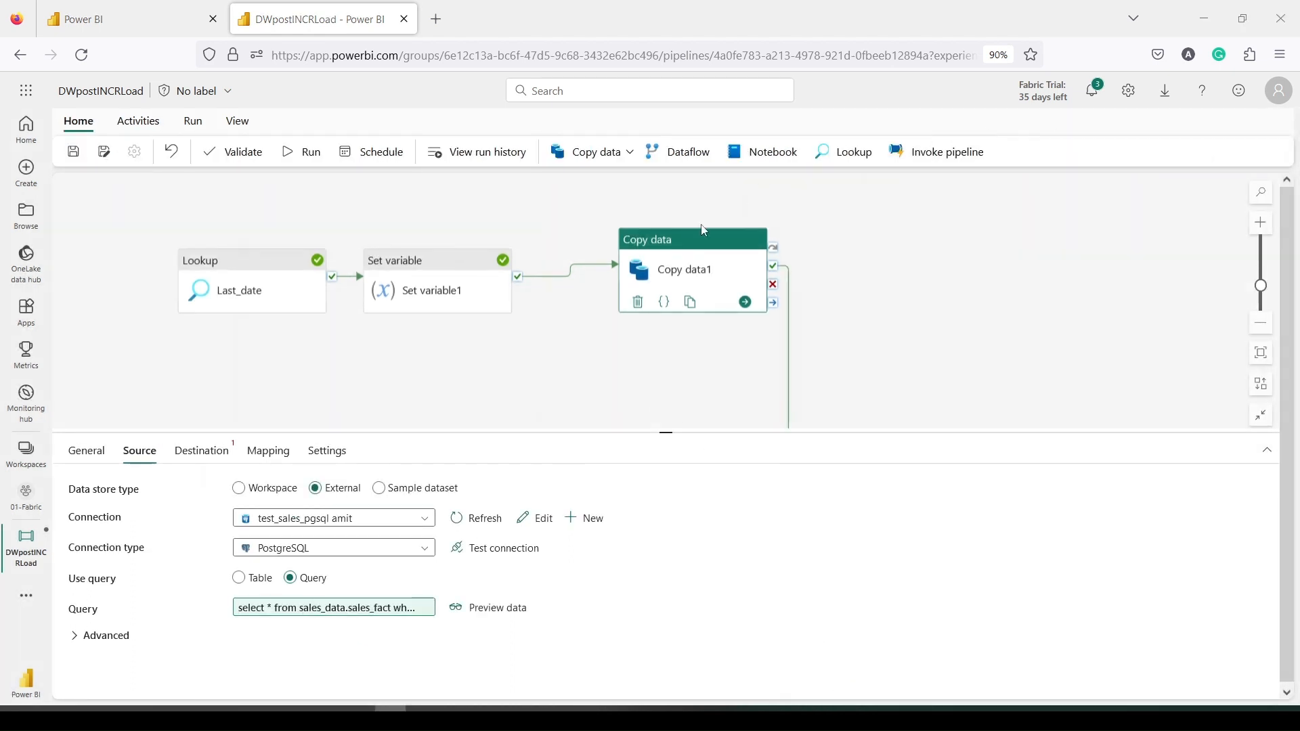
- Set Copy data1's destination to the workspace Data Warehouse DWIncrPost
{"action": "left_click", "coordinate": [182, 459]}
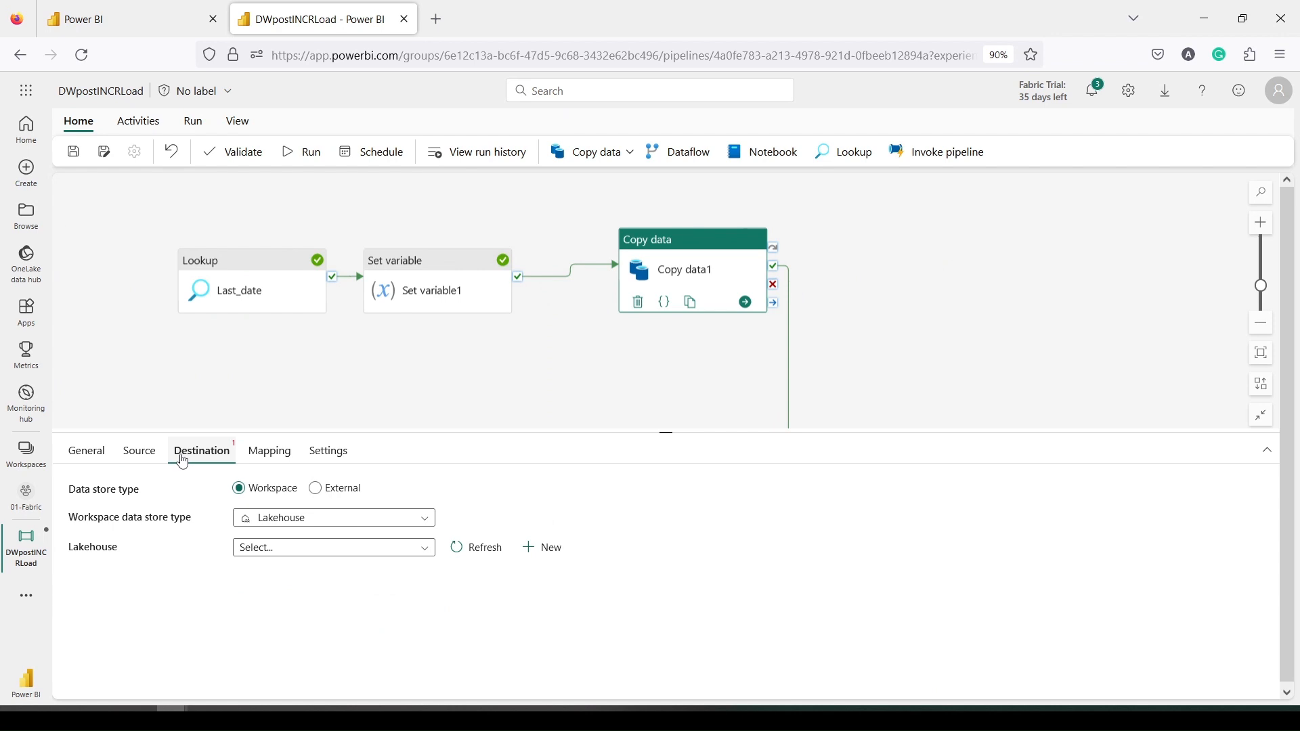
{"action": "left_click", "coordinate": [291, 518]}
{"action": "left_click", "coordinate": [295, 588]}
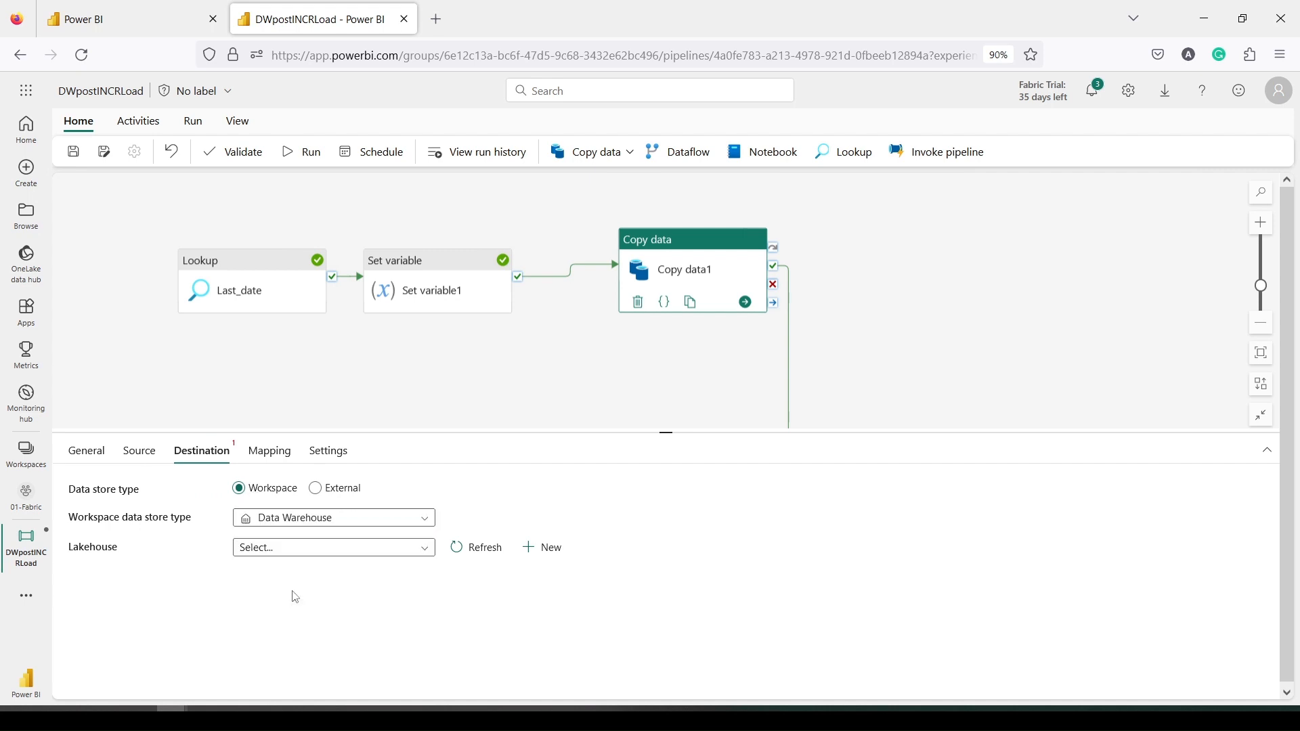
{"action": "left_click", "coordinate": [282, 557]}
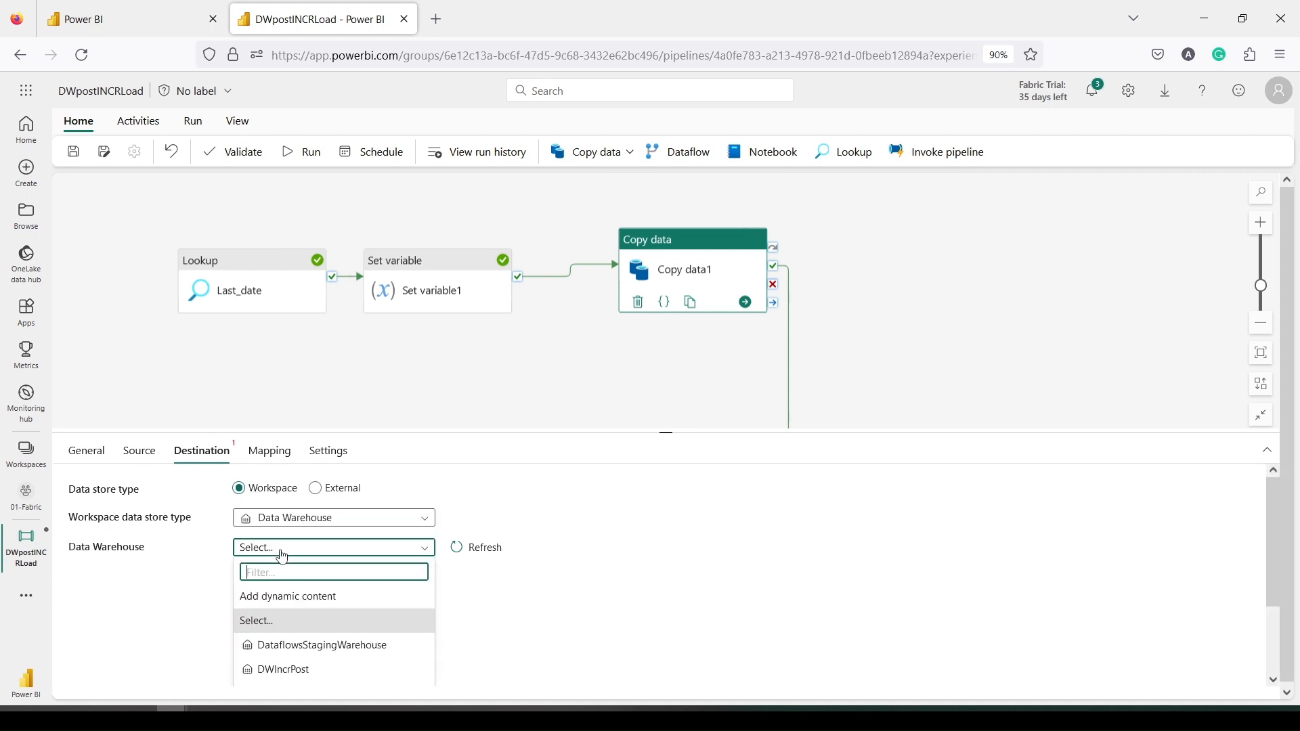
{"action": "scroll", "coordinate": [287, 656], "scroll_direction": "down", "scroll_amount": 2}
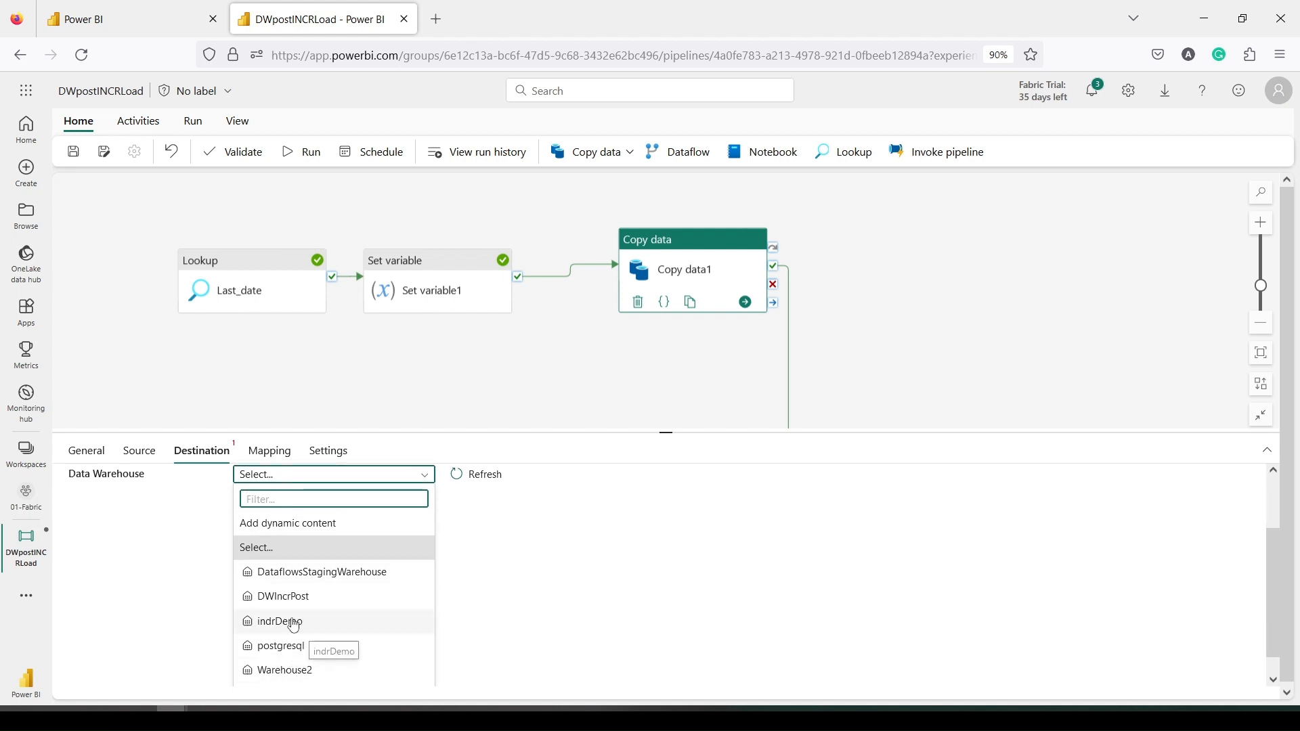
{"action": "left_click", "coordinate": [285, 596]}
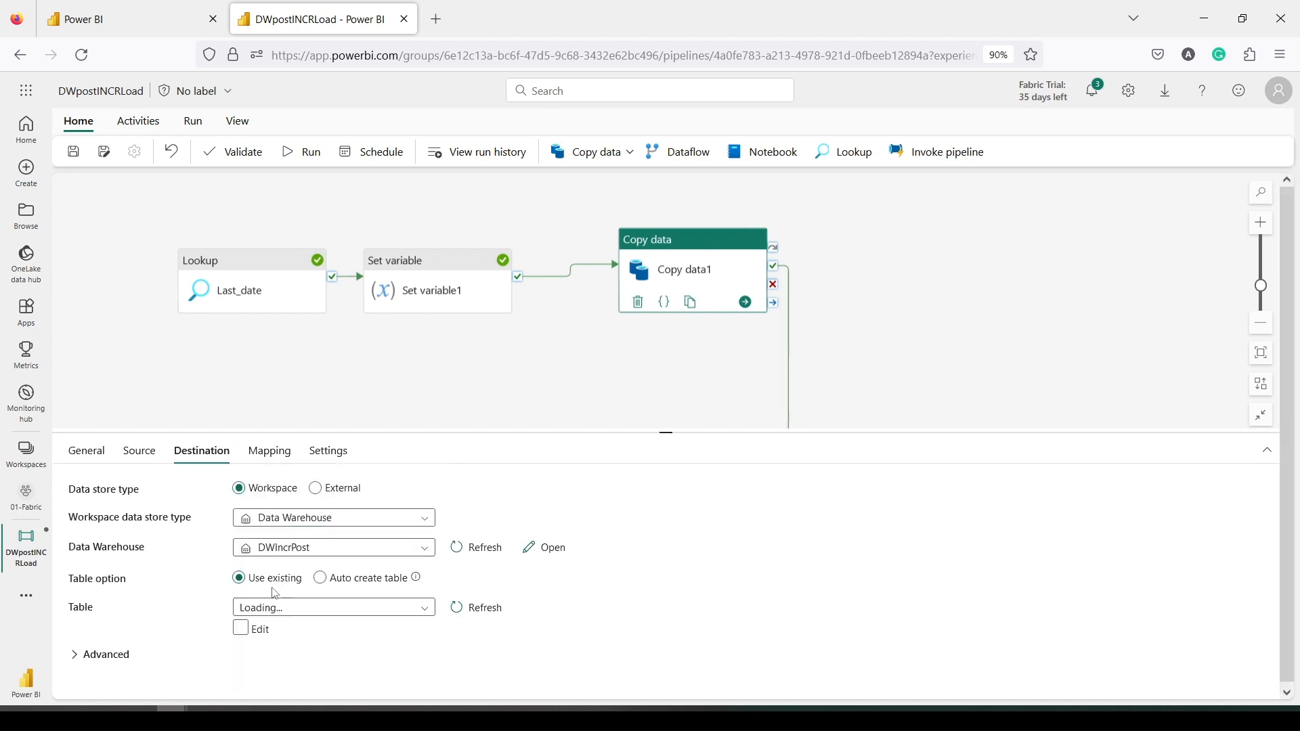
- Use the existing table dbo.sales_stg as the destination table of Copy data1
{"action": "left_click", "coordinate": [265, 584]}
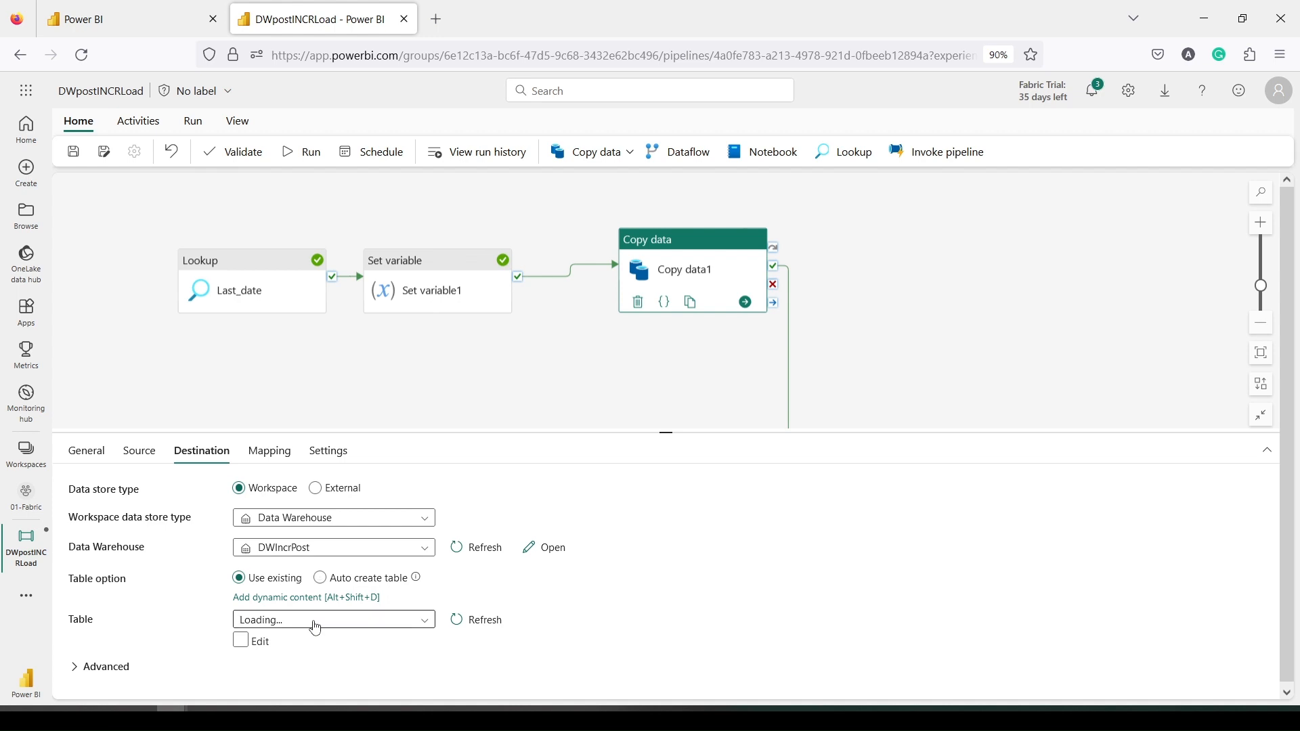
{"action": "left_click", "coordinate": [387, 623]}
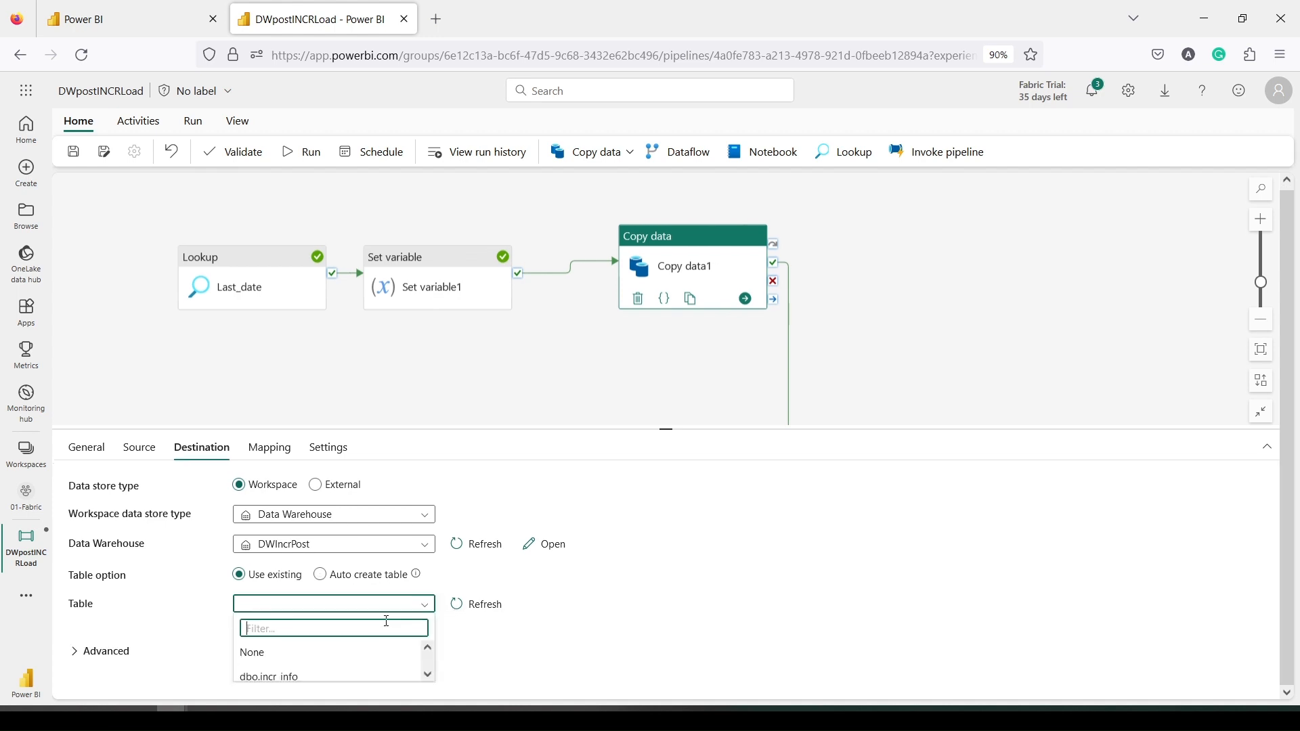
{"action": "scroll", "coordinate": [343, 643], "scroll_direction": "down", "scroll_amount": 2}
{"action": "scroll", "coordinate": [289, 677], "scroll_direction": "down", "scroll_amount": 2}
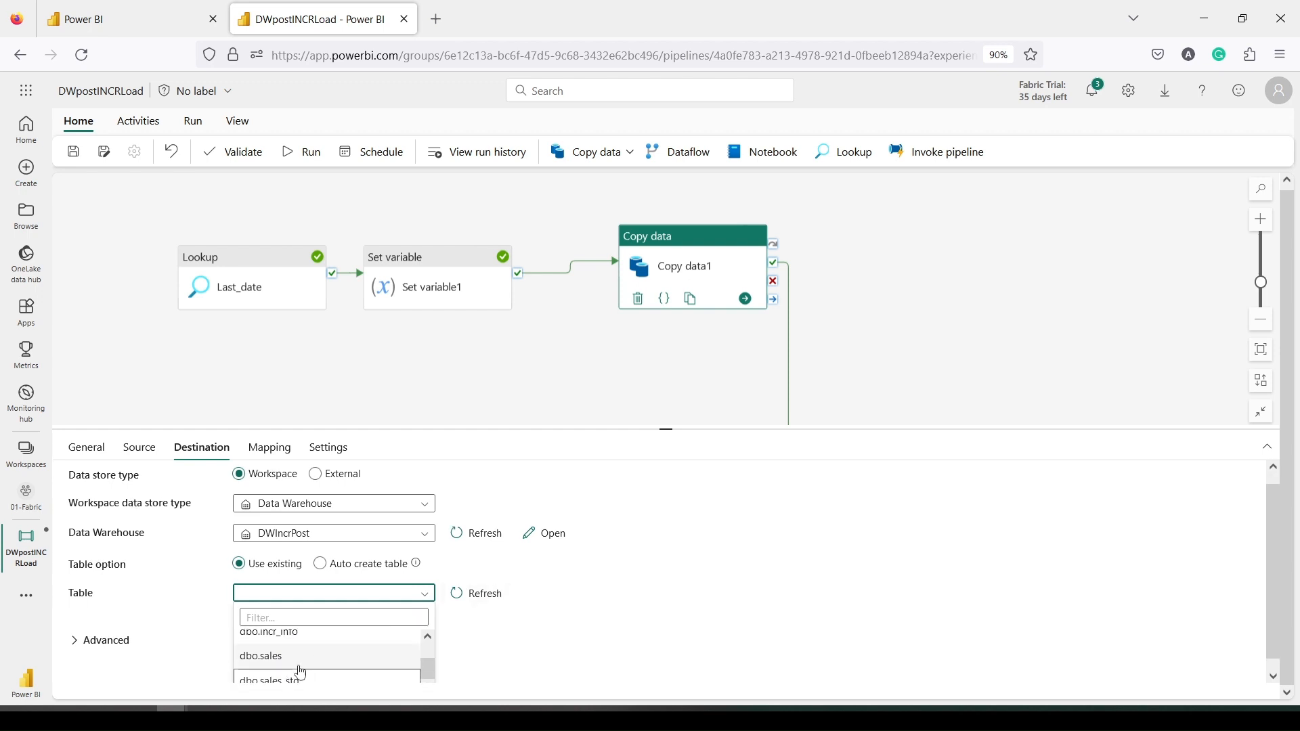
{"action": "left_click", "coordinate": [296, 680]}
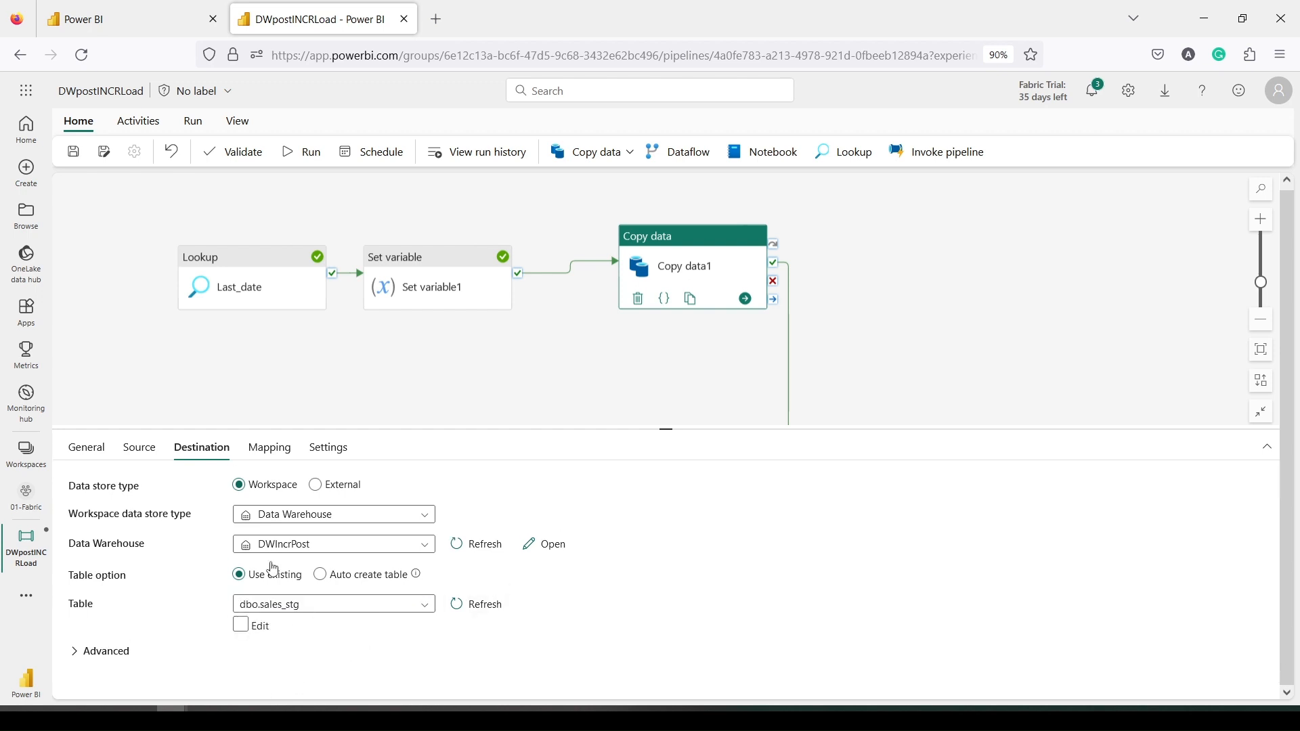
{"action": "left_click", "coordinate": [260, 460]}
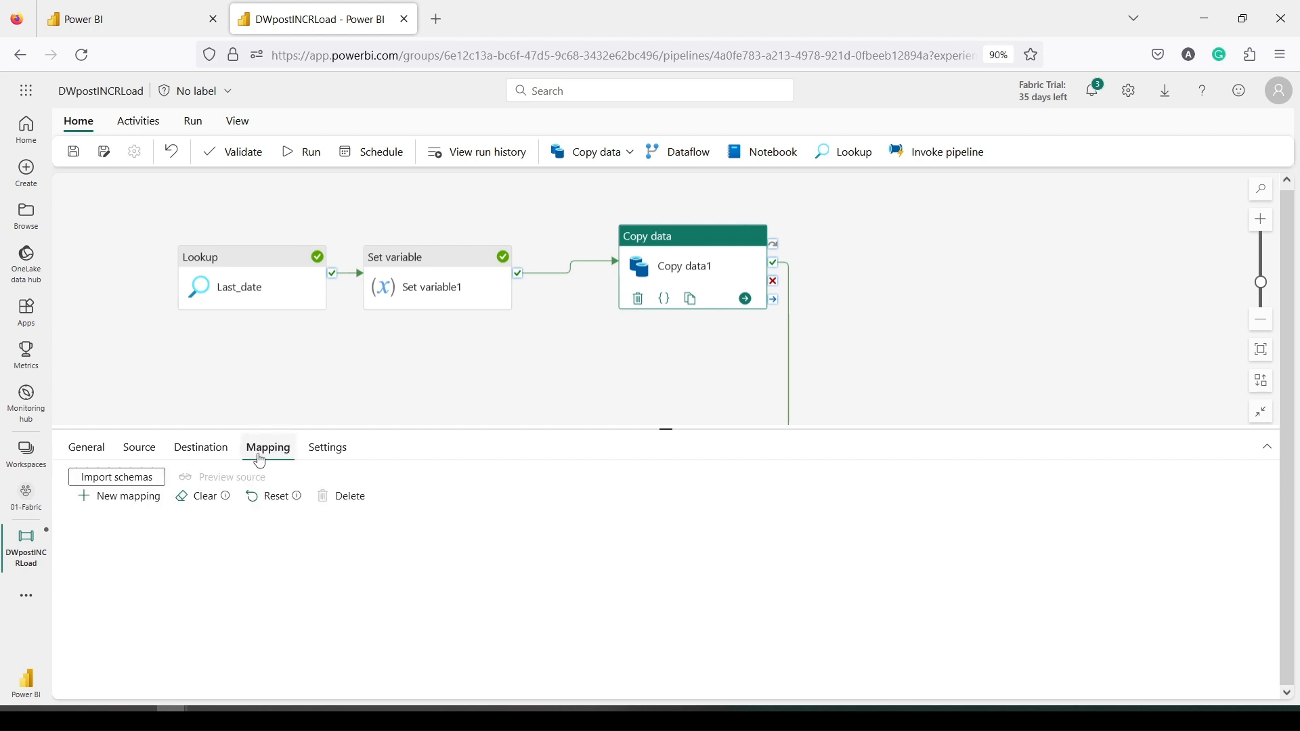
{"action": "left_click", "coordinate": [112, 479]}
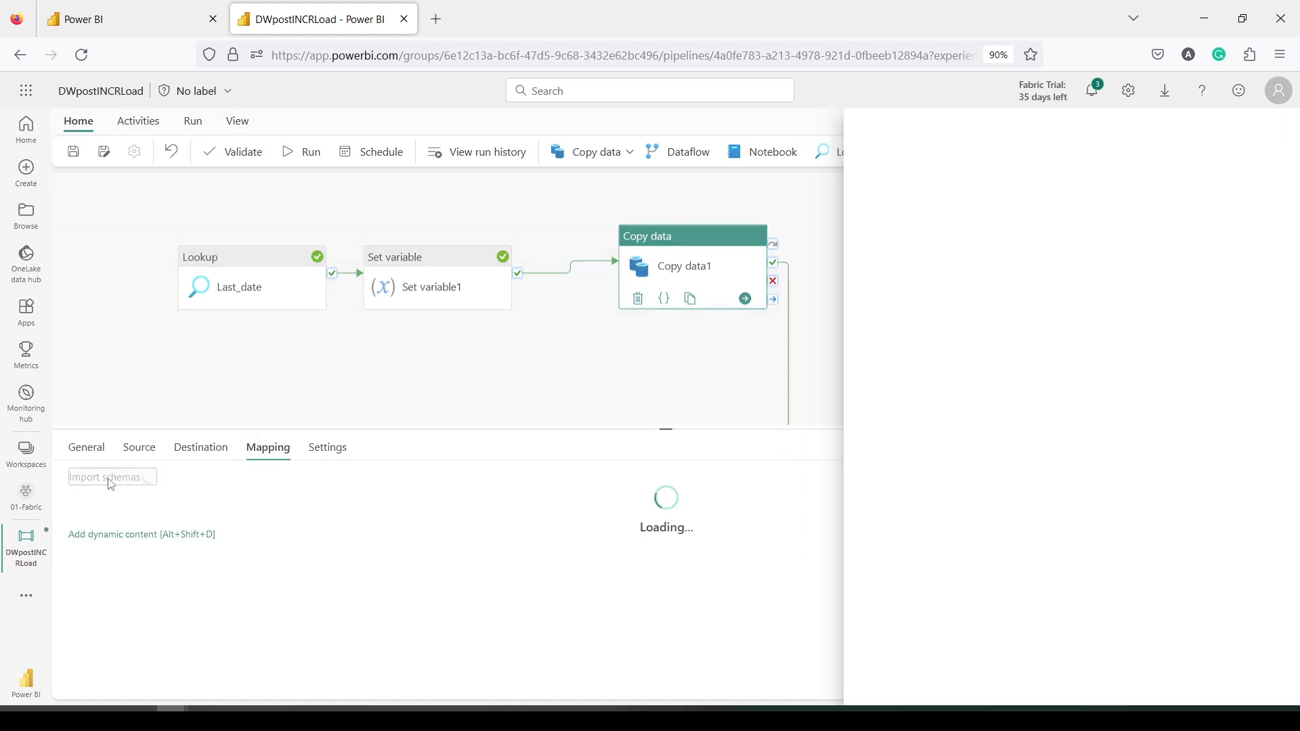
{"action": "left_click", "coordinate": [1104, 456]}
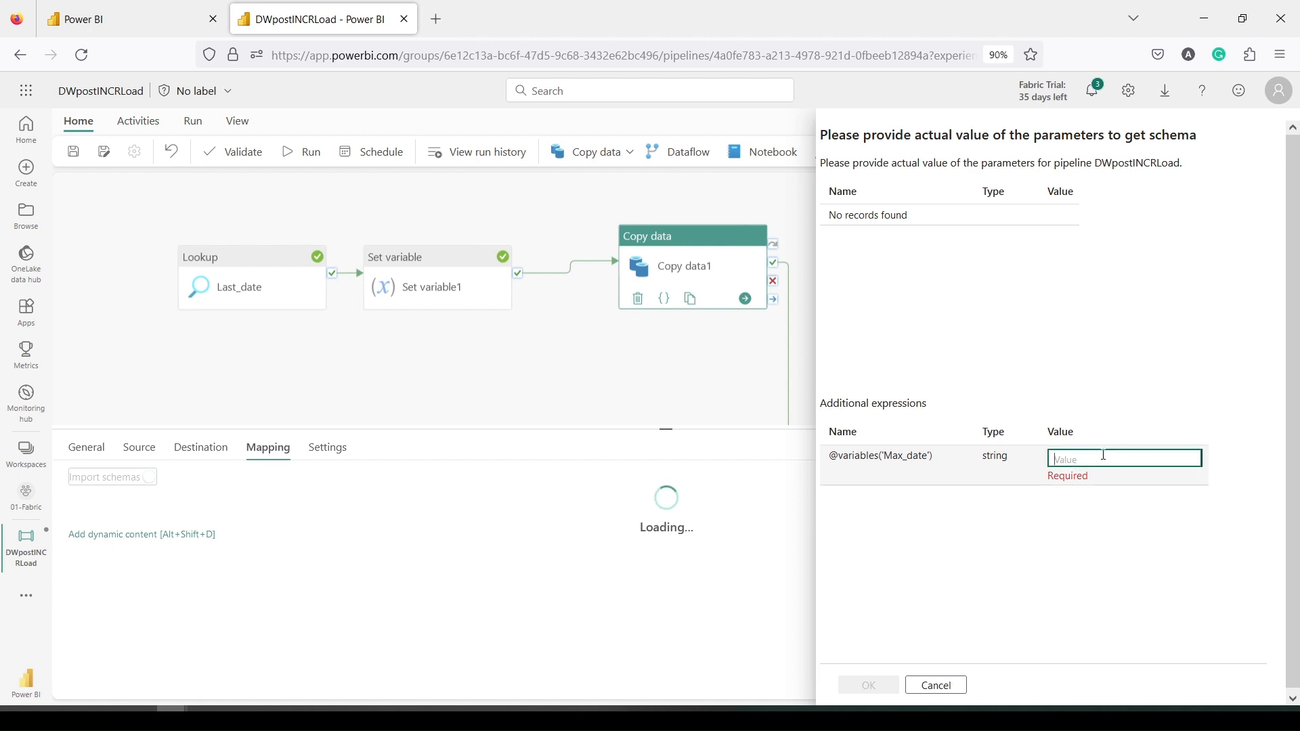
{"action": "type", "text": "20"}
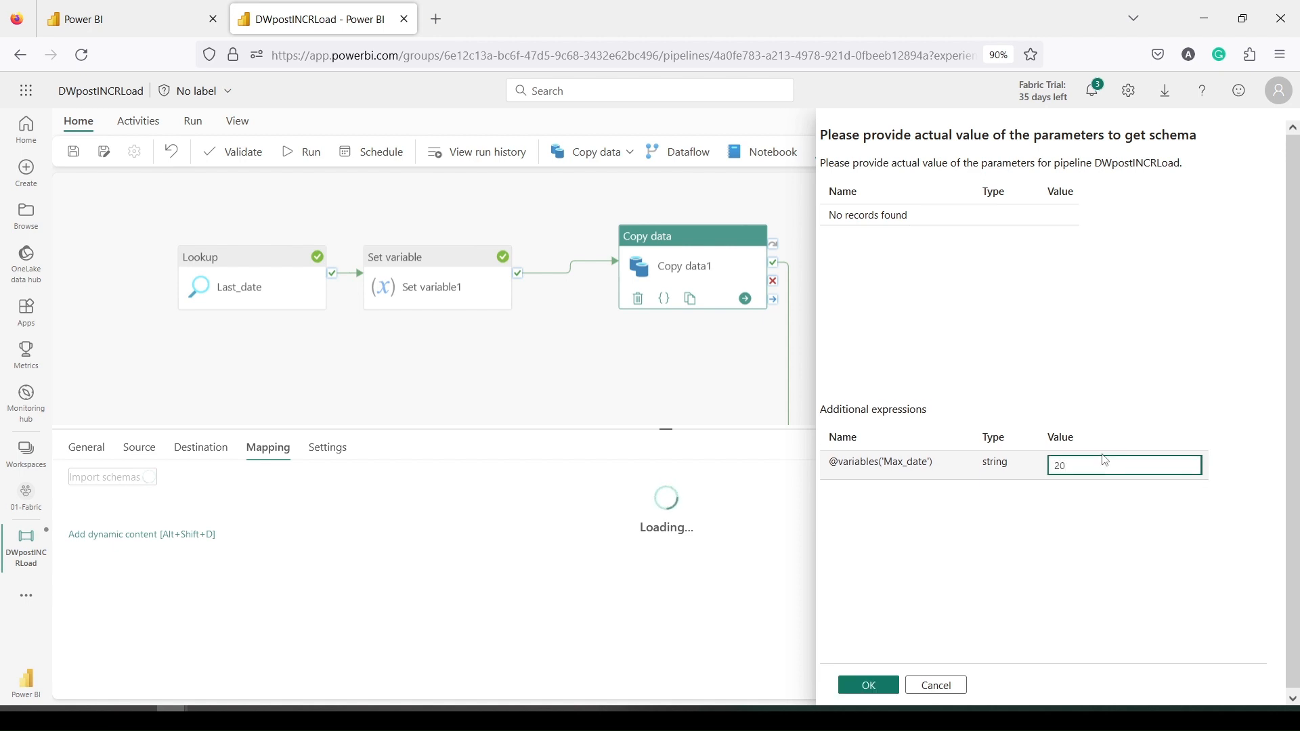
{"action": "type", "text": "18-01-01"}
{"action": "left_click", "coordinate": [868, 686]}
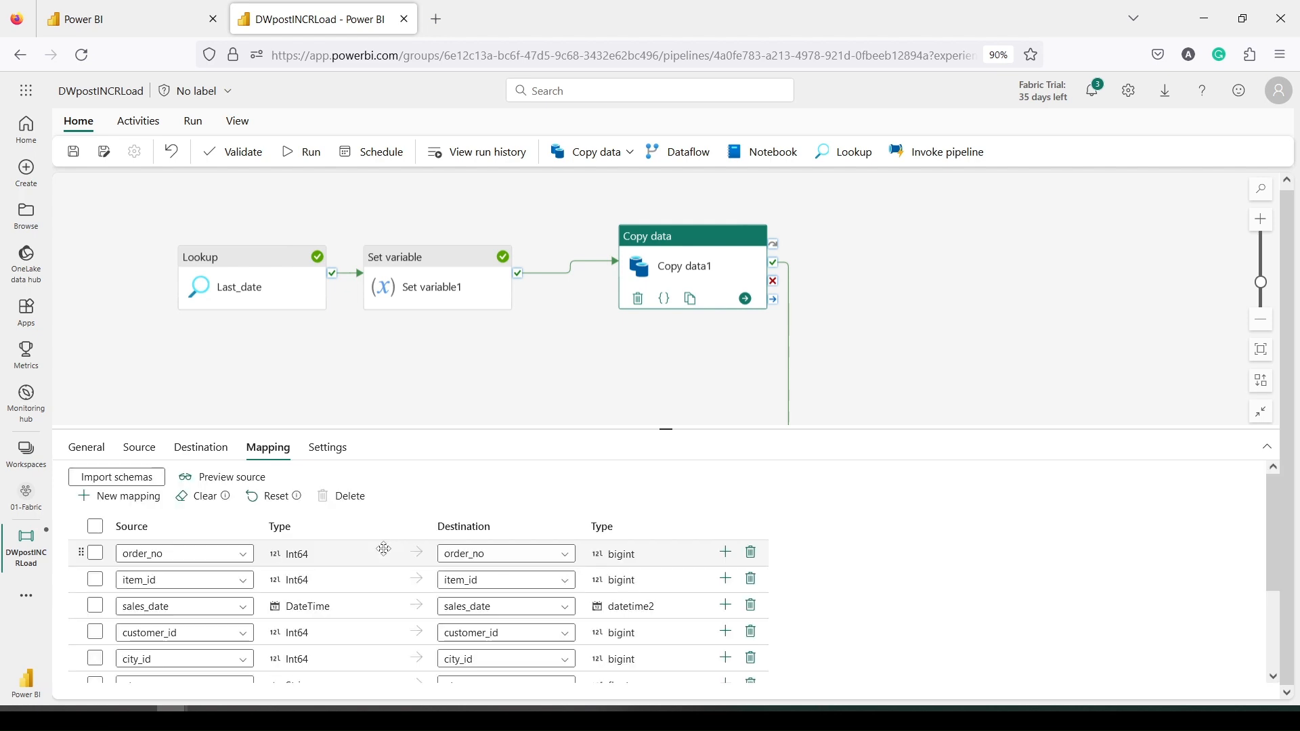
{"action": "scroll", "coordinate": [384, 548], "scroll_direction": "down", "scroll_amount": 3}
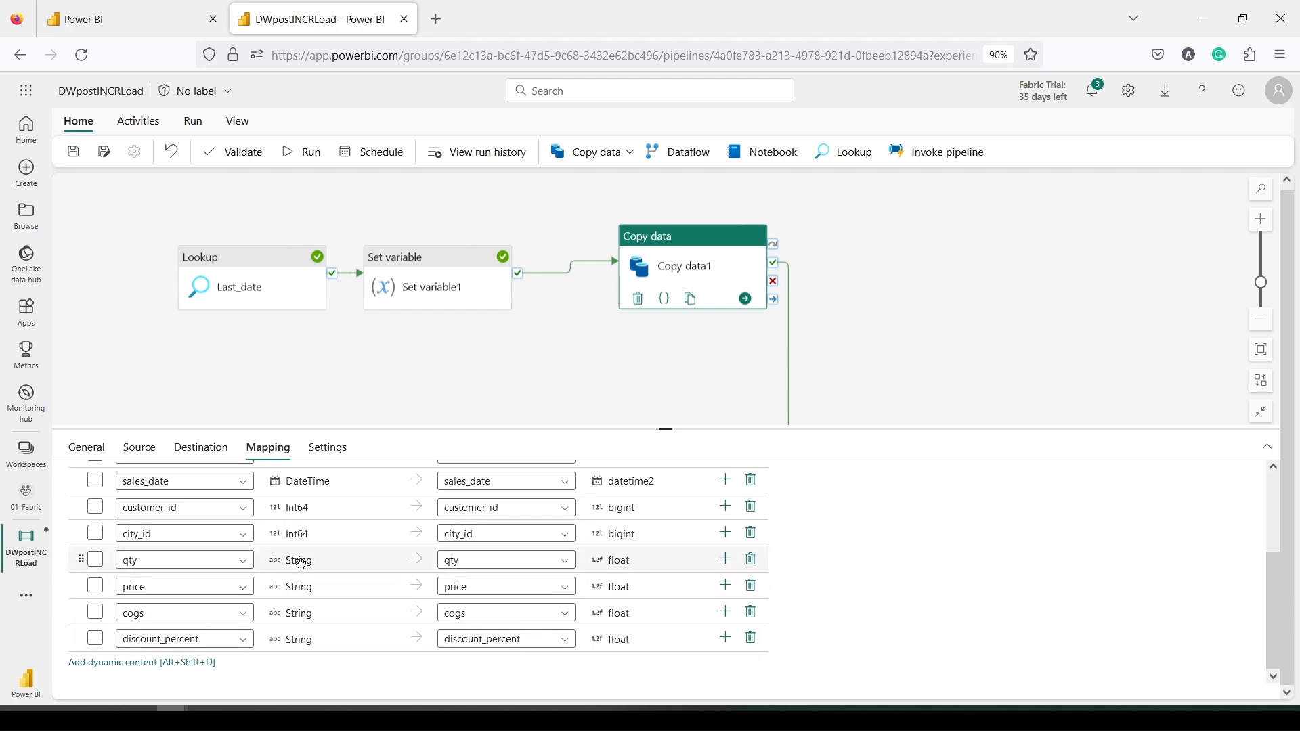
{"action": "scroll", "coordinate": [638, 525], "scroll_direction": "up", "scroll_amount": 3}
{"action": "scroll", "coordinate": [651, 609], "scroll_direction": "down", "scroll_amount": 3}
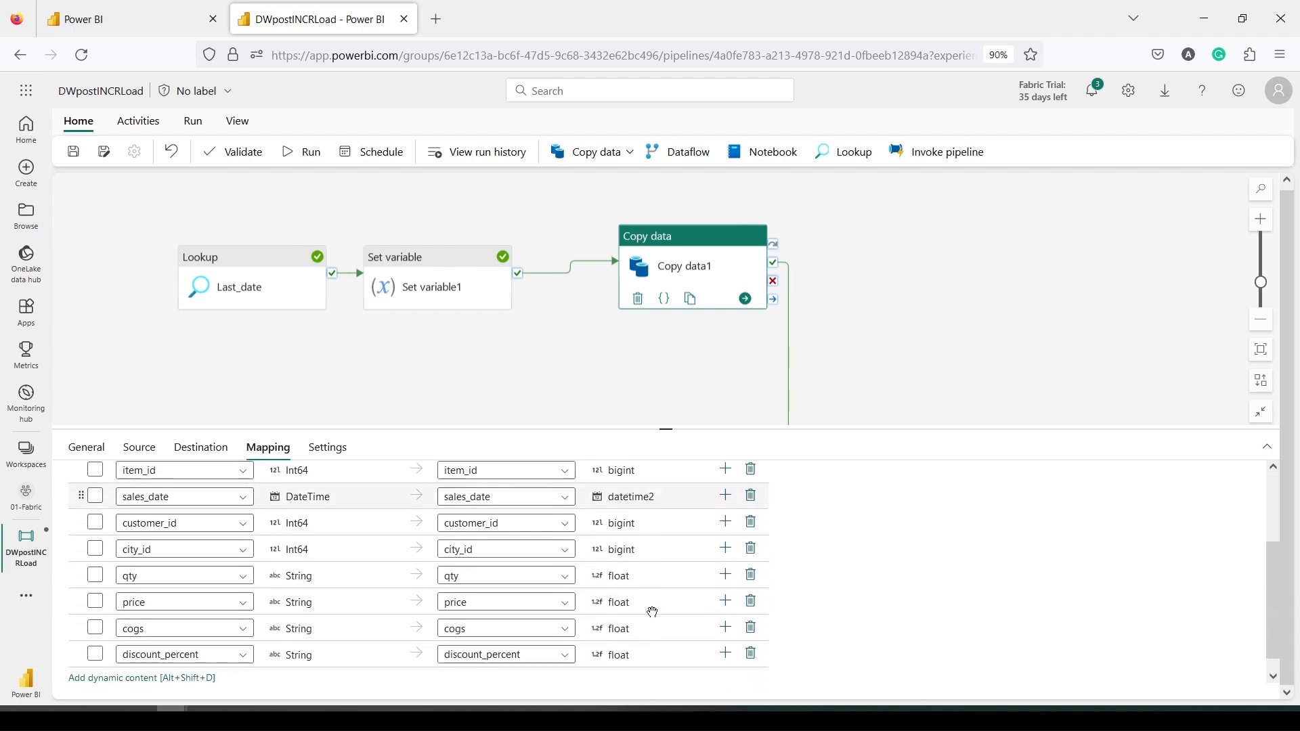
{"action": "scroll", "coordinate": [645, 639], "scroll_direction": "up", "scroll_amount": 3}
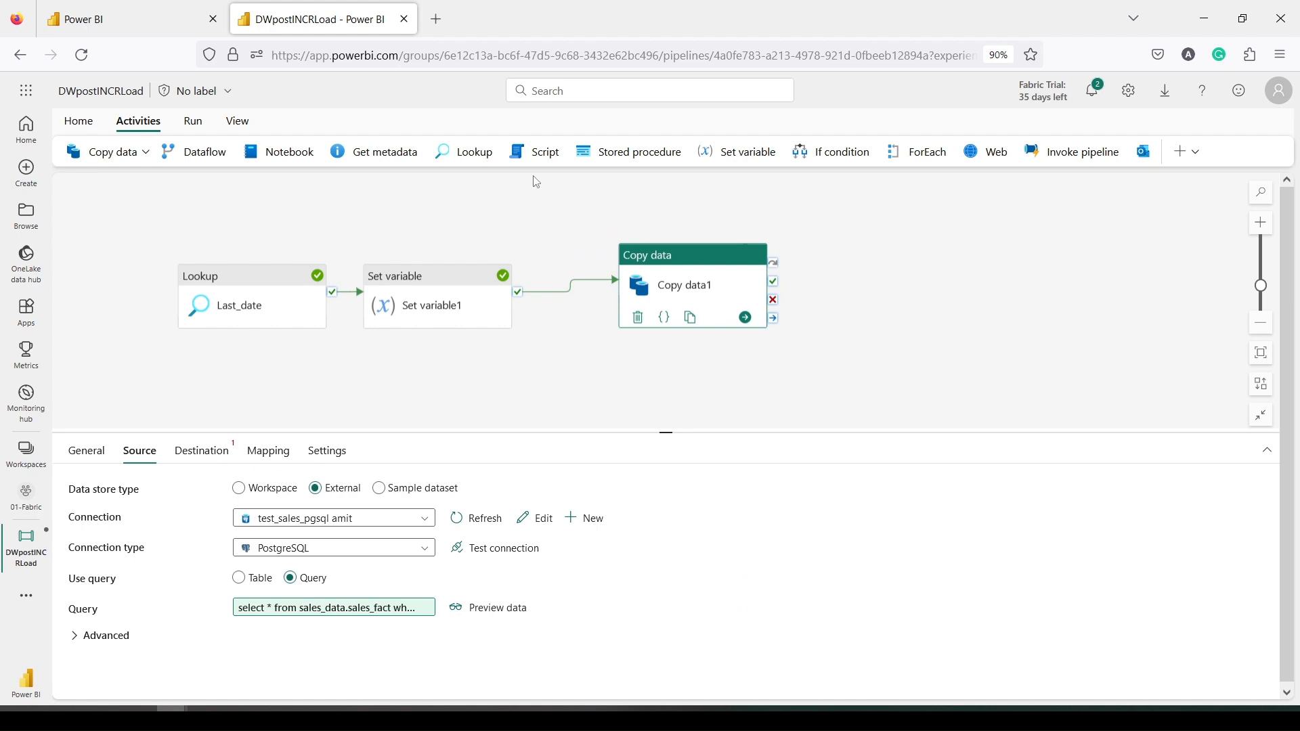
- Add a Stored procedure activity beside Copy data1 and connect it to Copy data1's success output
{"action": "left_click", "coordinate": [613, 153]}
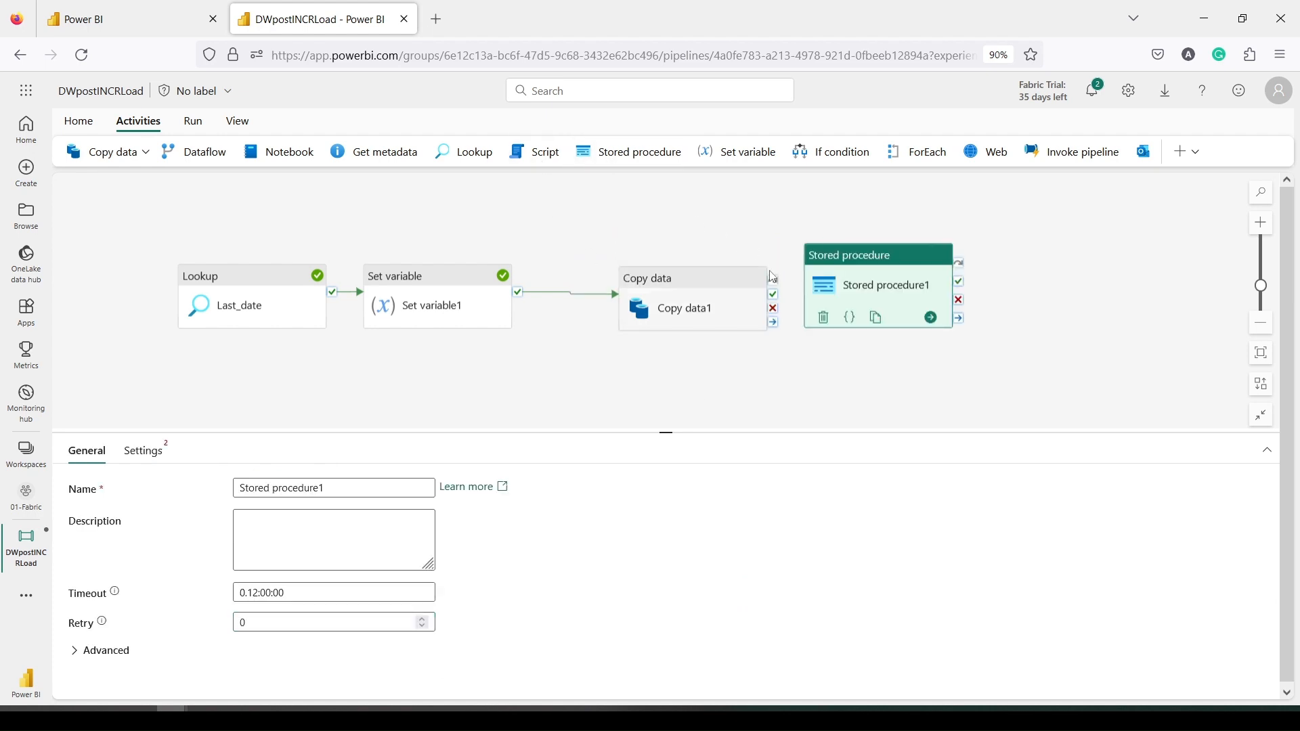
{"action": "mouse_move", "coordinate": [777, 335]}
{"action": "left_click_drag", "start_coordinate": [860, 265], "coordinate": [889, 287]}
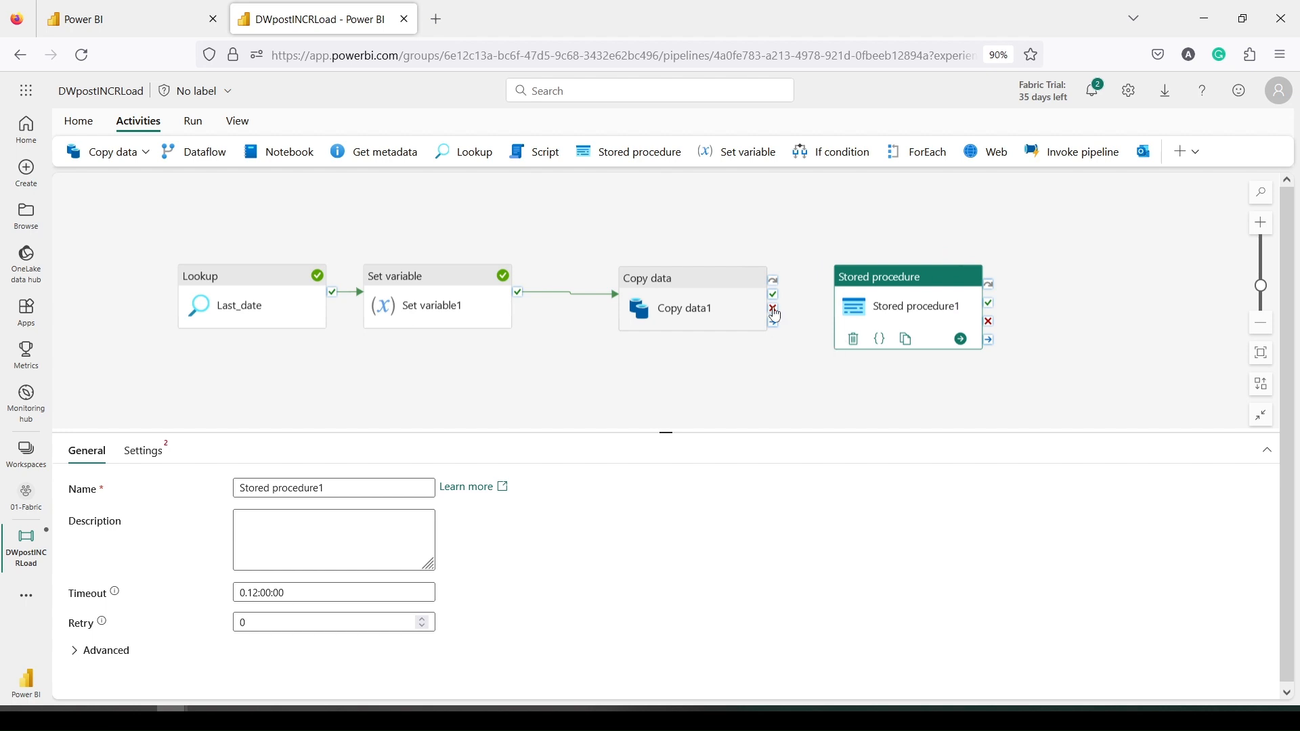
{"action": "left_click_drag", "start_coordinate": [774, 294], "coordinate": [848, 302]}
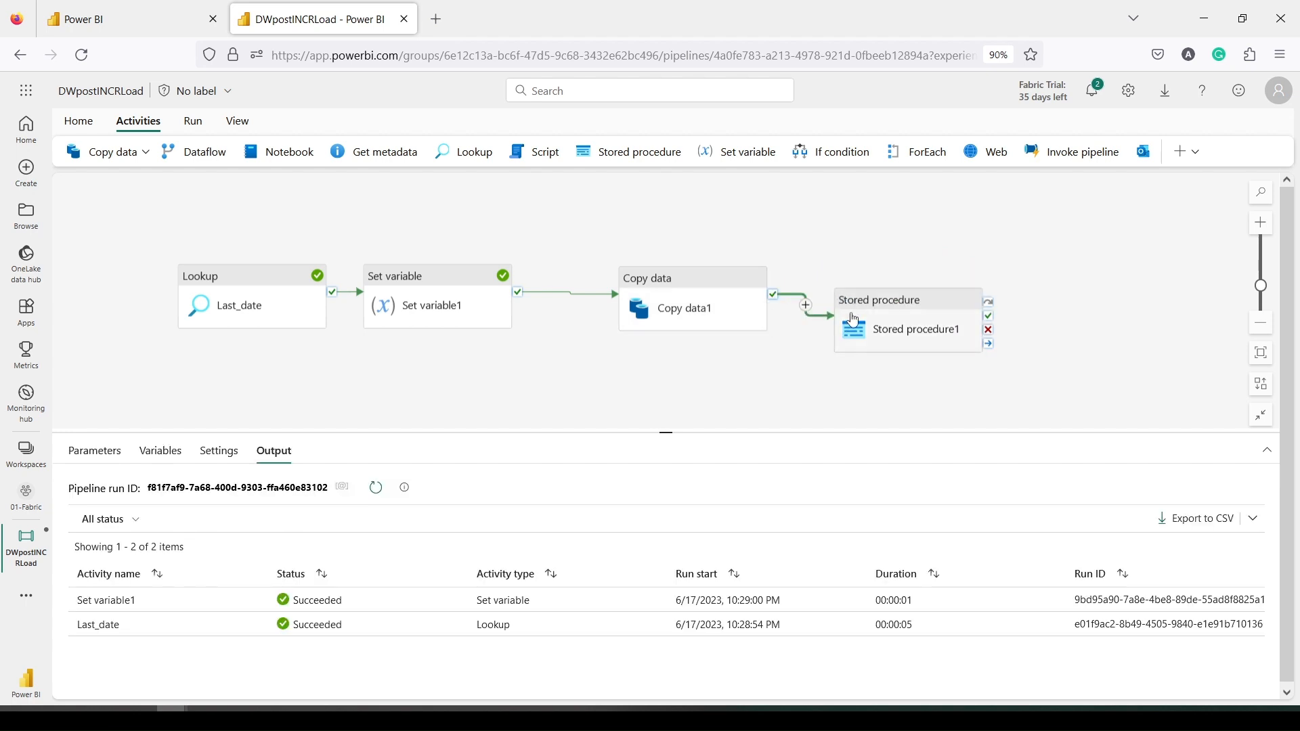
- Set the Stored procedure activity's data store to the workspace Data Warehouse DWIncrPost
{"action": "left_click", "coordinate": [895, 336]}
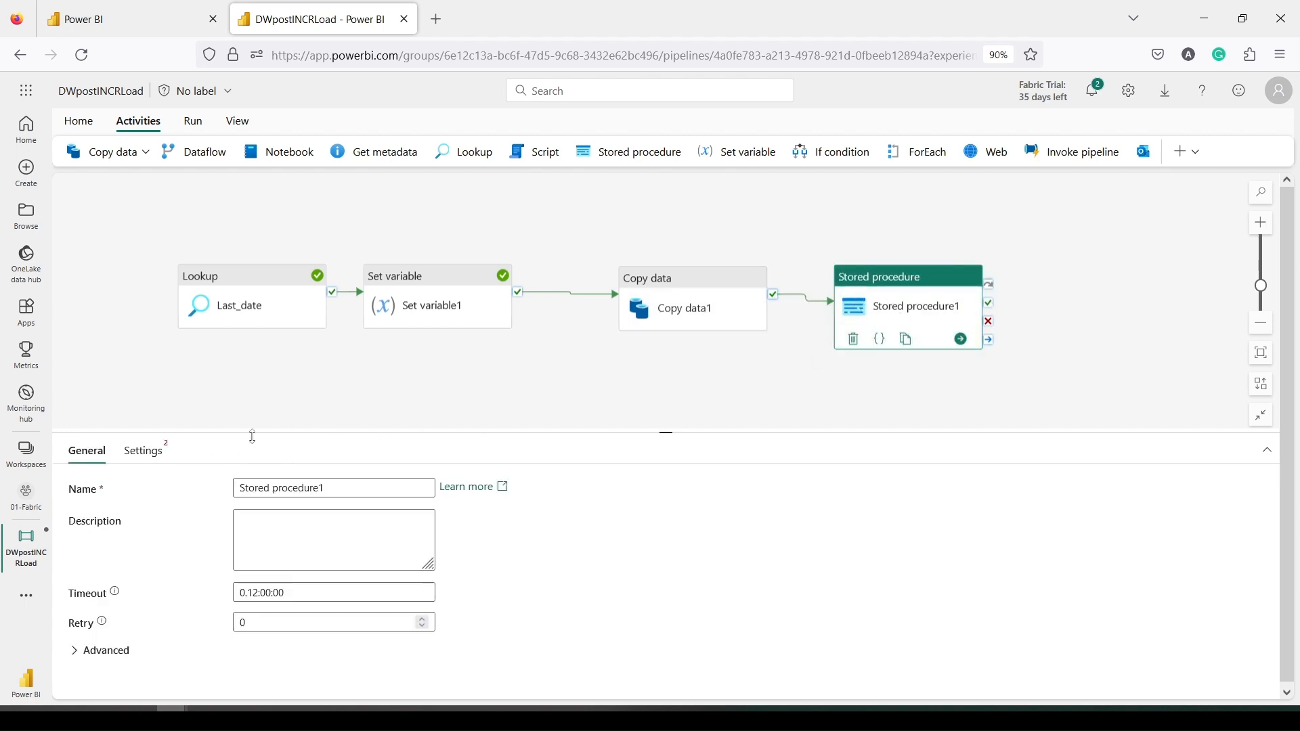
{"action": "left_click", "coordinate": [144, 451]}
{"action": "left_click", "coordinate": [238, 488]}
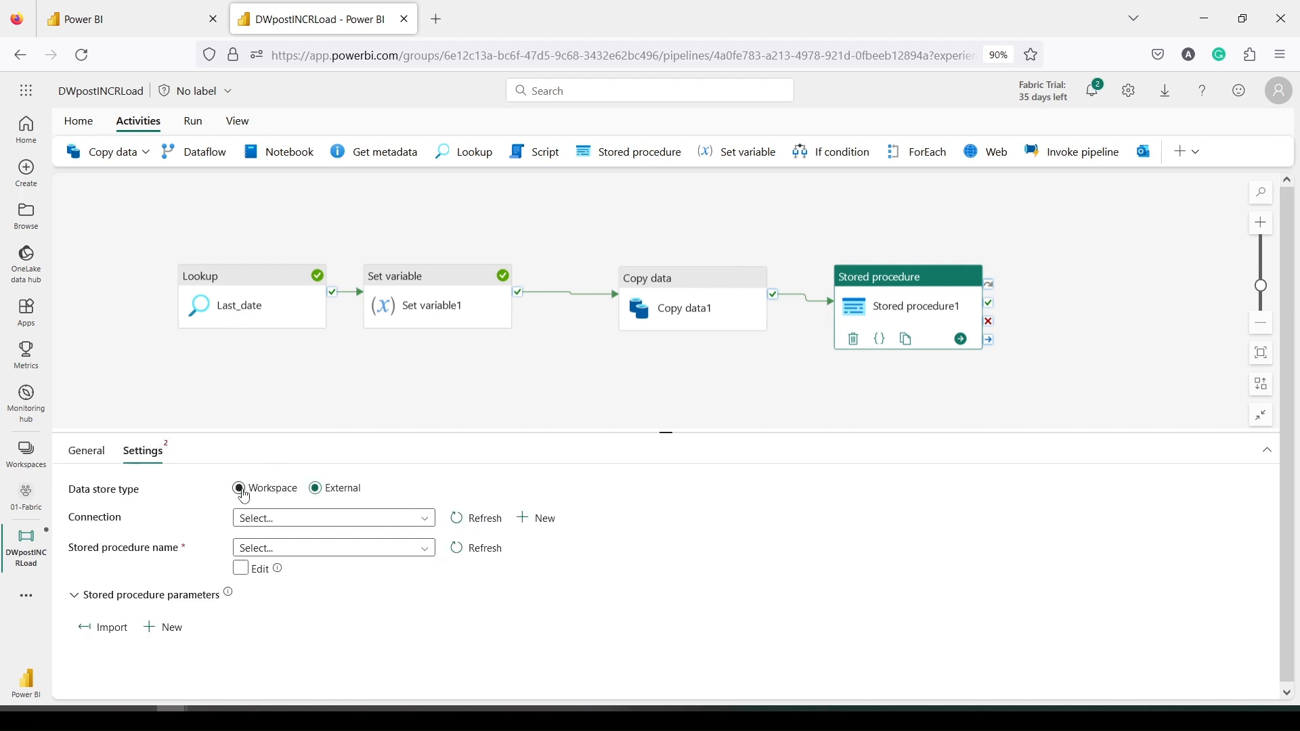
{"action": "left_click", "coordinate": [266, 528]}
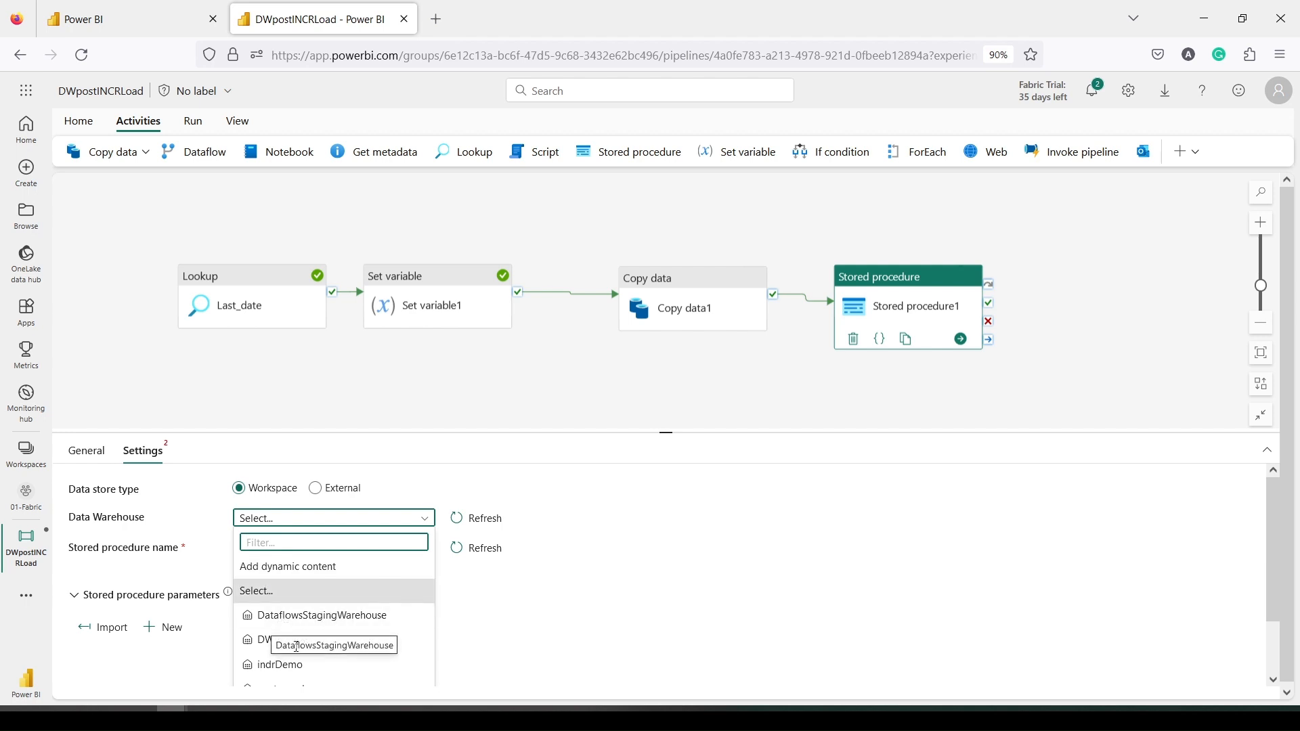
{"action": "scroll", "coordinate": [298, 647], "scroll_direction": "down", "scroll_amount": 3}
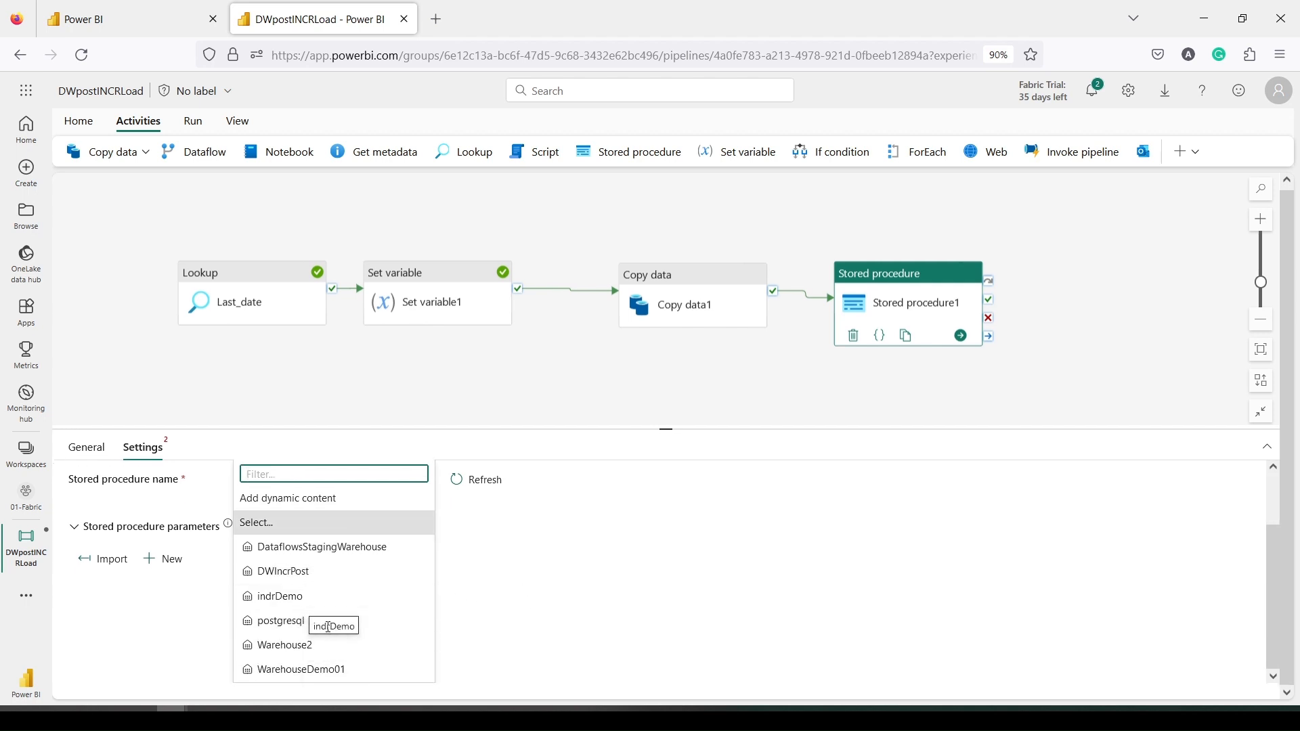
{"action": "left_click", "coordinate": [293, 573]}
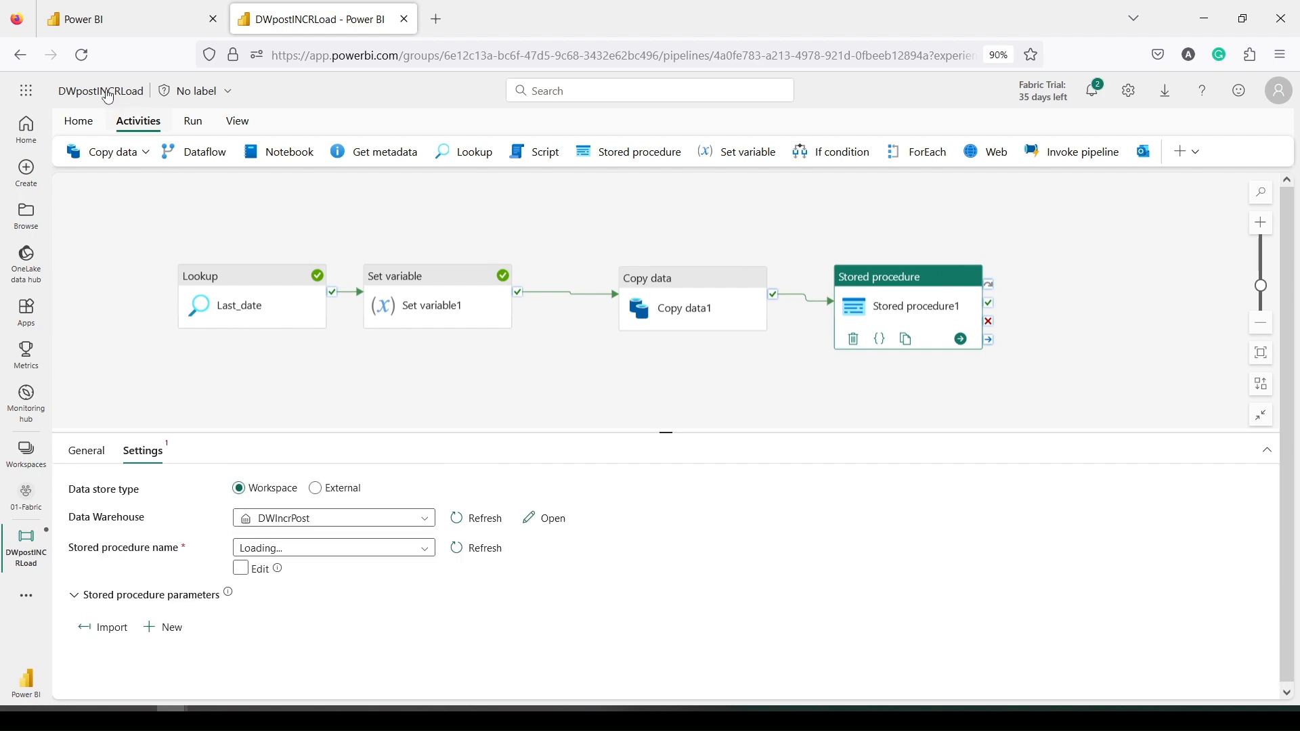
- Refresh the list of stored procedures and choose [dbo].[loadSales] for the Stored procedure activity
{"action": "left_click", "coordinate": [81, 19]}
{"action": "left_click", "coordinate": [319, 19]}
{"action": "left_click", "coordinate": [484, 553]}
{"action": "left_click", "coordinate": [400, 554]}
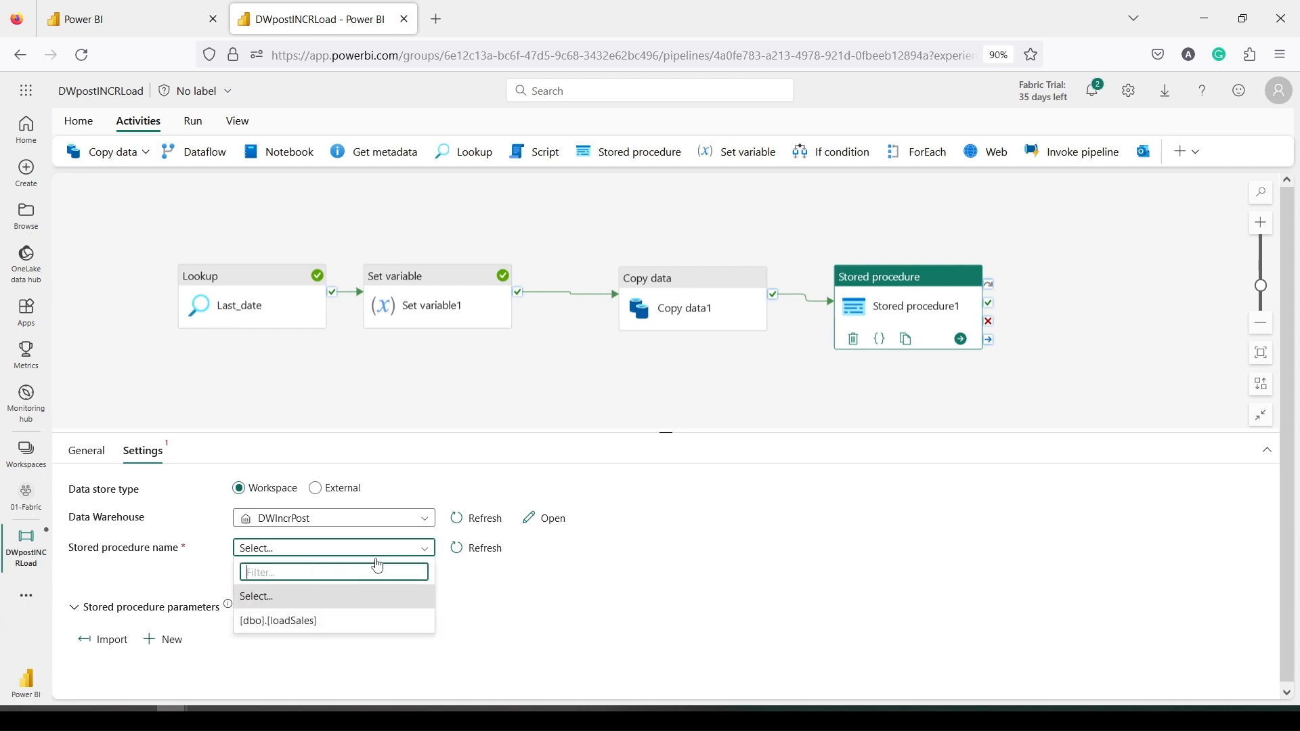
{"action": "left_click", "coordinate": [270, 619]}
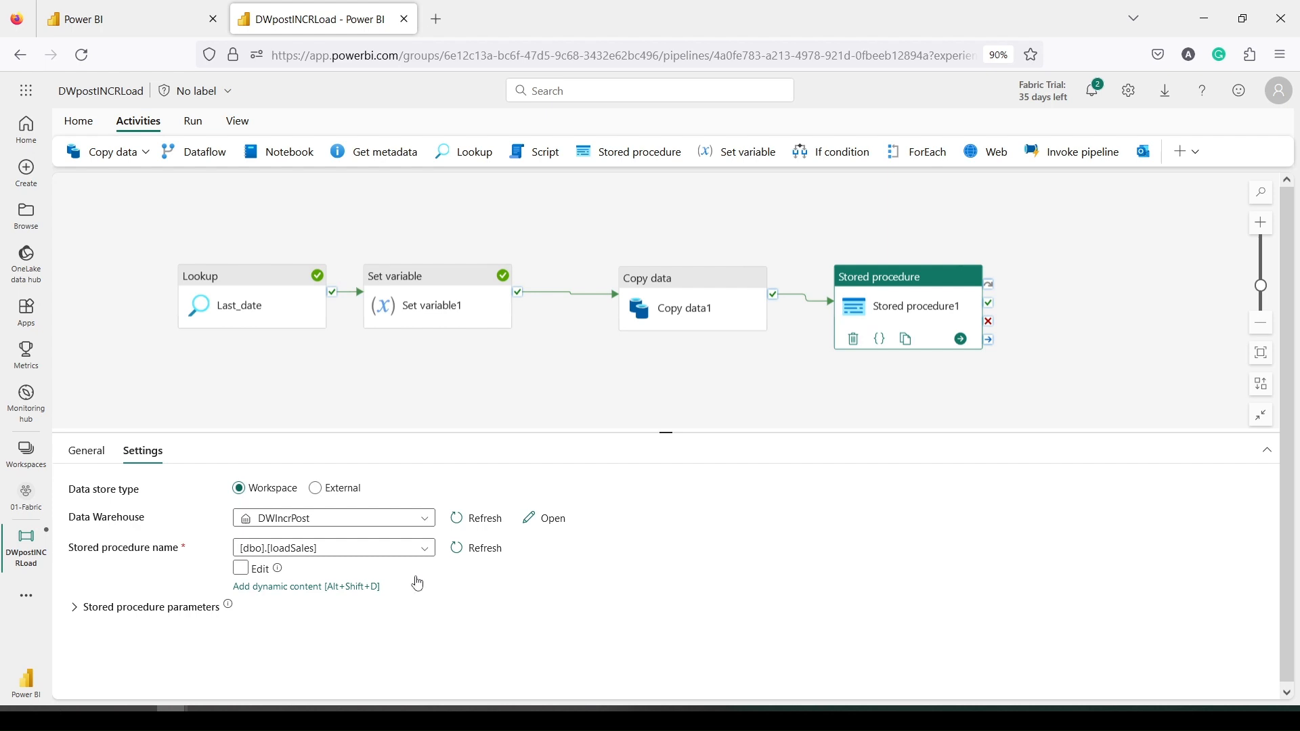
- In the DWIncrPost warehouse, create a blank SQL query and generate a SELECT TOP 100 query for the sales table
{"action": "left_click", "coordinate": [78, 25]}
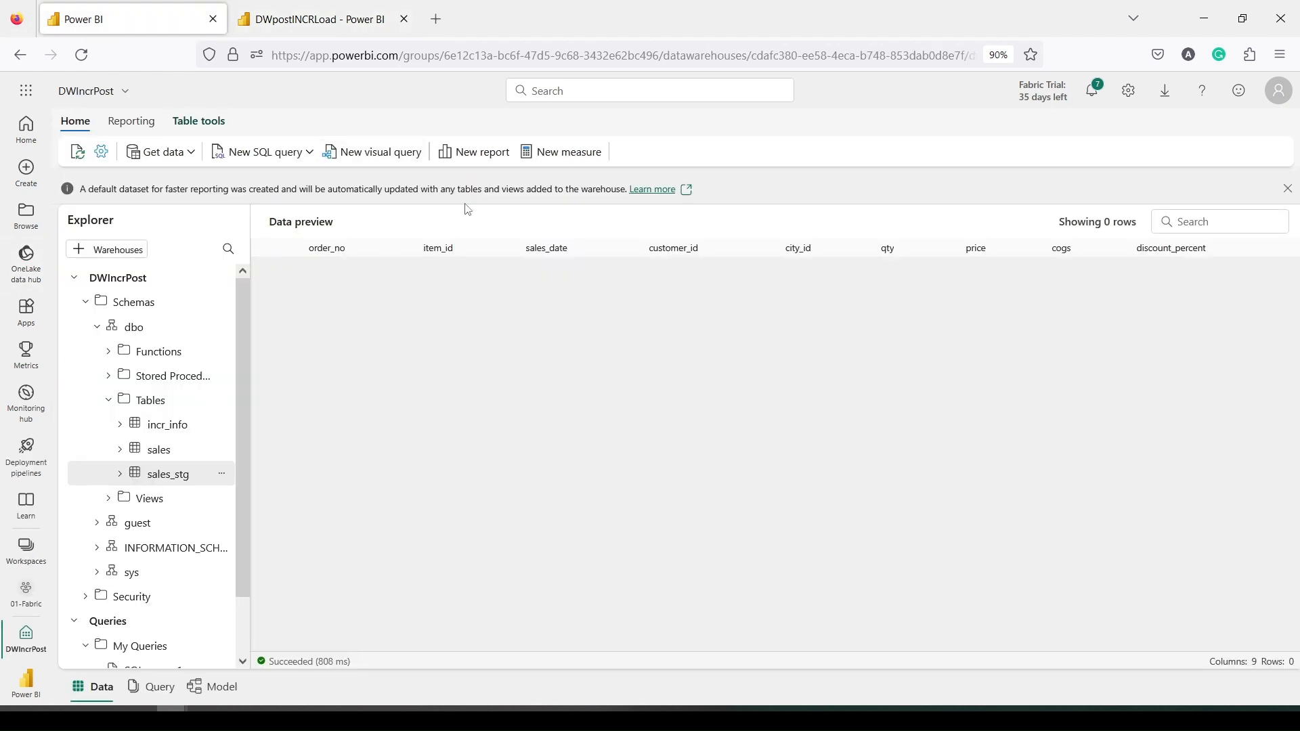
{"action": "left_click", "coordinate": [152, 687]}
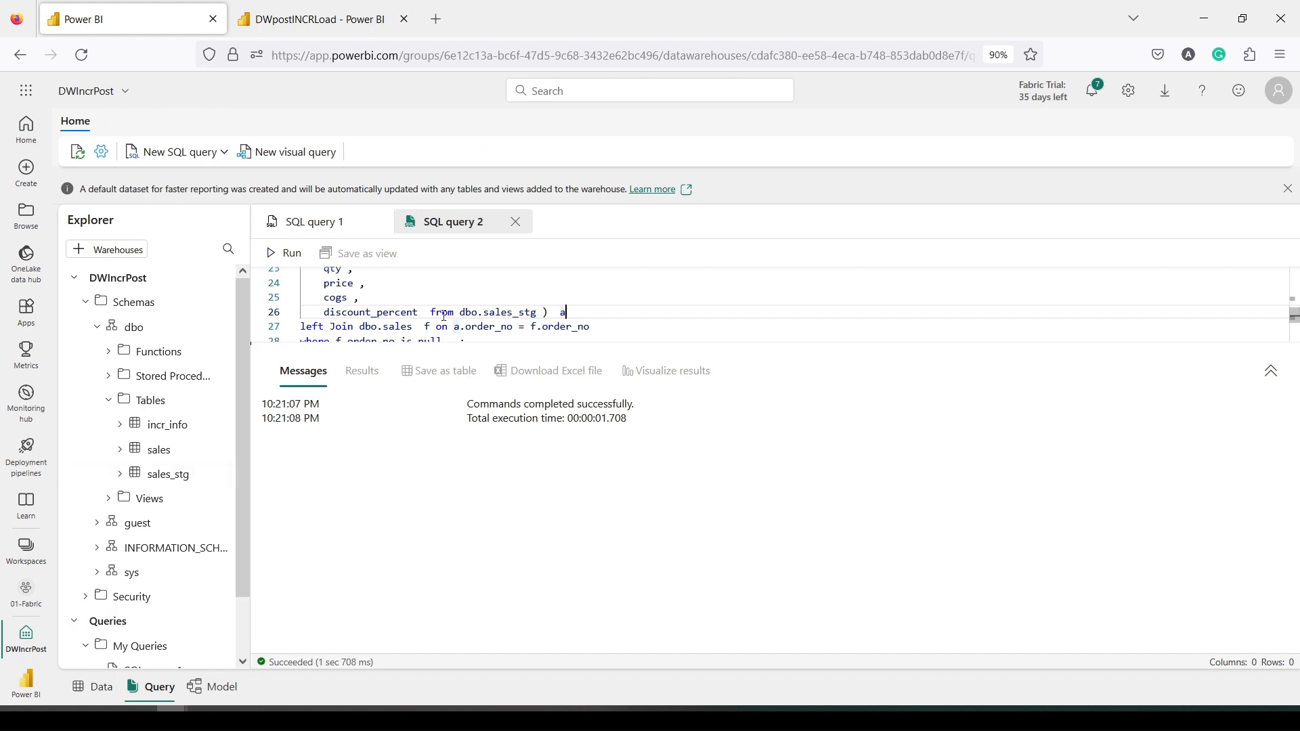
{"action": "left_click", "coordinate": [178, 152]}
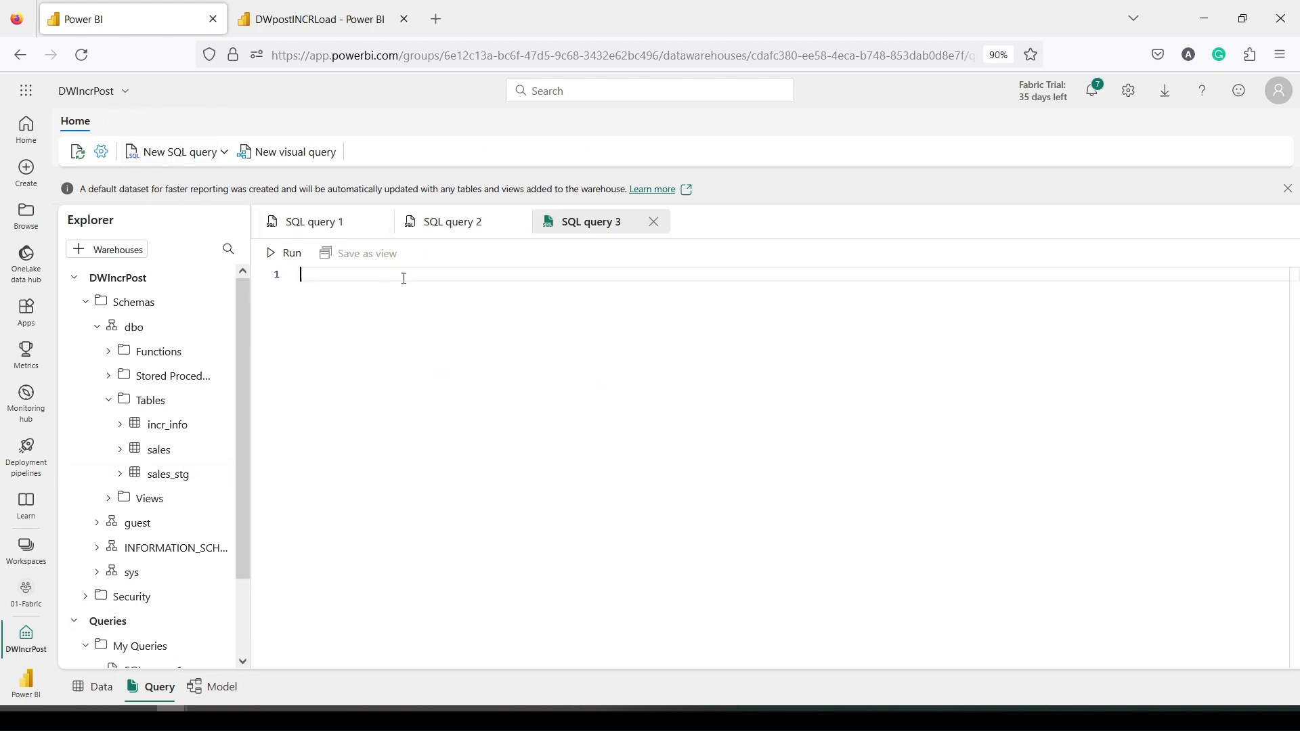
{"action": "right_click", "coordinate": [170, 452]}
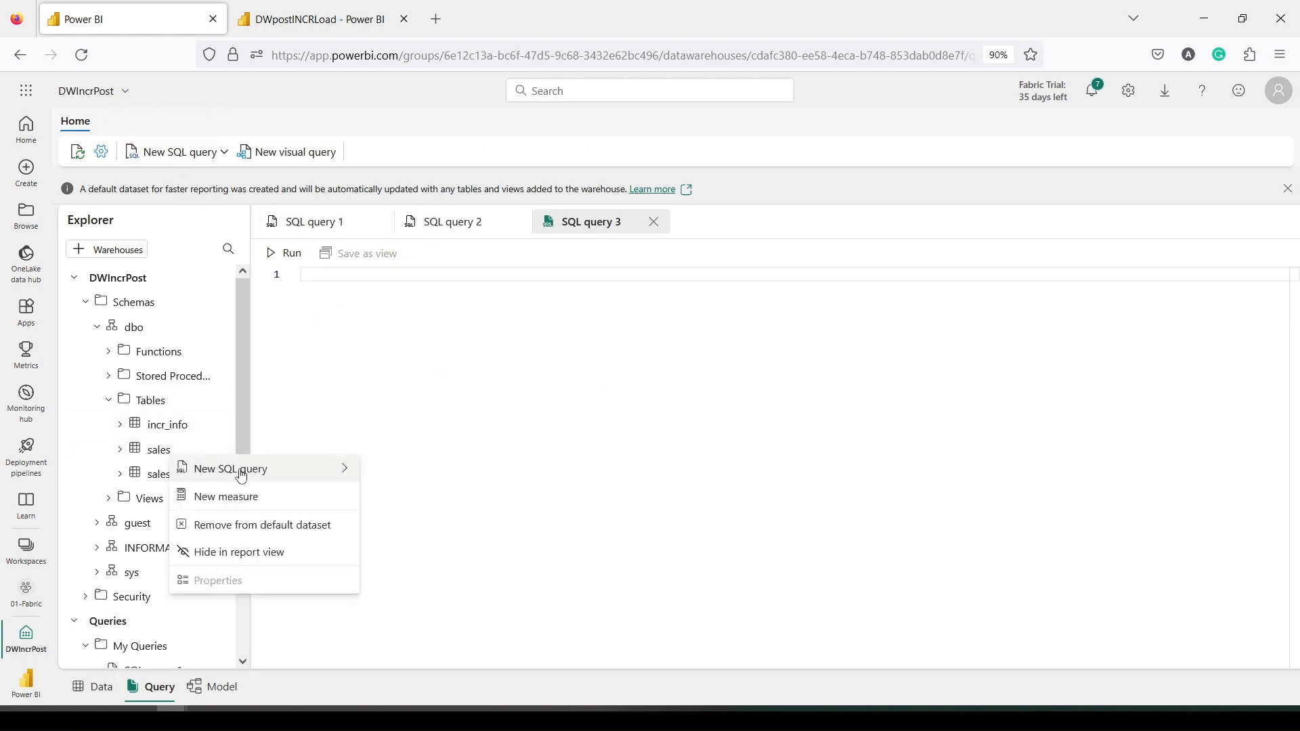
{"action": "mouse_move", "coordinate": [241, 472]}
{"action": "left_click", "coordinate": [400, 470]}
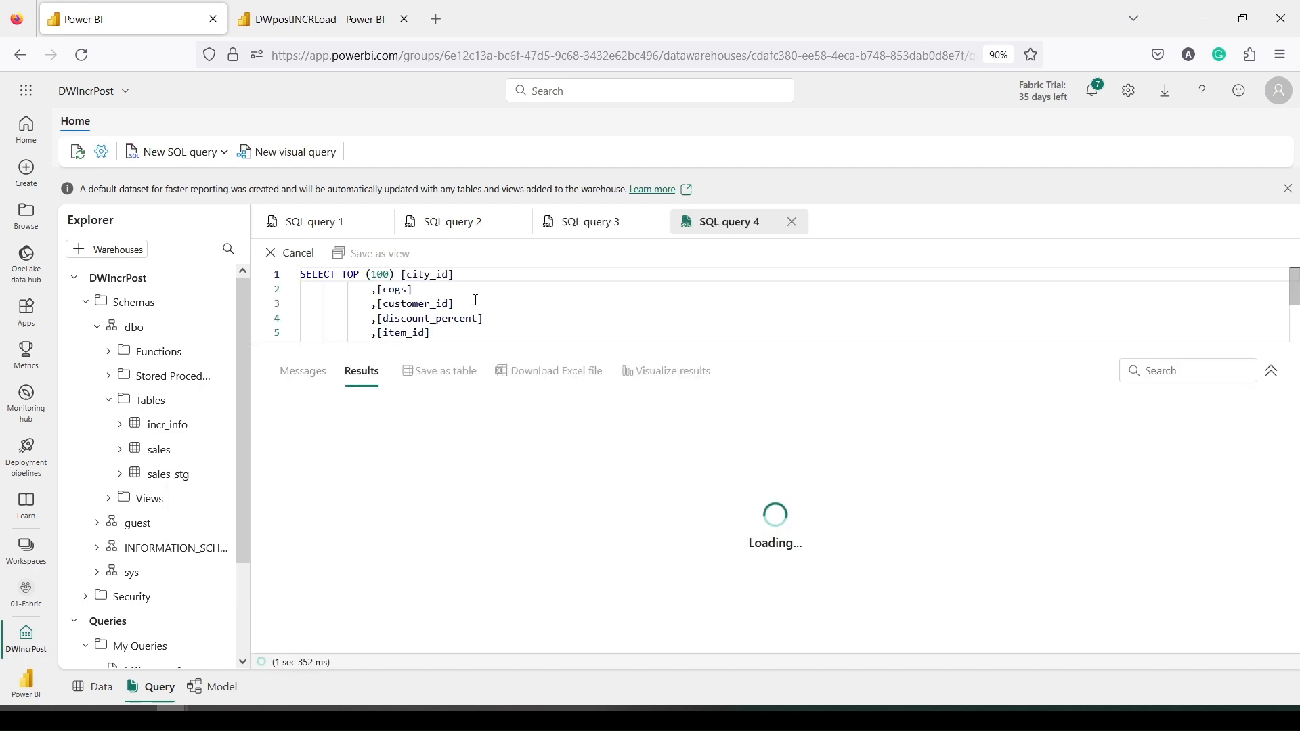
- Write select count(*) from [DWIncrPost].[dbo].[sales]; in SQL query 3, reusing the table name from the generated query
{"action": "scroll", "coordinate": [478, 314], "scroll_direction": "down", "scroll_amount": 2}
{"action": "left_click_drag", "start_coordinate": [509, 341], "coordinate": [335, 334]}
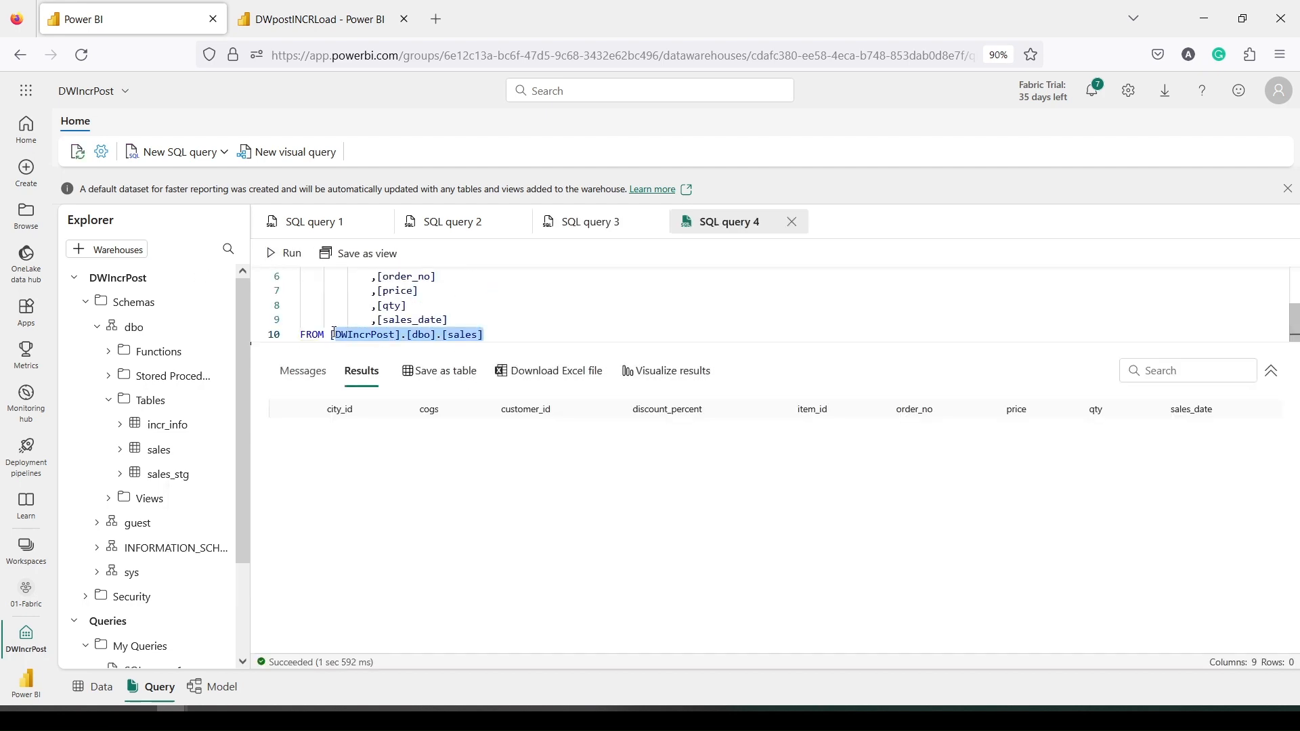
{"action": "left_click", "coordinate": [586, 222]}
{"action": "type", "text": "select "}
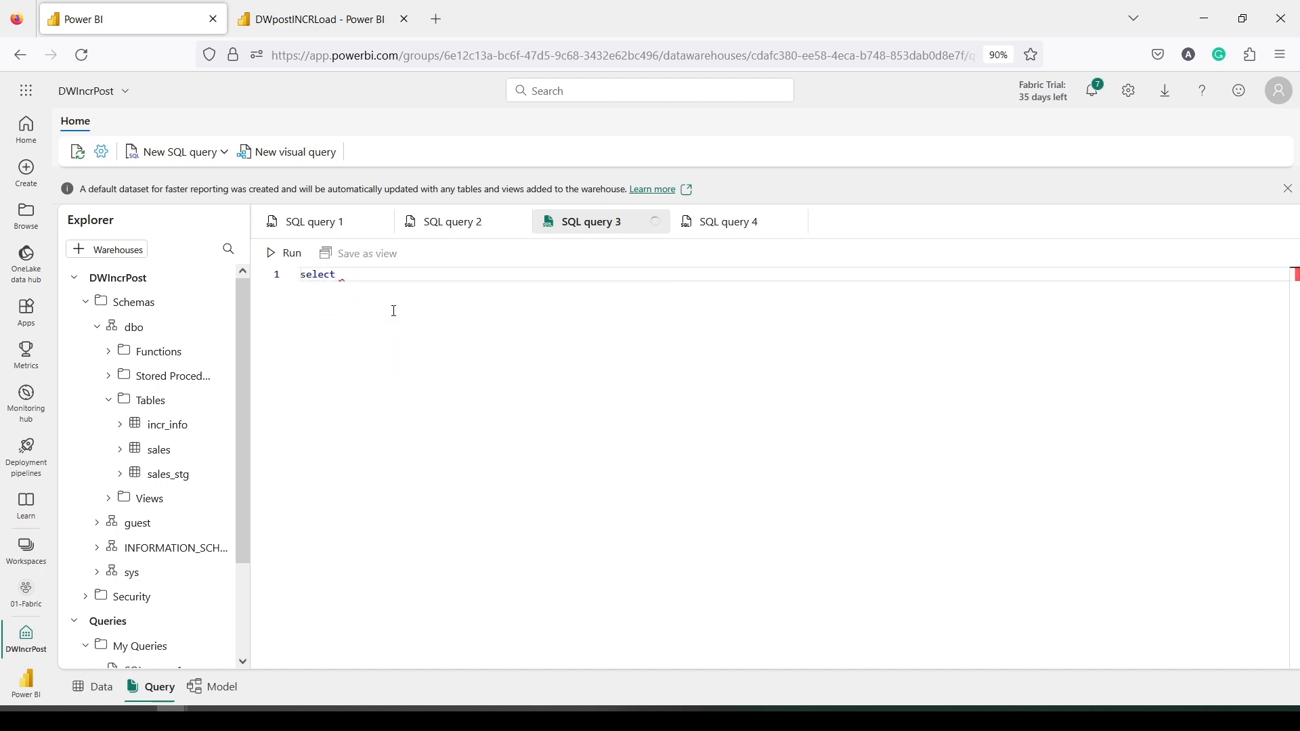
{"action": "type", "text": "count(*)"}
{"action": "type", "text": "[DWIncrPost].[dbo].[sales]"}
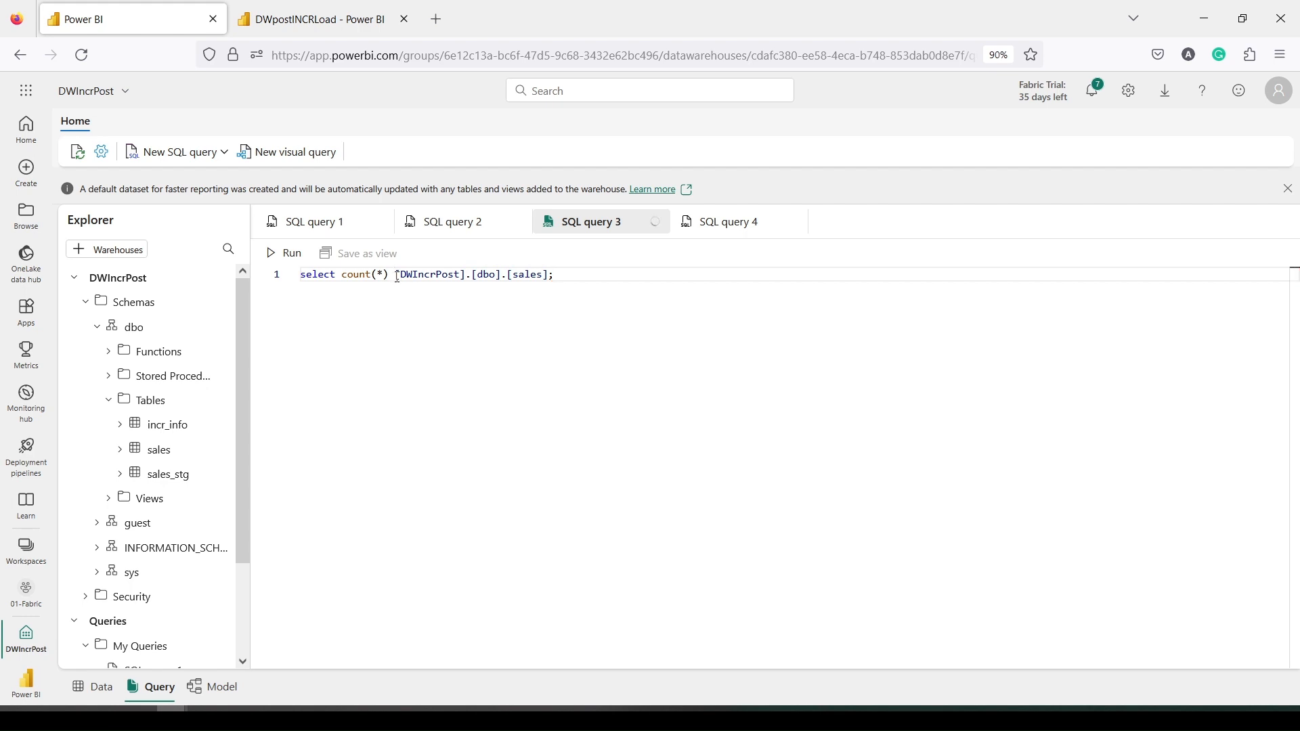
{"action": "type", "text": "from"}
- Duplicate the count statement below the first one and change the copy's table to [sales_stg]
{"action": "key", "text": "ctrl+a"}
{"action": "key", "text": "ctrl+c"}
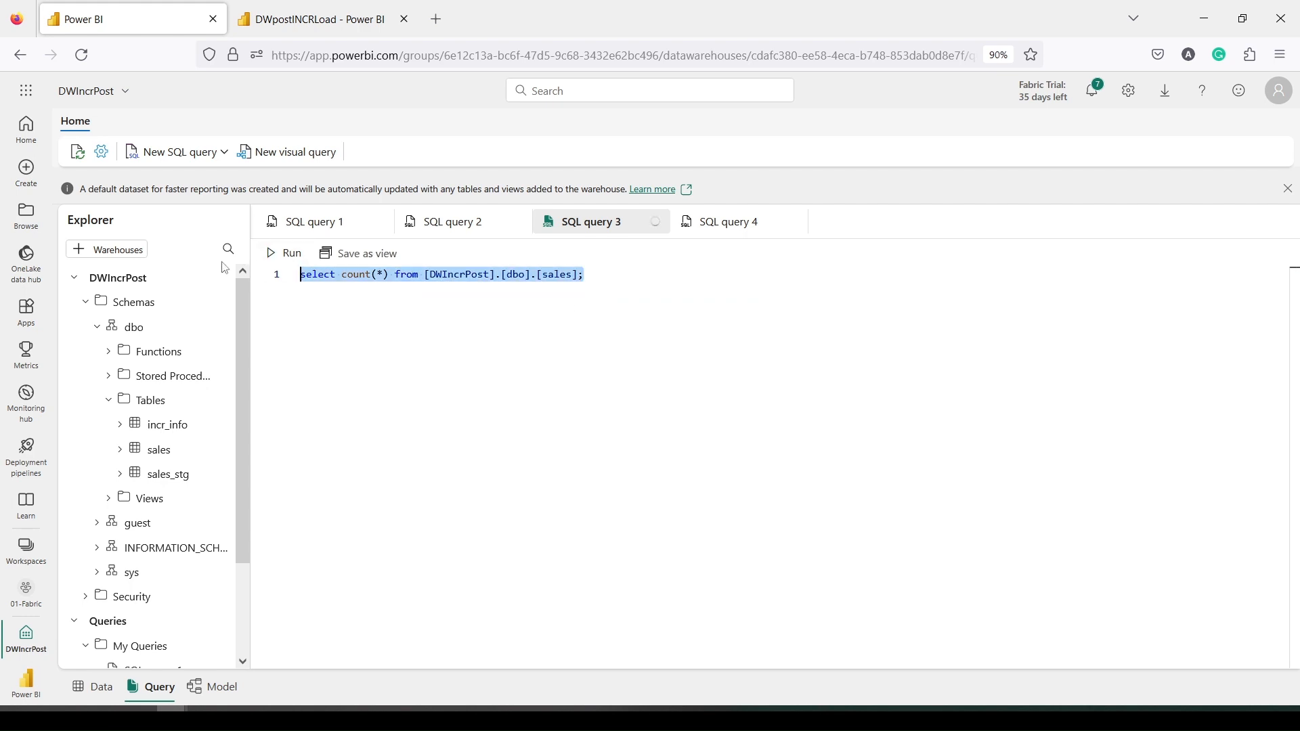
{"action": "left_click", "coordinate": [602, 273]}
{"action": "key", "text": "Return"}
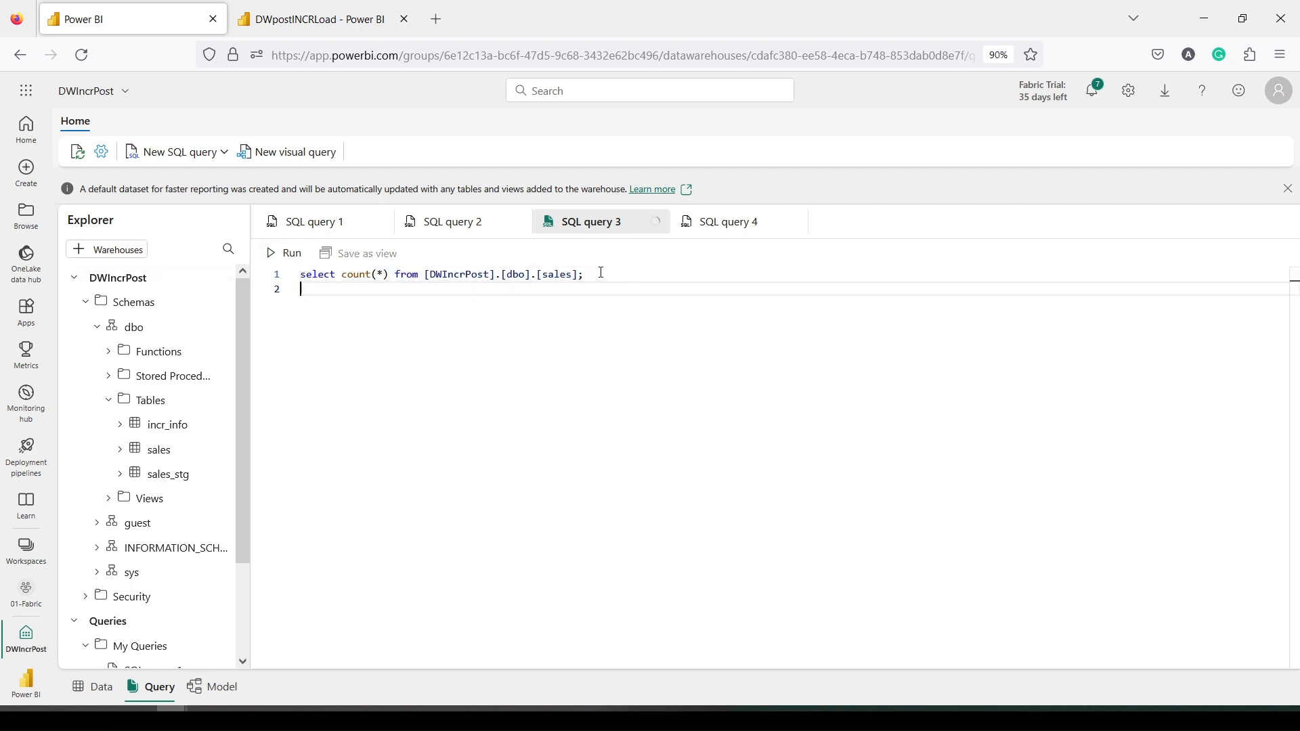
{"action": "key", "text": "Return"}
{"action": "key", "text": "ctrl+v"}
{"action": "left_click", "coordinate": [572, 305]}
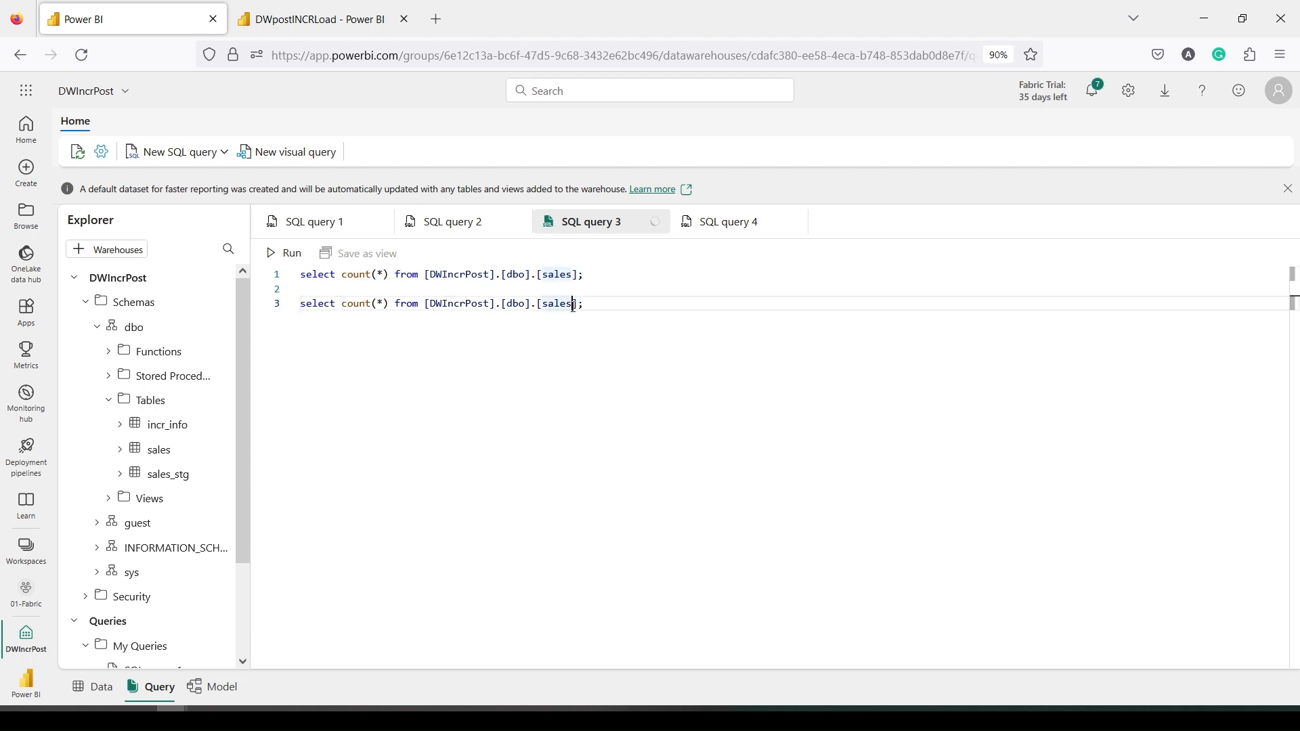
{"action": "type", "text": "_stg"}
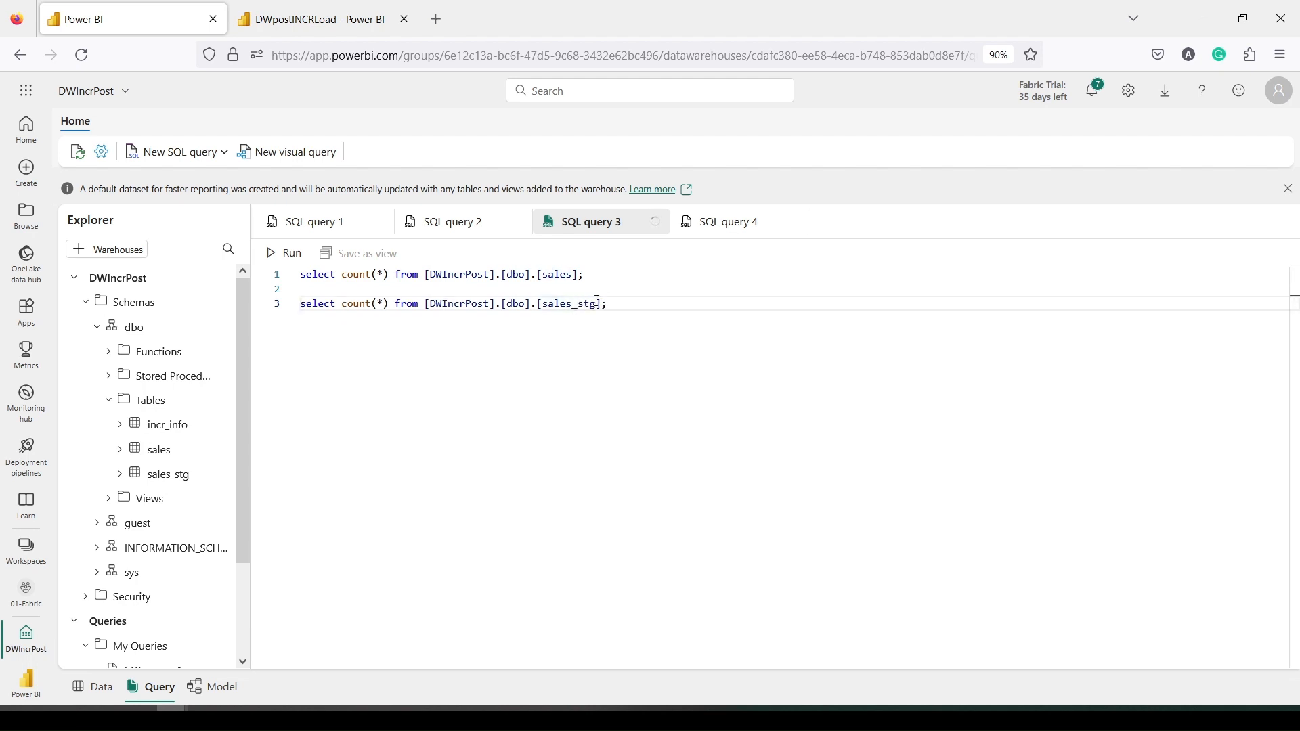
- Run the sales and sales_stg count statements one at a time and return to the DWpostINCRLoad pipeline
{"action": "left_click_drag", "start_coordinate": [586, 275], "coordinate": [276, 274]}
{"action": "left_click", "coordinate": [274, 255]}
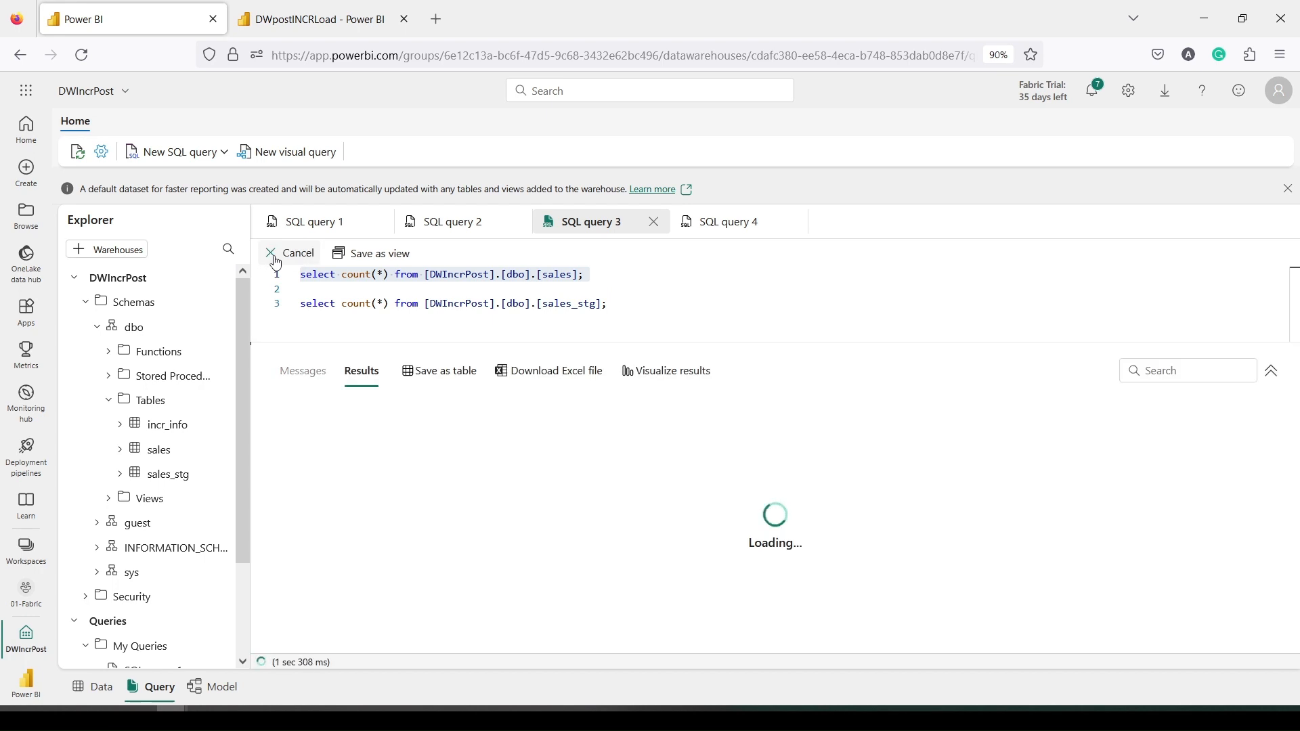
{"action": "left_click_drag", "start_coordinate": [647, 305], "coordinate": [302, 303]}
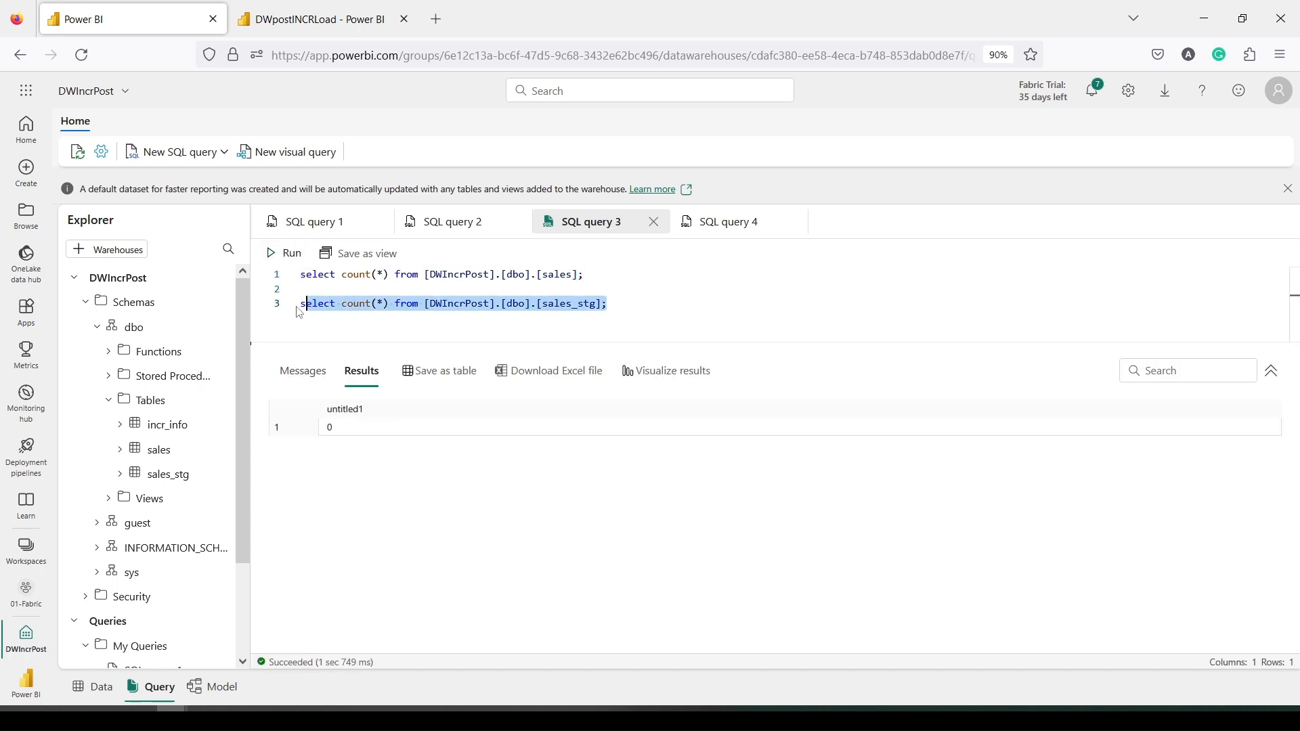
{"action": "left_click", "coordinate": [281, 254]}
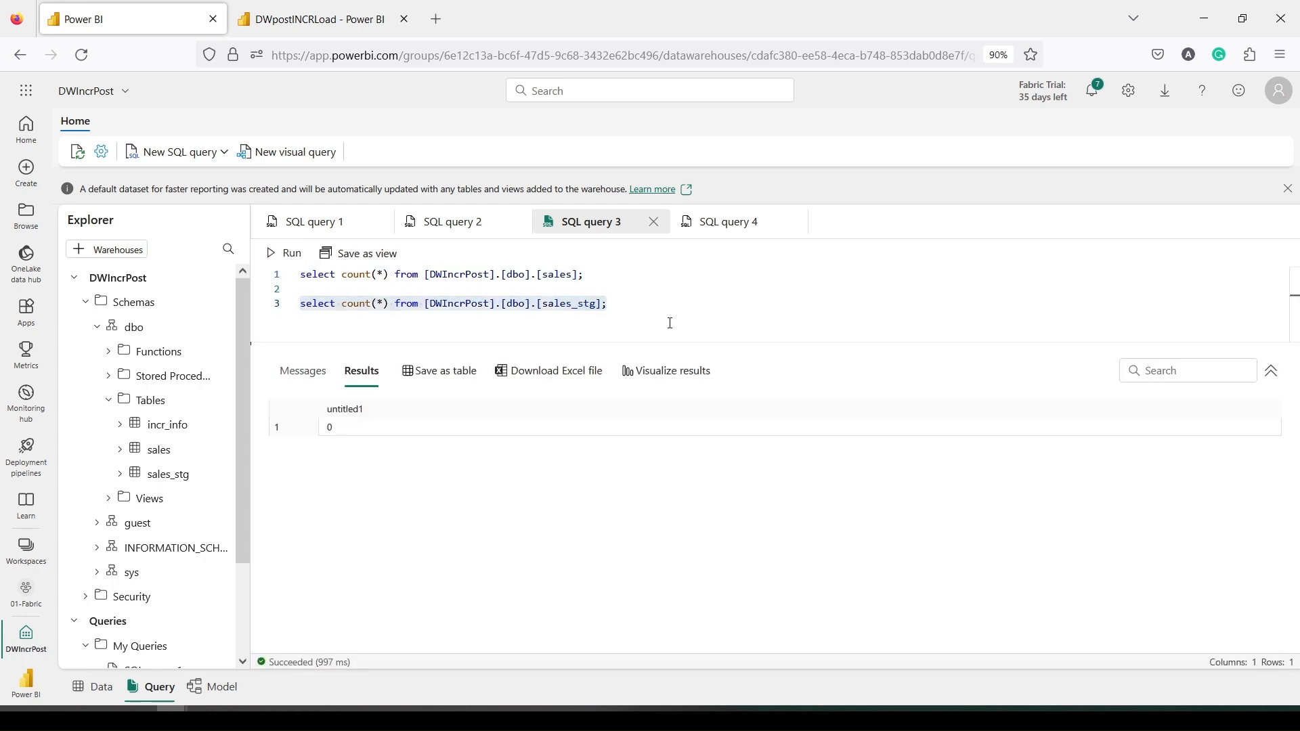
{"action": "left_click", "coordinate": [312, 19]}
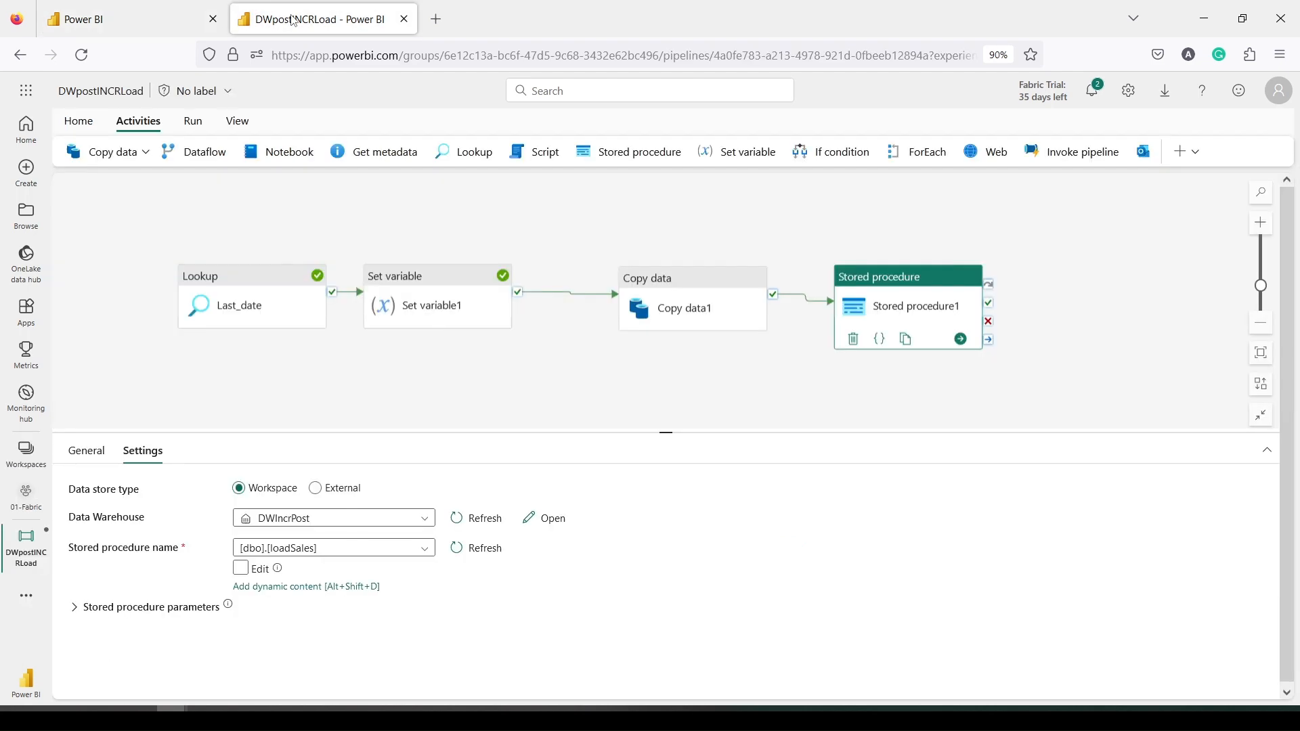
{"action": "left_click", "coordinate": [193, 214]}
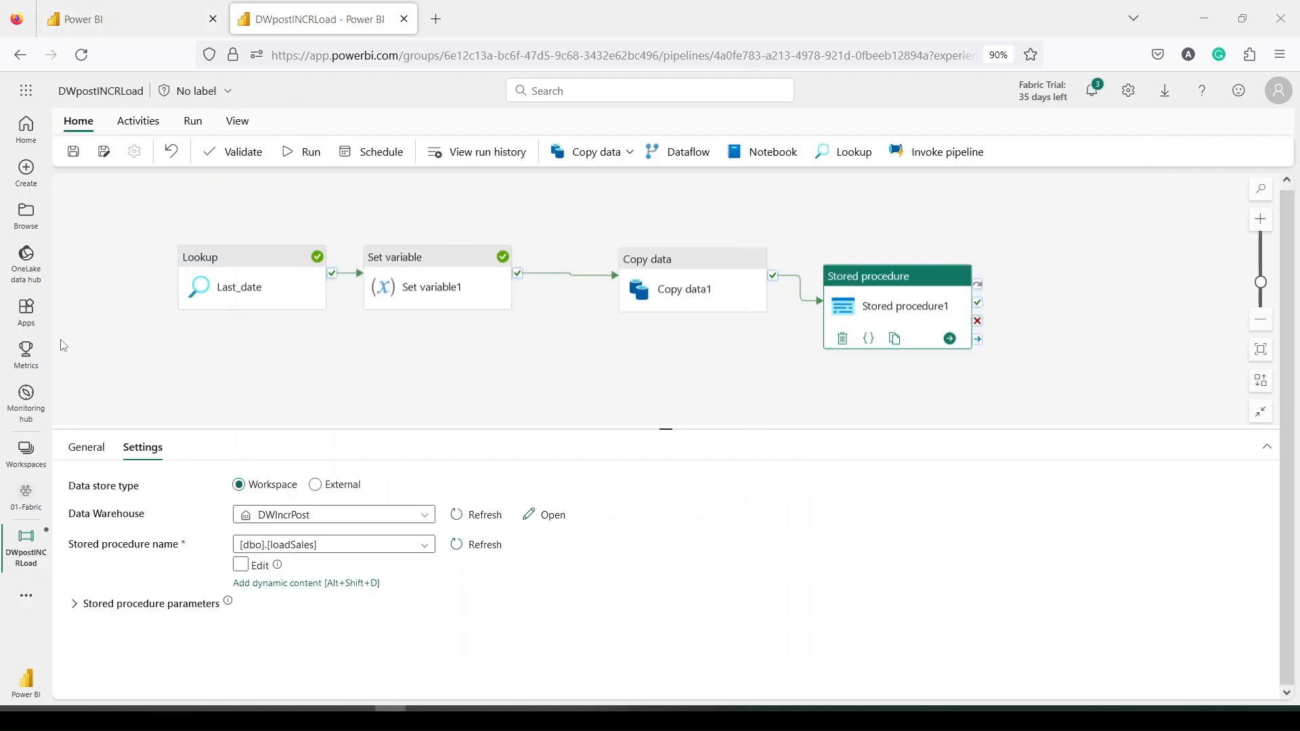
- Try to save the DWpostINCRLoad pipeline, dismiss the messages and validate the pipeline
{"action": "left_click", "coordinate": [75, 159]}
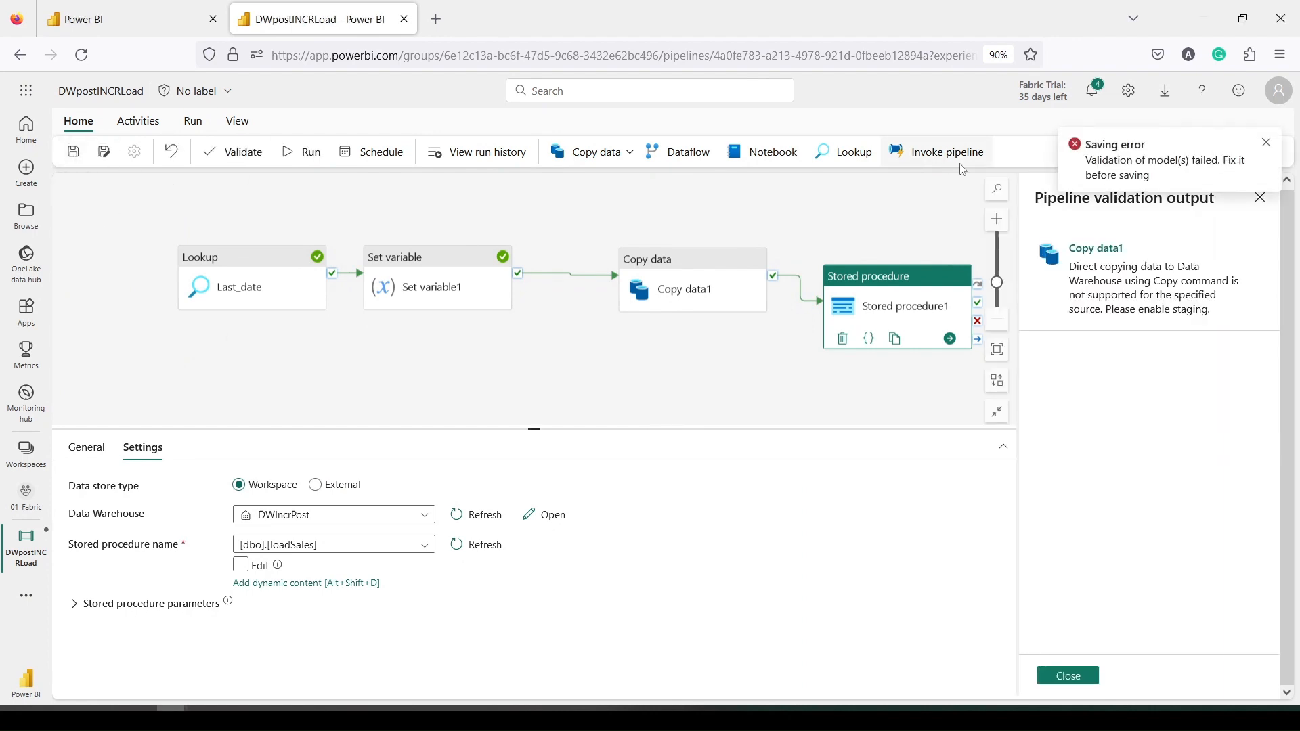
{"action": "left_click", "coordinate": [1266, 144]}
{"action": "left_click", "coordinate": [1262, 199]}
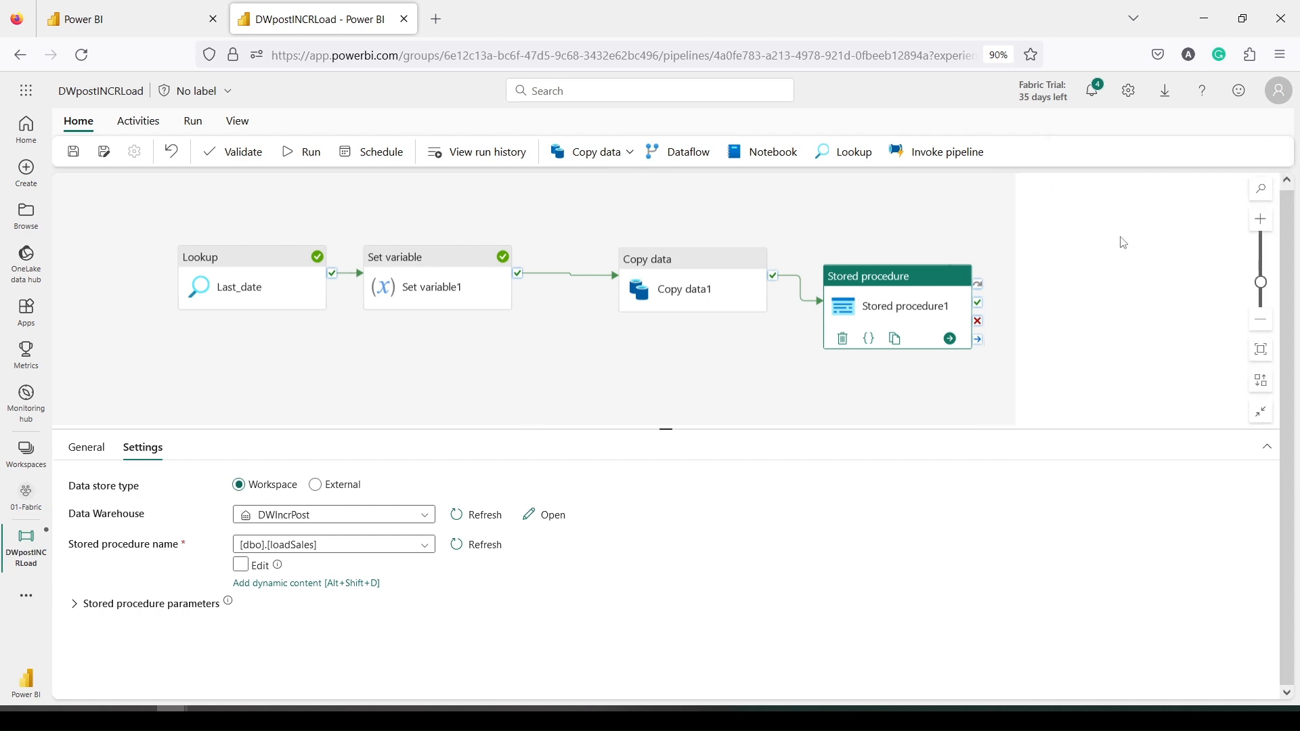
{"action": "left_click", "coordinate": [242, 156]}
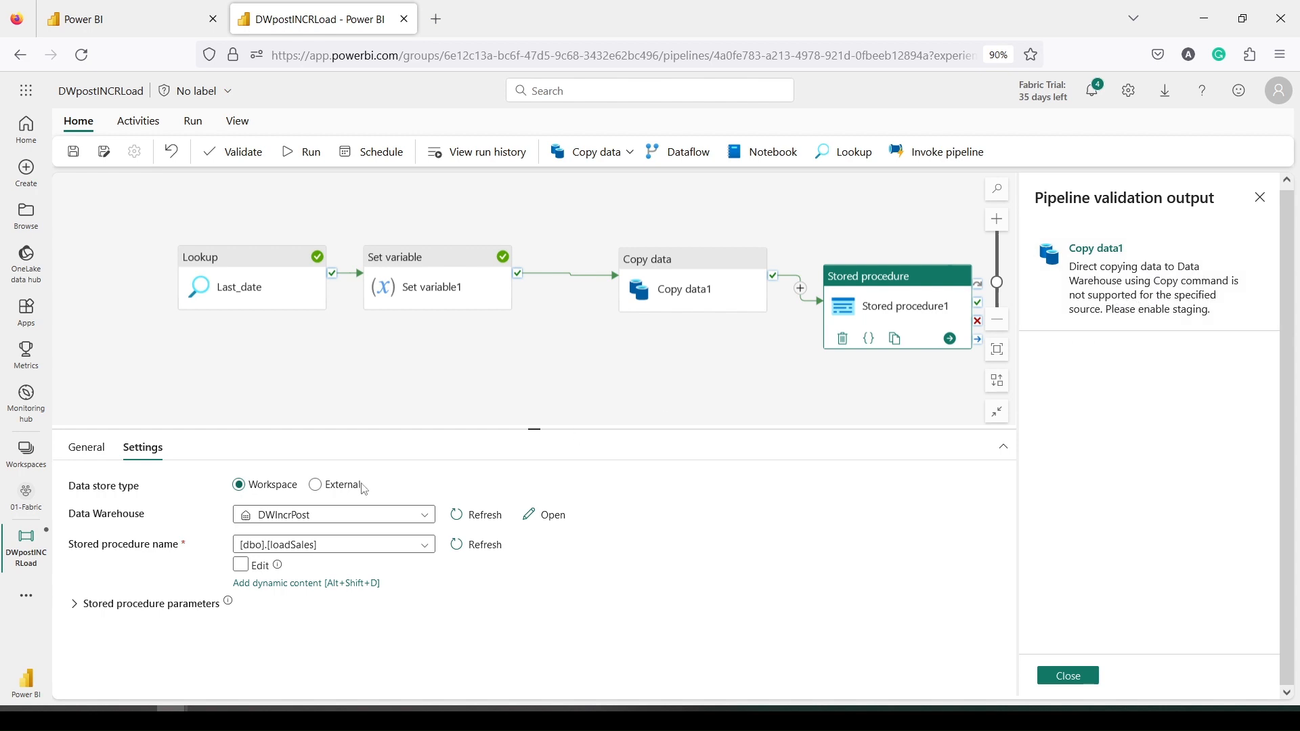
- Enable staging in the settings of the Copy data1 activity and close the validation output
{"action": "left_click", "coordinate": [695, 306]}
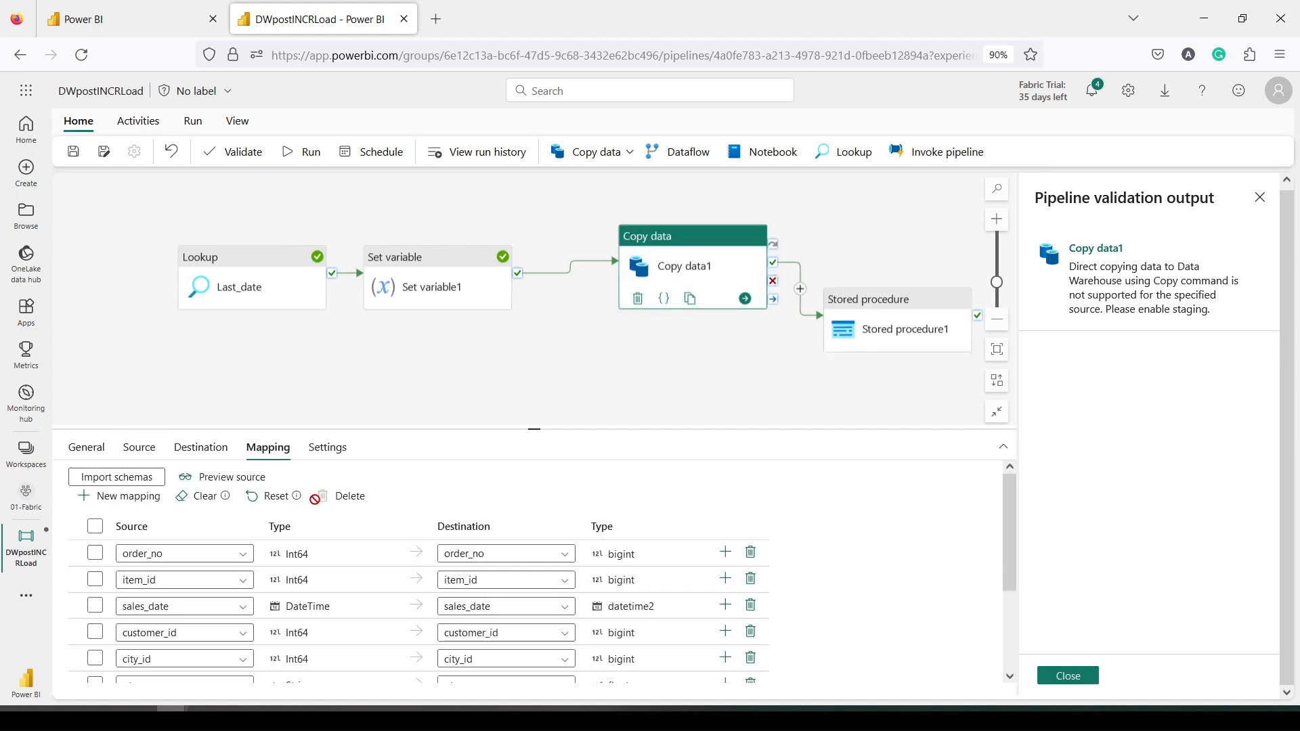
{"action": "left_click", "coordinate": [327, 447]}
{"action": "left_click", "coordinate": [260, 636]}
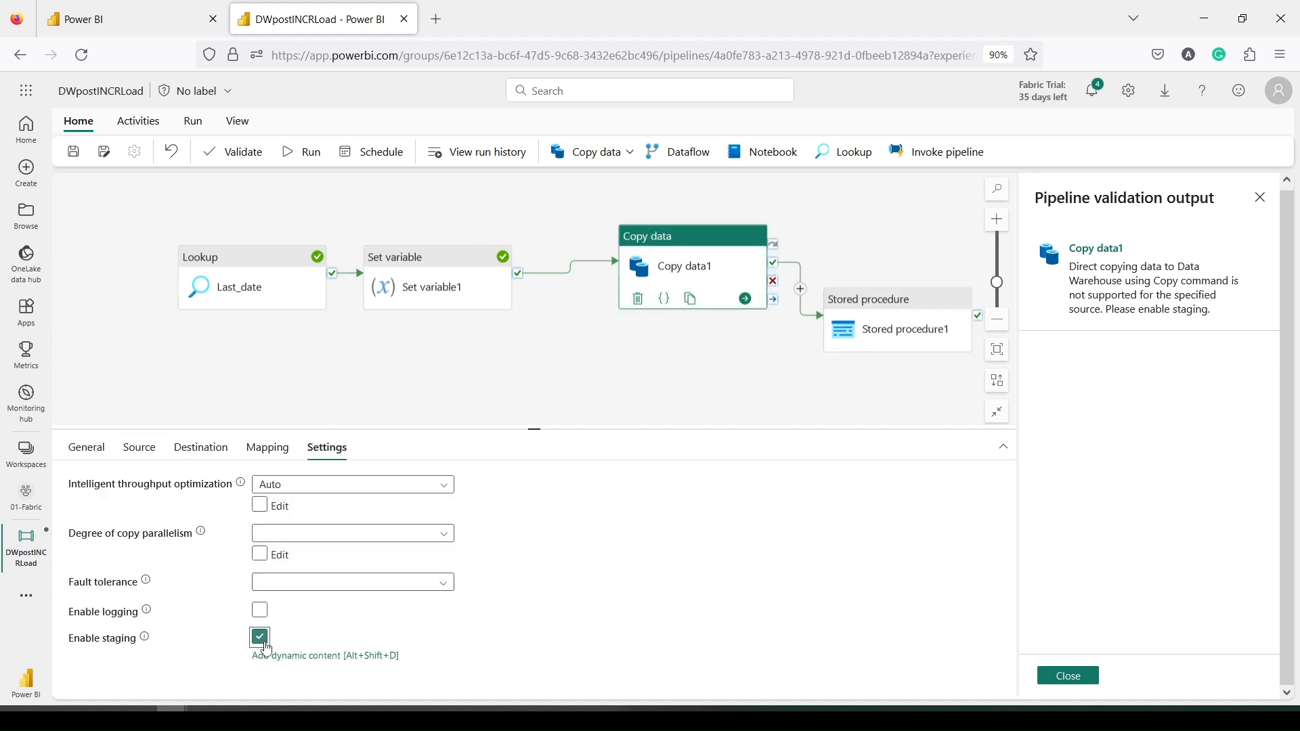
{"action": "left_click", "coordinate": [1069, 675]}
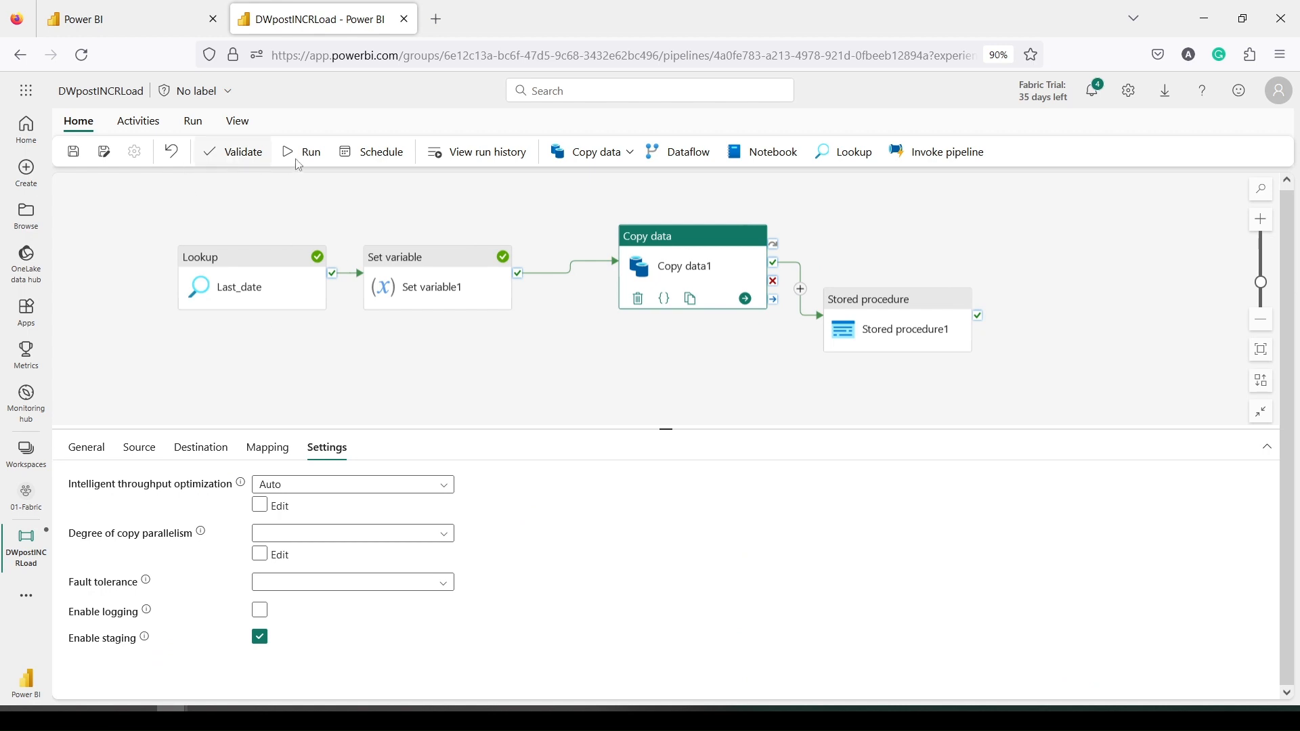
- Validate the pipeline again and save it
{"action": "left_click", "coordinate": [247, 160]}
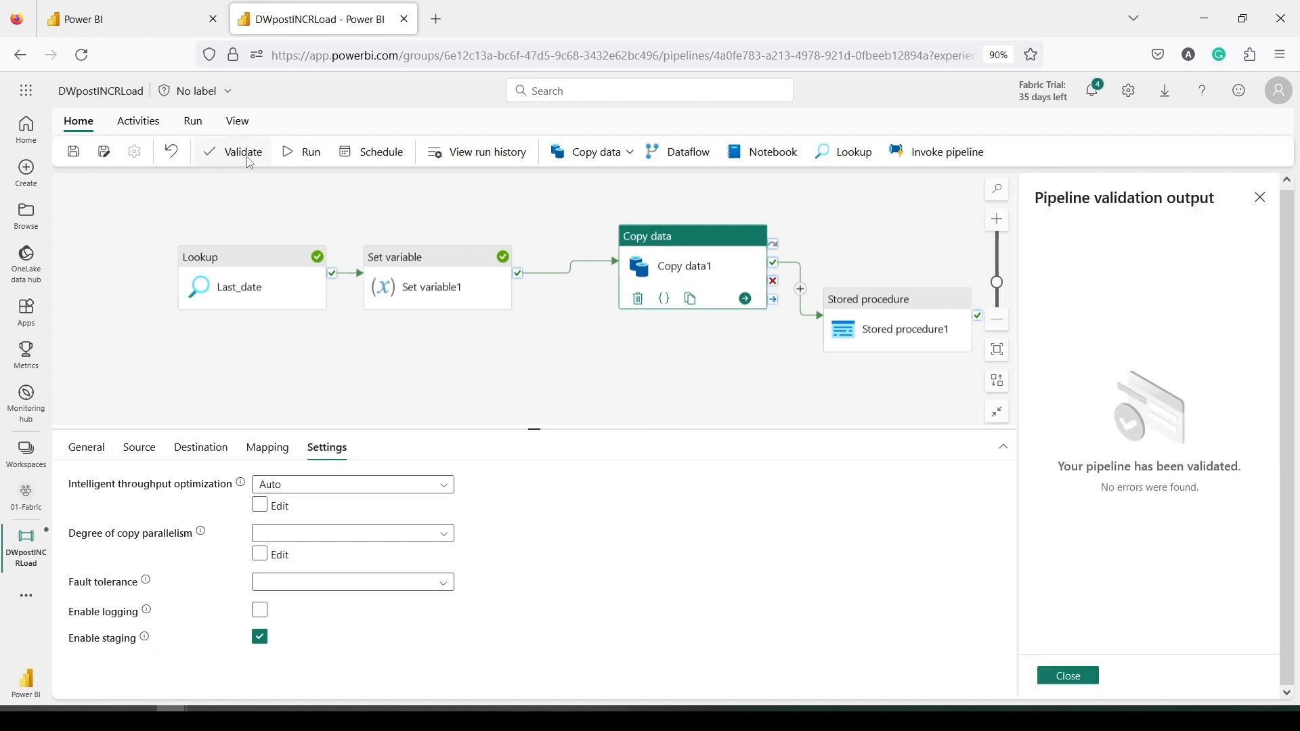
{"action": "left_click", "coordinate": [264, 195]}
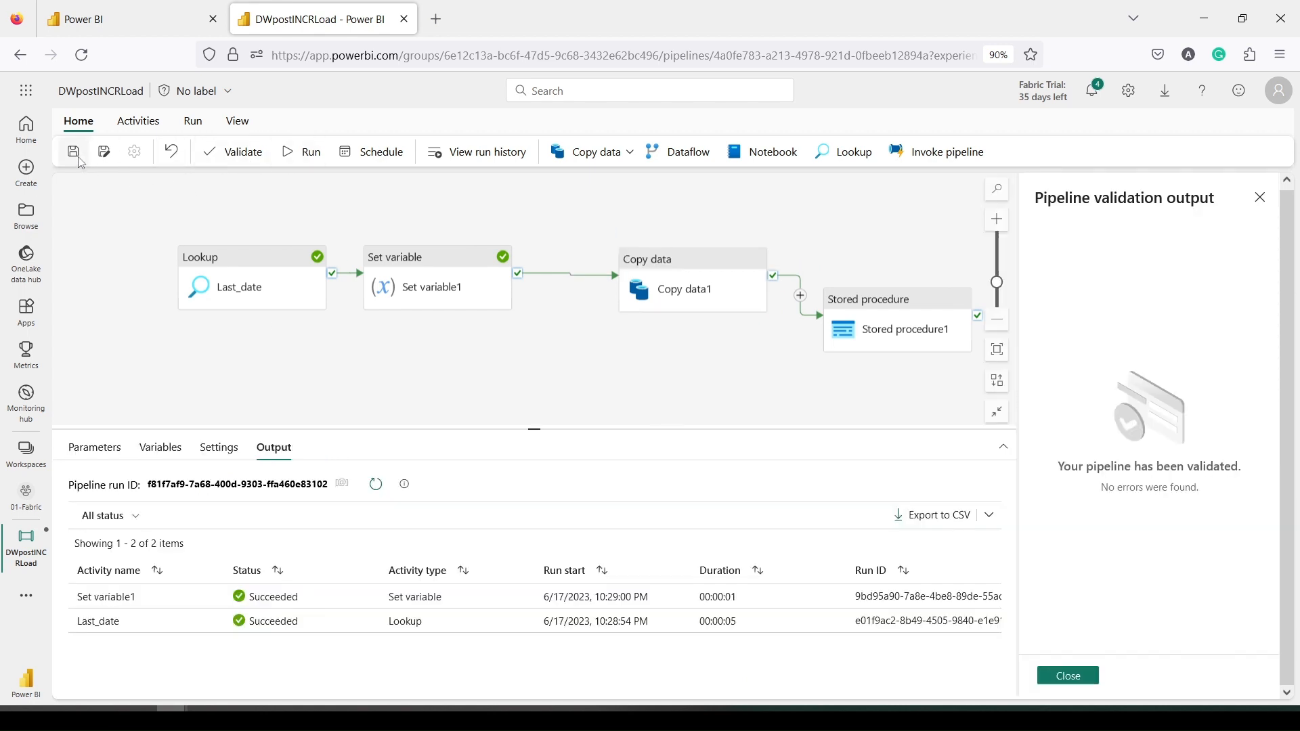
{"action": "left_click", "coordinate": [73, 152]}
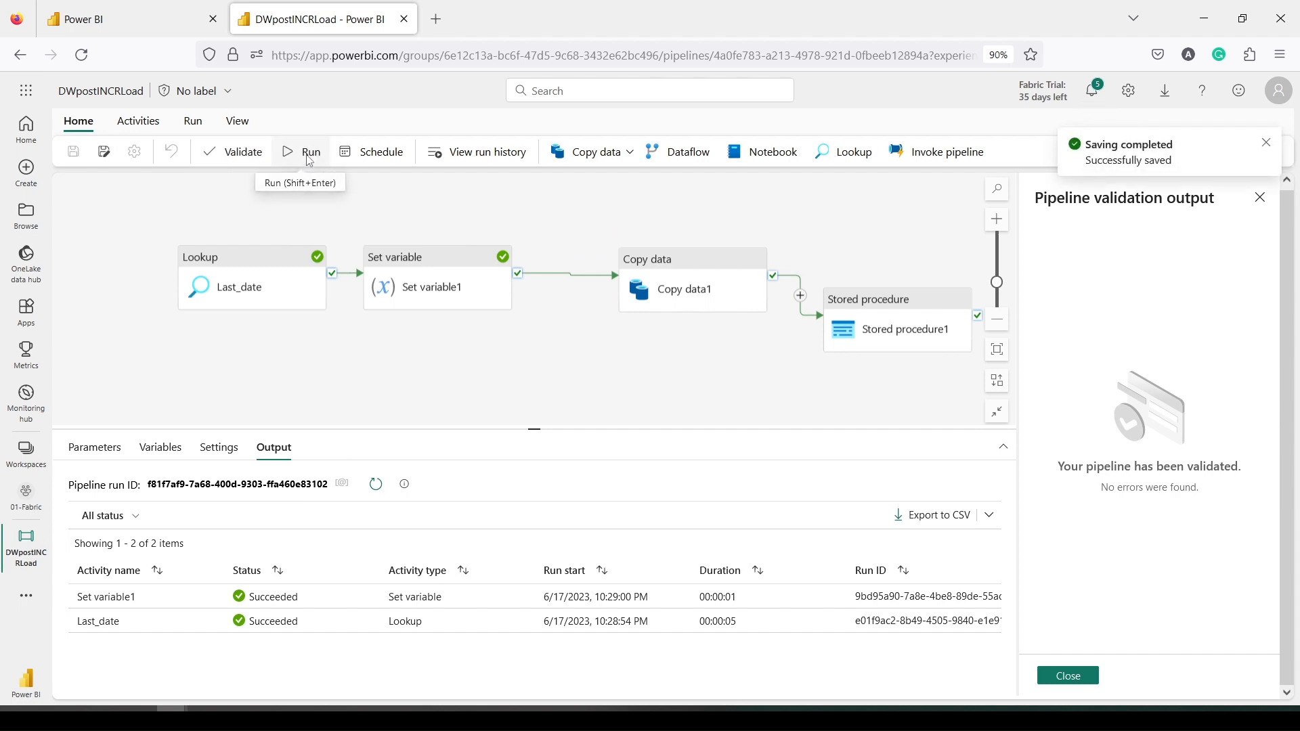
- Run the DWpostINCRLoad pipeline and open the notifications to check on the run
{"action": "left_click", "coordinate": [313, 164]}
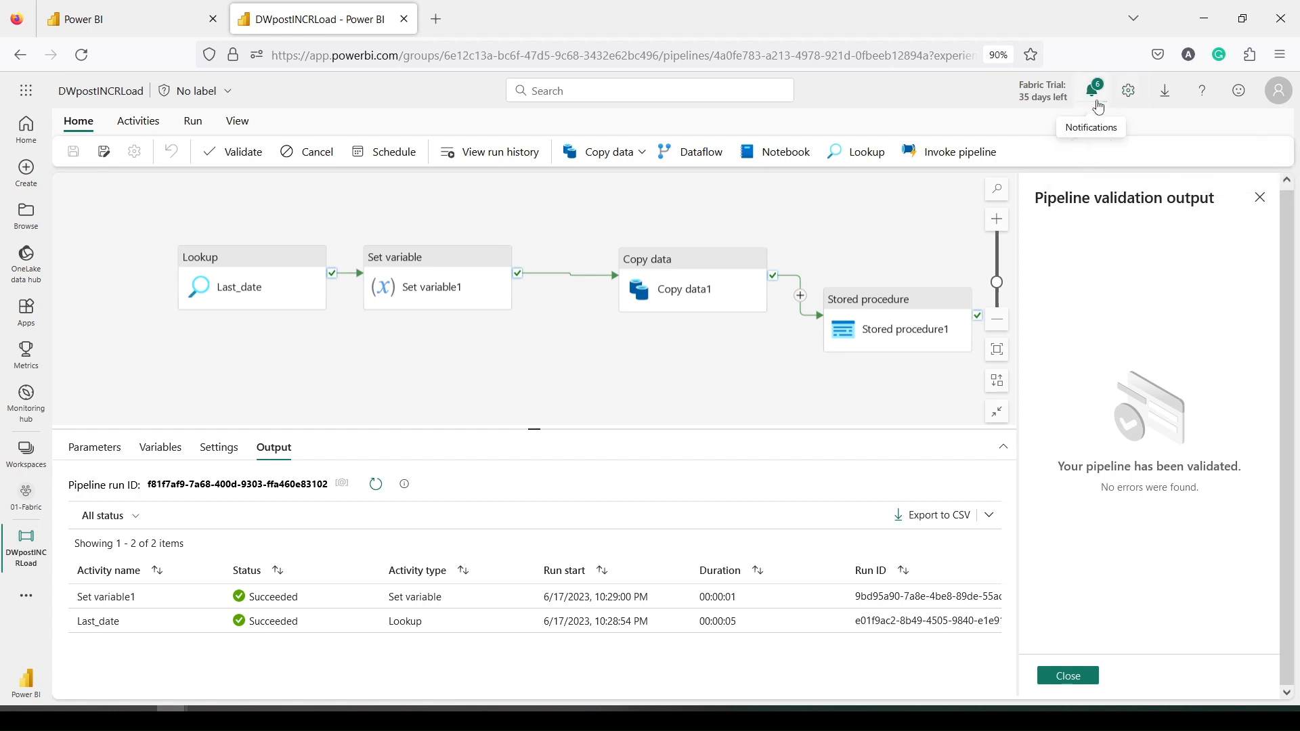
{"action": "left_click_drag", "start_coordinate": [1073, 70], "coordinate": [1110, 114]}
{"action": "left_click", "coordinate": [1096, 97]}
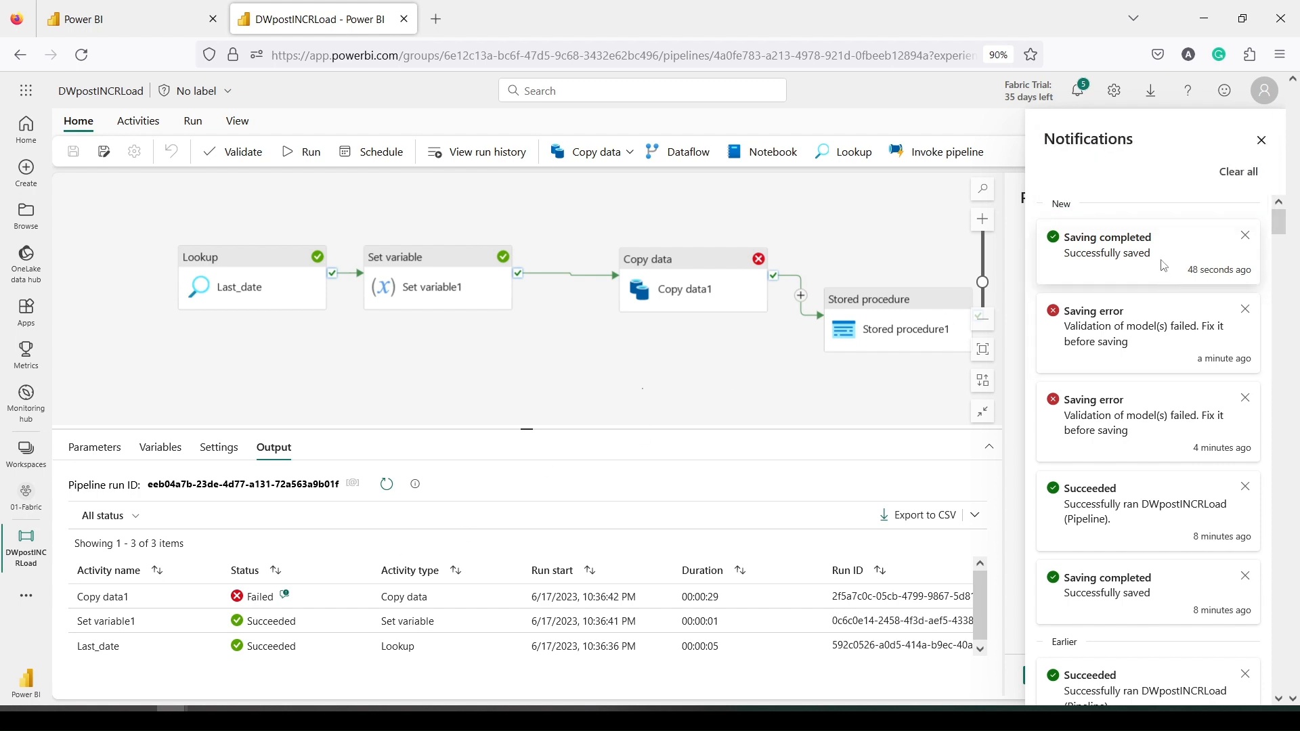
- In the DWIncrPost warehouse, rerun the sales_stg count statement and the sales count statement separately in SQL query 3
{"action": "left_click", "coordinate": [136, 22]}
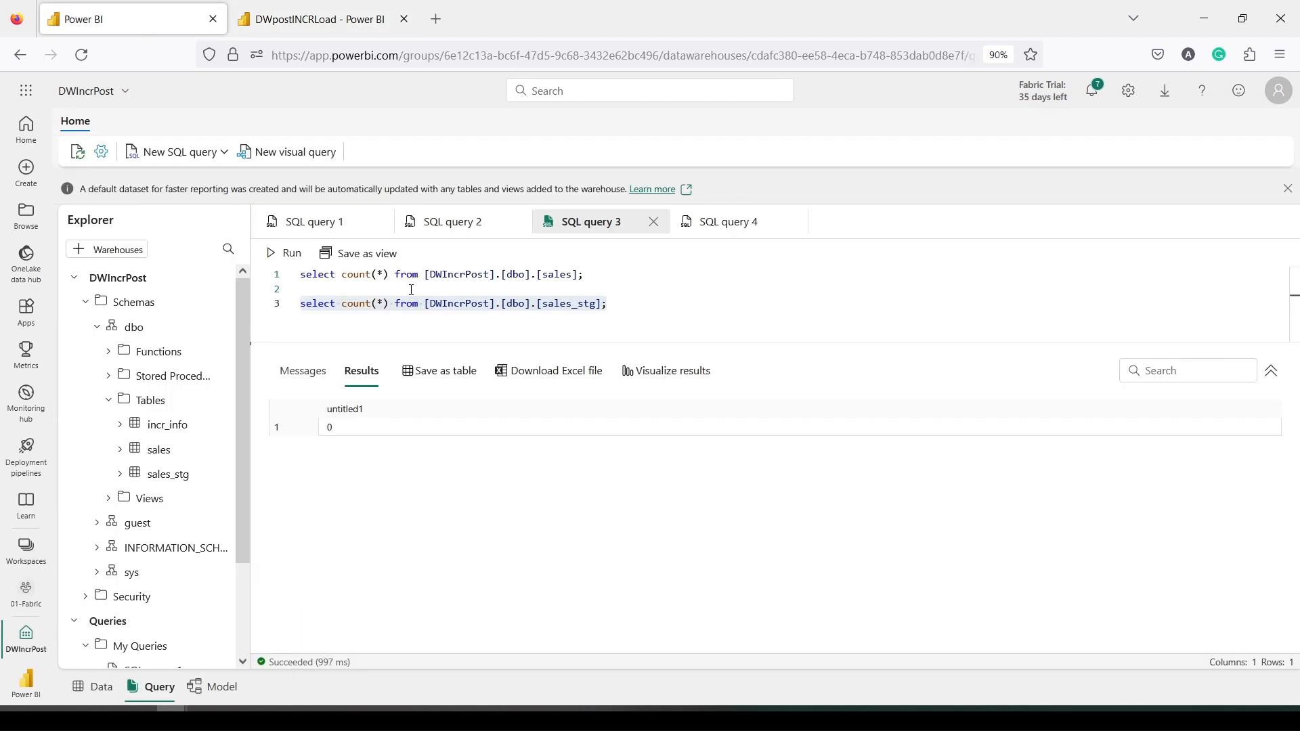
{"action": "left_click", "coordinate": [630, 302]}
{"action": "triple_click", "coordinate": [513, 309]}
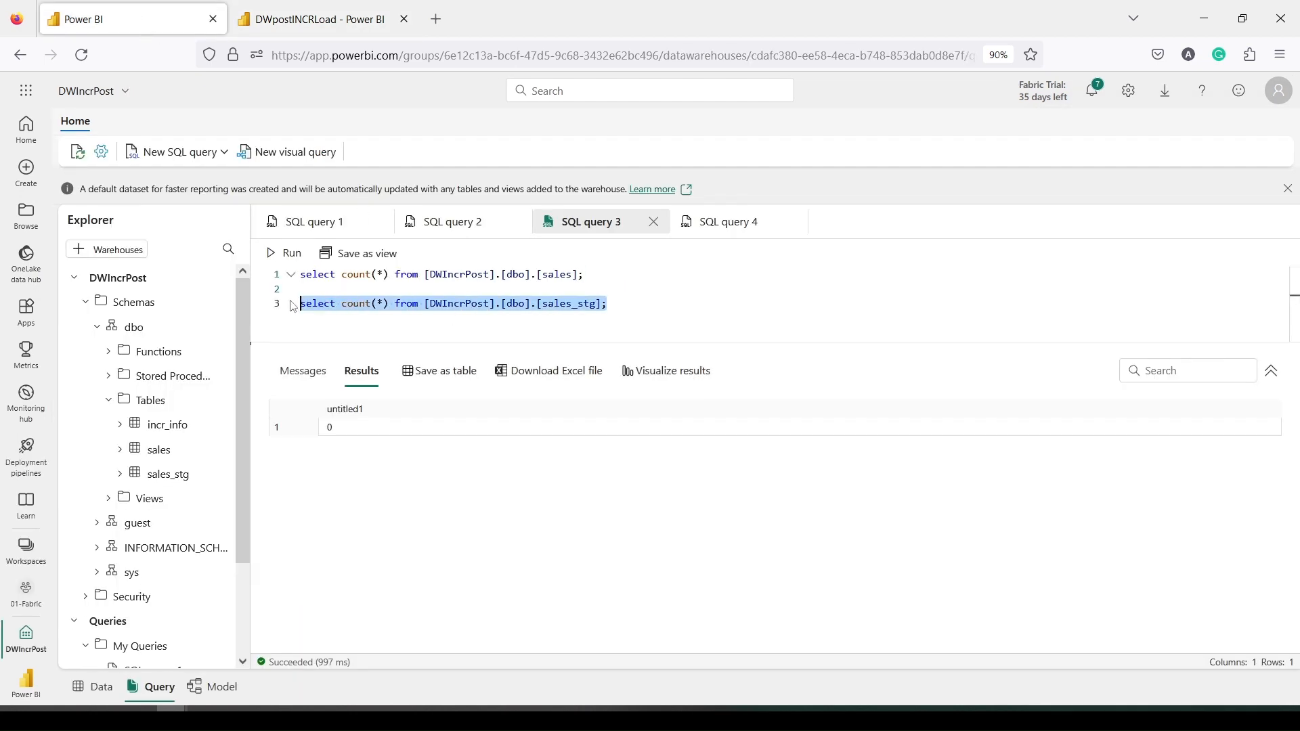
{"action": "left_click", "coordinate": [284, 253]}
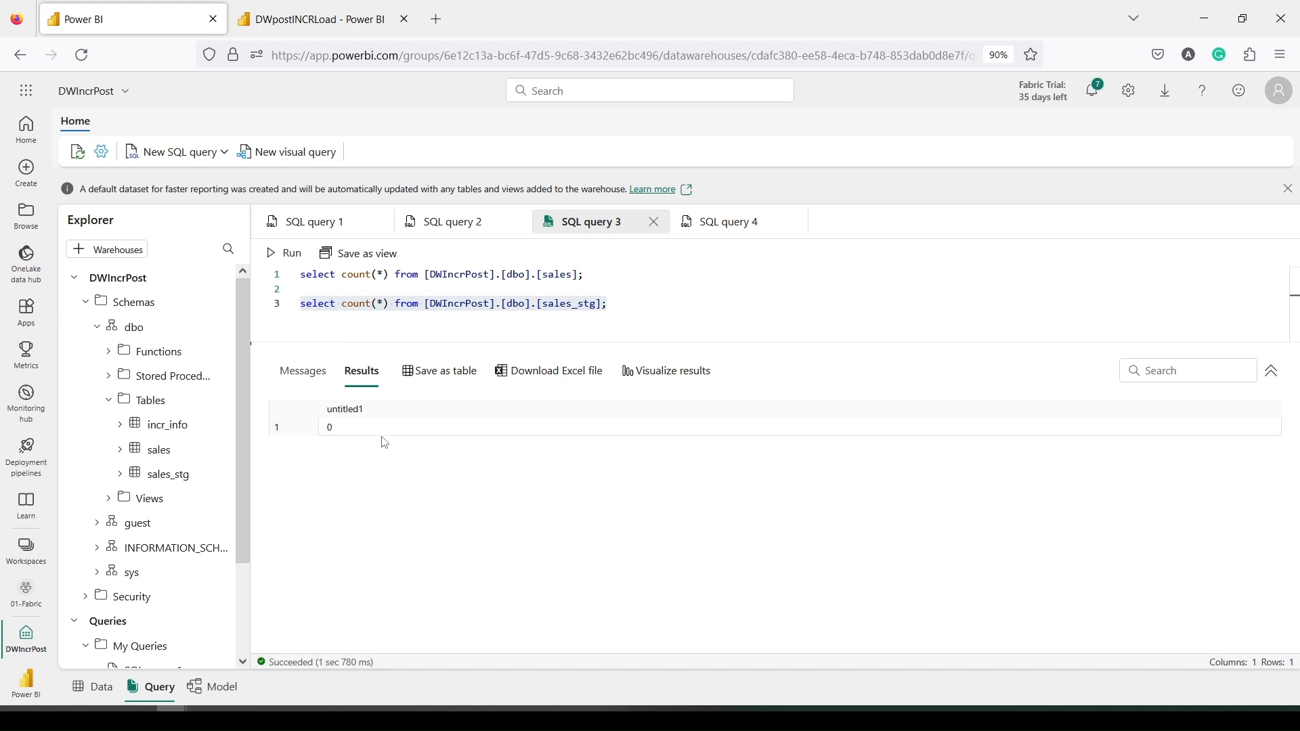
{"action": "left_click_drag", "start_coordinate": [585, 275], "coordinate": [300, 275]}
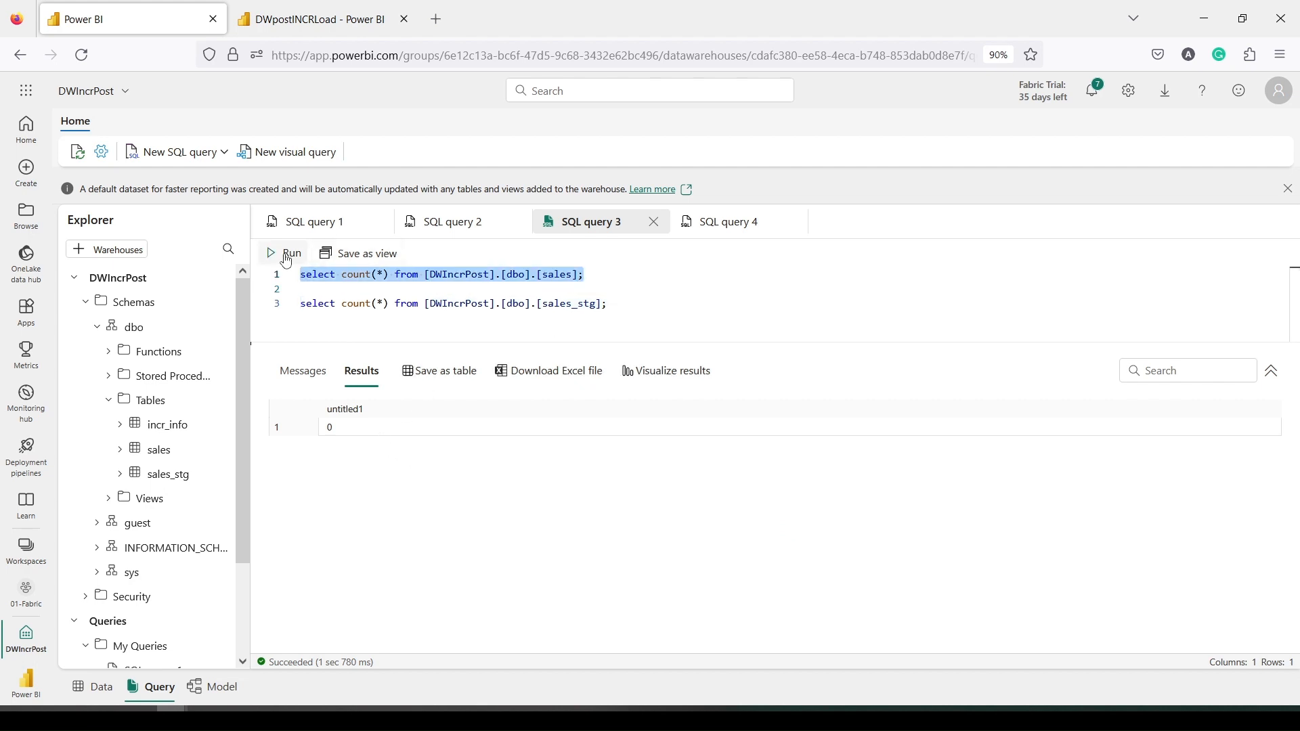
{"action": "left_click", "coordinate": [284, 253]}
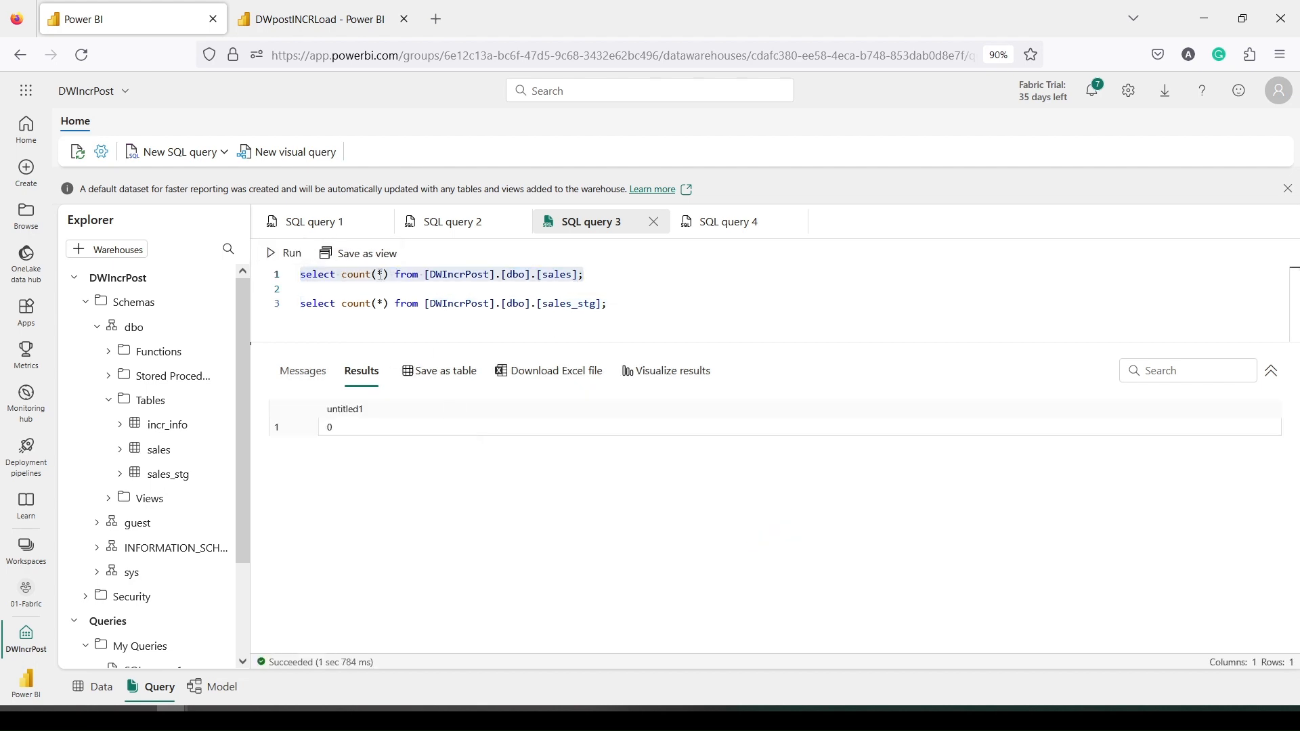
- Preview the incr_info table's data and review the loadSales procedure script in SQL query 2
{"action": "left_click", "coordinate": [163, 428]}
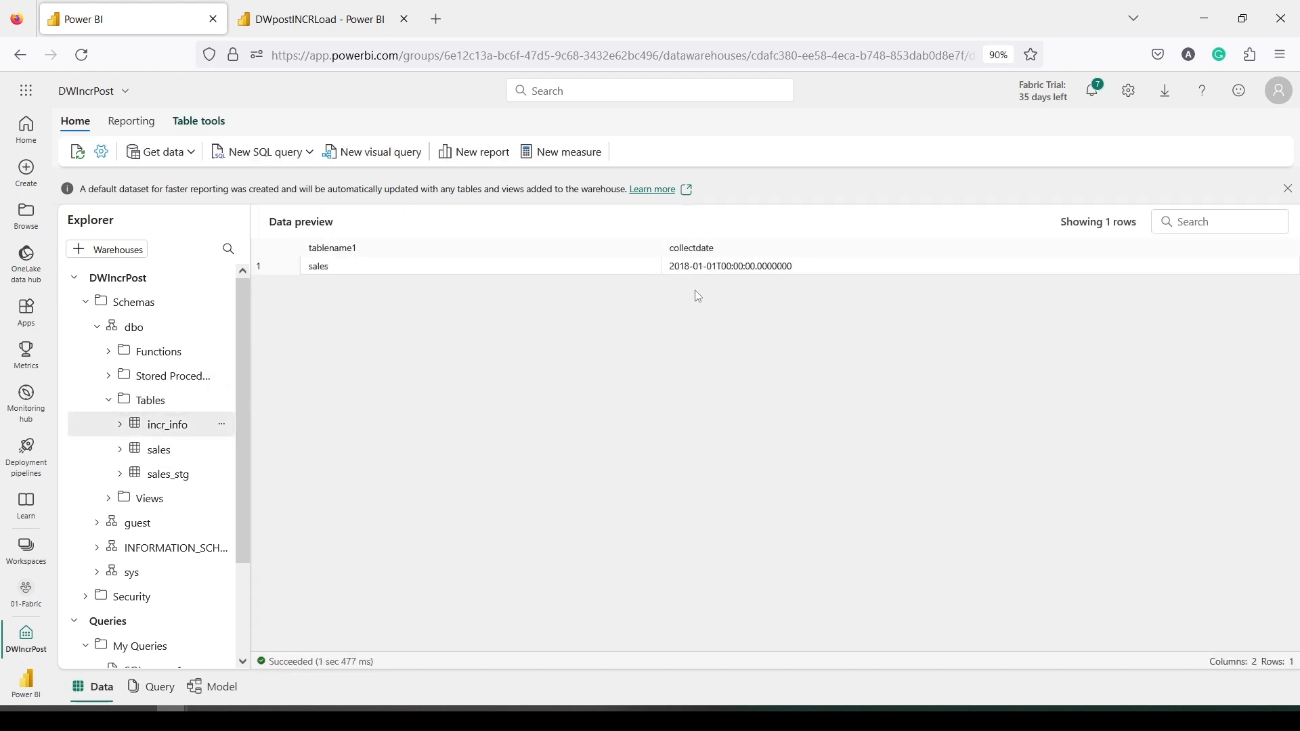
{"action": "left_click", "coordinate": [148, 687]}
{"action": "left_click", "coordinate": [448, 222]}
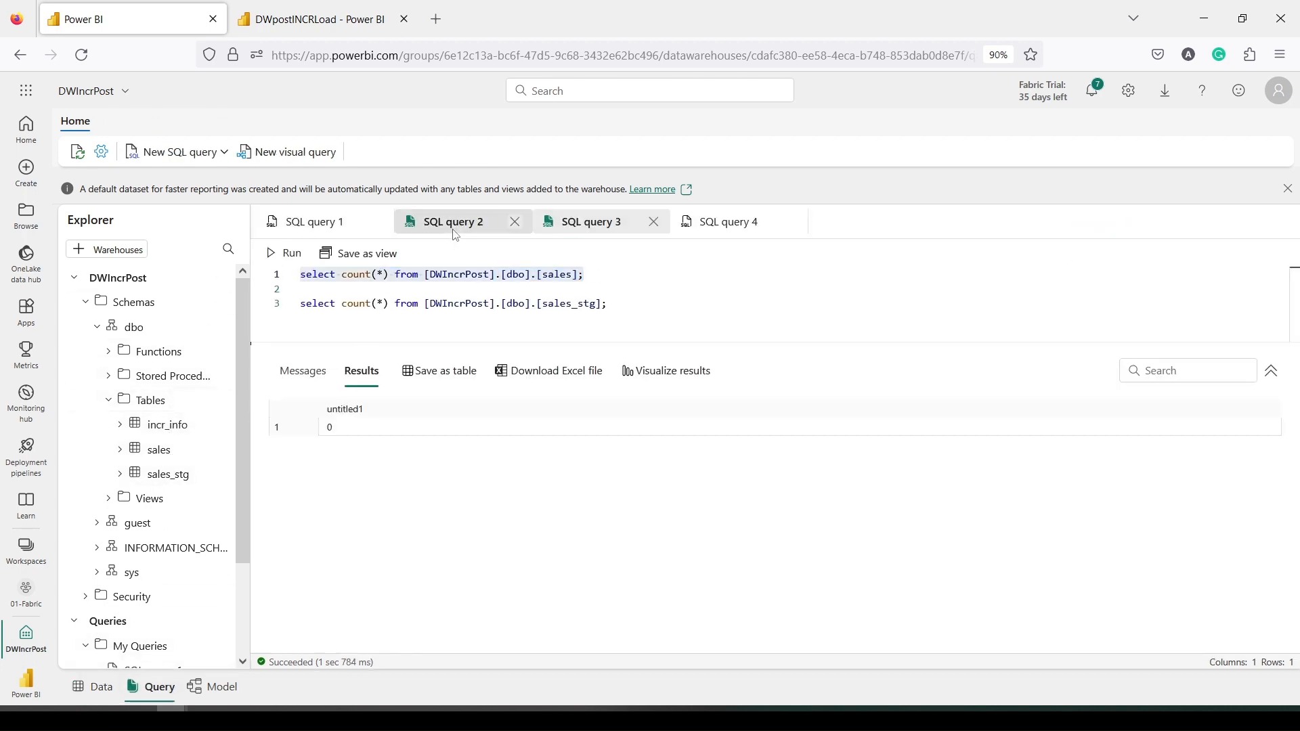
{"action": "left_click_drag", "start_coordinate": [513, 344], "coordinate": [553, 549]}
{"action": "scroll", "coordinate": [514, 386], "scroll_direction": "up", "scroll_amount": 6}
{"action": "scroll", "coordinate": [507, 359], "scroll_direction": "down", "scroll_amount": 6}
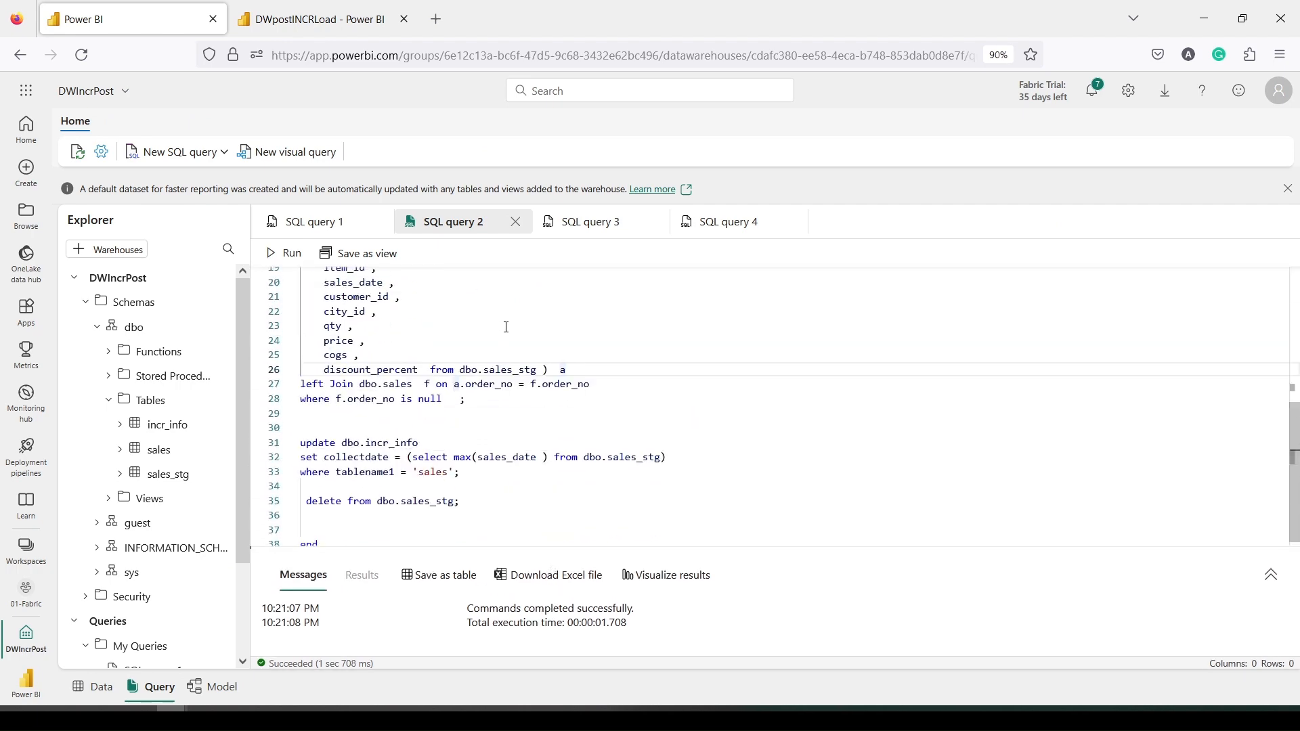
{"action": "scroll", "coordinate": [515, 352], "scroll_direction": "up", "scroll_amount": 6}
{"action": "left_click", "coordinate": [559, 223]}
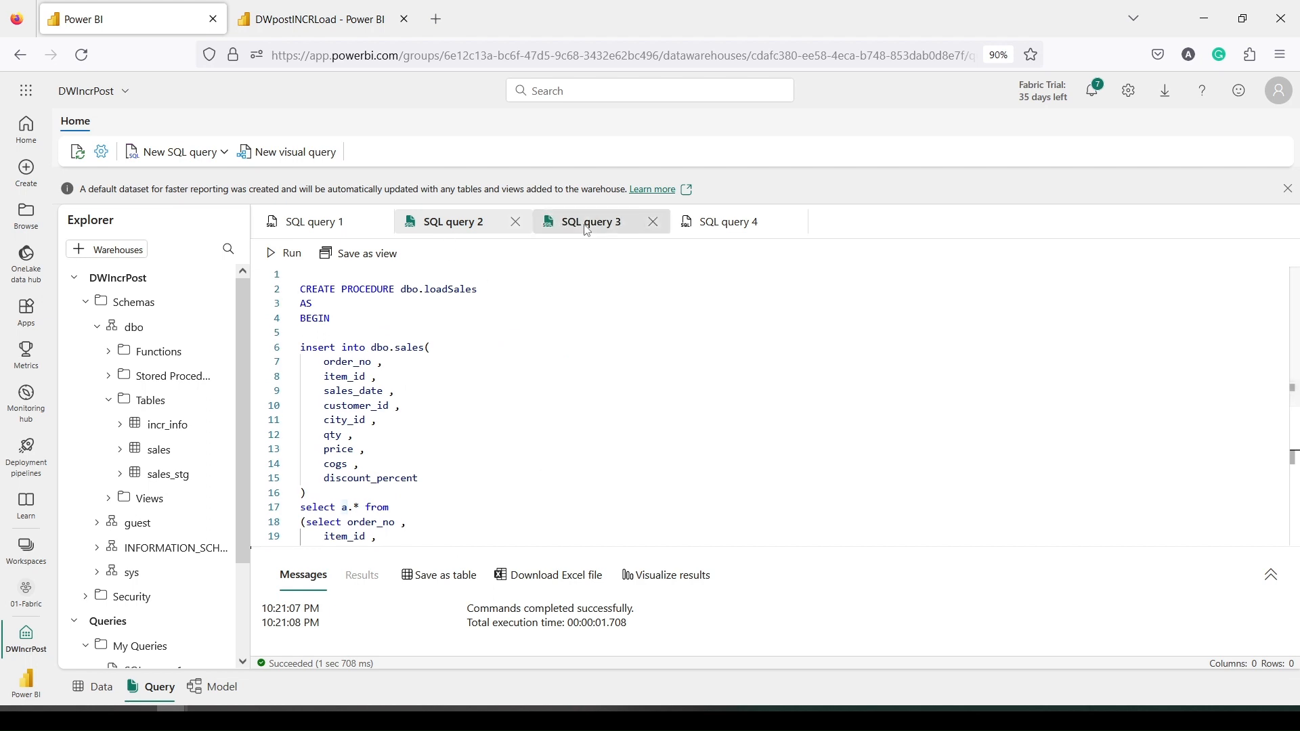
- In SQL query 1, change the qty column's type to varchar(4000) in the dbo.sales_stg create statement
{"action": "left_click", "coordinate": [312, 221]}
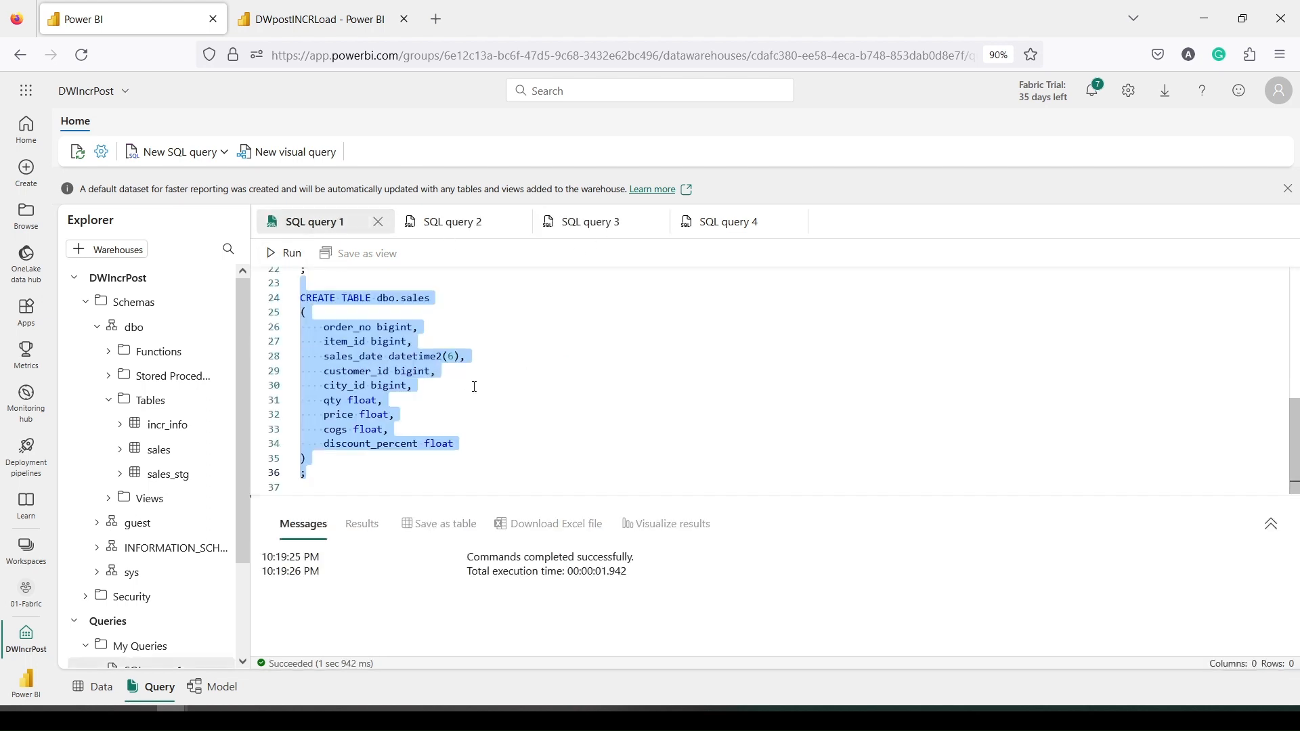
{"action": "left_click", "coordinate": [474, 387]}
{"action": "scroll", "coordinate": [475, 387], "scroll_direction": "up", "scroll_amount": 4}
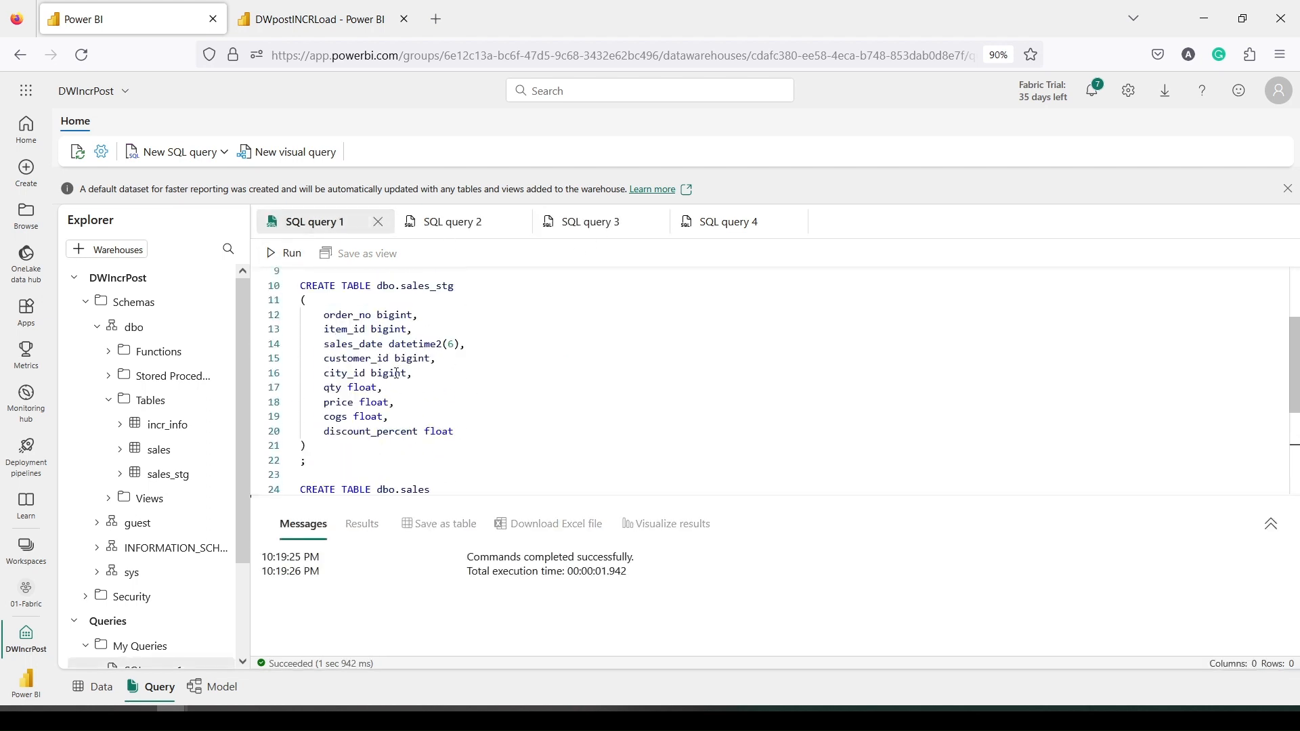
{"action": "left_click", "coordinate": [364, 392]}
{"action": "double_click", "coordinate": [363, 393]}
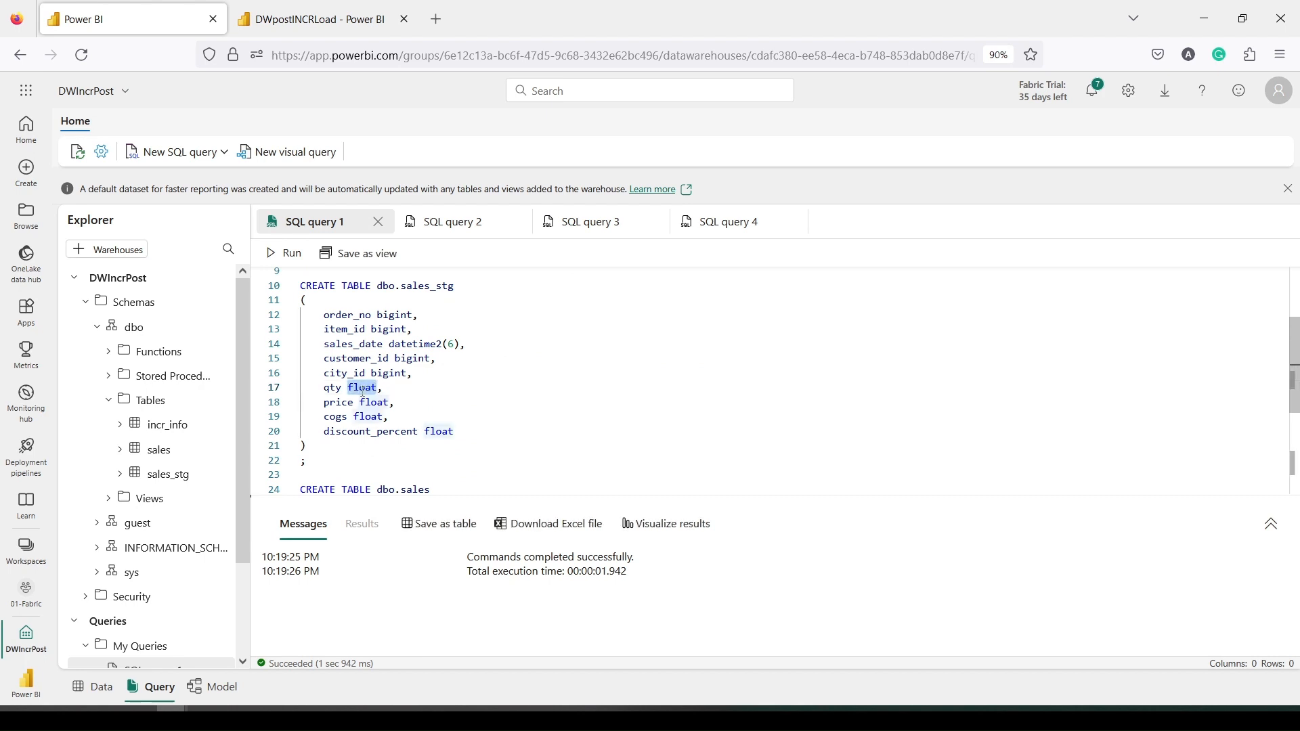
{"action": "type", "text": "varchar"}
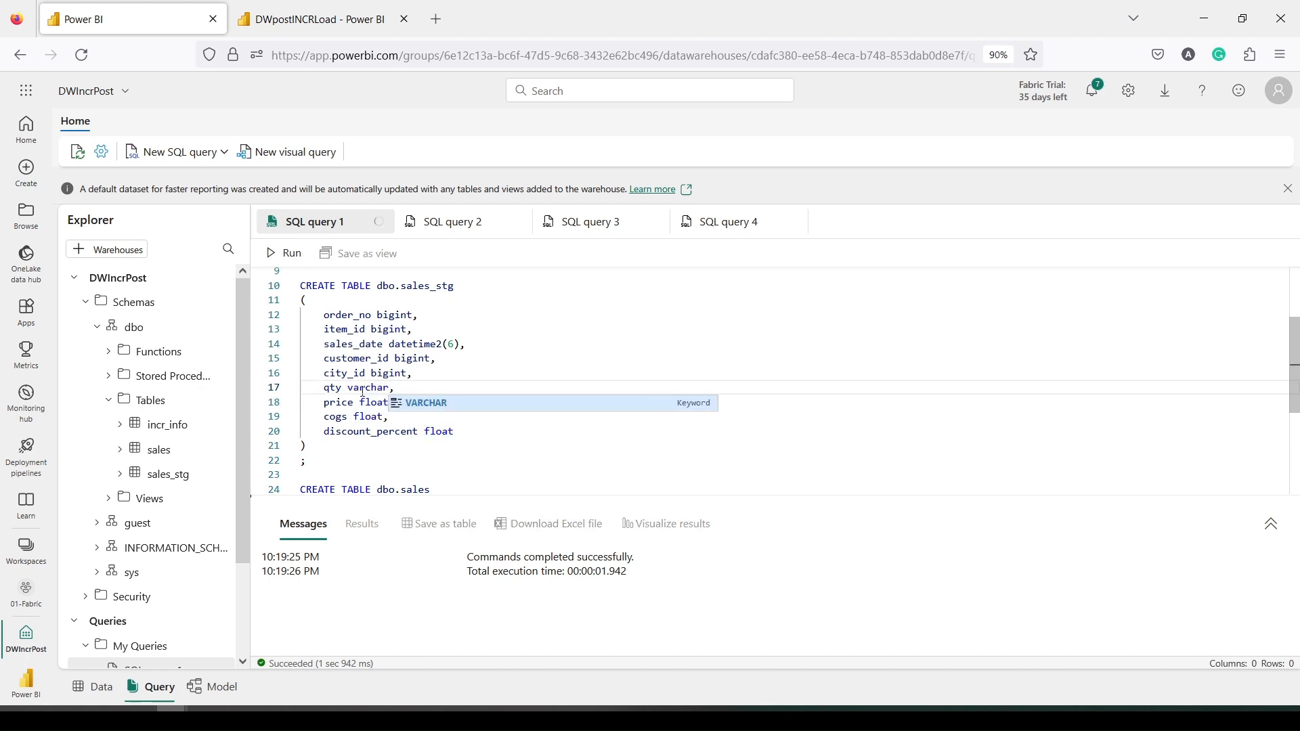
{"action": "type", "text": "(4000"}
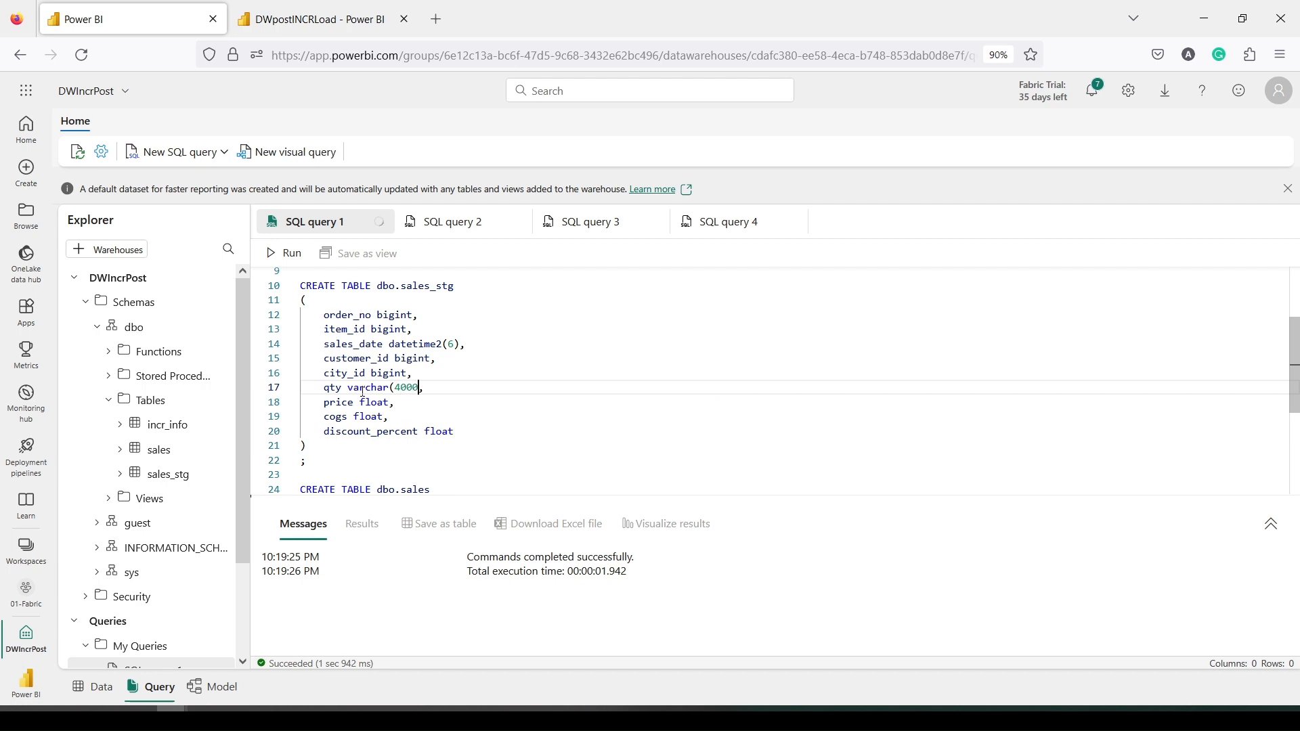
{"action": "type", "text": ")"}
- Copy the varchar(4000) type to the price, cogs and discount_percent columns of the dbo.sales_stg create statement
{"action": "left_click_drag", "start_coordinate": [426, 386], "coordinate": [349, 387]}
{"action": "key", "text": "ctrl+c"}
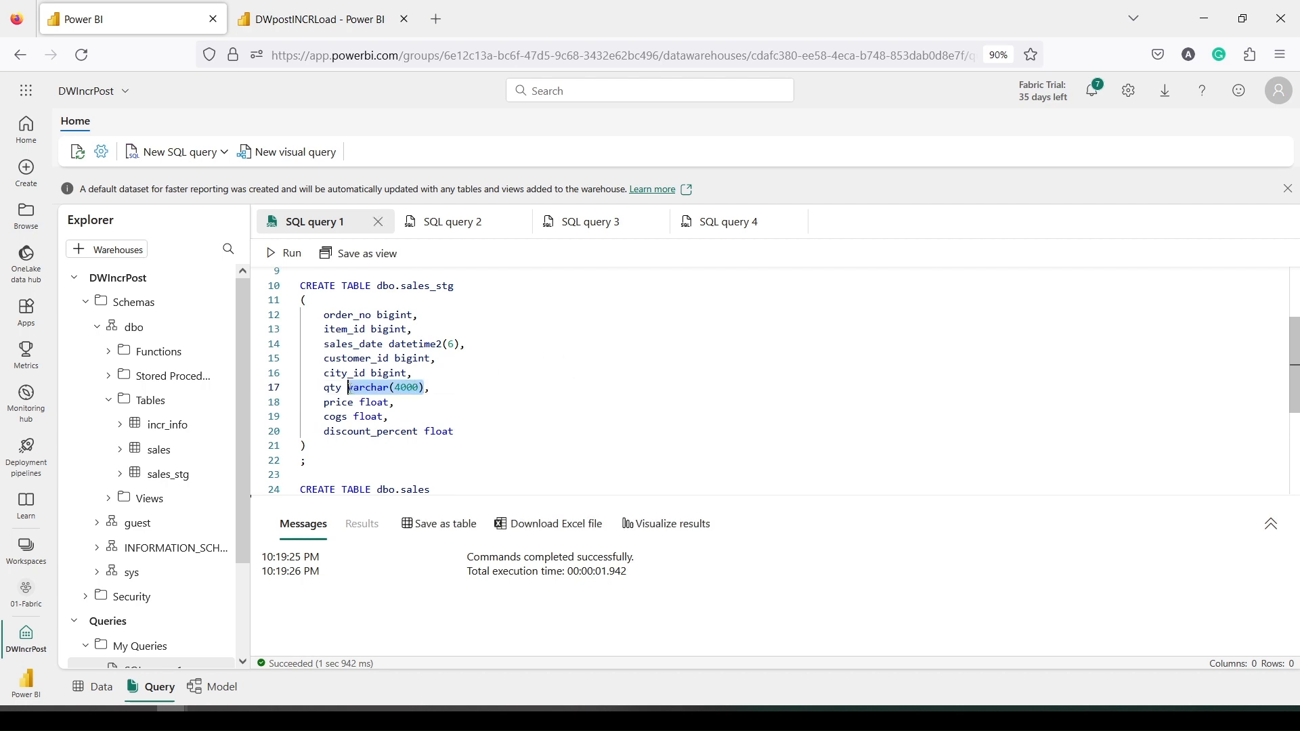
{"action": "double_click", "coordinate": [371, 402]}
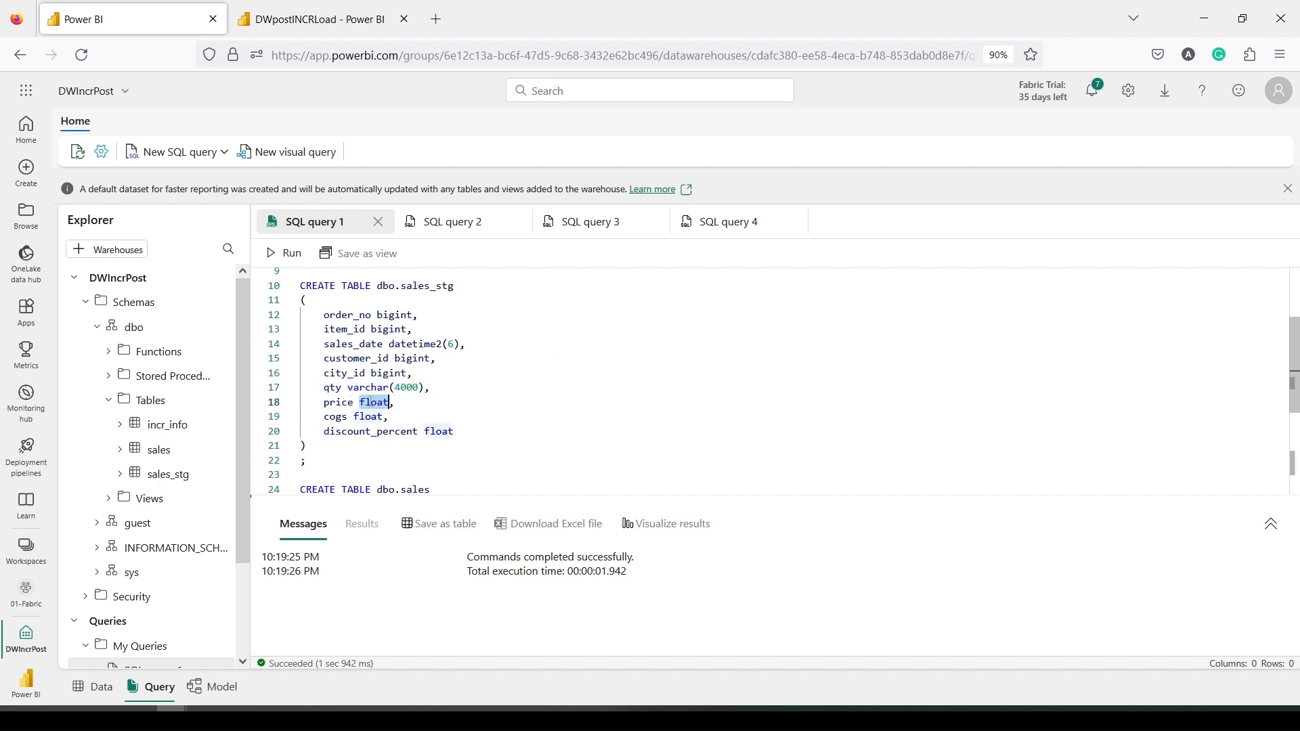
{"action": "key", "text": "ctrl+v"}
{"action": "double_click", "coordinate": [369, 416]}
{"action": "key", "text": "ctrl+v"}
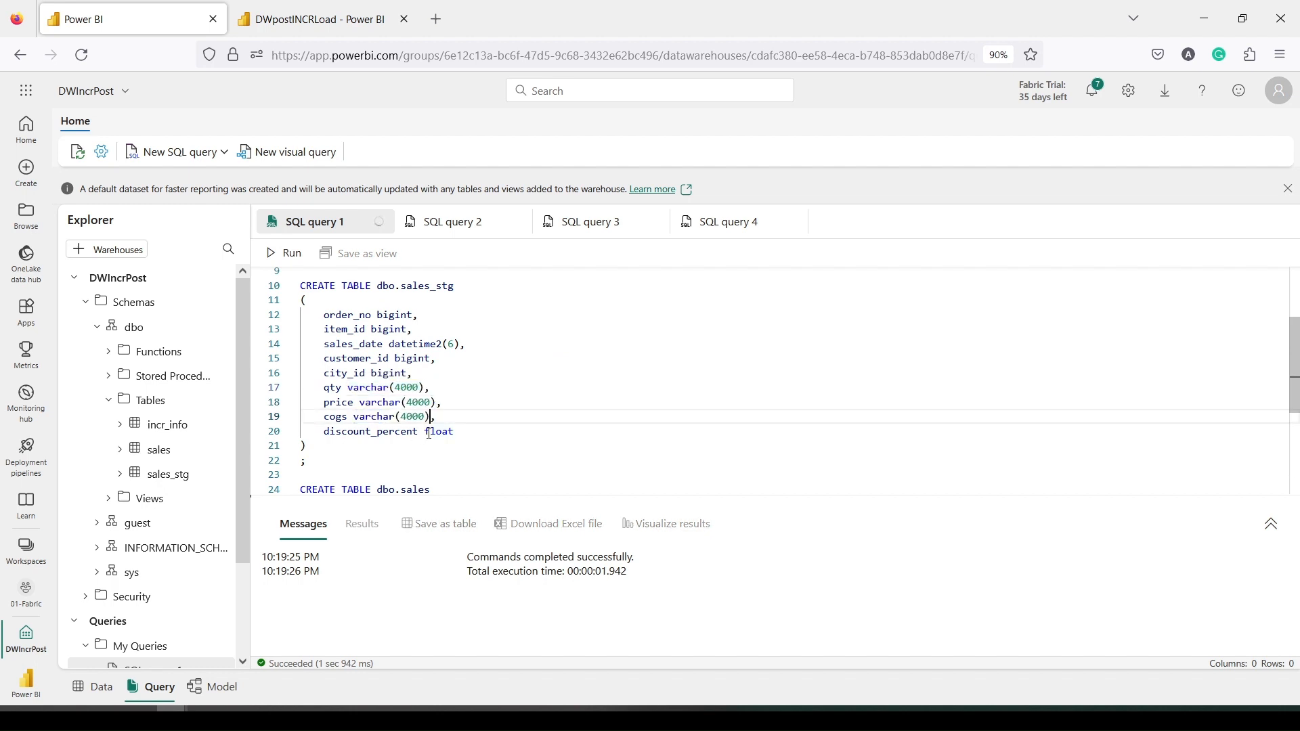
{"action": "double_click", "coordinate": [438, 431]}
{"action": "key", "text": "ctrl+v"}
- Insert the statement drop TABLE dbo.sales_stg; above the dbo.sales_stg create statement, reusing its table name
{"action": "left_click_drag", "start_coordinate": [333, 463], "coordinate": [291, 398]}
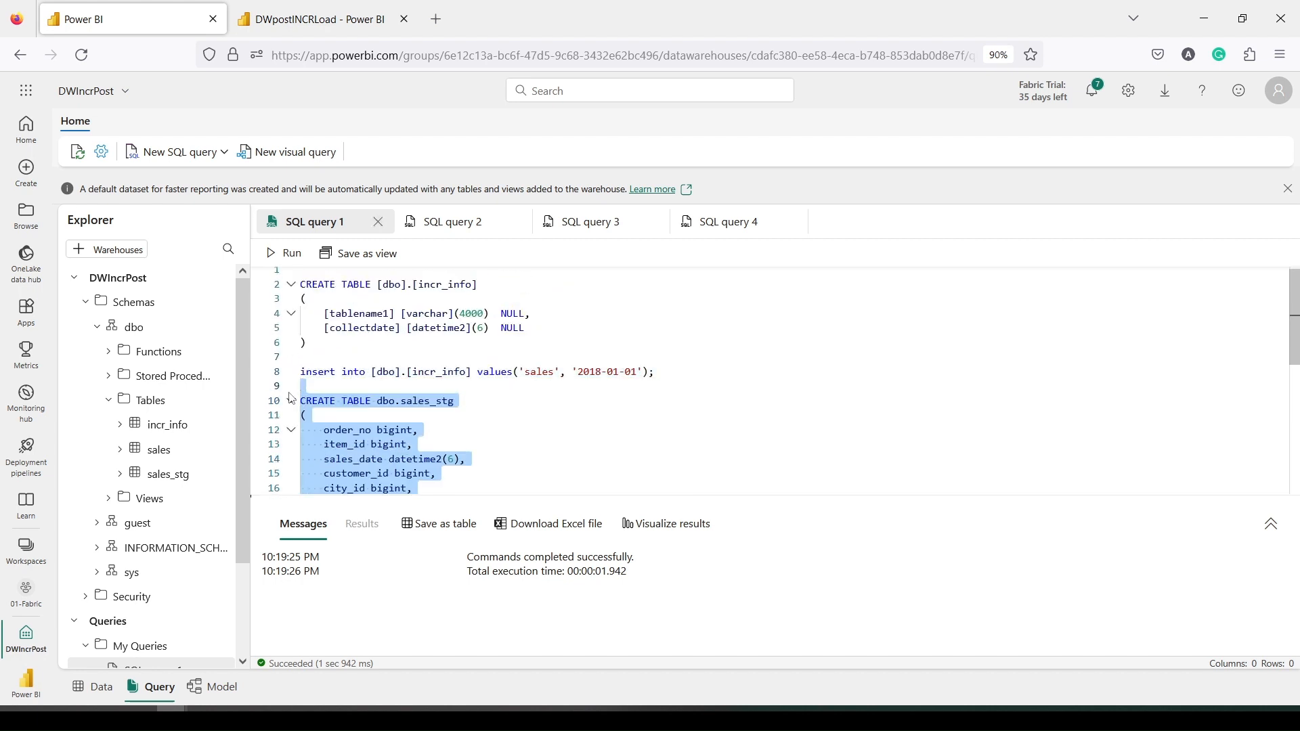
{"action": "left_click_drag", "start_coordinate": [487, 400], "coordinate": [342, 401]}
{"action": "key", "text": "ctrl+c"}
{"action": "left_click", "coordinate": [332, 391]}
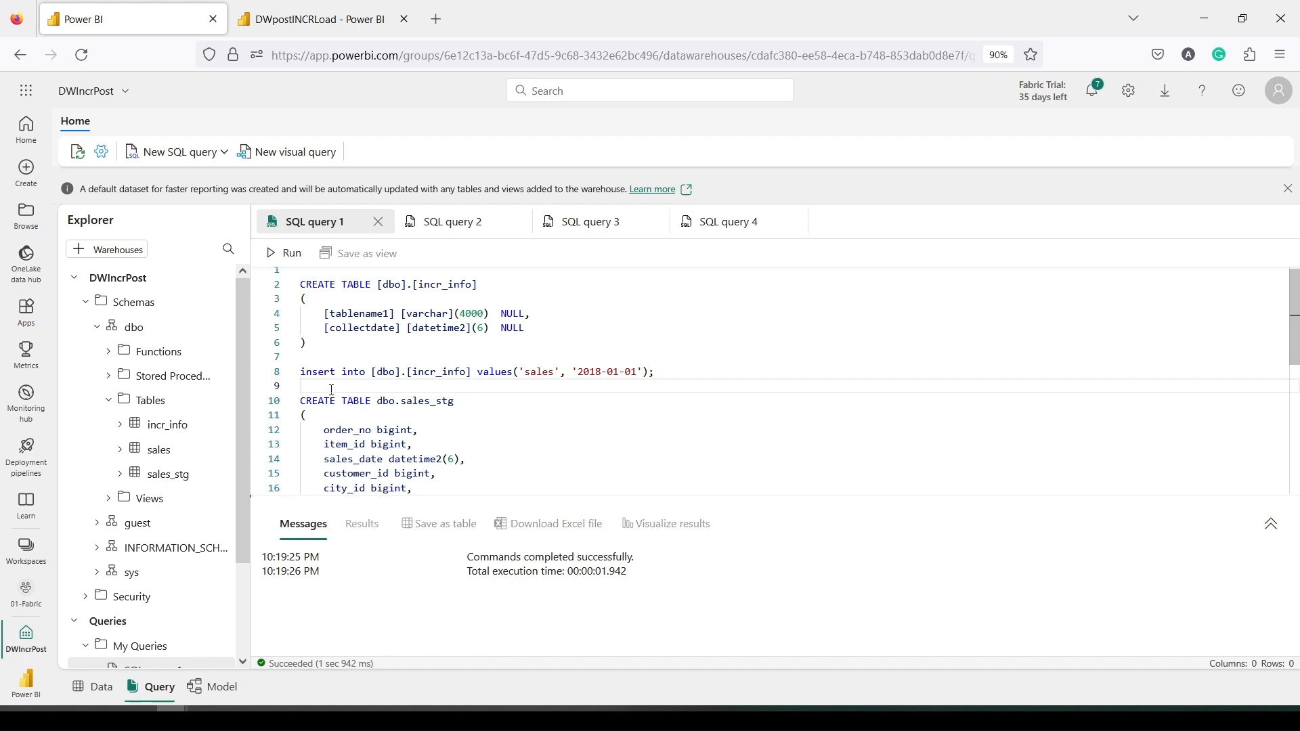
{"action": "key", "text": "Return"}
{"action": "type", "text": "drop"}
{"action": "key", "text": "ctrl+v"}
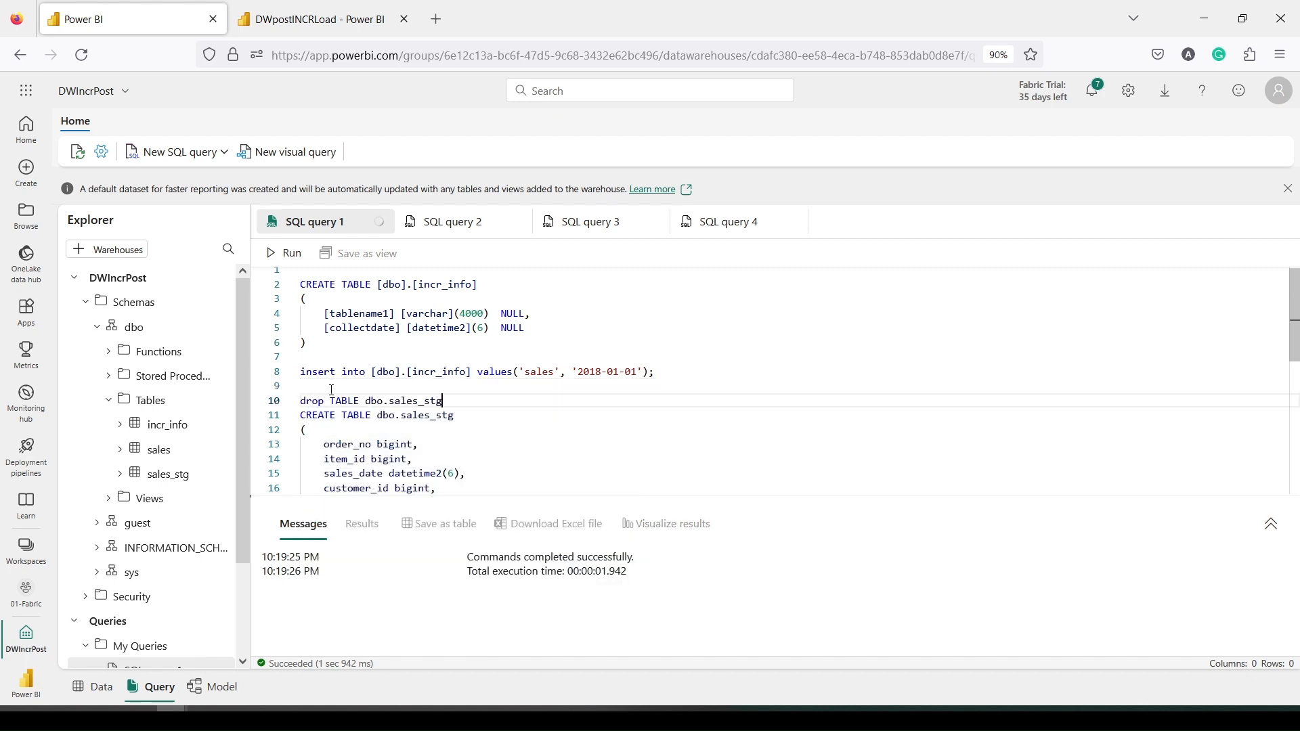
{"action": "type", "text": ";"}
{"action": "key", "text": "Return"}
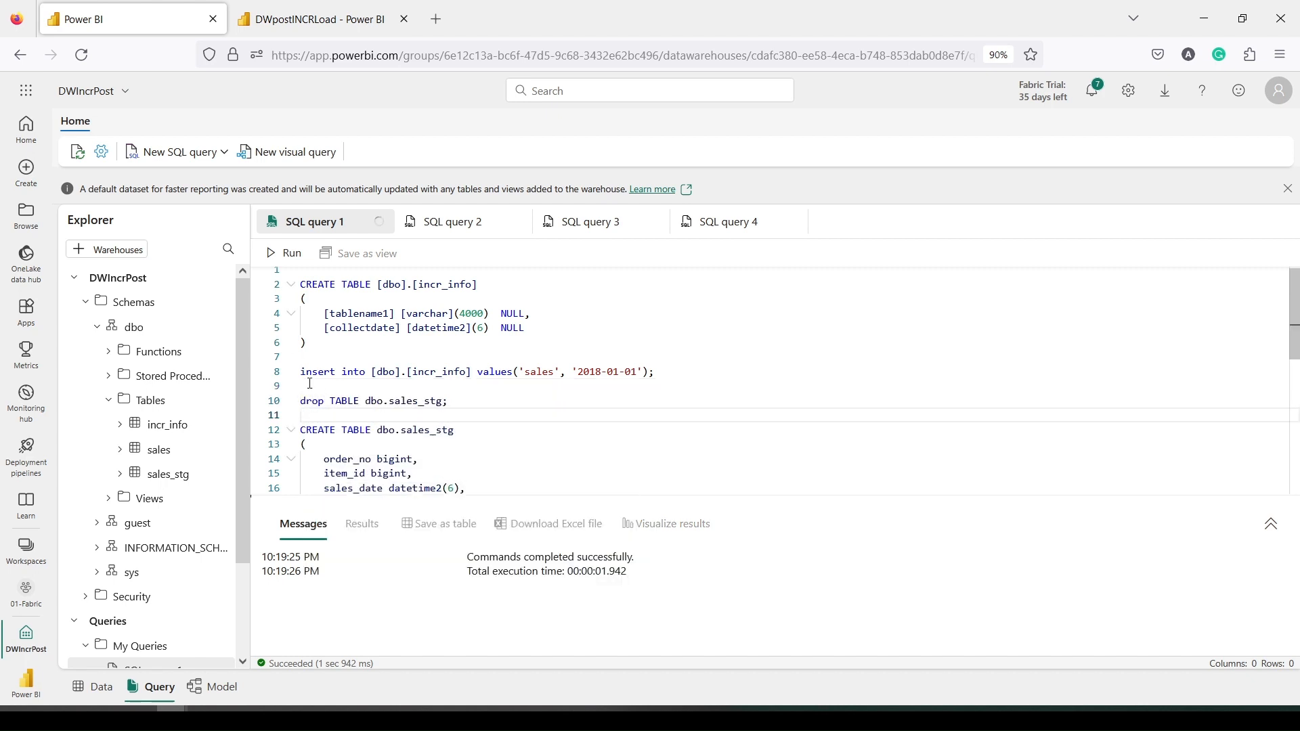
- Run only the drop and create statements for dbo.sales_stg and return to the DWpostINCRLoad pipeline
{"action": "left_click_drag", "start_coordinate": [303, 395], "coordinate": [377, 446]}
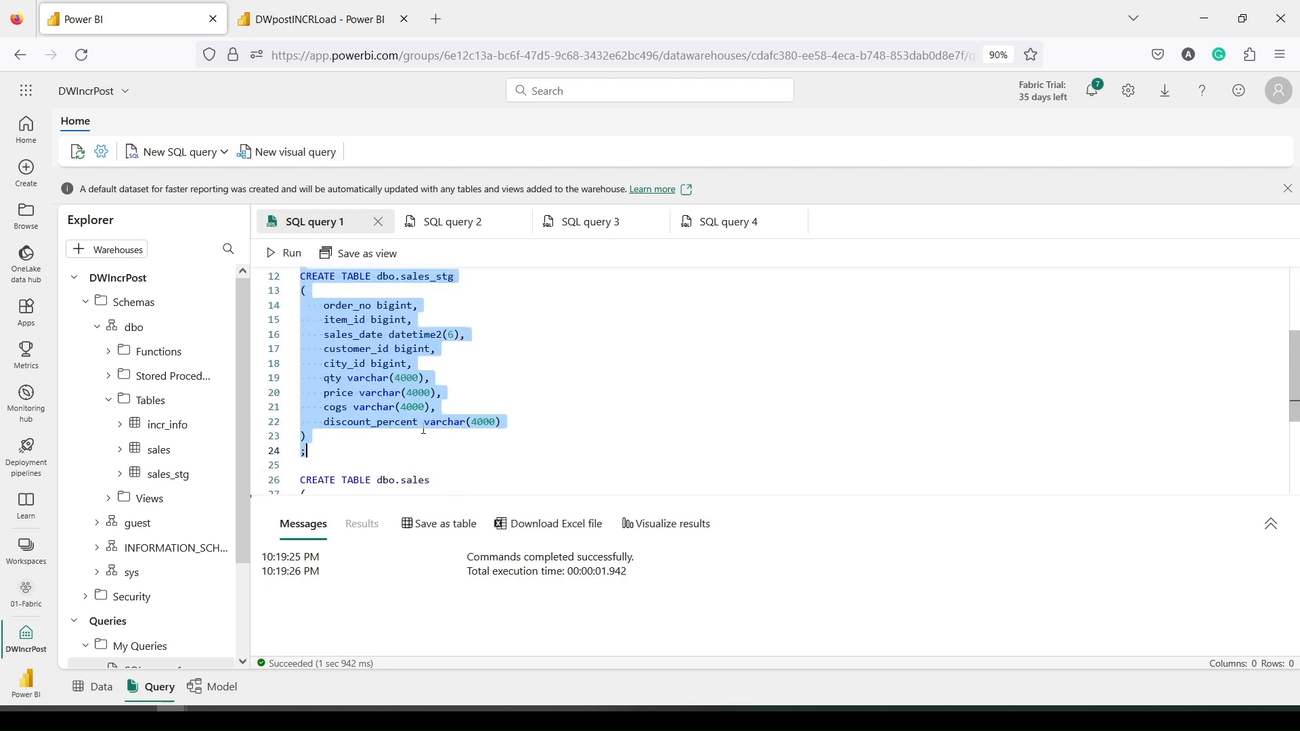
{"action": "left_click", "coordinate": [278, 256]}
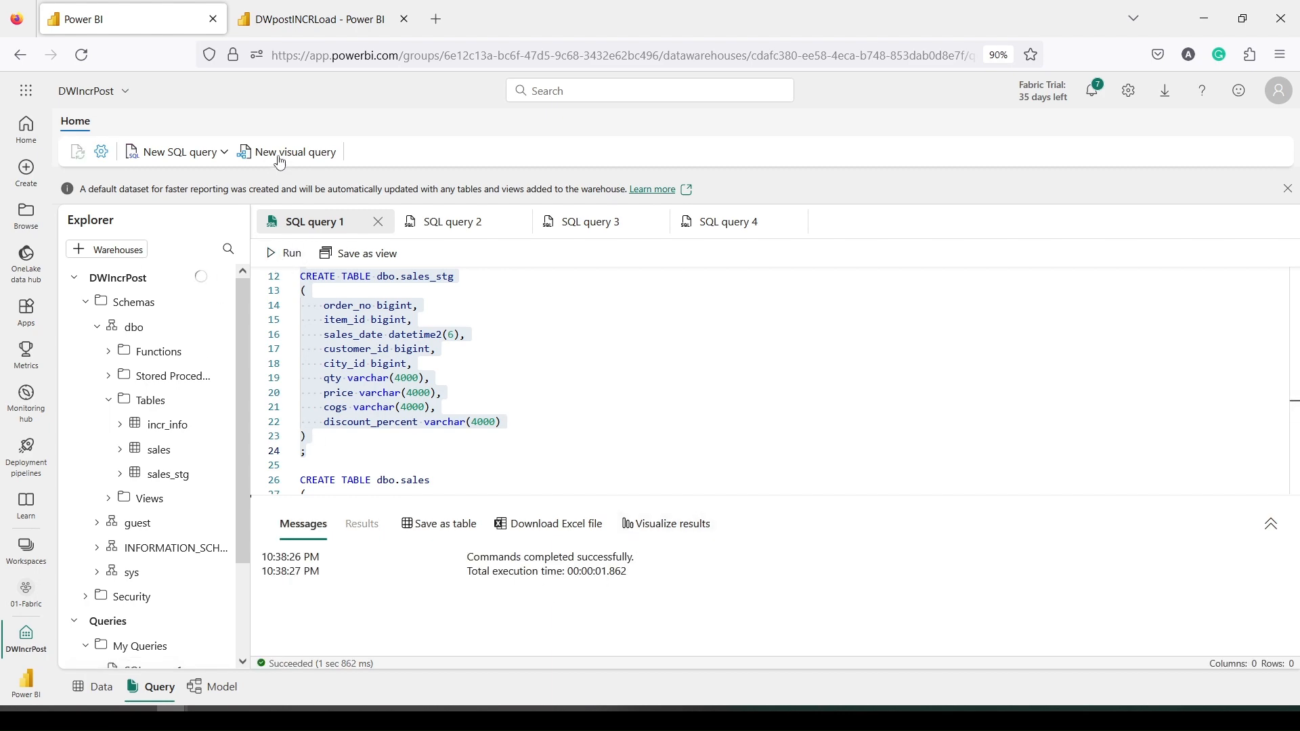
{"action": "left_click", "coordinate": [295, 24]}
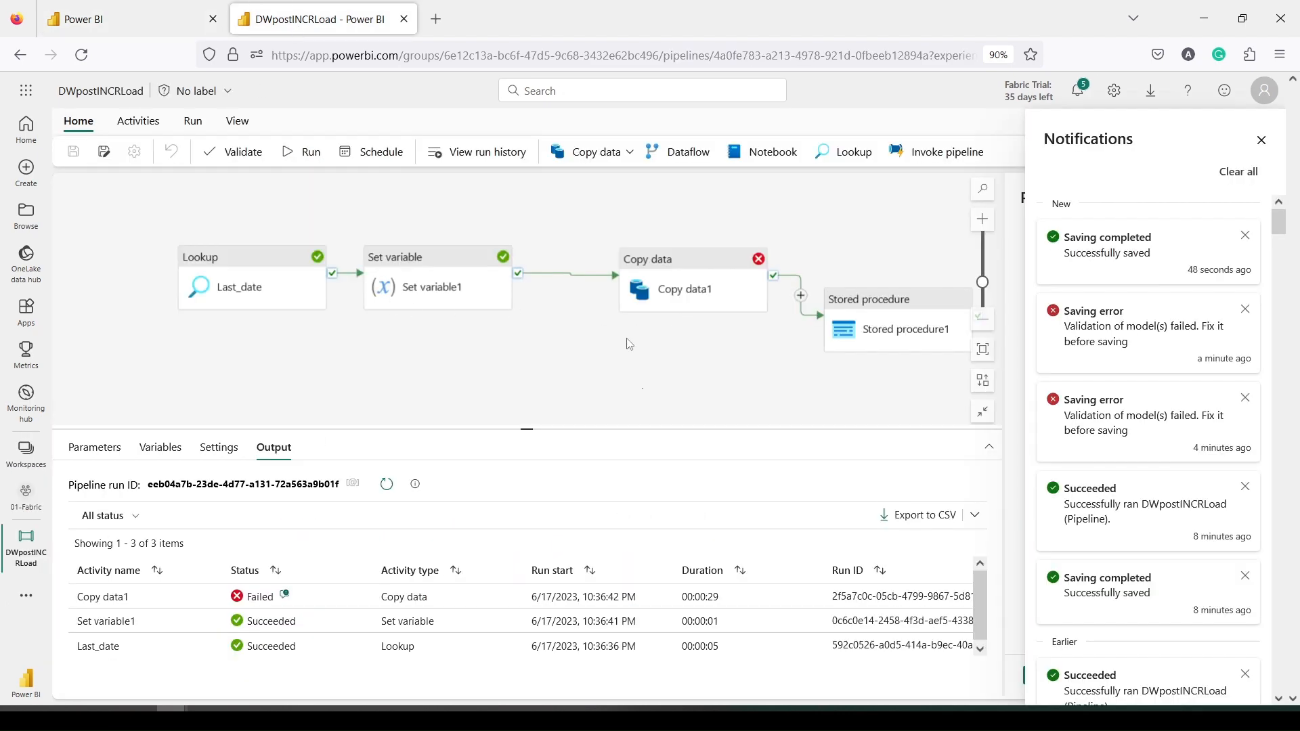
- Validate and run the DWpostINCRLoad pipeline, and return to the DWIncrPost warehouse once the run finishes
{"action": "left_click", "coordinate": [214, 156]}
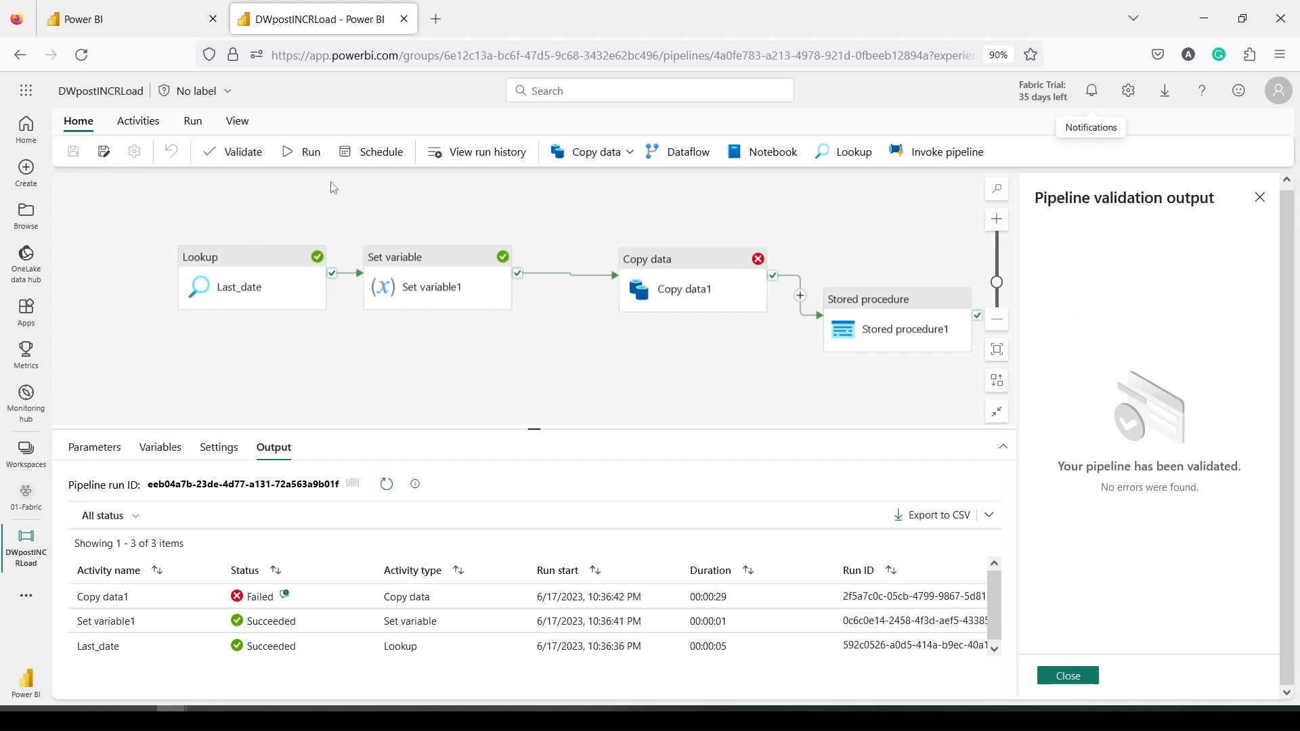
{"action": "left_click", "coordinate": [306, 161]}
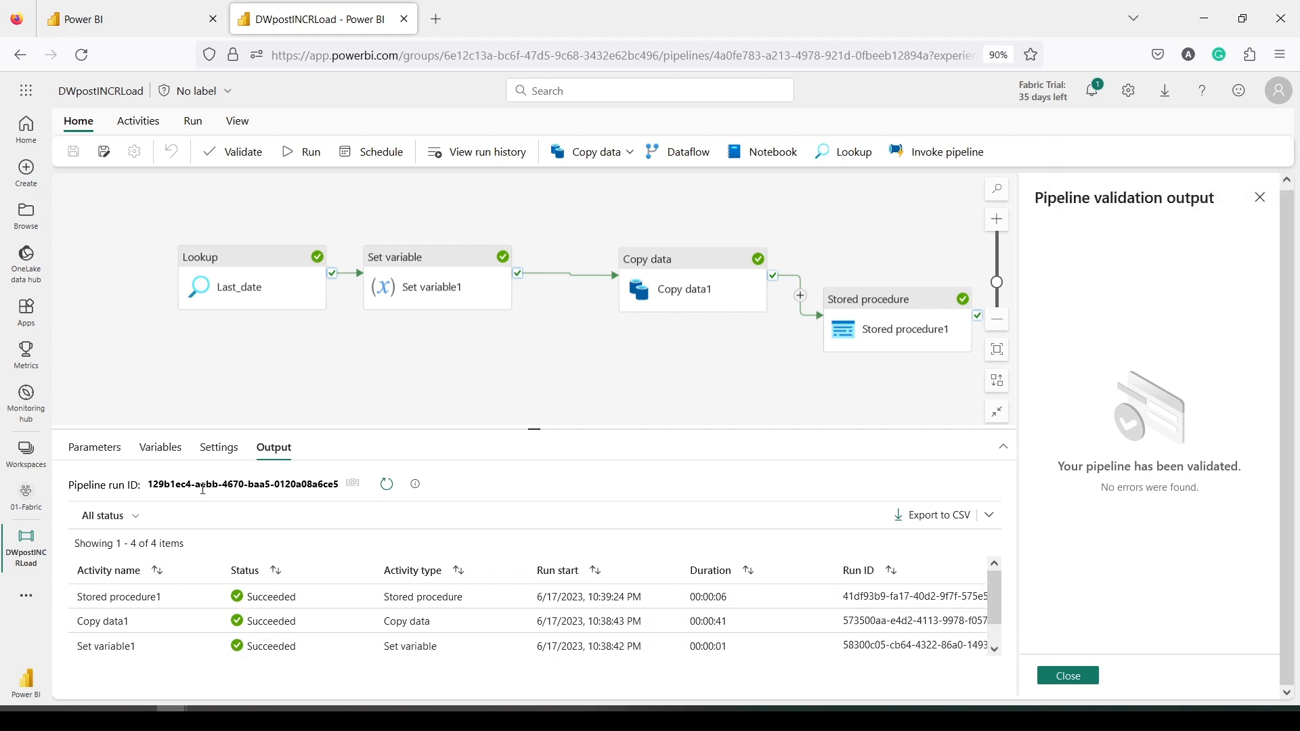
{"action": "left_click", "coordinate": [138, 22]}
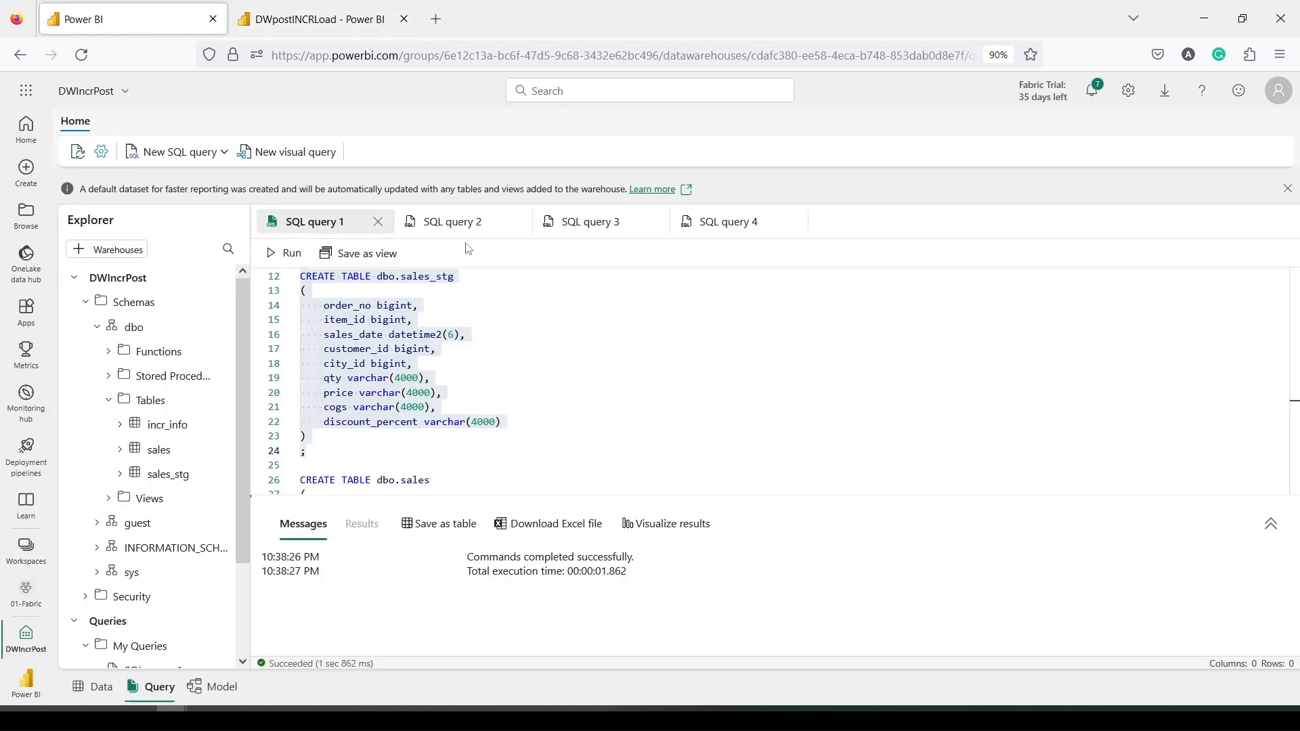
- In SQL query 3, run the row count for dbo.sales_stg, followed by the row count for dbo.sales
{"action": "left_click", "coordinate": [581, 234]}
{"action": "left_click", "coordinate": [618, 304]}
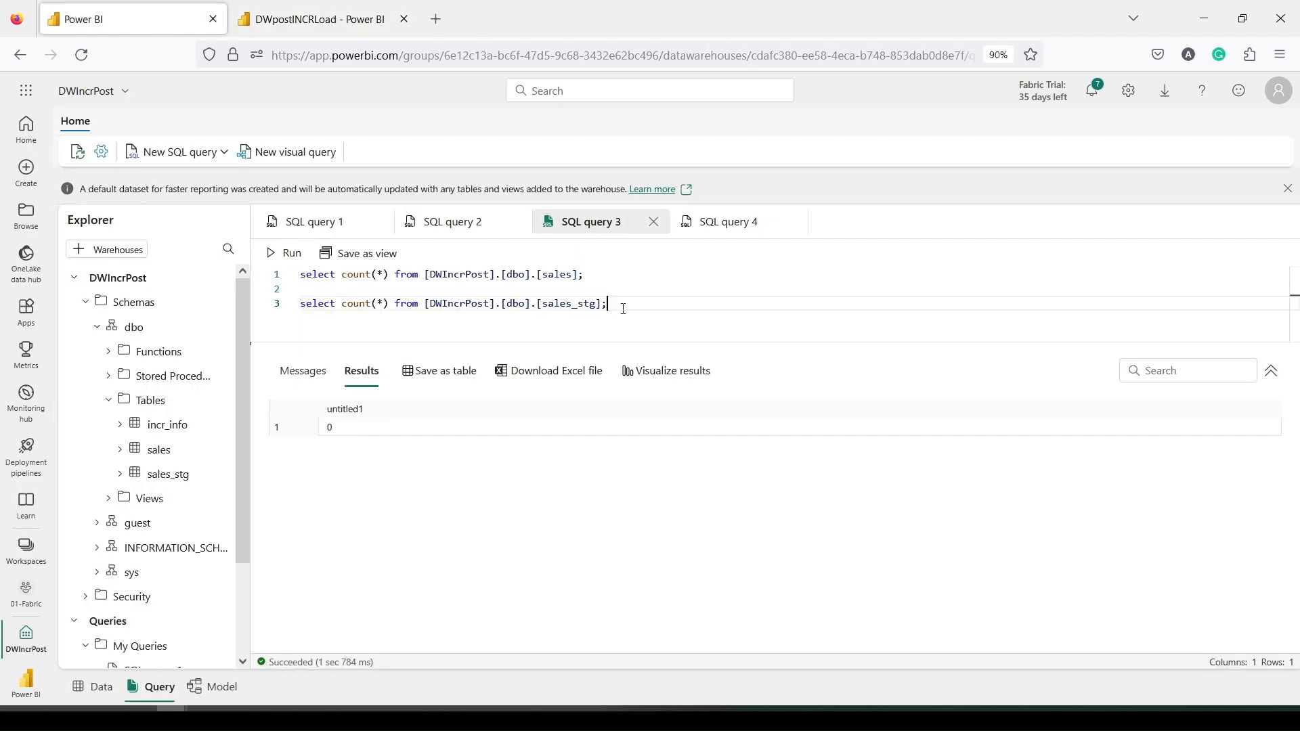
{"action": "left_click_drag", "start_coordinate": [608, 304], "coordinate": [291, 312]}
{"action": "left_click", "coordinate": [285, 258]}
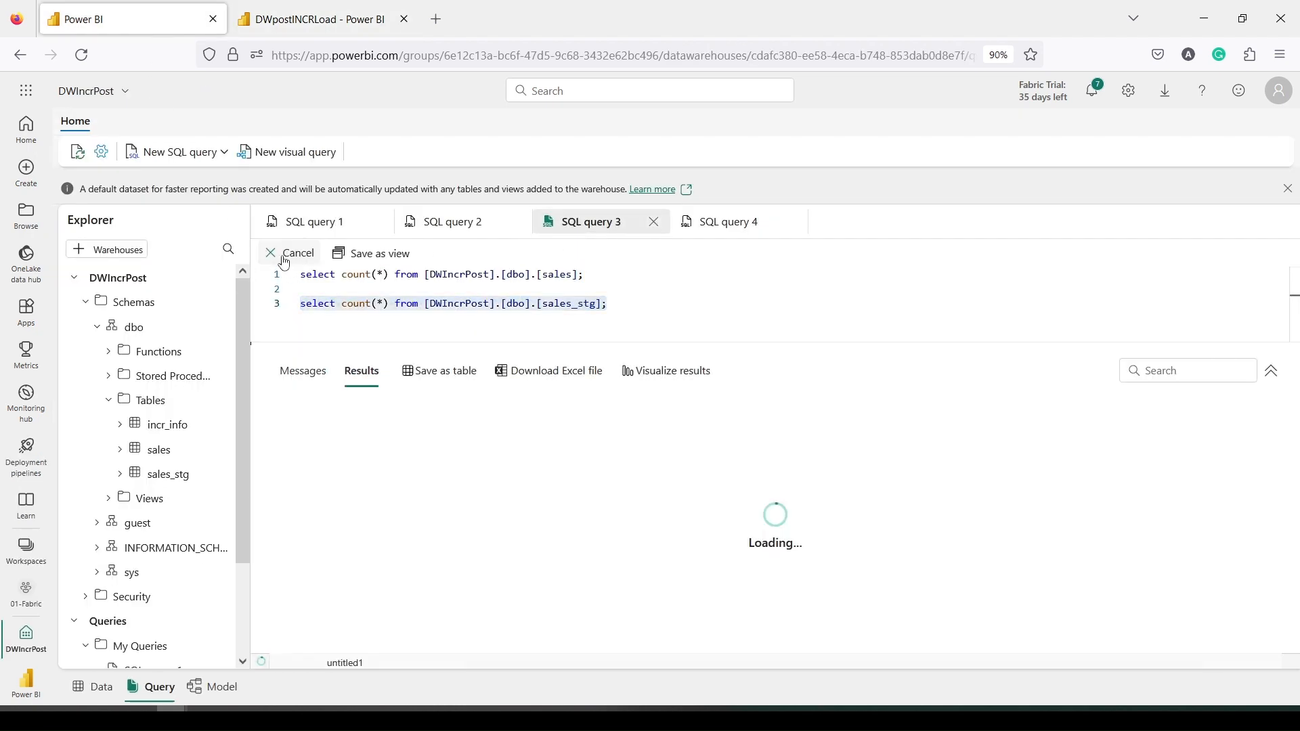
{"action": "left_click", "coordinate": [605, 275]}
{"action": "left_click_drag", "start_coordinate": [604, 275], "coordinate": [271, 275]}
{"action": "left_click", "coordinate": [281, 256]}
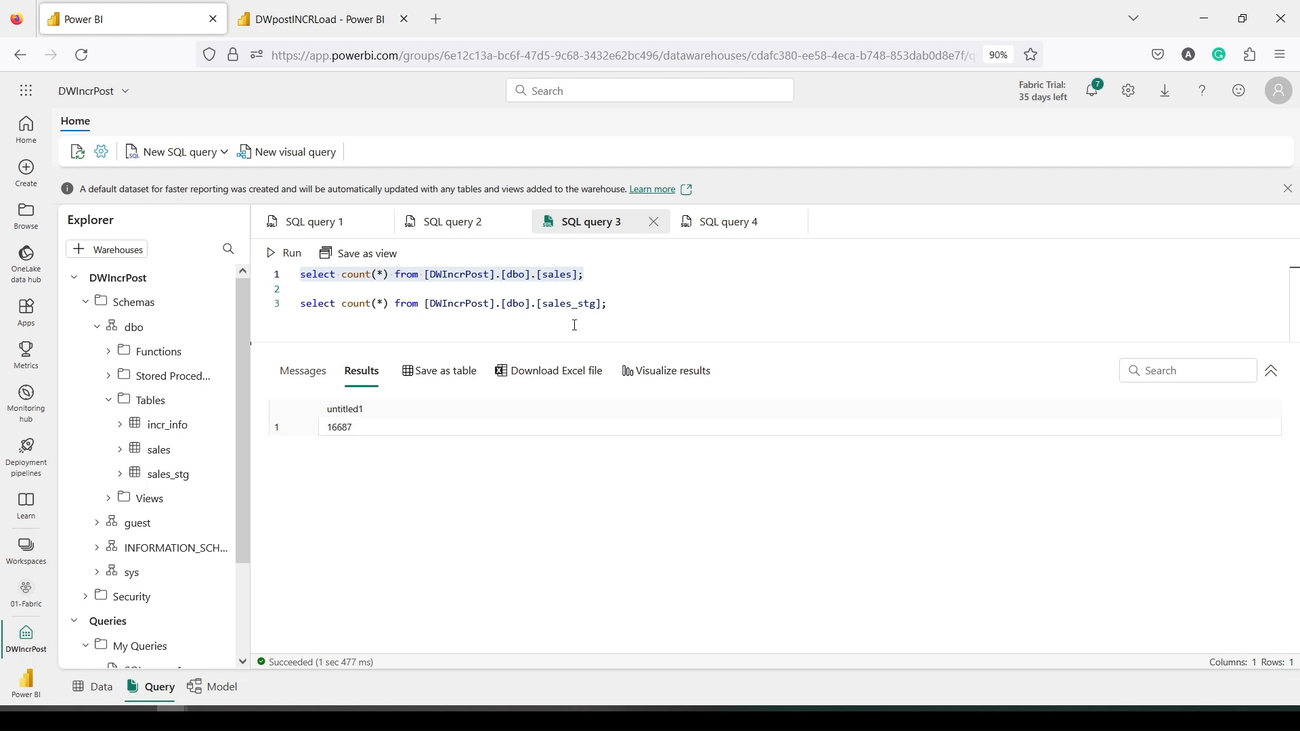
- Preview the data in the incr_info table and review the full SELECT TOP (100) statement in SQL query 4
{"action": "left_click", "coordinate": [173, 439]}
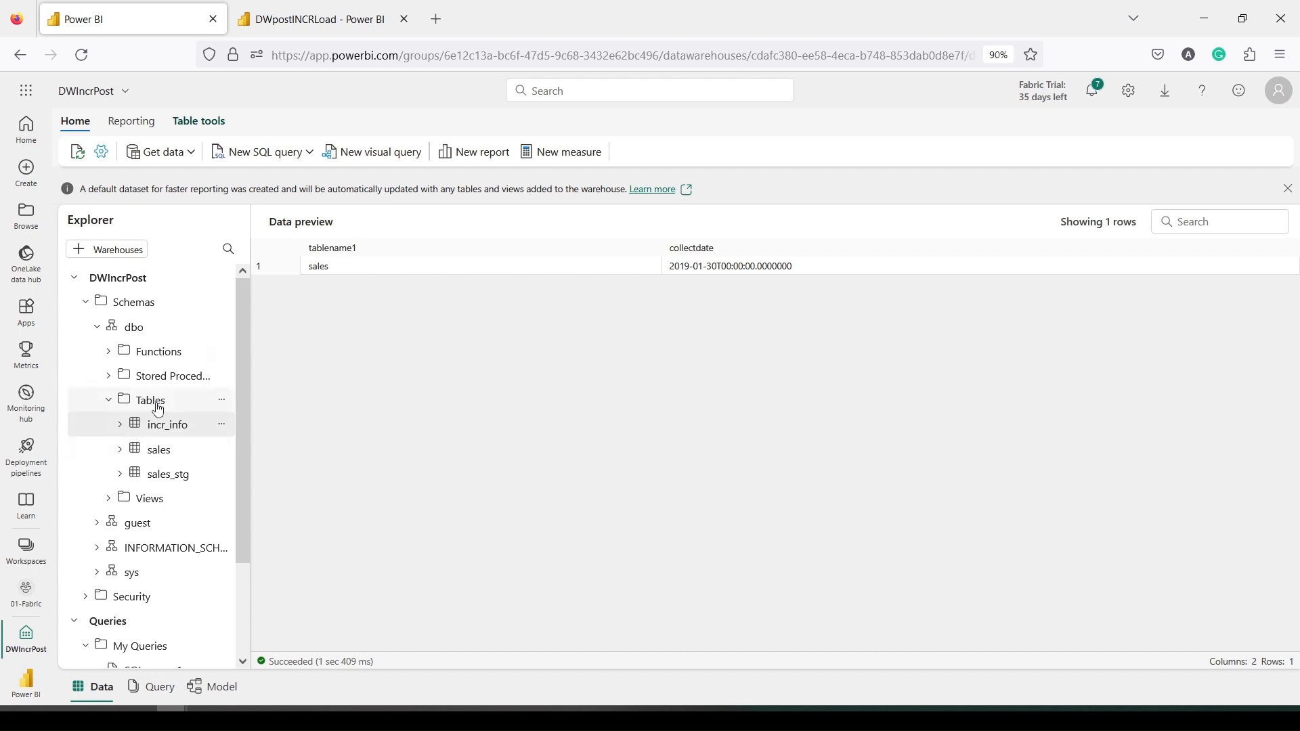
{"action": "left_click", "coordinate": [160, 691]}
{"action": "left_click", "coordinate": [723, 222]}
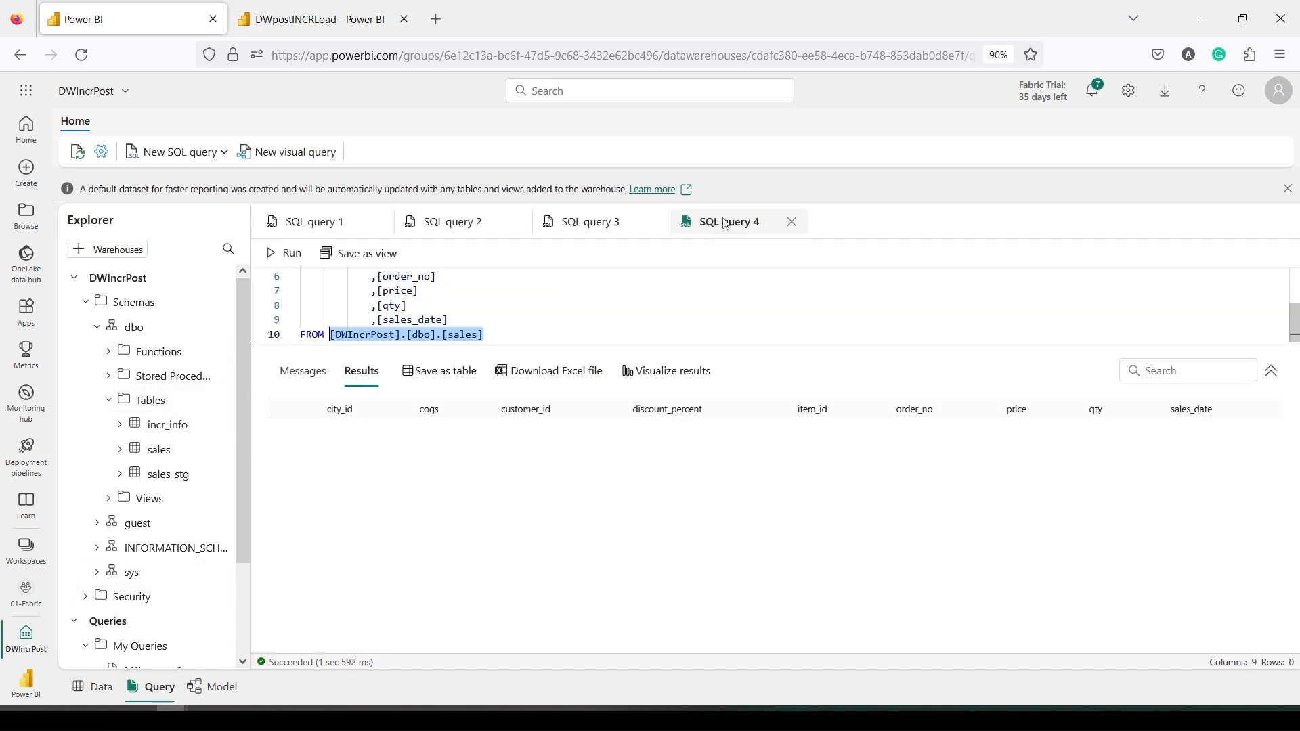
{"action": "left_click", "coordinate": [652, 313]}
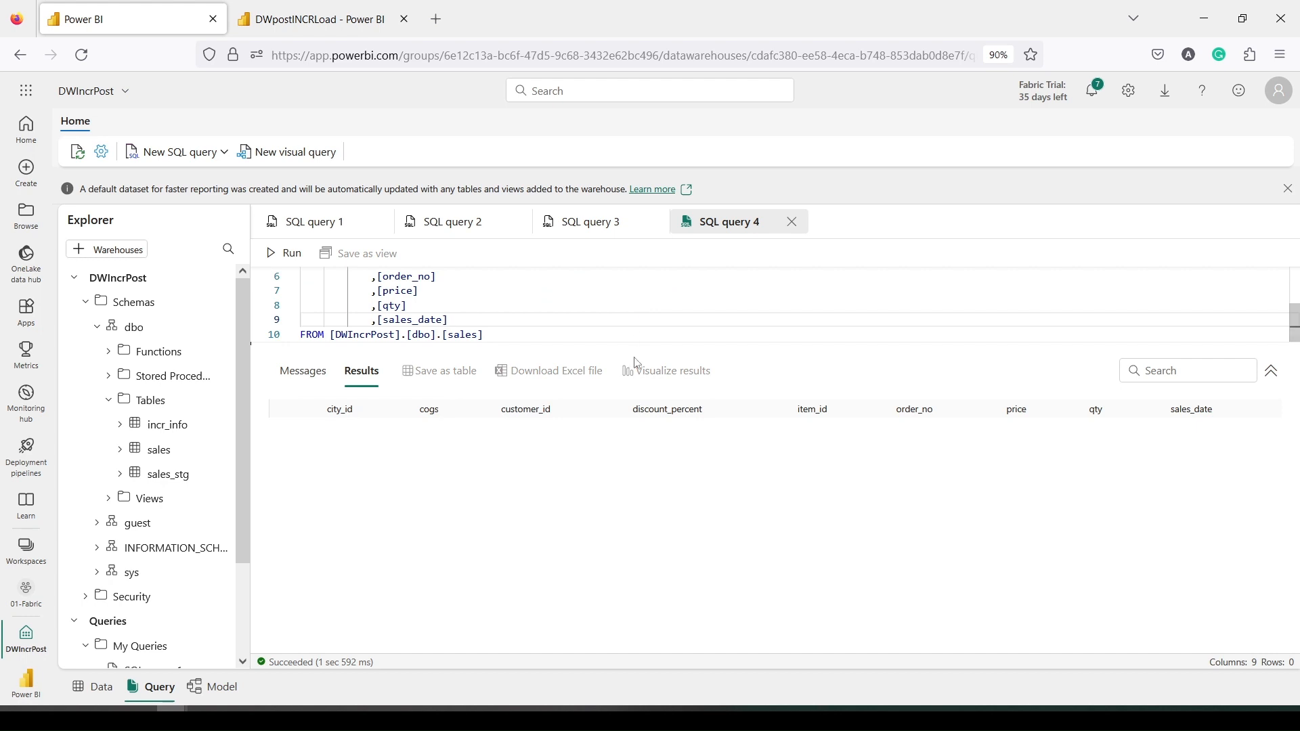
{"action": "left_click_drag", "start_coordinate": [627, 345], "coordinate": [628, 467]}
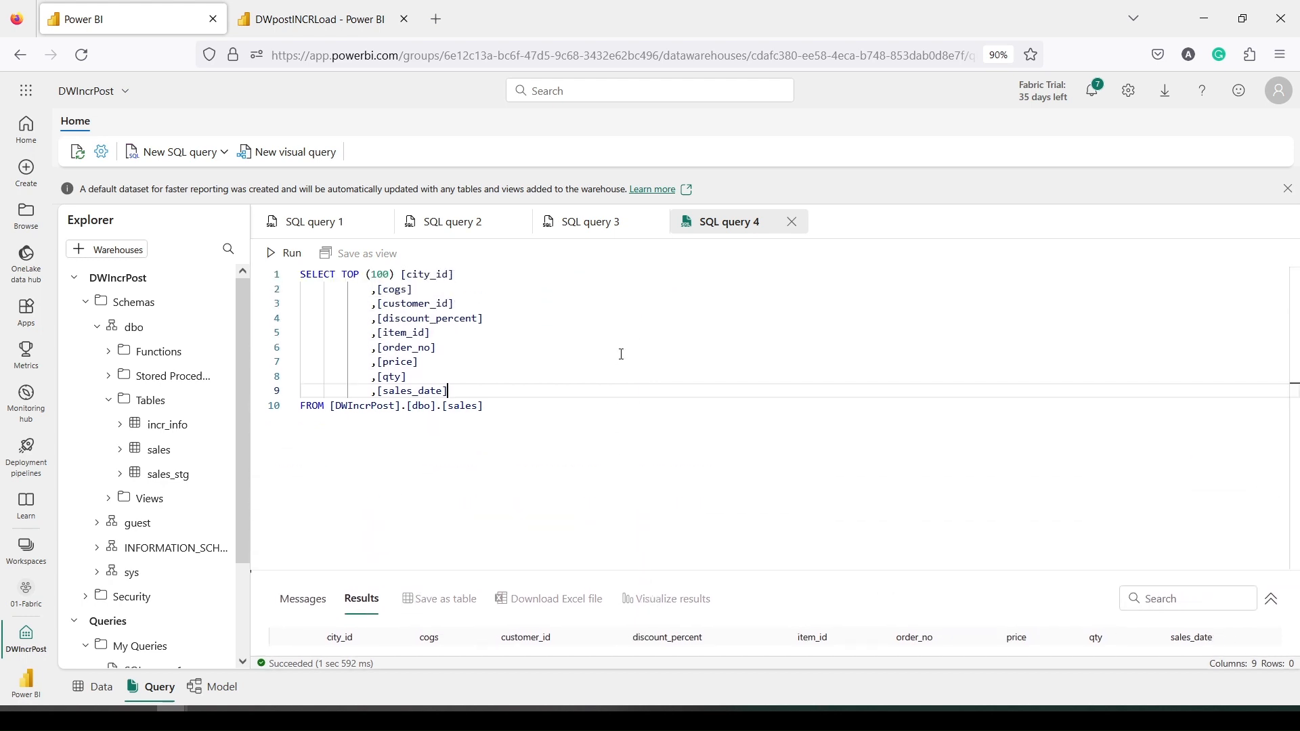
{"action": "left_click", "coordinate": [580, 230]}
- In SQL query 2, remove the statement delete from dbo.sales_stg; from the dbo.loadSales procedure
{"action": "left_click", "coordinate": [467, 223]}
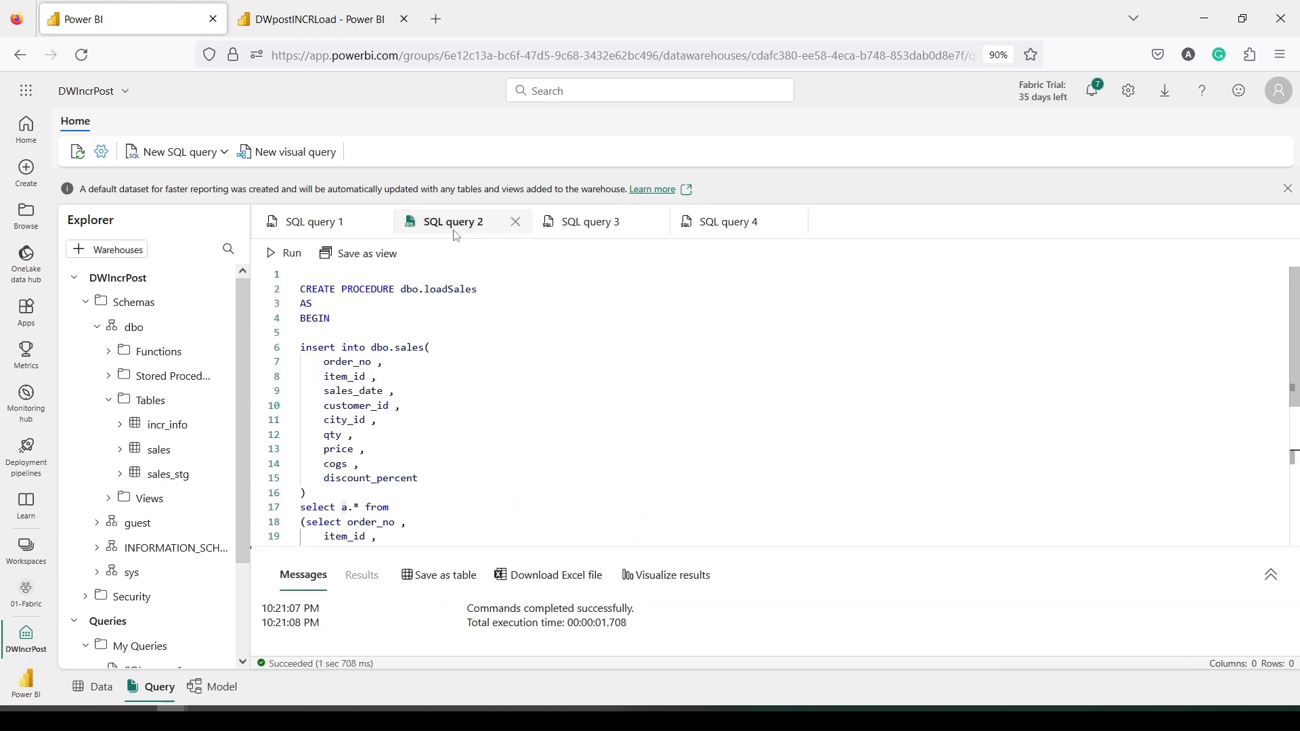
{"action": "scroll", "coordinate": [438, 394], "scroll_direction": "down", "scroll_amount": 3}
{"action": "scroll", "coordinate": [437, 394], "scroll_direction": "down", "scroll_amount": 1}
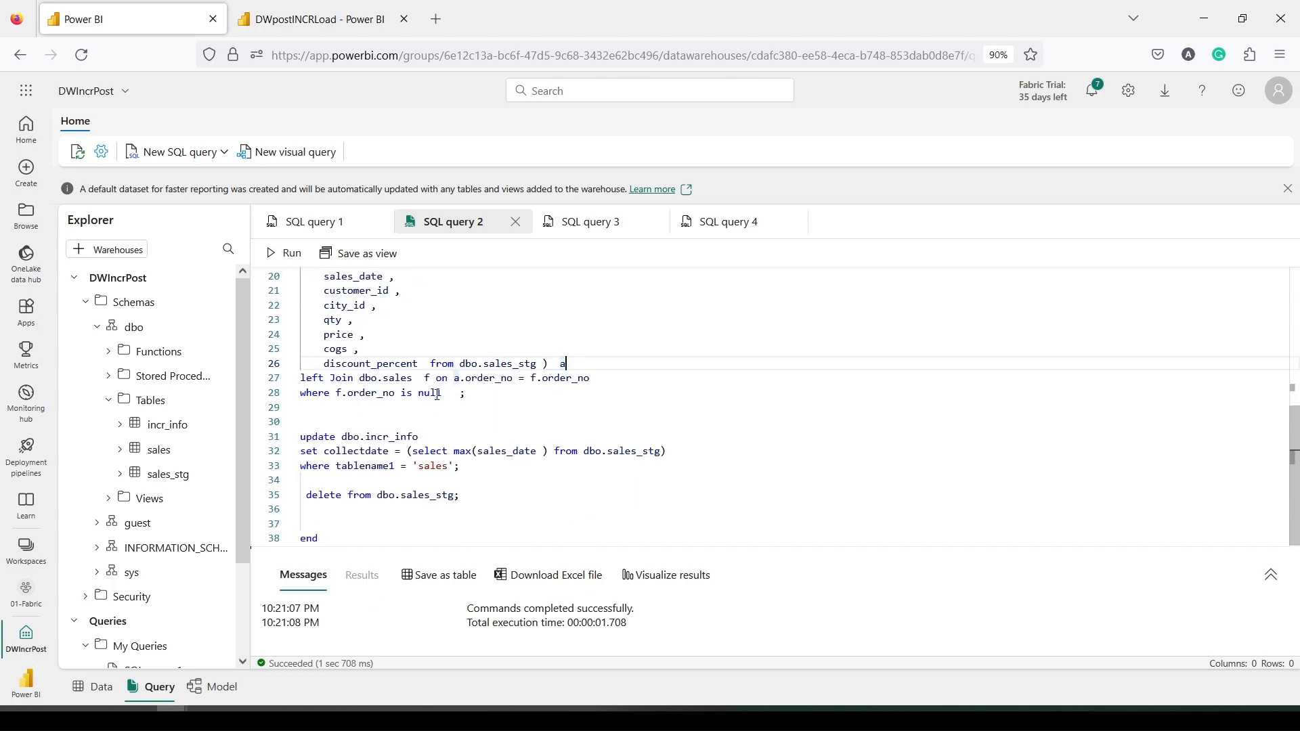
{"action": "left_click_drag", "start_coordinate": [308, 496], "coordinate": [528, 499]}
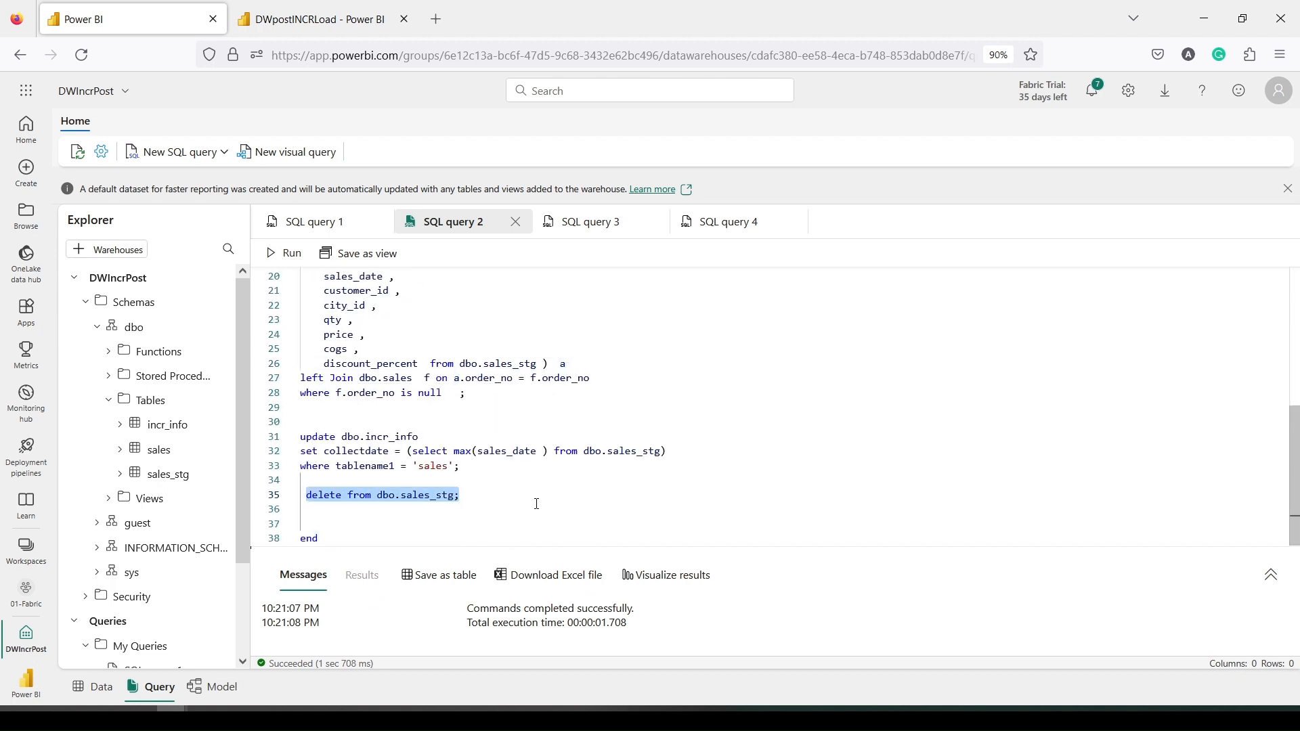
{"action": "key", "text": "BackSpace"}
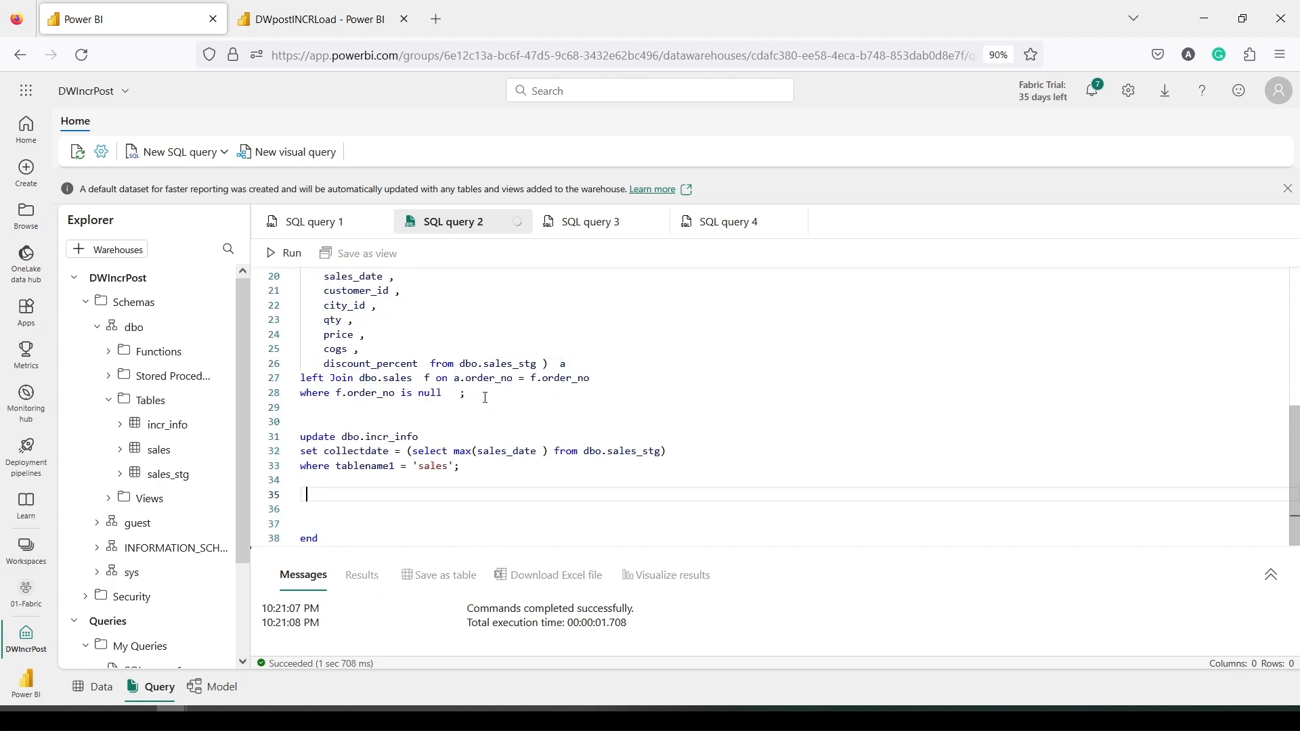
- Change CREATE to alter in the dbo.loadSales procedure definition and run the whole script
{"action": "scroll", "coordinate": [485, 398], "scroll_direction": "up", "scroll_amount": 3}
{"action": "scroll", "coordinate": [485, 398], "scroll_direction": "up", "scroll_amount": 4}
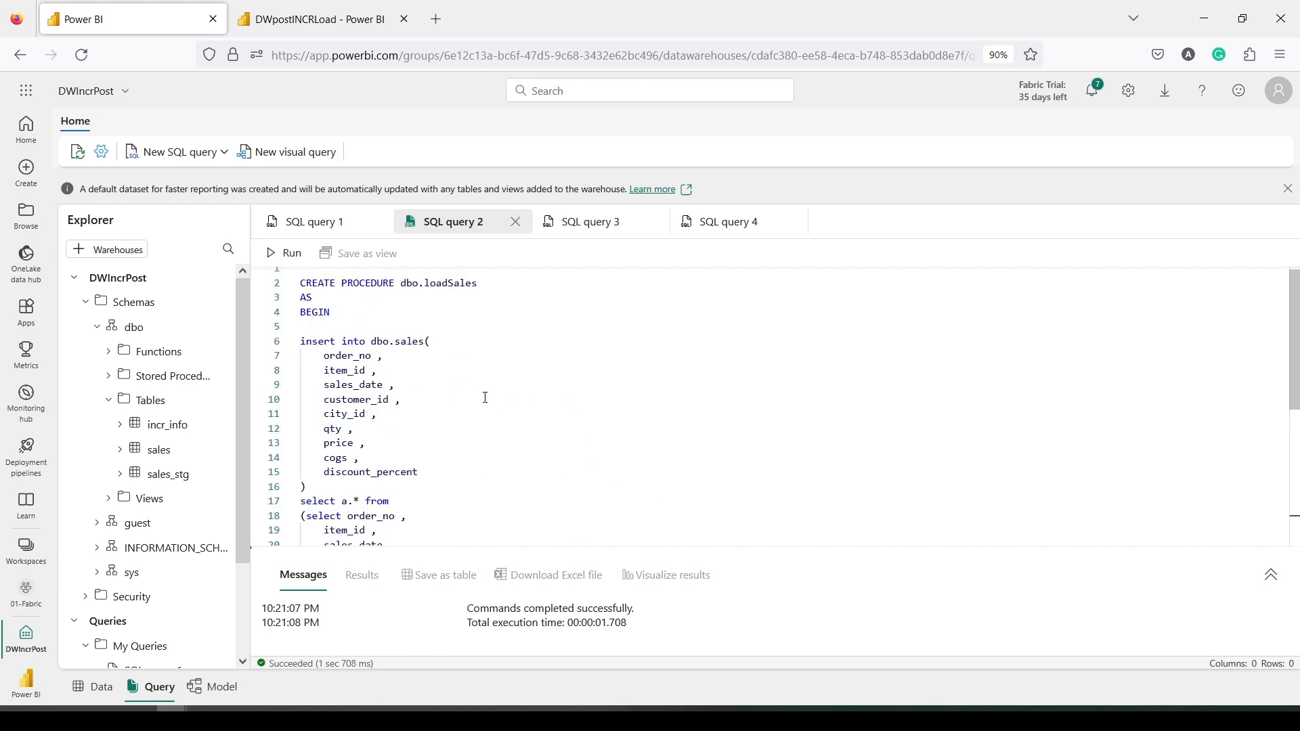
{"action": "double_click", "coordinate": [315, 289]}
{"action": "type", "text": "alter"}
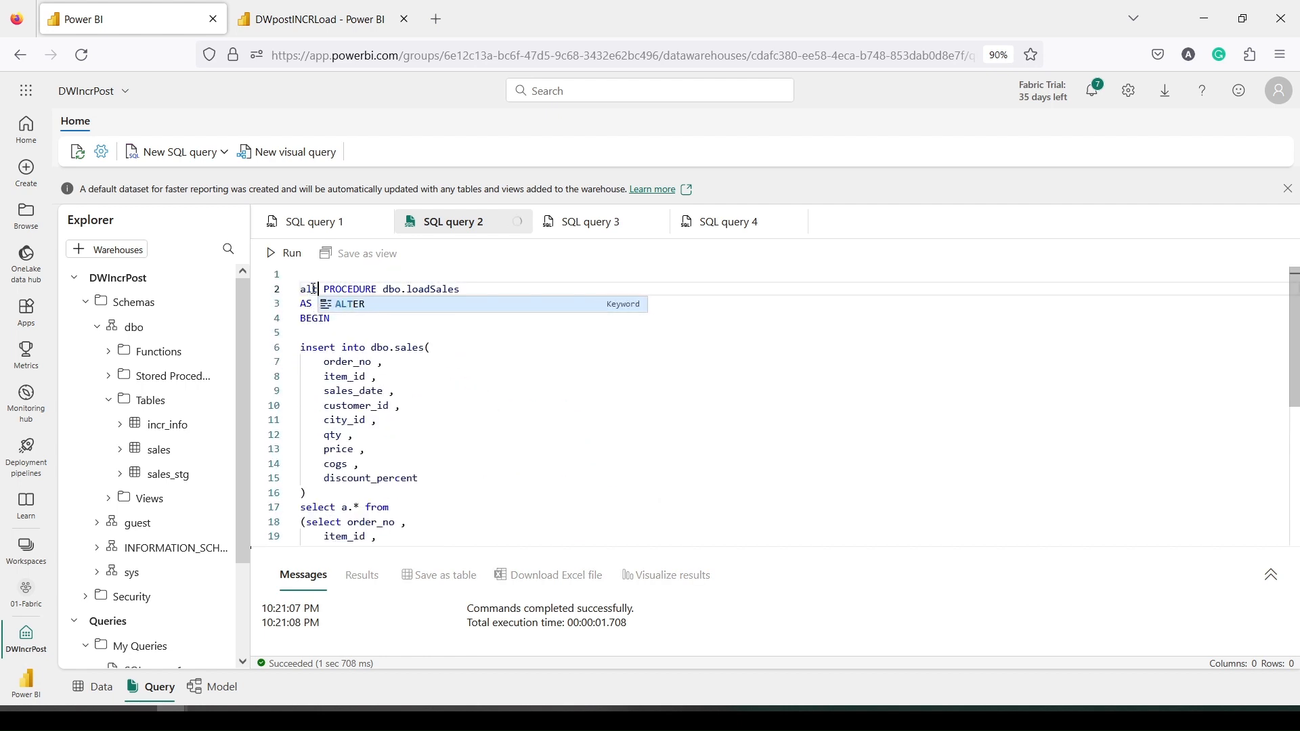
{"action": "key", "text": "ctrl+a"}
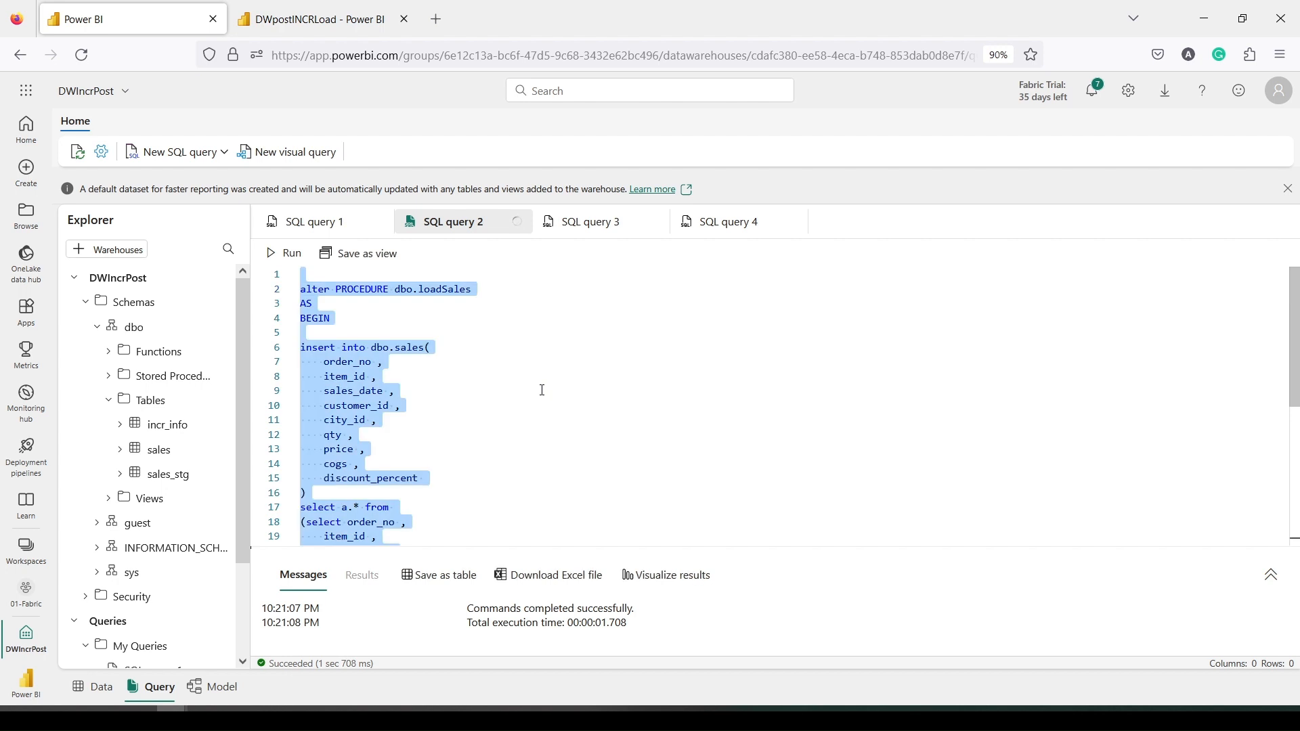
{"action": "scroll", "coordinate": [536, 397], "scroll_direction": "down", "scroll_amount": 5}
{"action": "scroll", "coordinate": [536, 398], "scroll_direction": "down", "scroll_amount": 3}
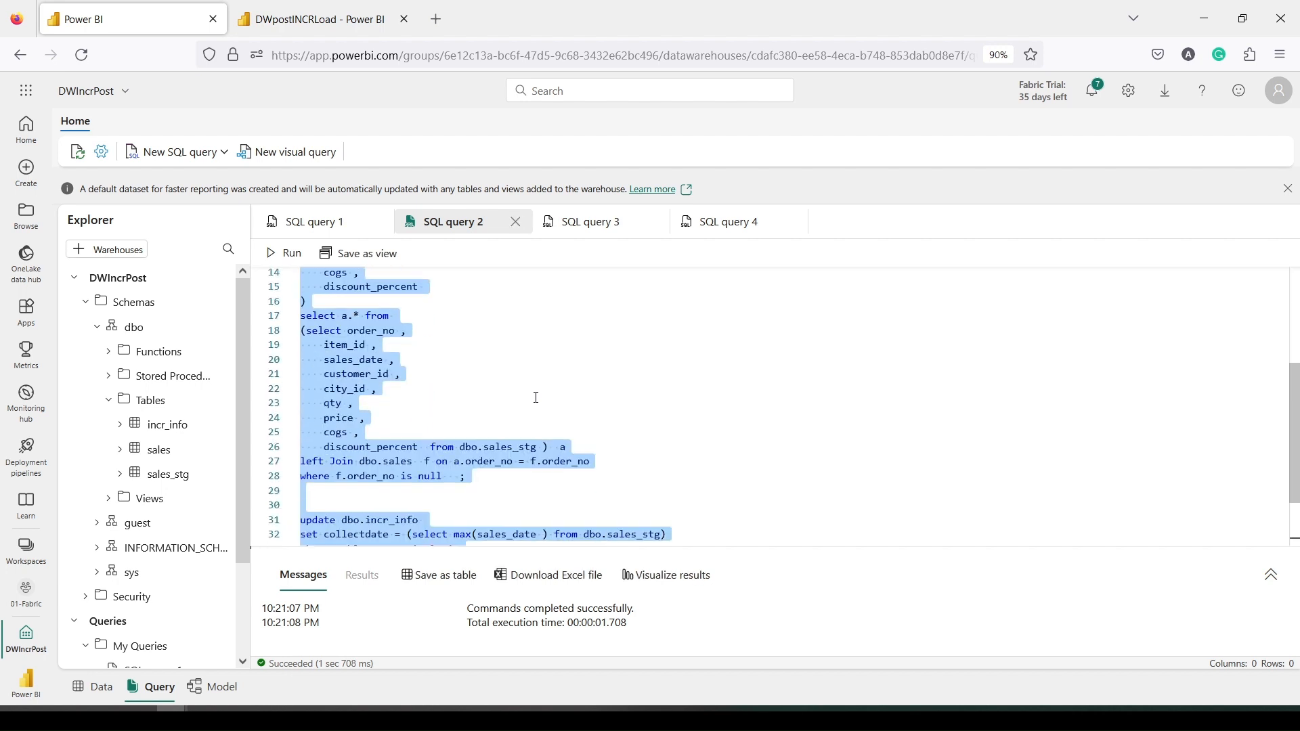
{"action": "scroll", "coordinate": [532, 396], "scroll_direction": "down", "scroll_amount": 1}
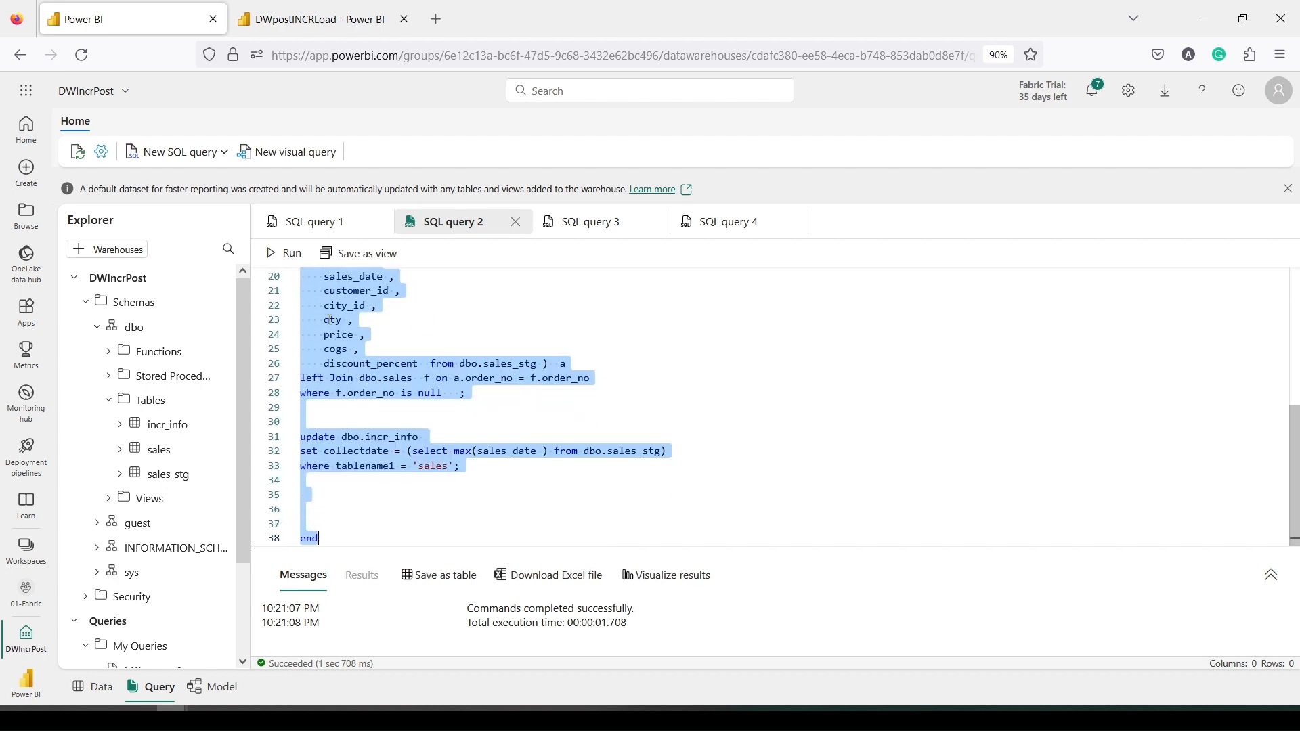
{"action": "left_click", "coordinate": [286, 261]}
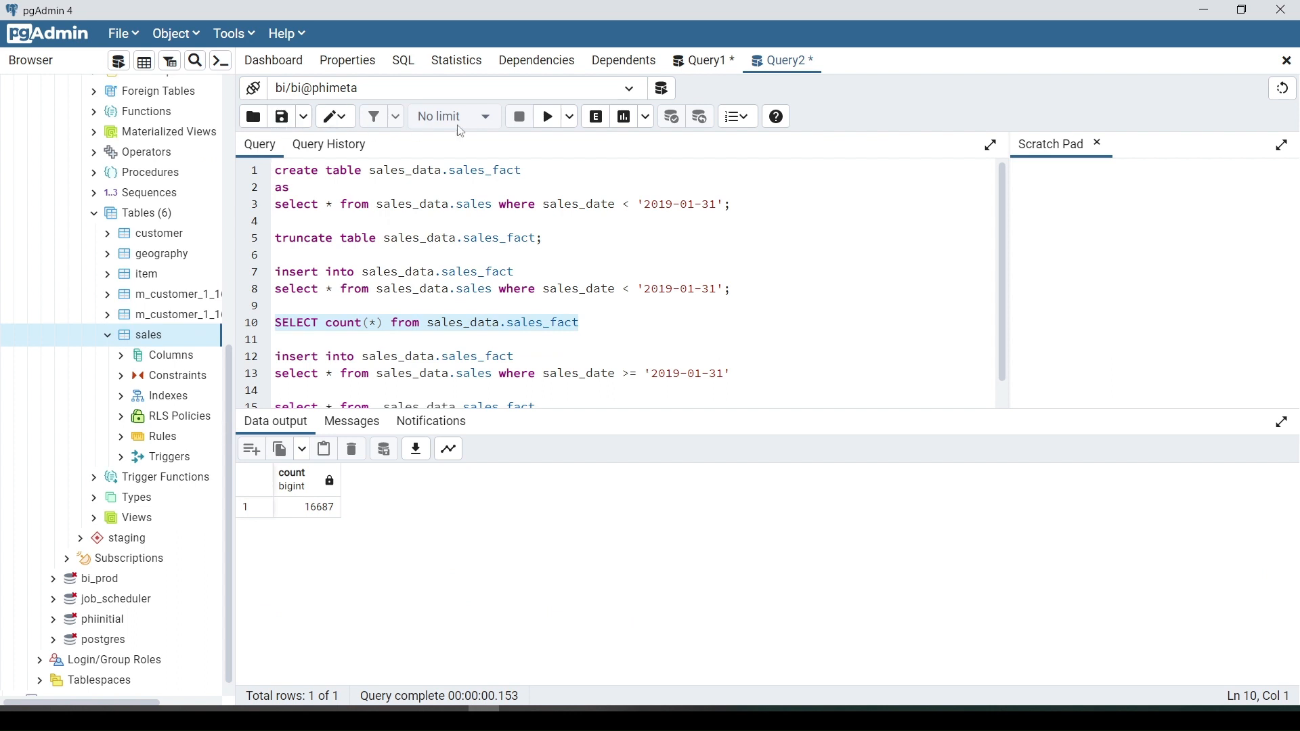
- In pgAdmin, recount sales_data.sales_fact and run the insert of sales rows with sales_date >= '2019-01-31'
{"action": "left_click", "coordinate": [547, 116]}
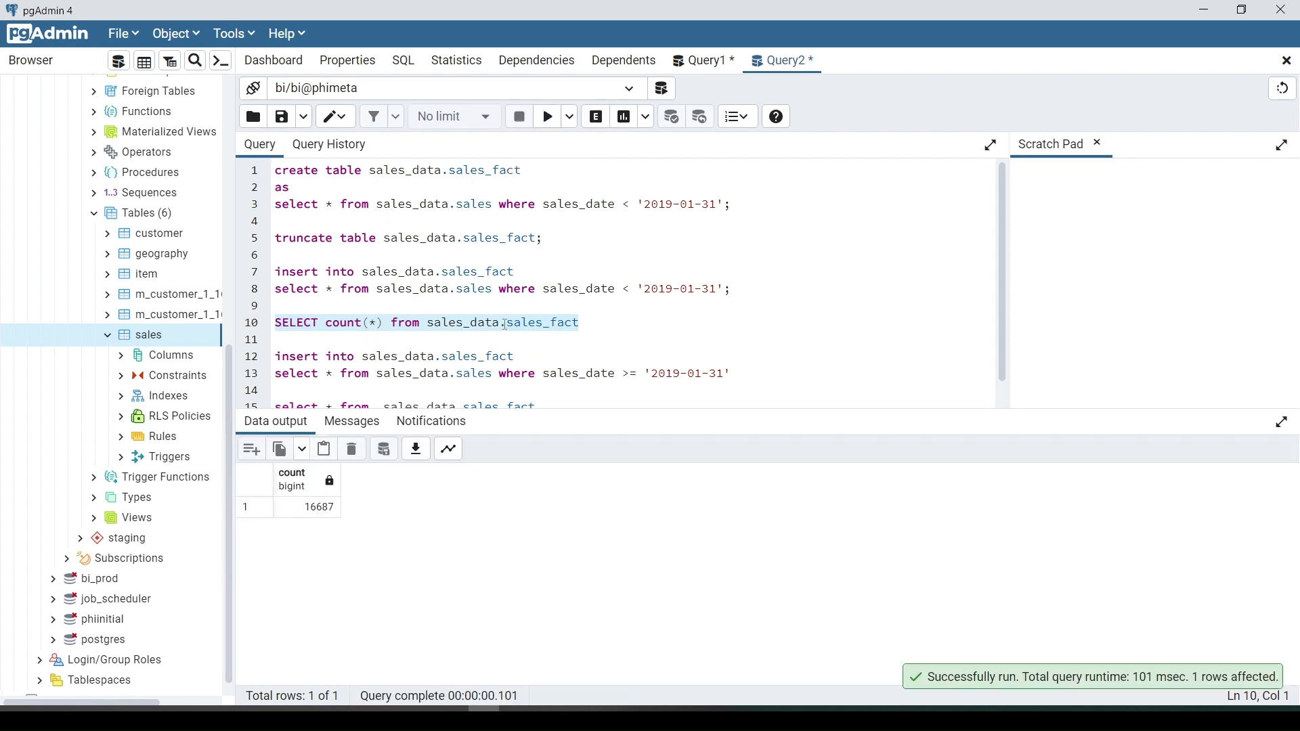
{"action": "scroll", "coordinate": [653, 367], "scroll_direction": "down", "scroll_amount": 1}
{"action": "left_click_drag", "start_coordinate": [732, 347], "coordinate": [274, 330]}
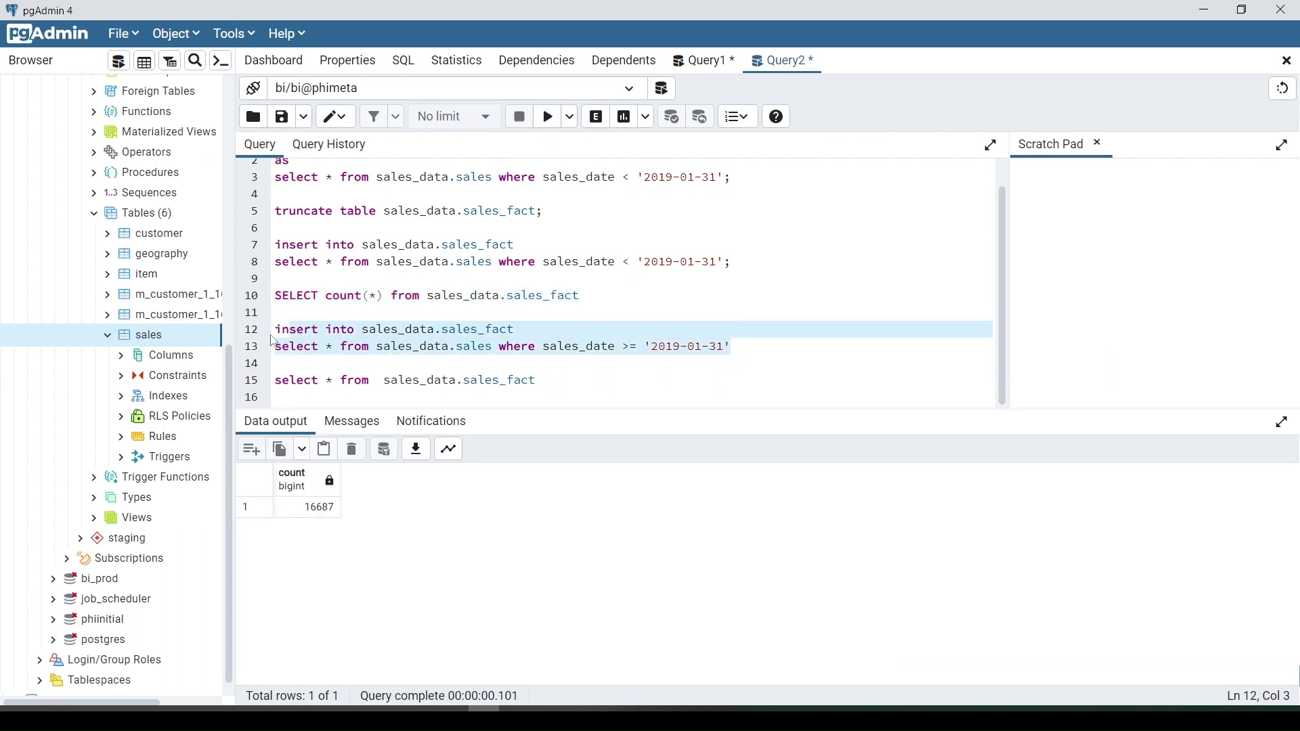
{"action": "left_click", "coordinate": [548, 119]}
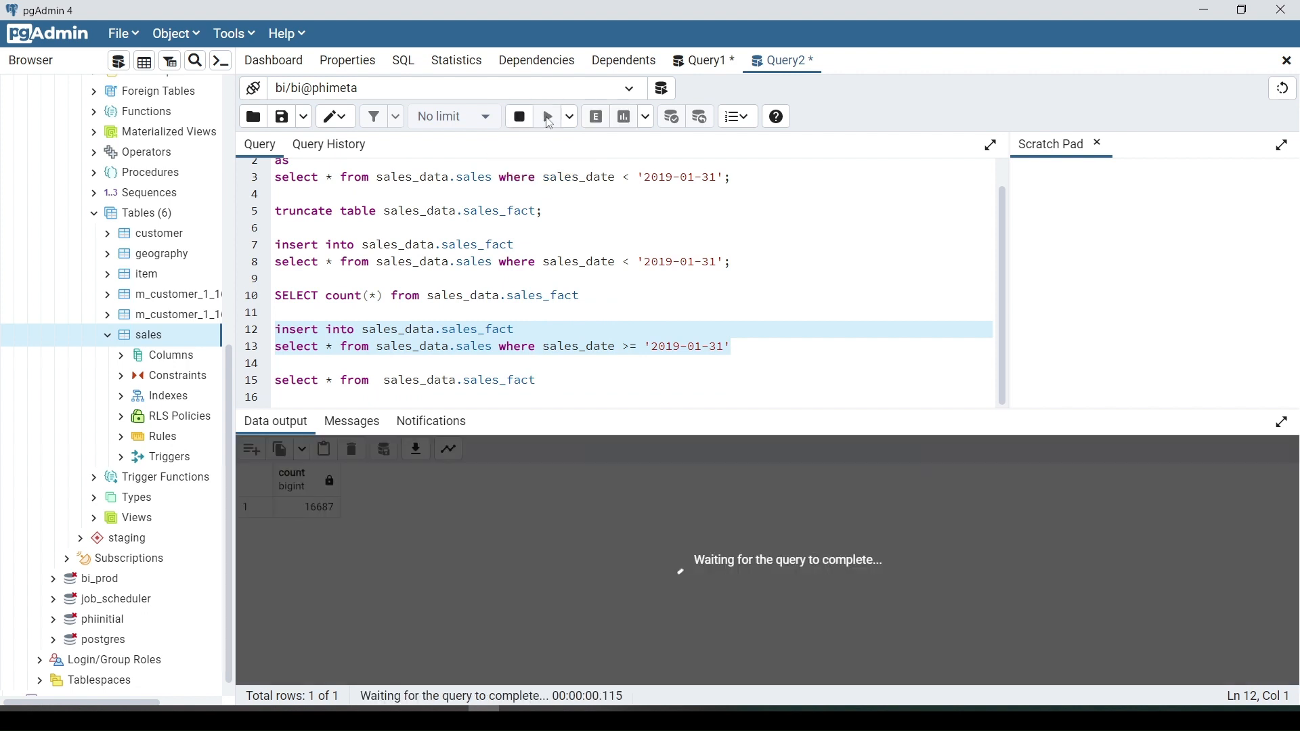
- Query all rows of sales_data.sales_fact and run its row count again
{"action": "left_click_drag", "start_coordinate": [541, 379], "coordinate": [274, 379]}
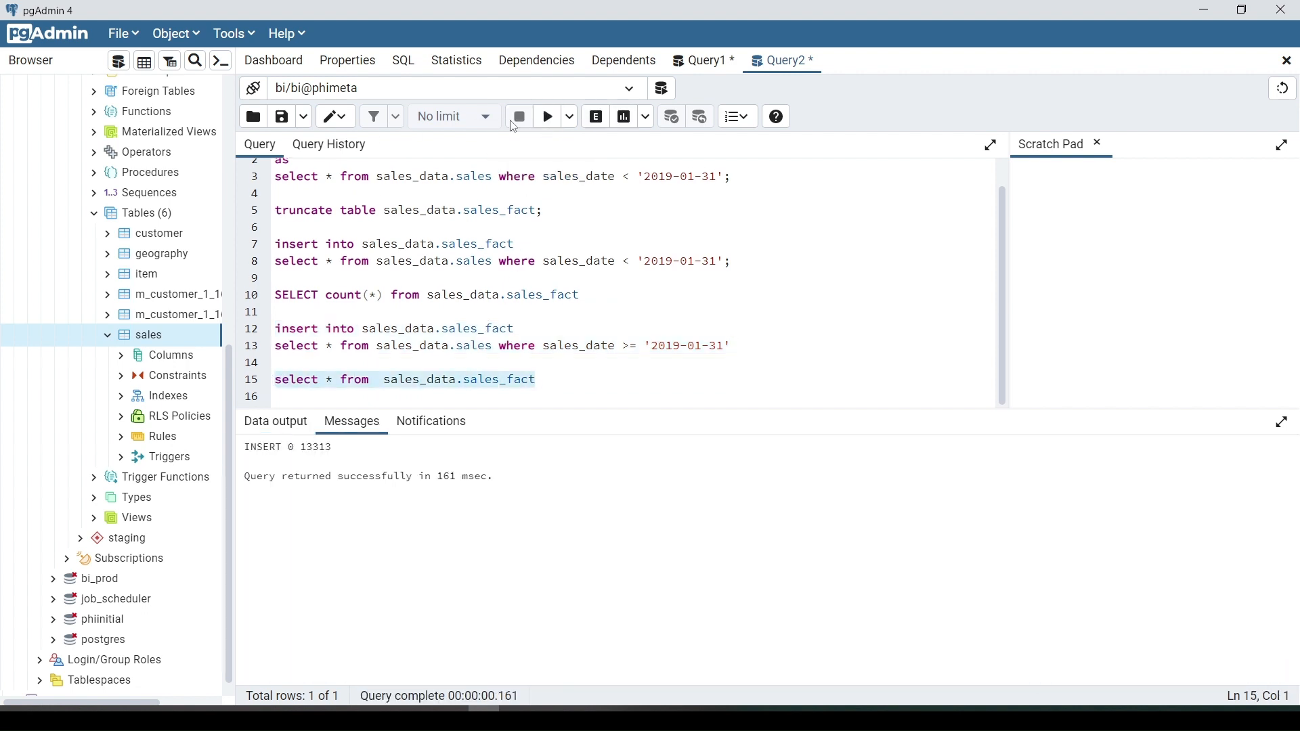
{"action": "left_click", "coordinate": [548, 117]}
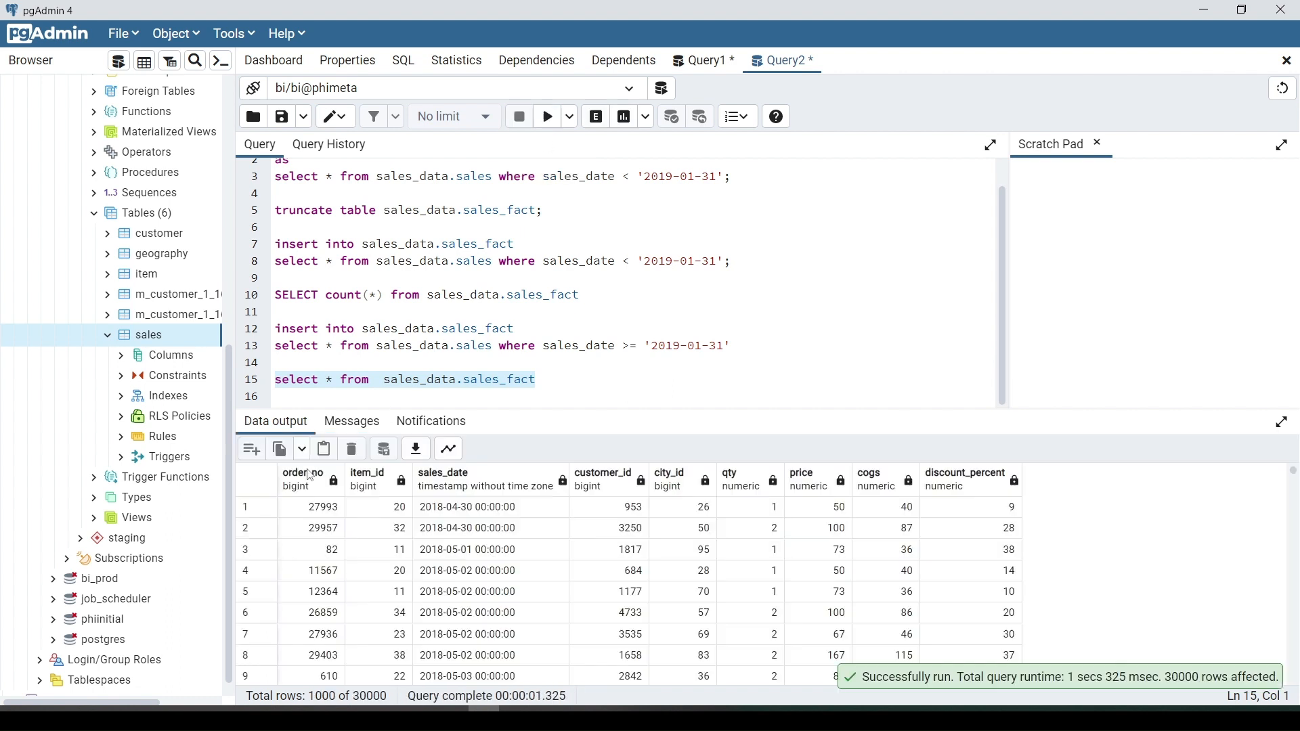
{"action": "left_click", "coordinate": [389, 363]}
{"action": "left_click_drag", "start_coordinate": [598, 304], "coordinate": [274, 298]}
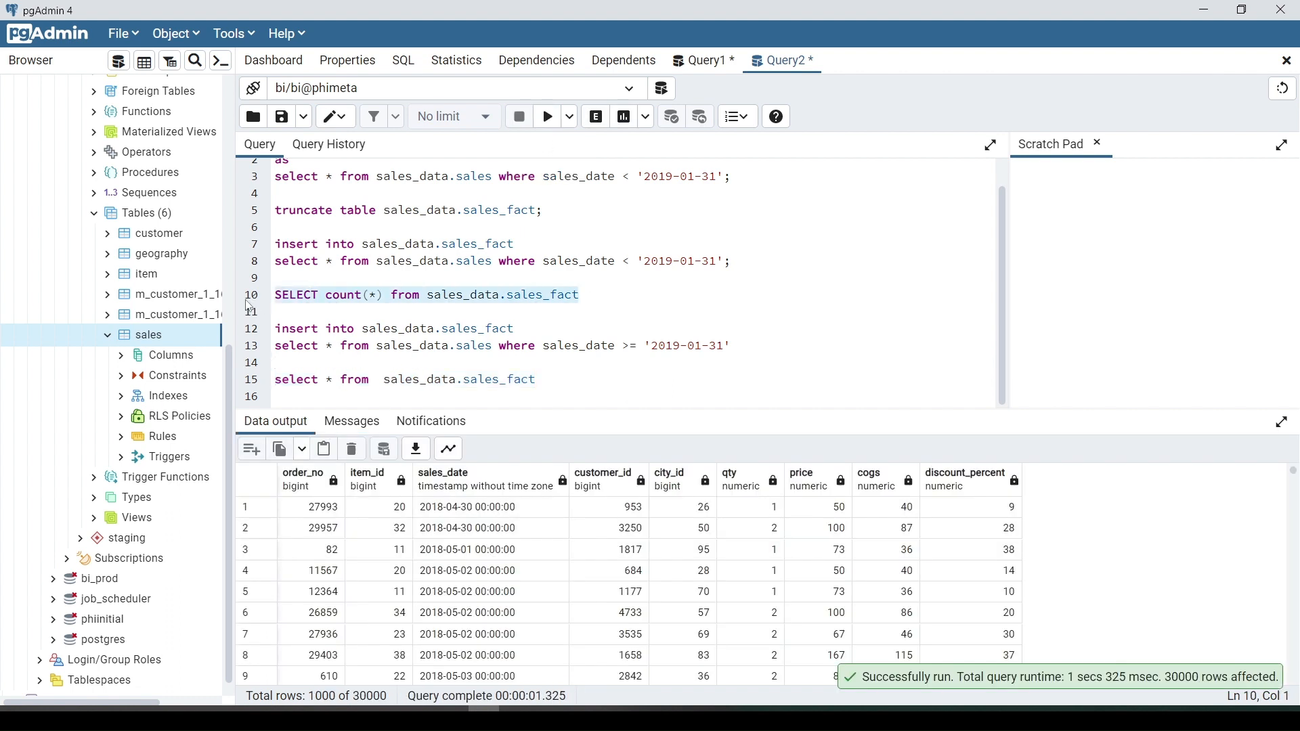
{"action": "left_click", "coordinate": [547, 125]}
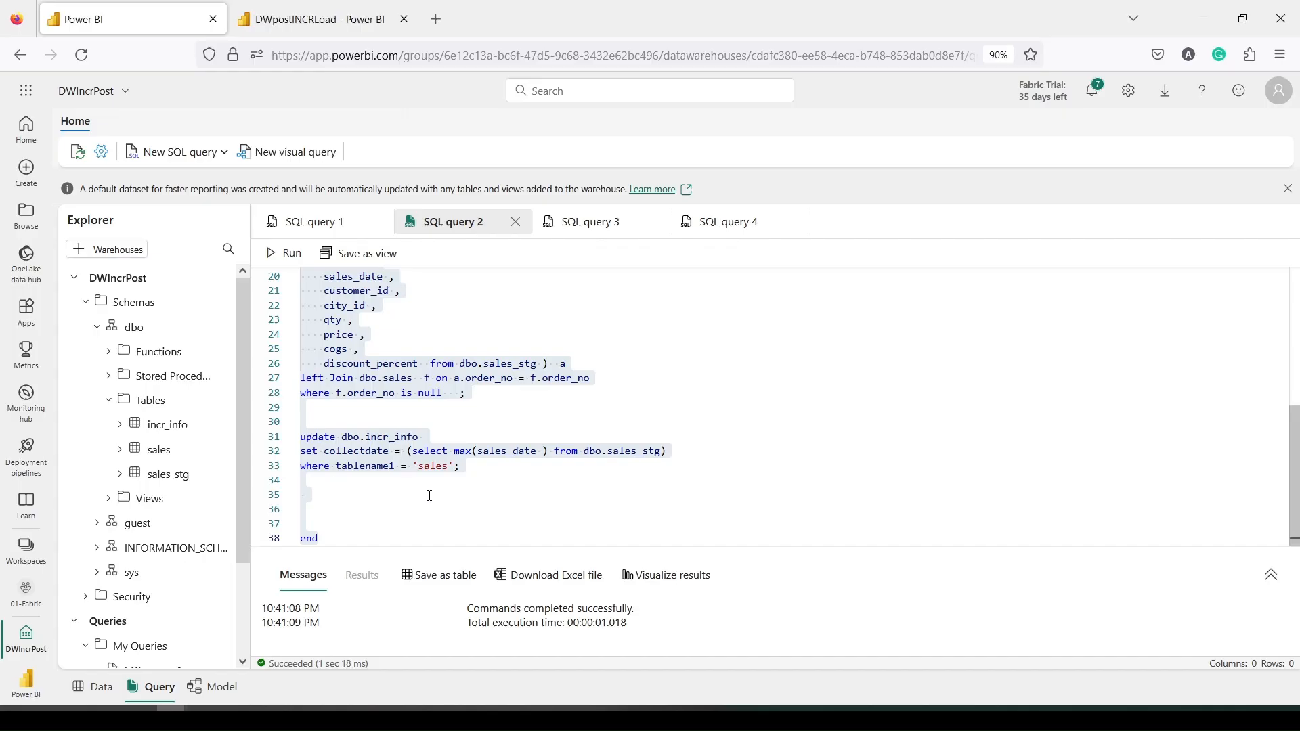
- Back in the DWIncrPost warehouse, rerun the dbo.sales row count in SQL query 3
{"action": "left_click", "coordinate": [429, 496]}
{"action": "left_click", "coordinate": [585, 222]}
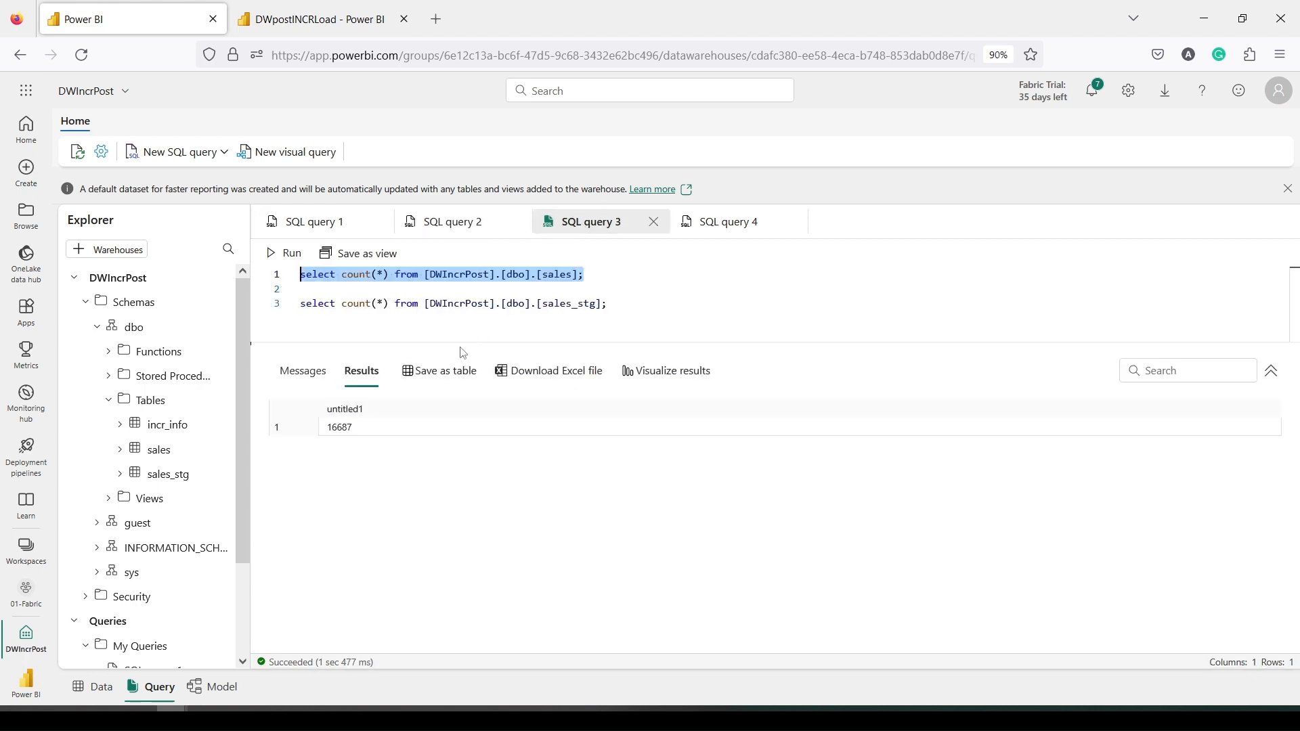
{"action": "left_click", "coordinate": [618, 302]}
{"action": "left_click_drag", "start_coordinate": [586, 275], "coordinate": [267, 277]}
{"action": "left_click", "coordinate": [284, 253]}
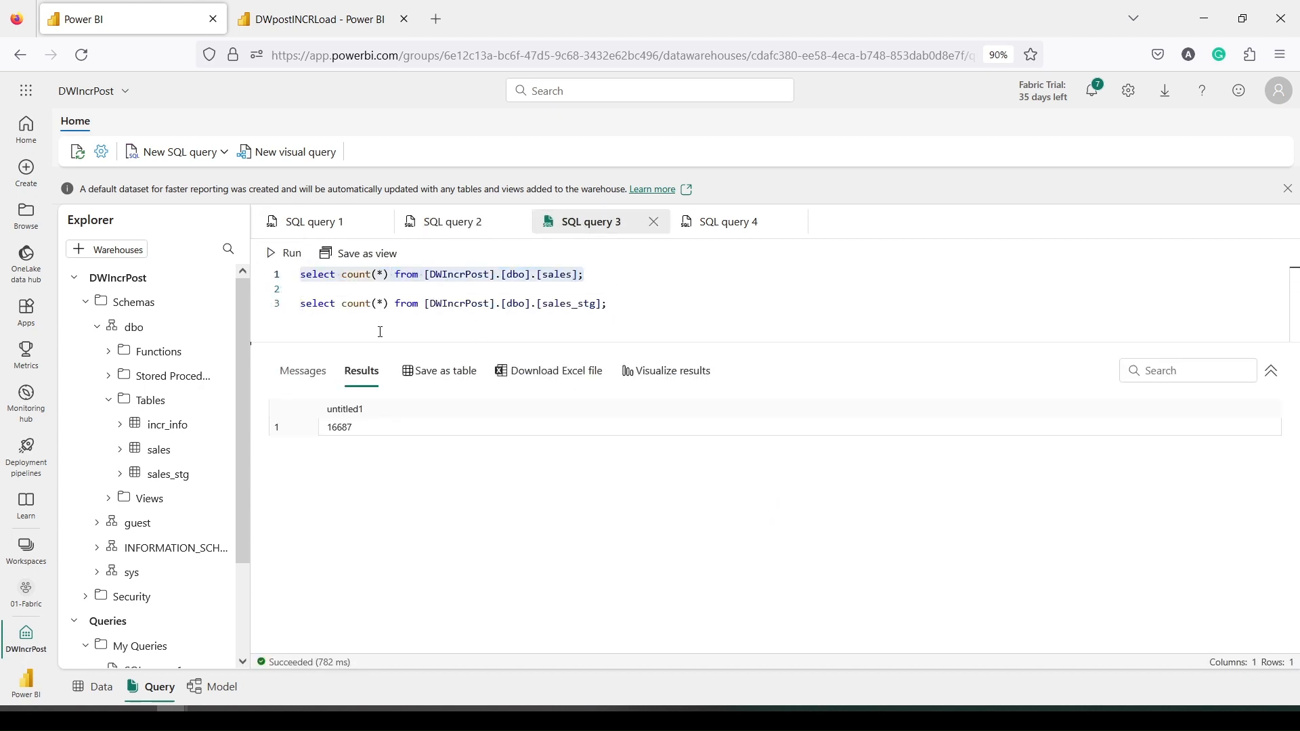
{"action": "left_click", "coordinate": [648, 306]}
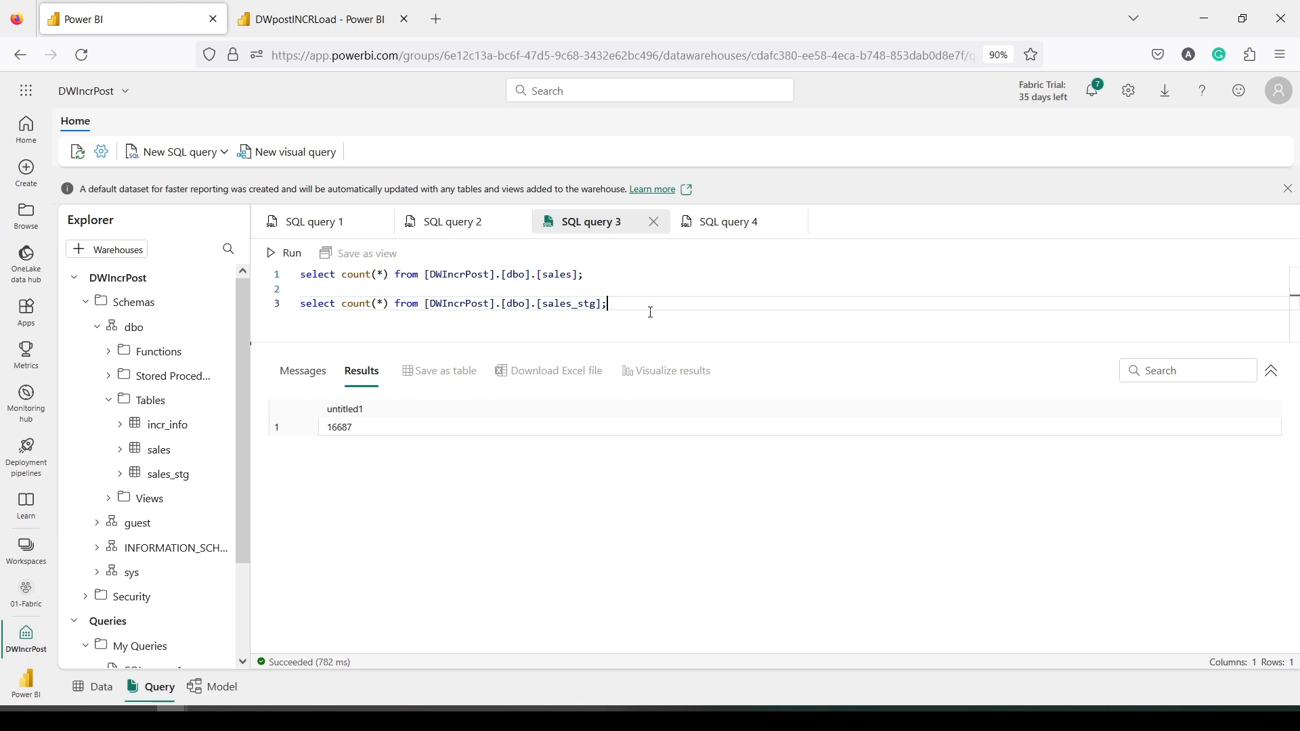
- Run the DWpostINCRLoad pipeline again, refresh its run output and check the status of every activity
{"action": "left_click", "coordinate": [312, 22]}
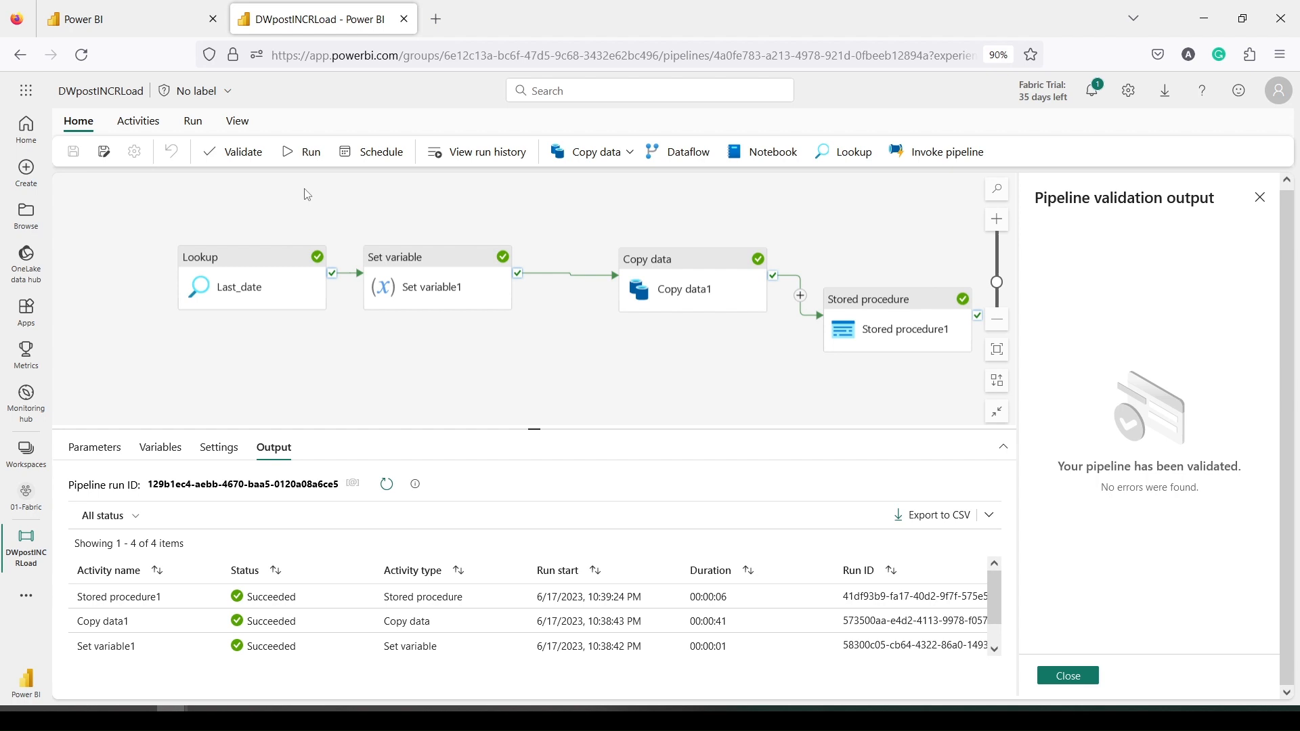
{"action": "left_click", "coordinate": [308, 160]}
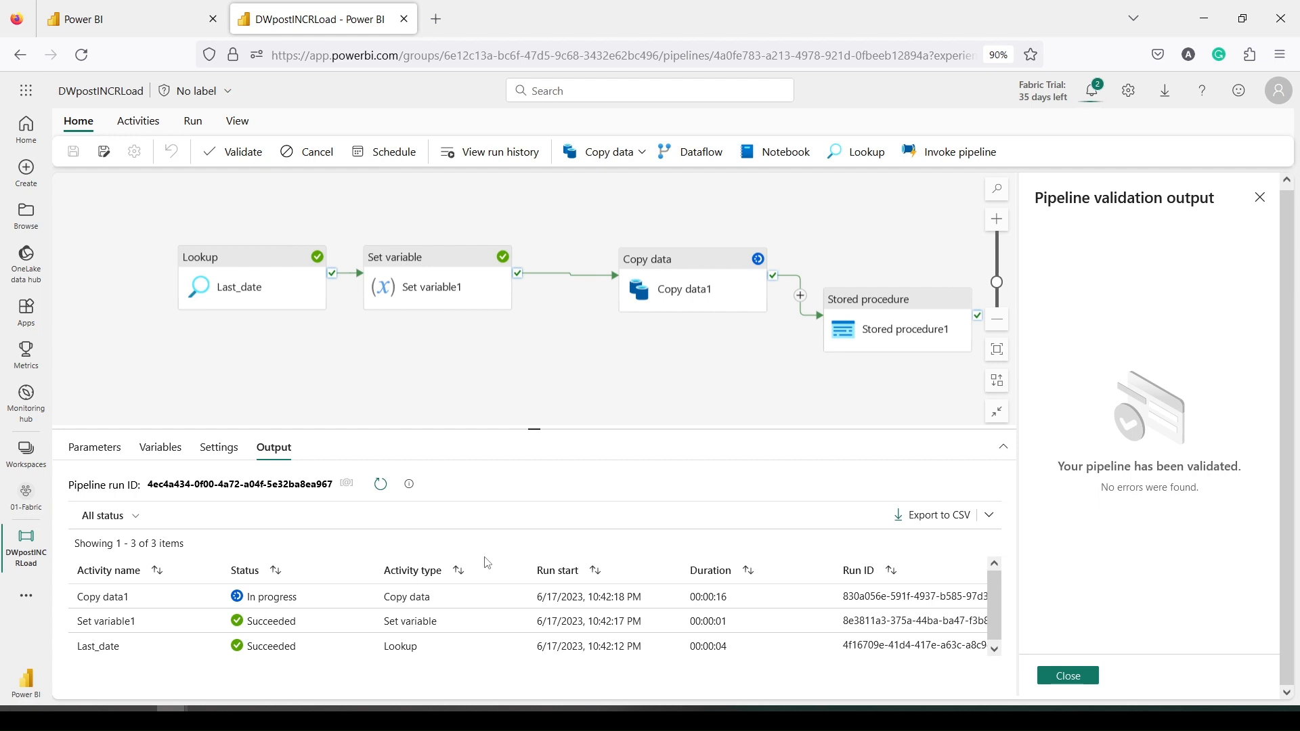
{"action": "left_click", "coordinate": [380, 485]}
{"action": "left_click", "coordinate": [381, 485]}
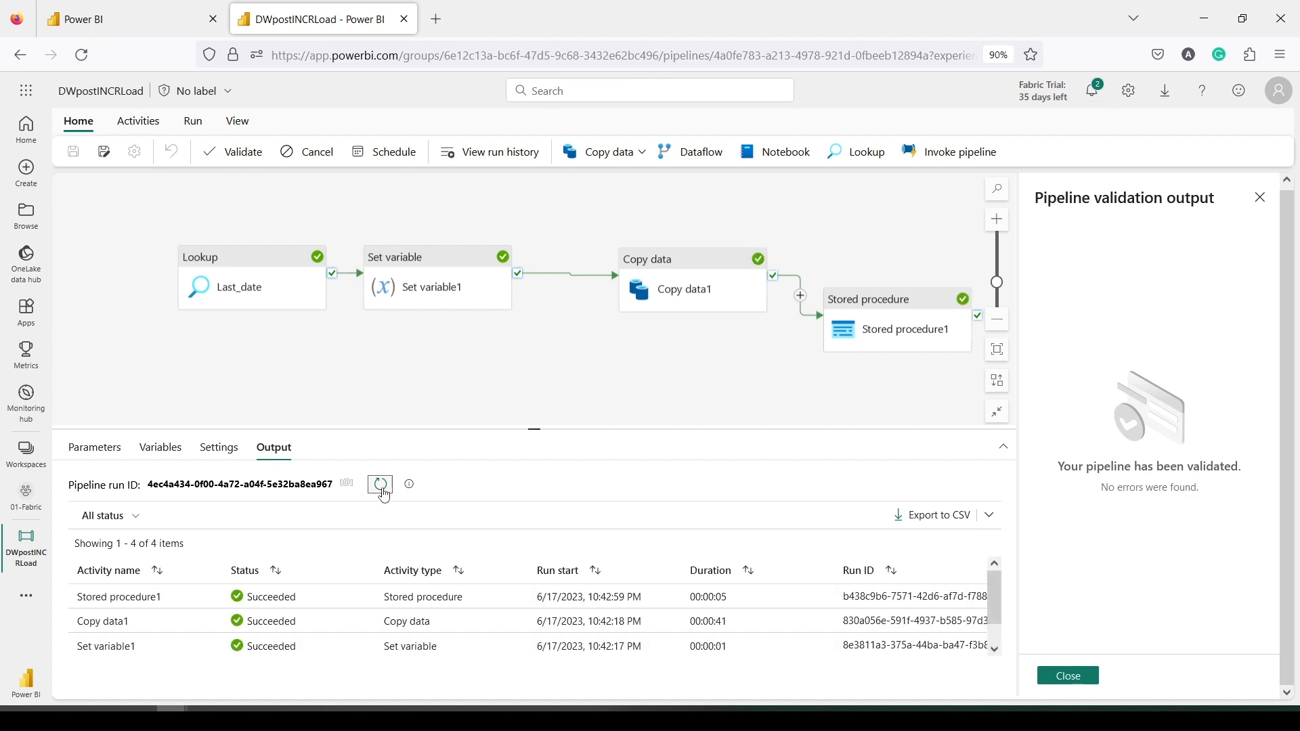
{"action": "scroll", "coordinate": [446, 630], "scroll_direction": "down", "scroll_amount": 2}
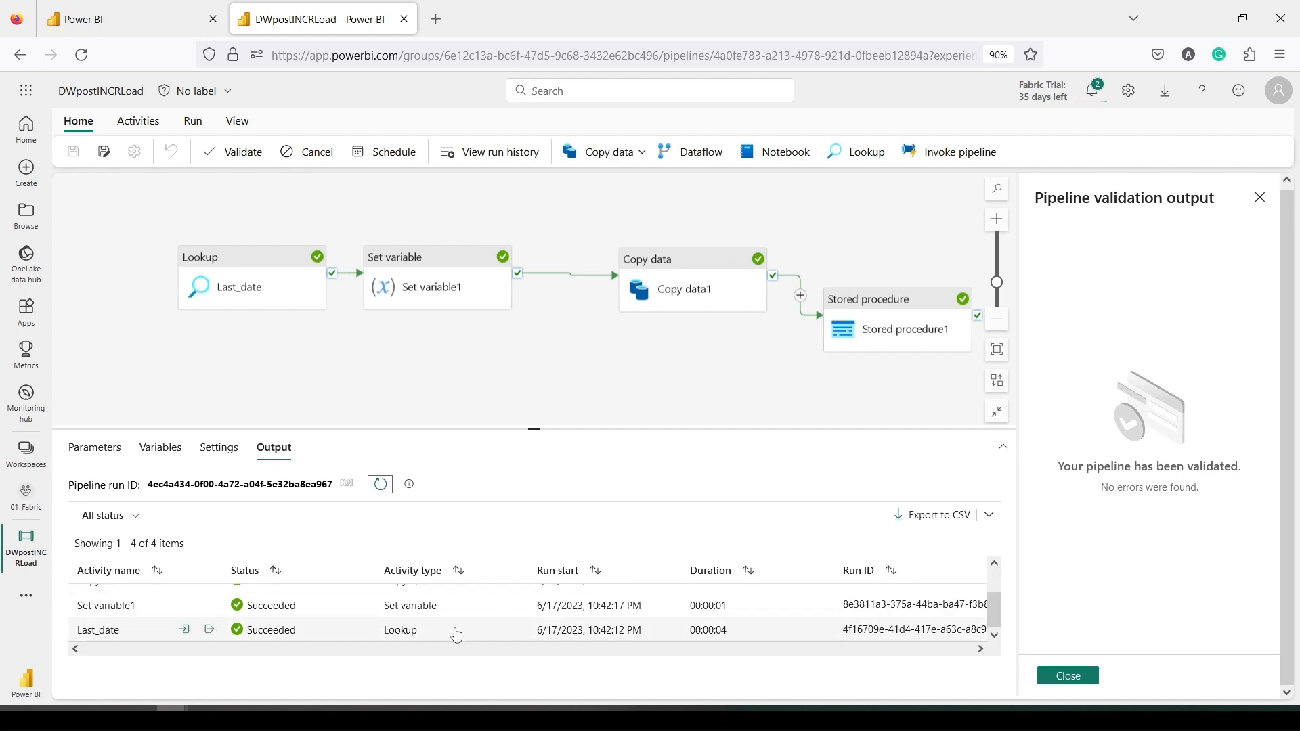
{"action": "scroll", "coordinate": [630, 629], "scroll_direction": "up", "scroll_amount": 2}
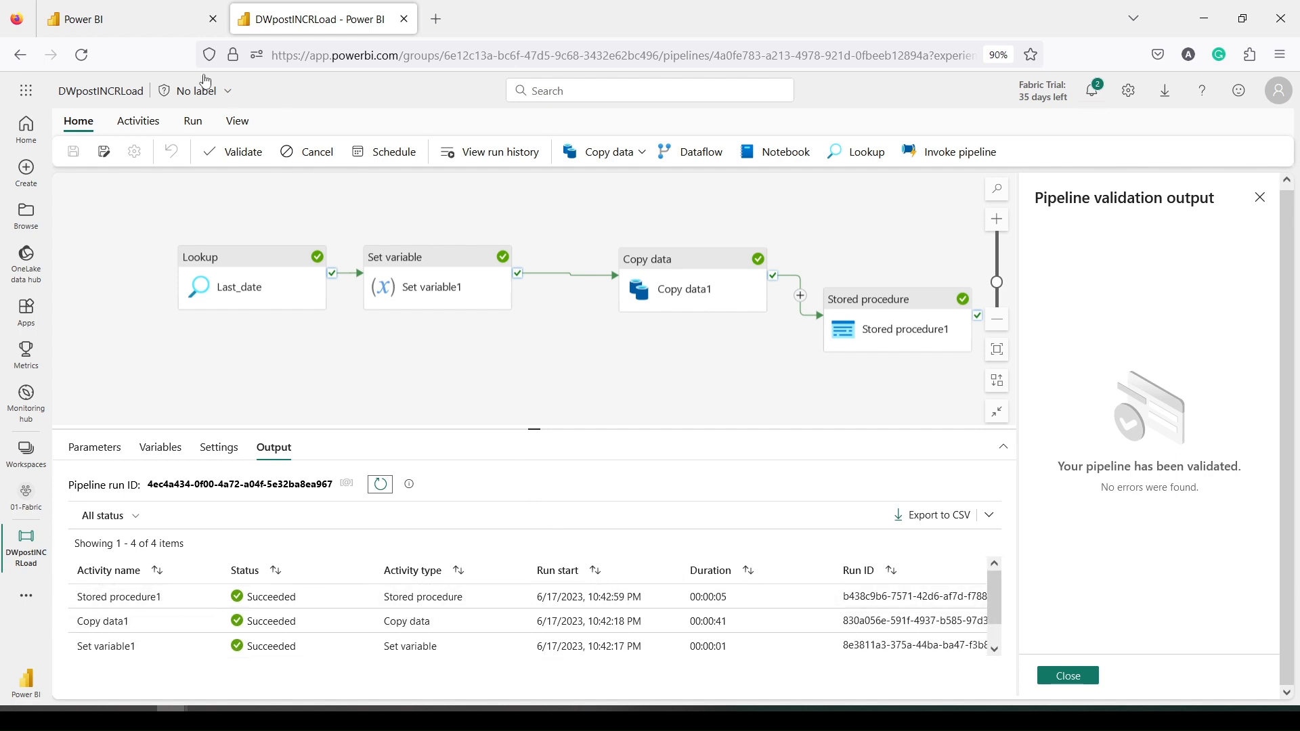
- Back in the DWIncrPost warehouse, rerun the row counts of dbo.sales_stg and dbo.sales in SQL query 3
{"action": "left_click", "coordinate": [140, 27]}
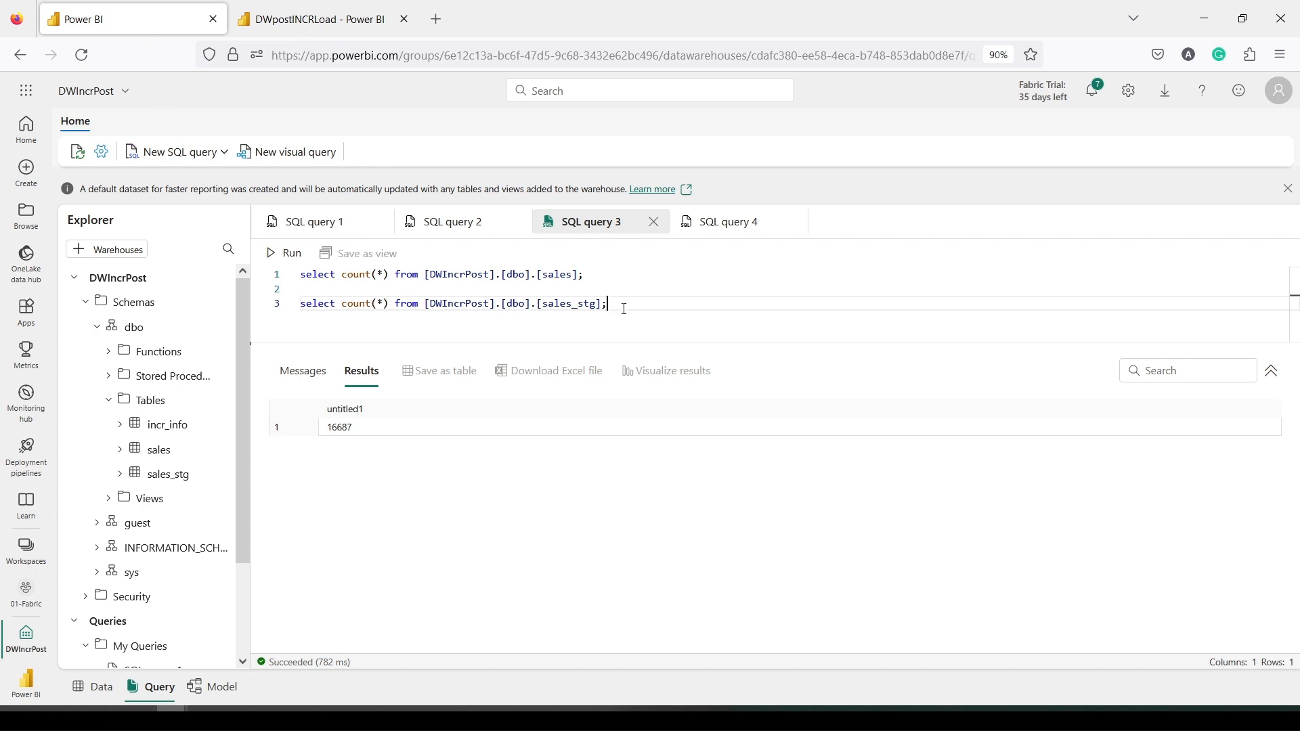
{"action": "left_click_drag", "start_coordinate": [607, 303], "coordinate": [302, 303]}
{"action": "left_click", "coordinate": [284, 253]}
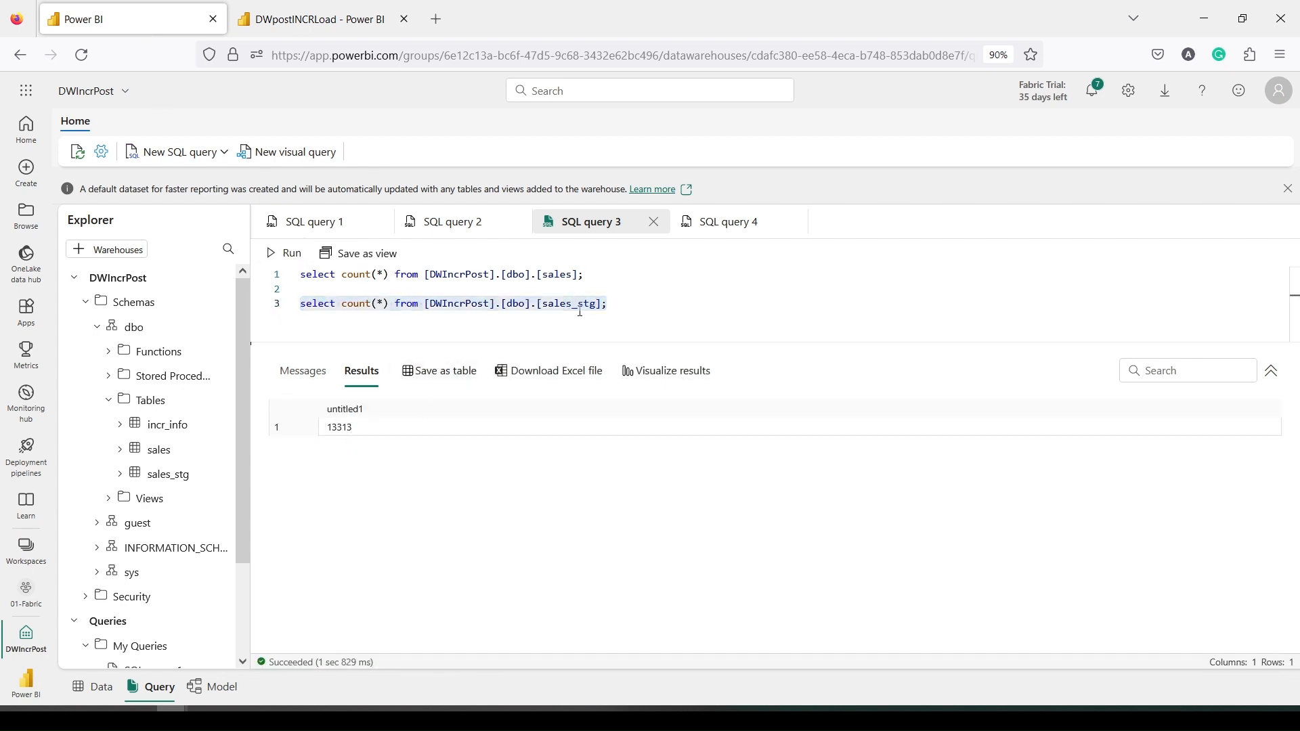
{"action": "left_click", "coordinate": [600, 283]}
{"action": "left_click_drag", "start_coordinate": [598, 275], "coordinate": [300, 275]}
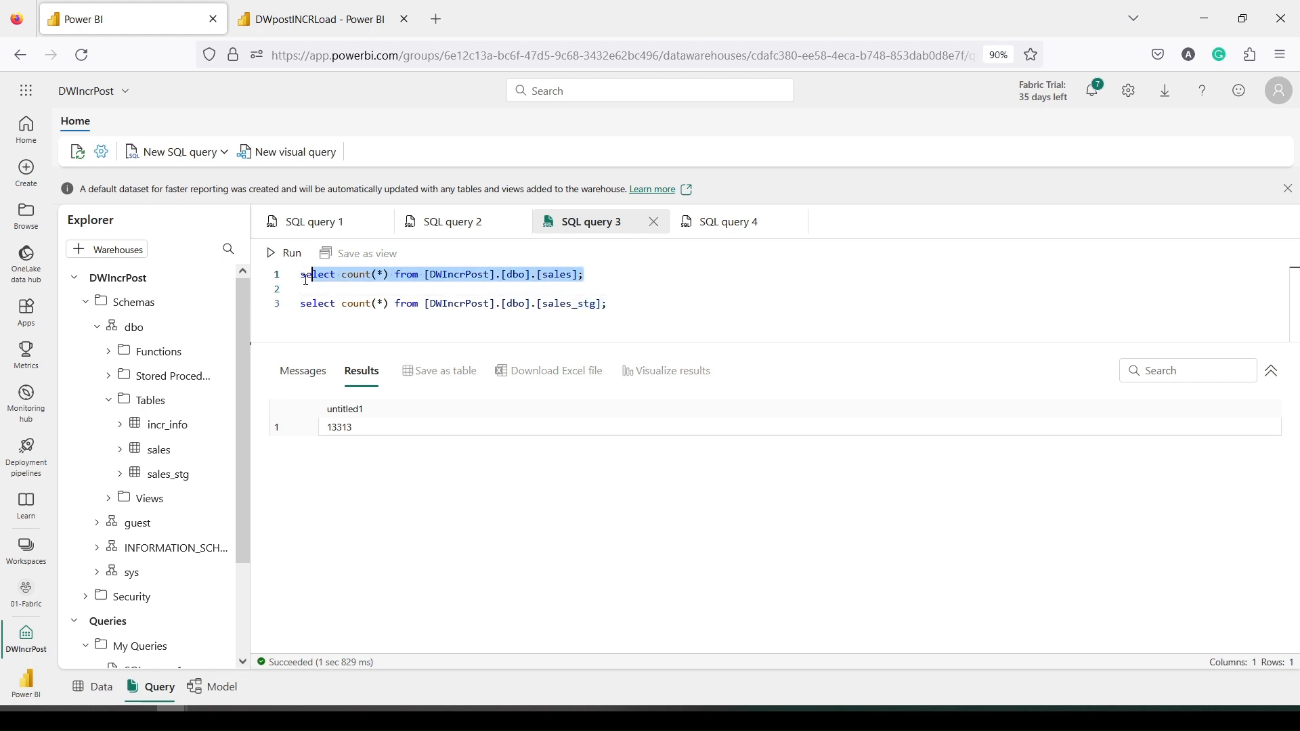
{"action": "left_click", "coordinate": [277, 256]}
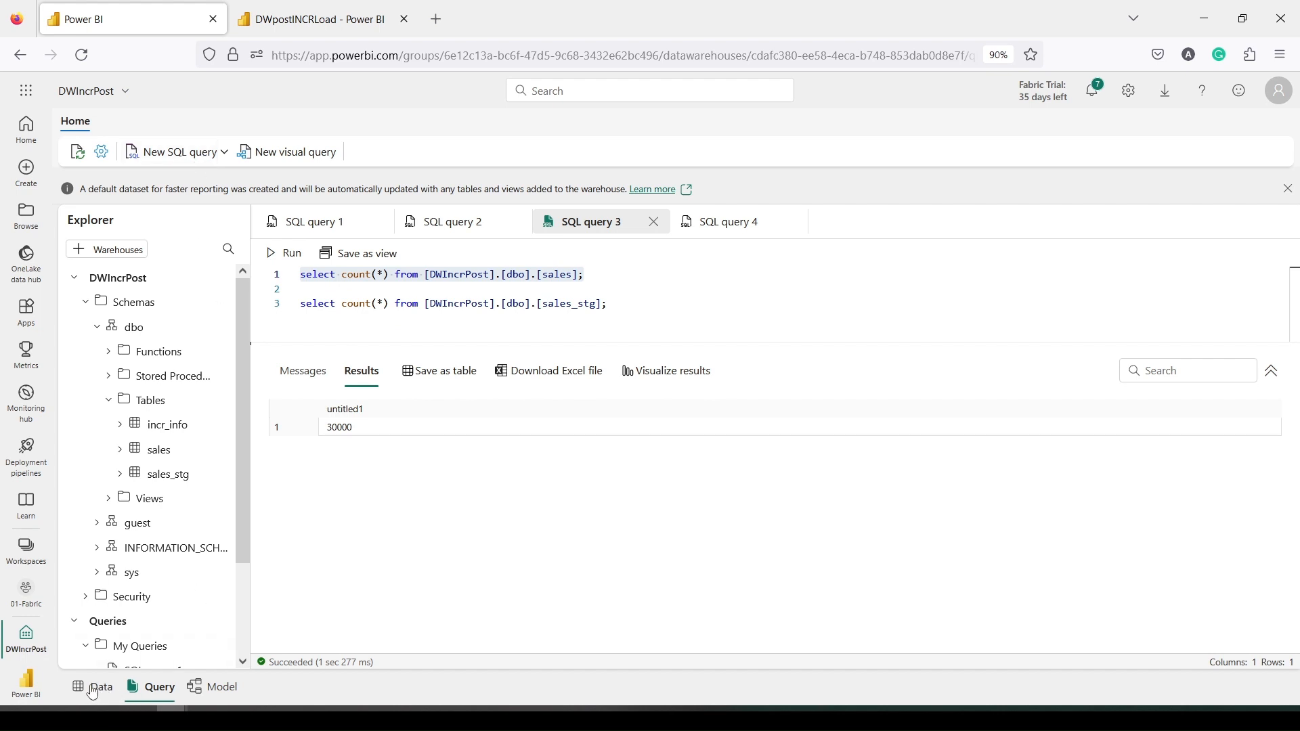
- Create a new report from the data view of the DWIncrPost warehouse
{"action": "left_click_drag", "start_coordinate": [61, 679], "coordinate": [135, 705]}
{"action": "left_click", "coordinate": [98, 687]}
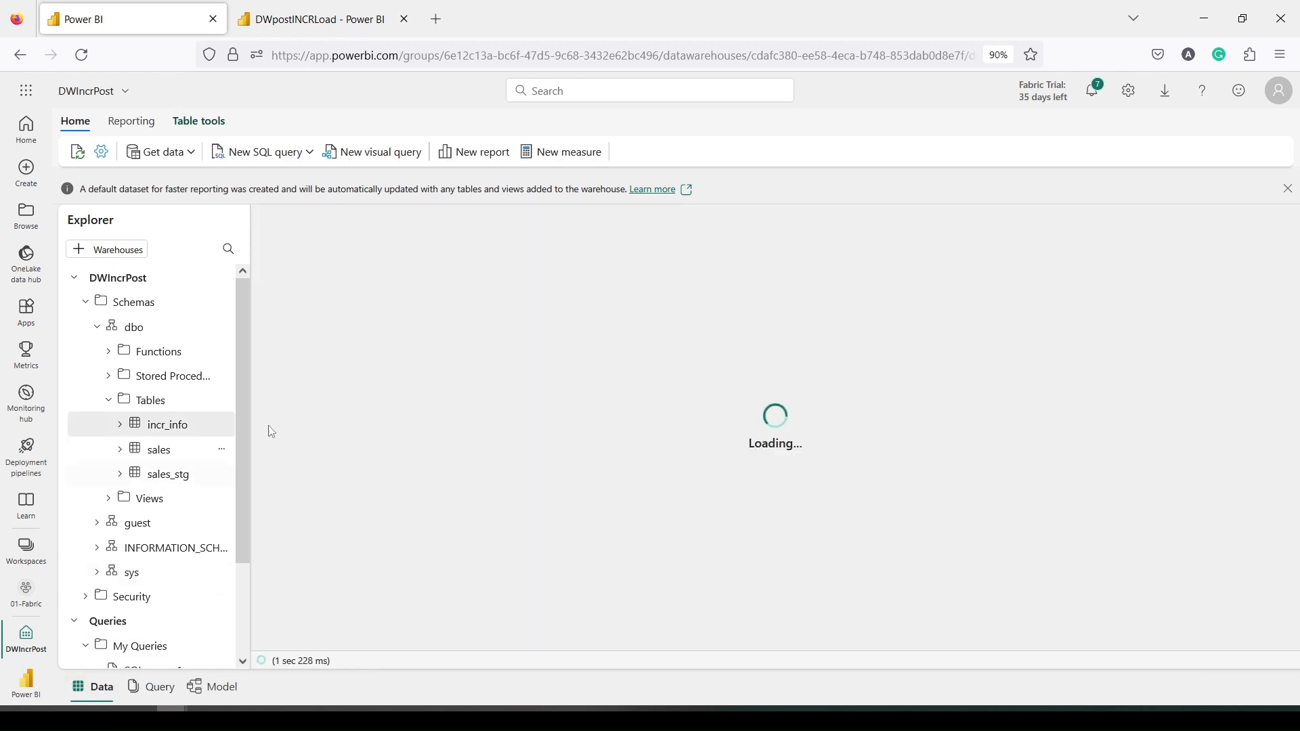
{"action": "left_click", "coordinate": [477, 155]}
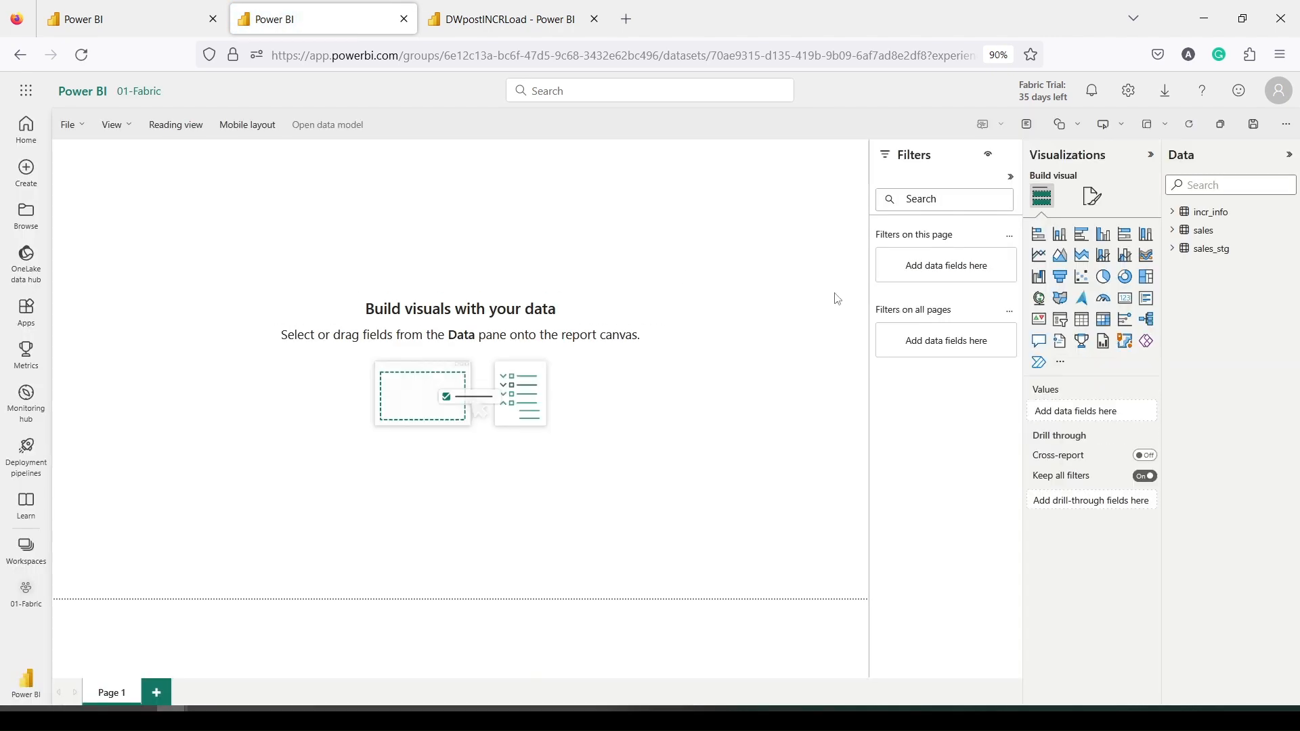
- Add a column chart from sales_stg with item_id on the X-axis and count of qty on the Y-axis, and enlarge it
{"action": "left_click", "coordinate": [1173, 249]}
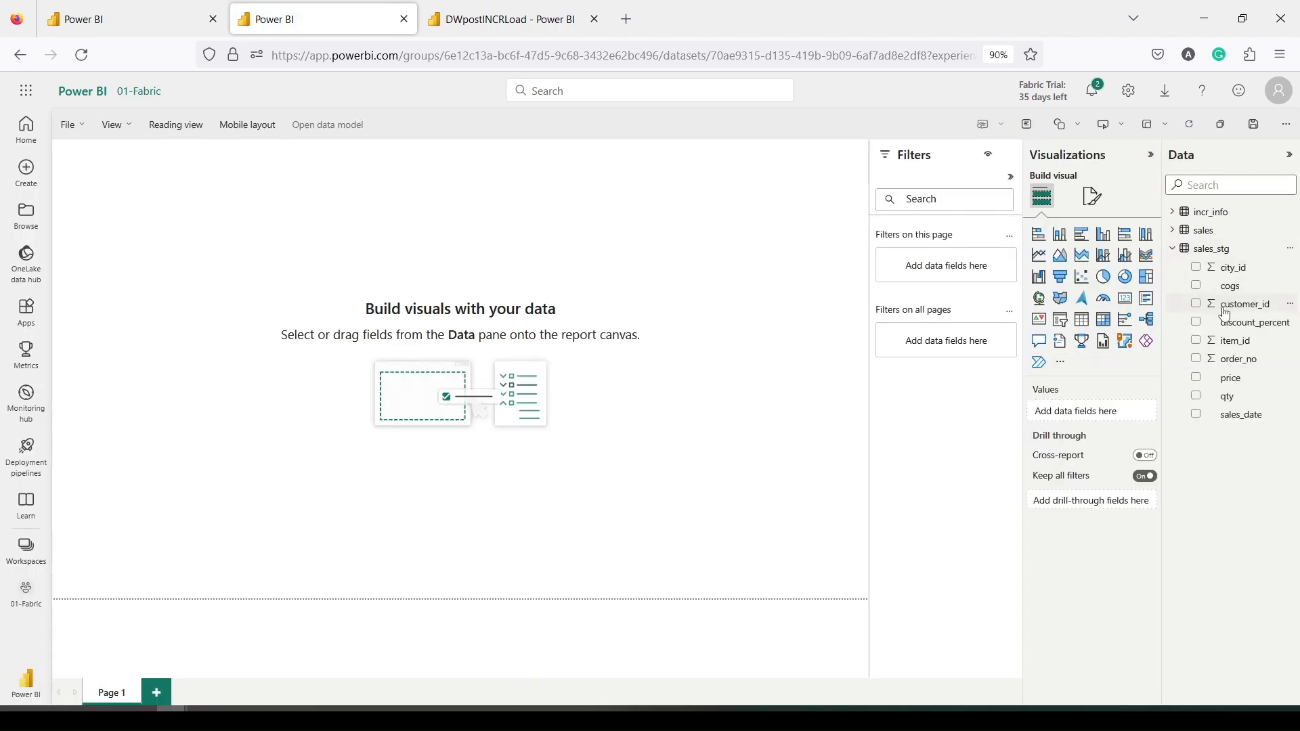
{"action": "left_click_drag", "start_coordinate": [1243, 345], "coordinate": [368, 296]}
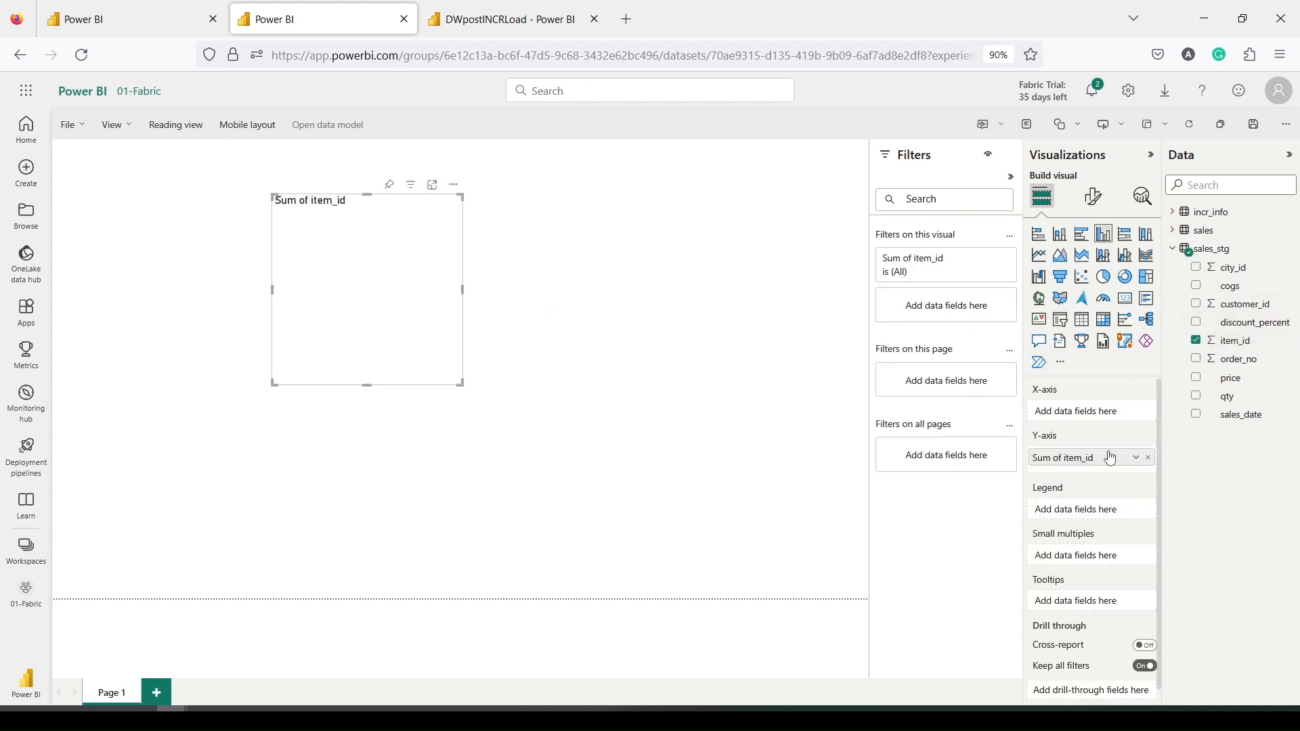
{"action": "left_click_drag", "start_coordinate": [1108, 458], "coordinate": [1090, 411]}
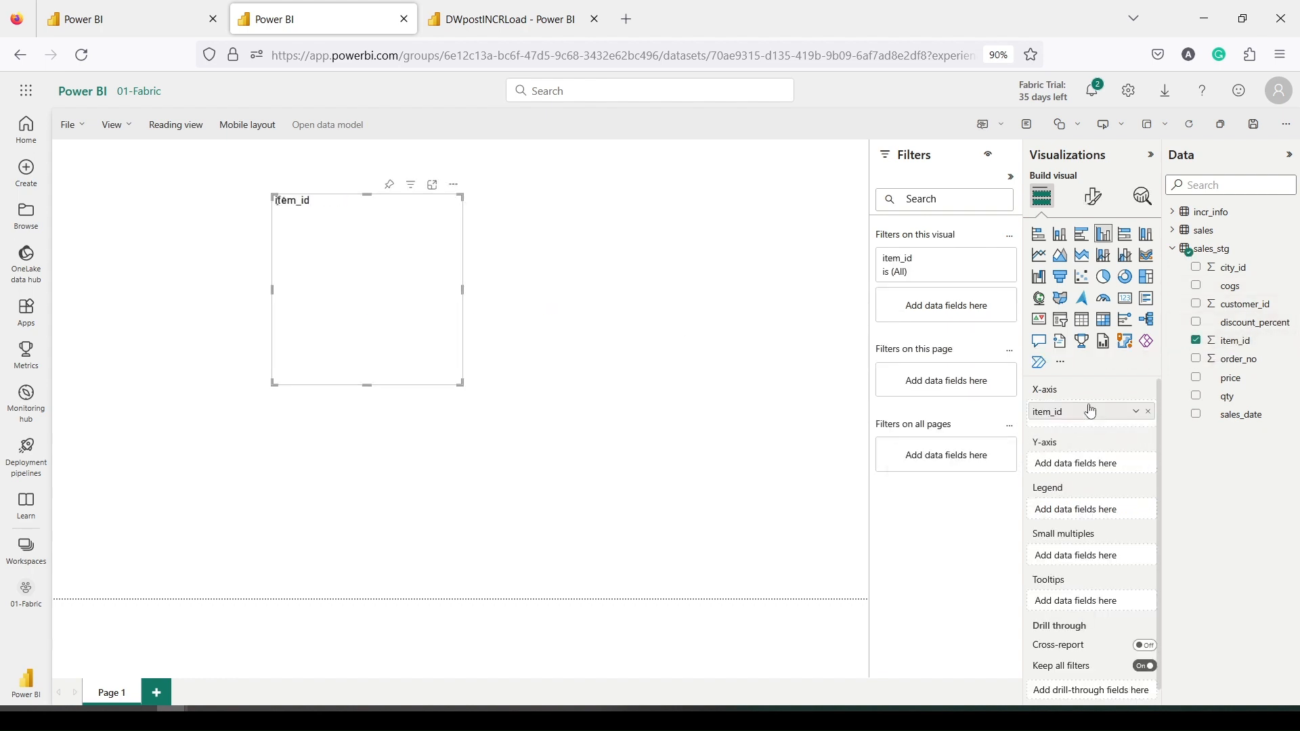
{"action": "left_click_drag", "start_coordinate": [1234, 399], "coordinate": [1102, 464]}
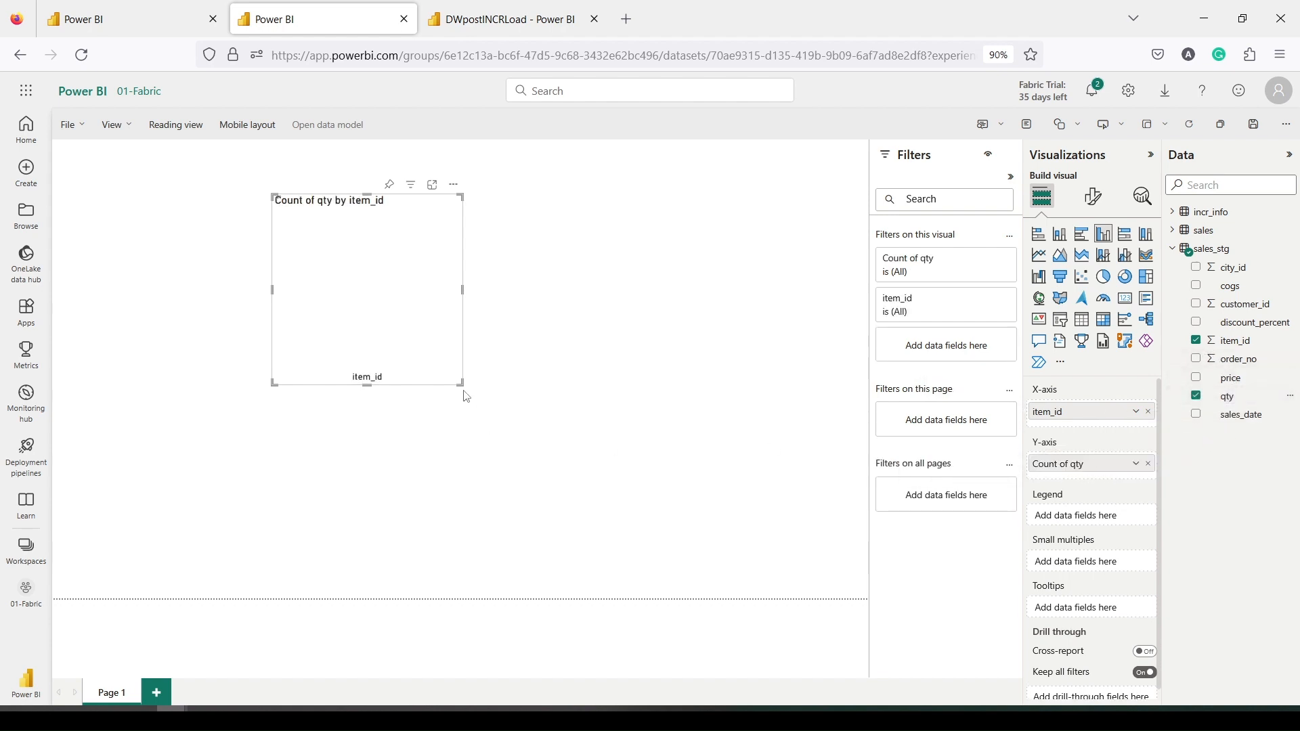
{"action": "left_click_drag", "start_coordinate": [462, 384], "coordinate": [599, 482]}
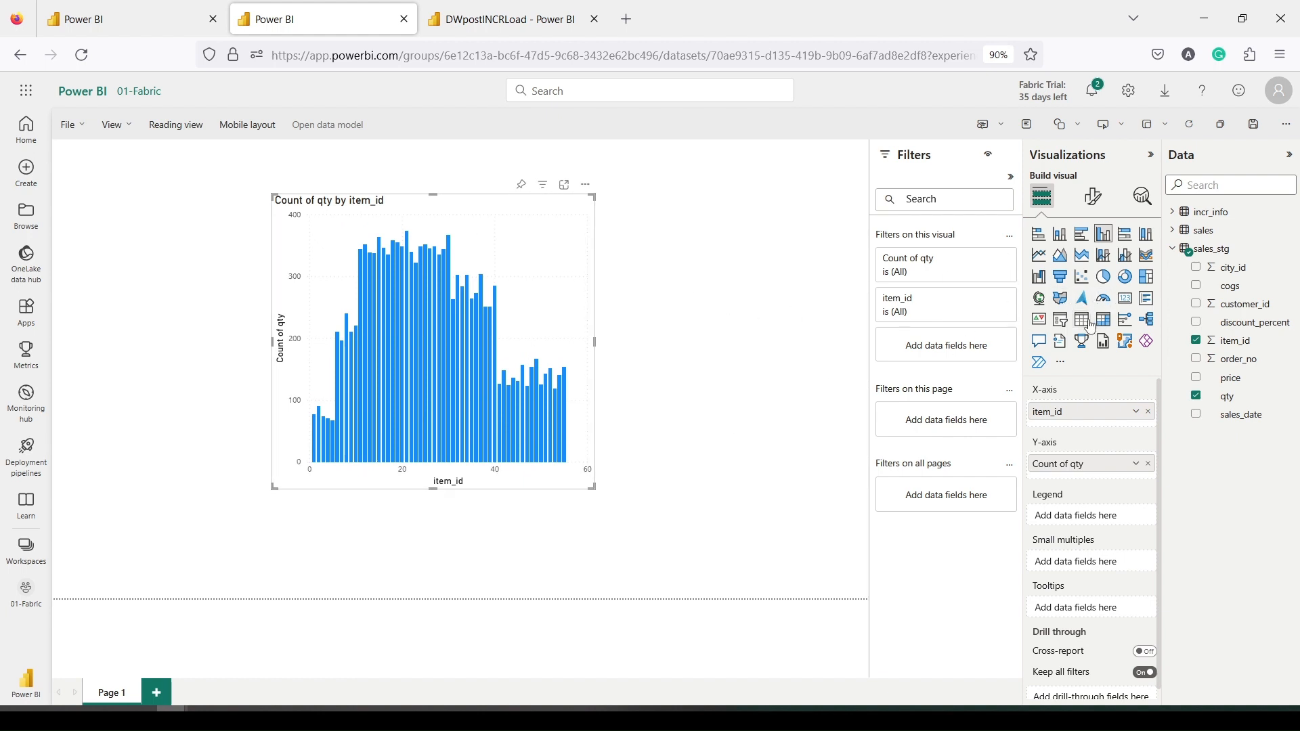
- Convert the column chart to a table visual and remove its qty and item_id fields
{"action": "left_click", "coordinate": [1082, 320]}
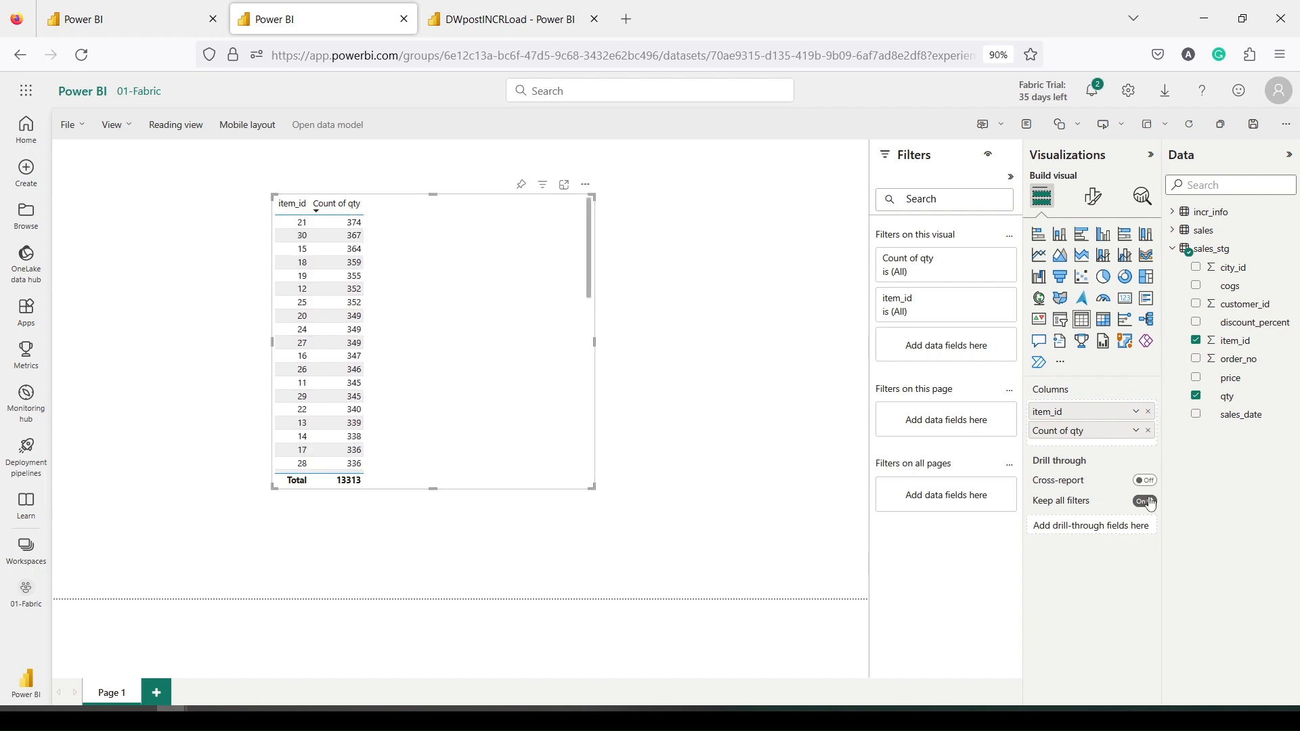
{"action": "left_click", "coordinate": [1135, 433]}
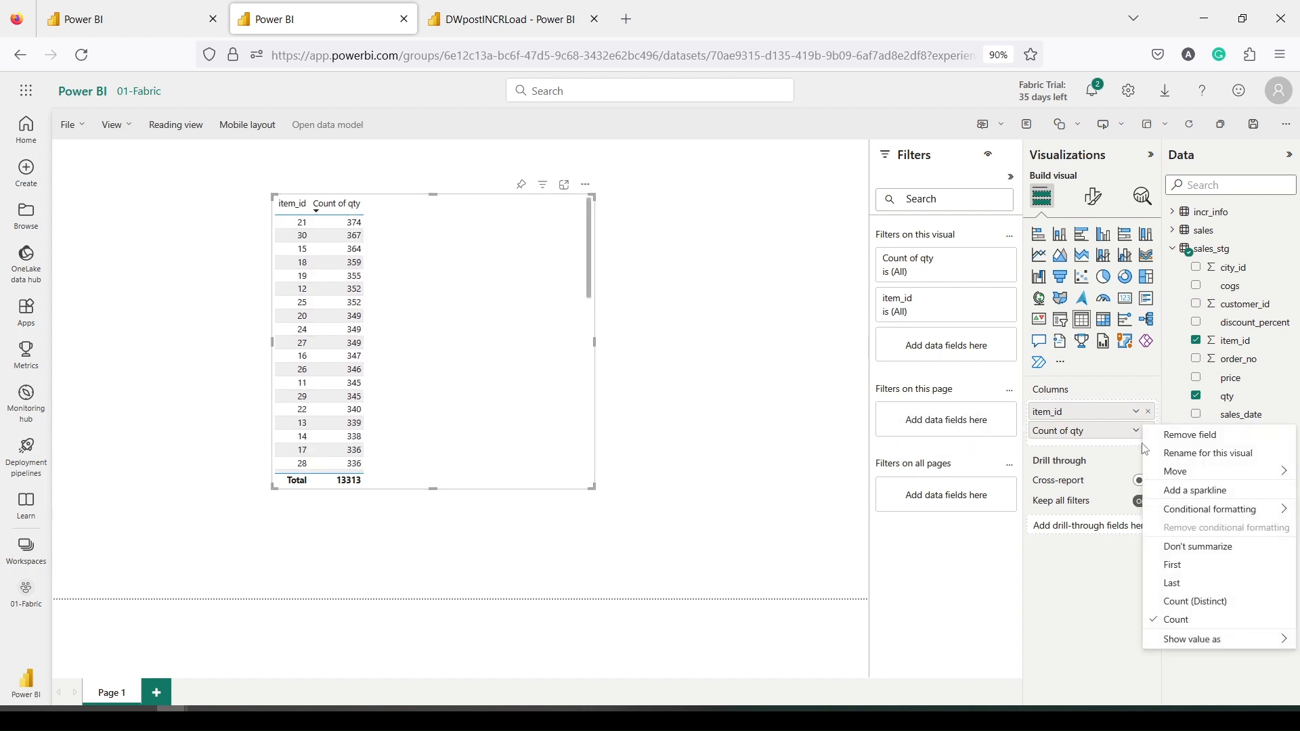
{"action": "left_click", "coordinate": [1148, 431]}
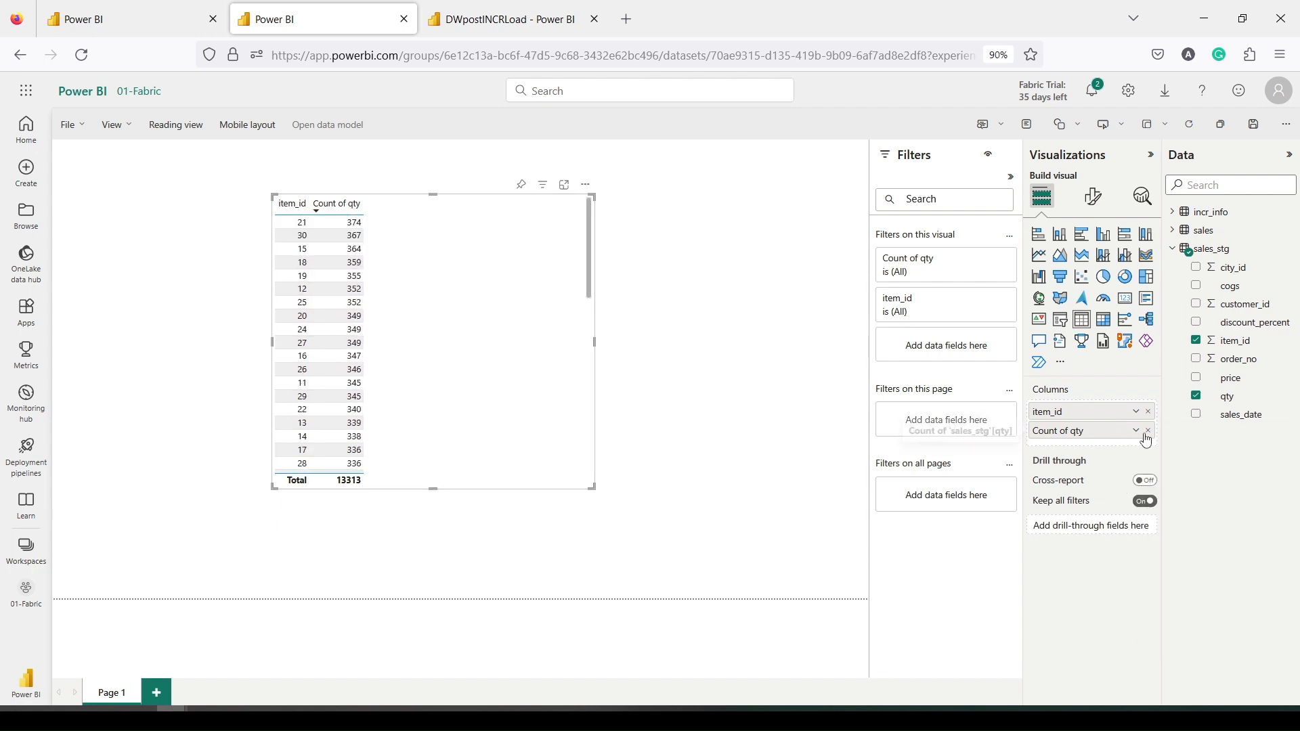
{"action": "left_click", "coordinate": [1148, 431]}
{"action": "left_click", "coordinate": [1148, 411]}
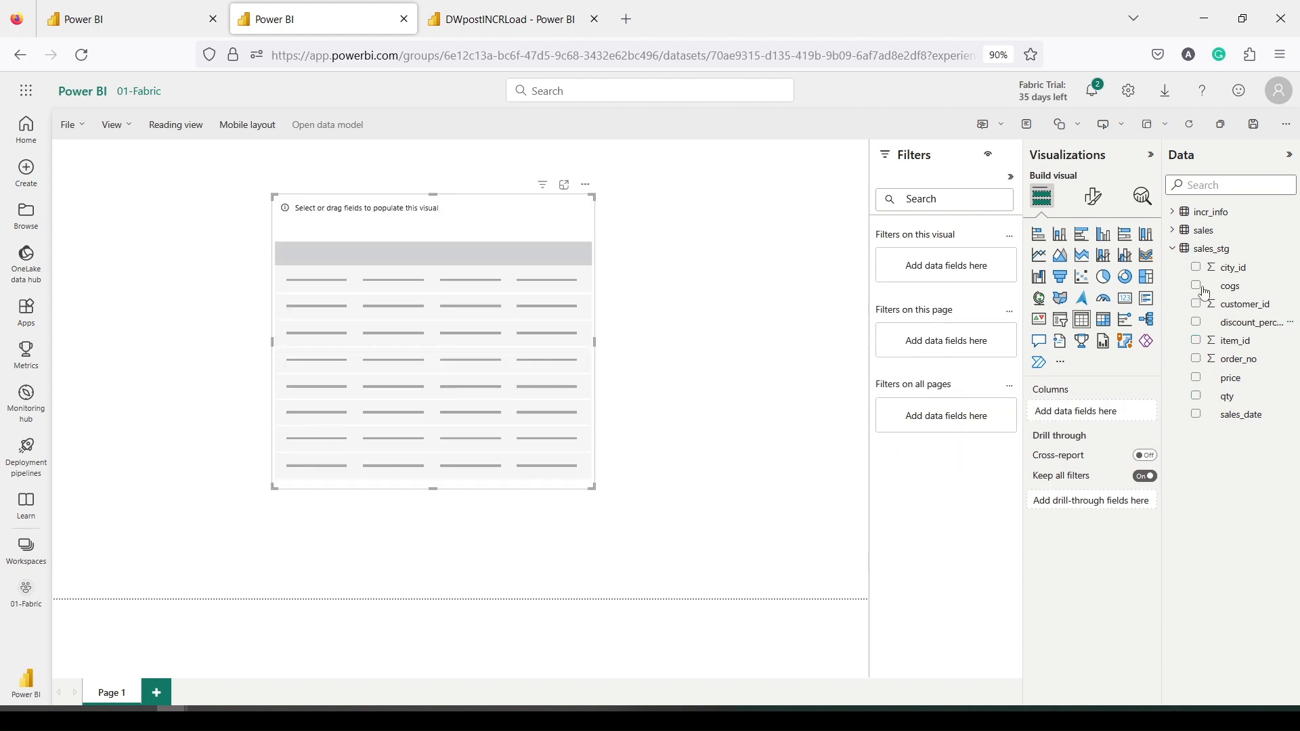
- Fill the table visual from the sales table with item_id set to Don't summarize, plus the qty field
{"action": "left_click", "coordinate": [1173, 231]}
{"action": "left_click_drag", "start_coordinate": [1229, 330], "coordinate": [1083, 411]}
{"action": "left_click", "coordinate": [1137, 413]}
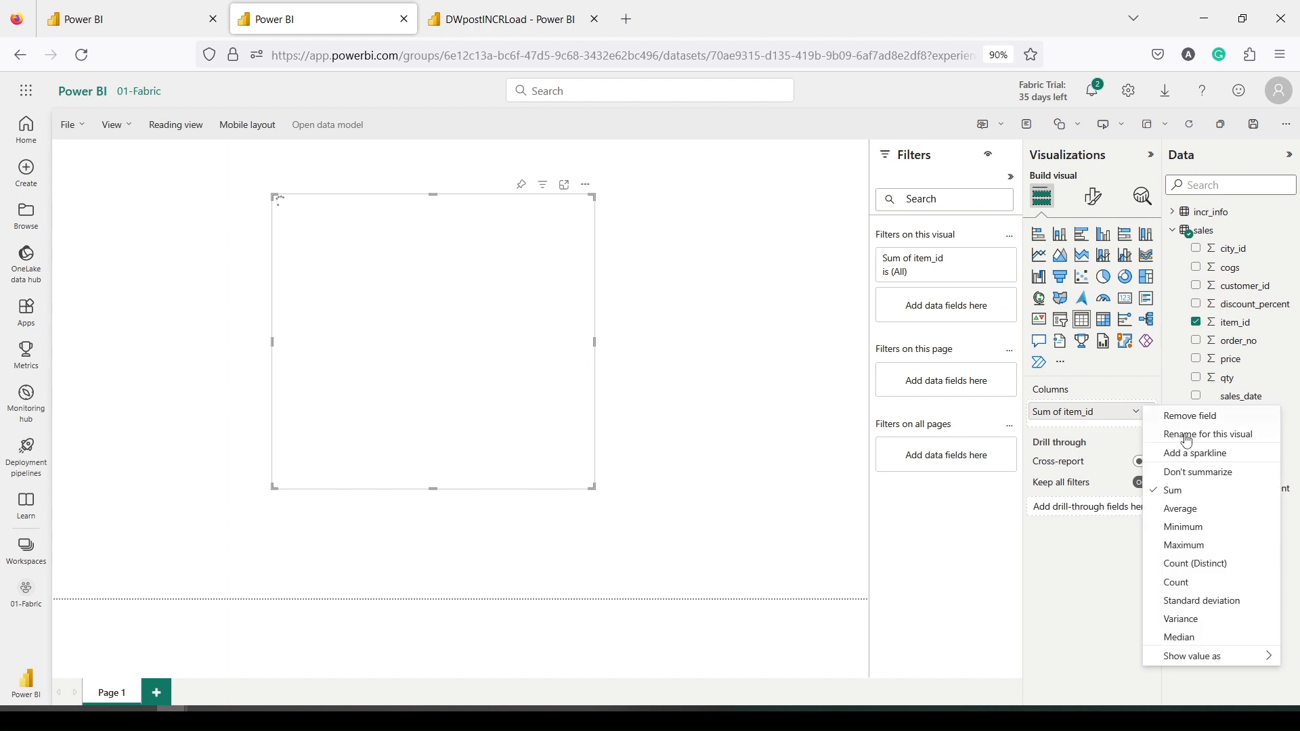
{"action": "left_click", "coordinate": [1185, 471]}
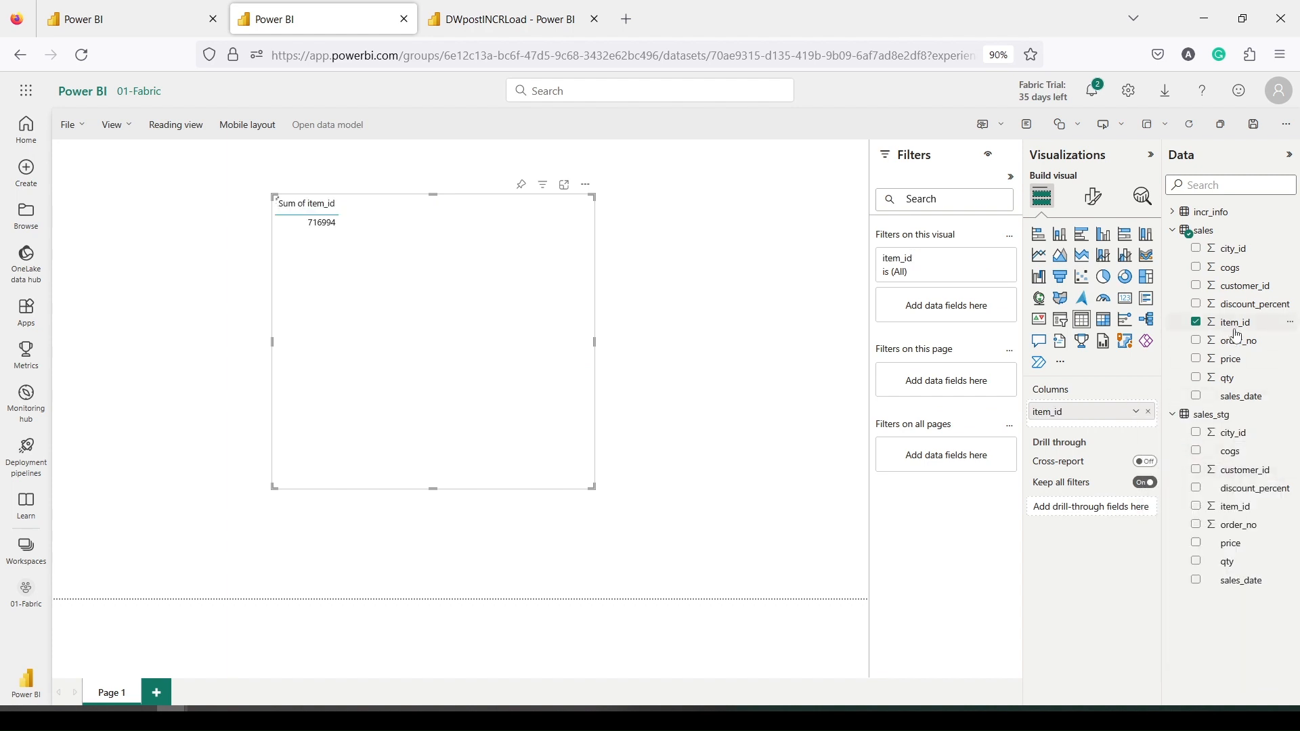
{"action": "left_click_drag", "start_coordinate": [1226, 378], "coordinate": [1109, 425]}
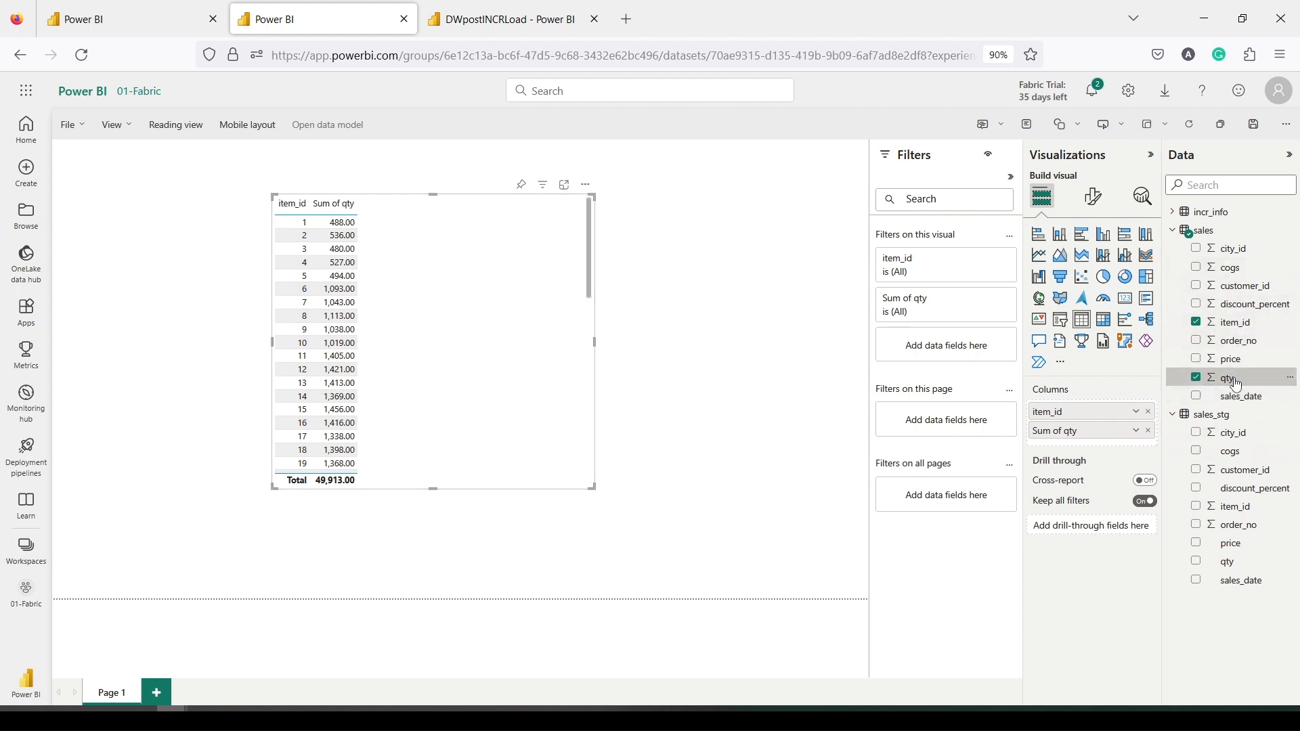
- Add price from the sales table to the table visual and summarize it as Average
{"action": "left_click_drag", "start_coordinate": [1230, 359], "coordinate": [499, 327]}
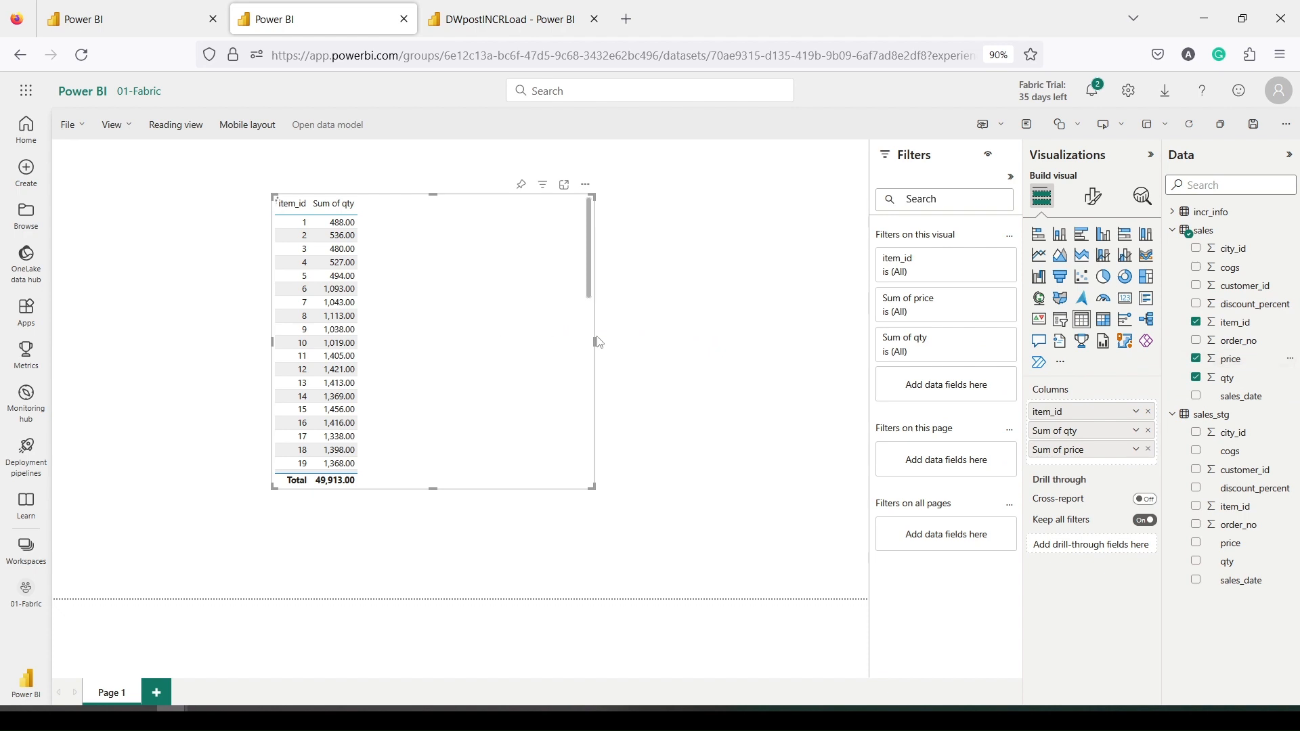
{"action": "left_click", "coordinate": [1136, 450]}
{"action": "left_click", "coordinate": [1180, 300]}
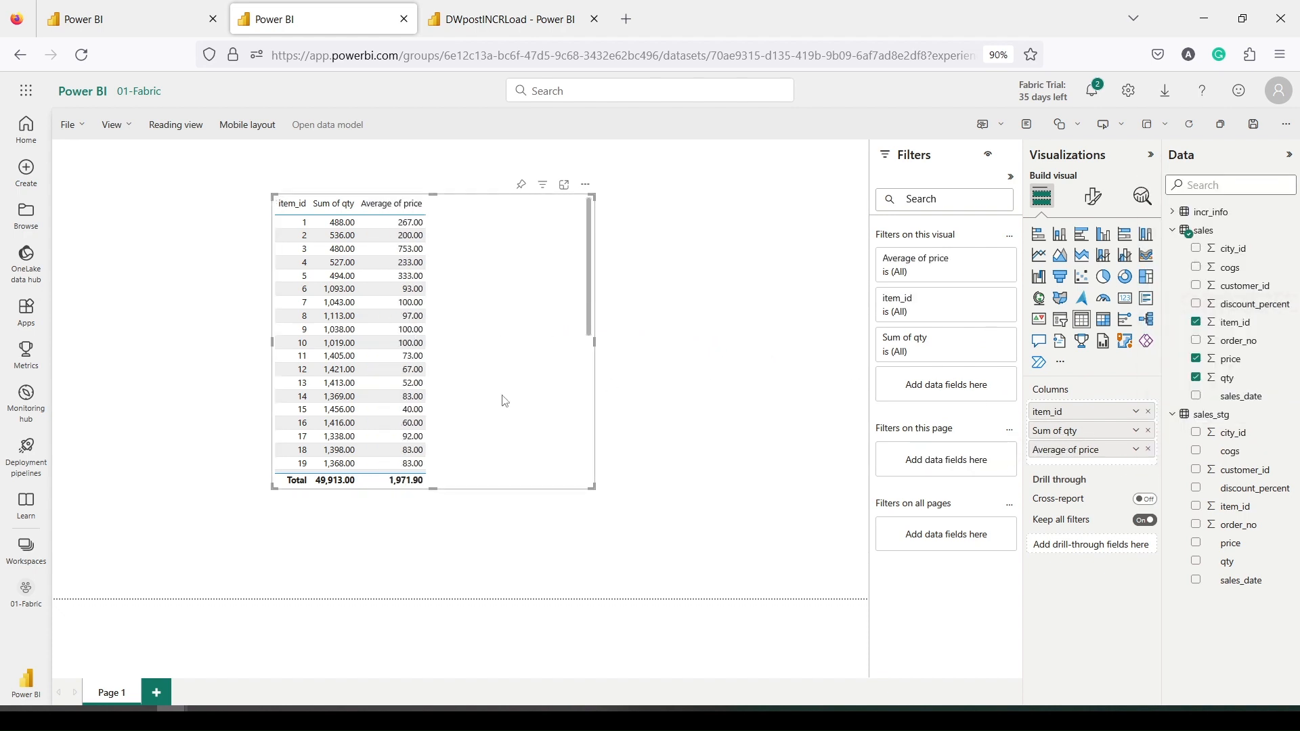